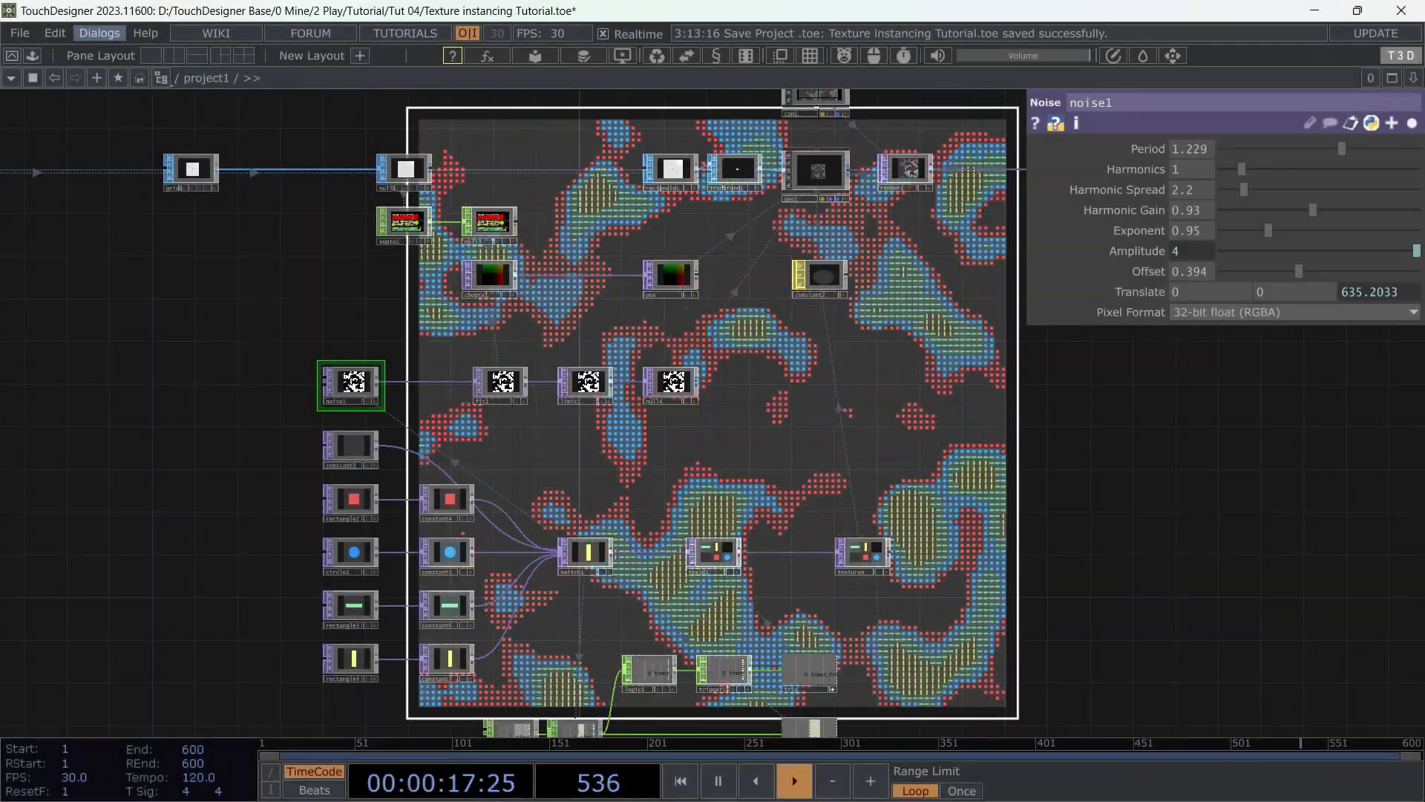
Raise the period of the noise1 TOP to 2 and stretch the pattern horizontally with its transform scale.
left_click_drag(1342, 149, 1373, 148)
left_click(1411, 123)
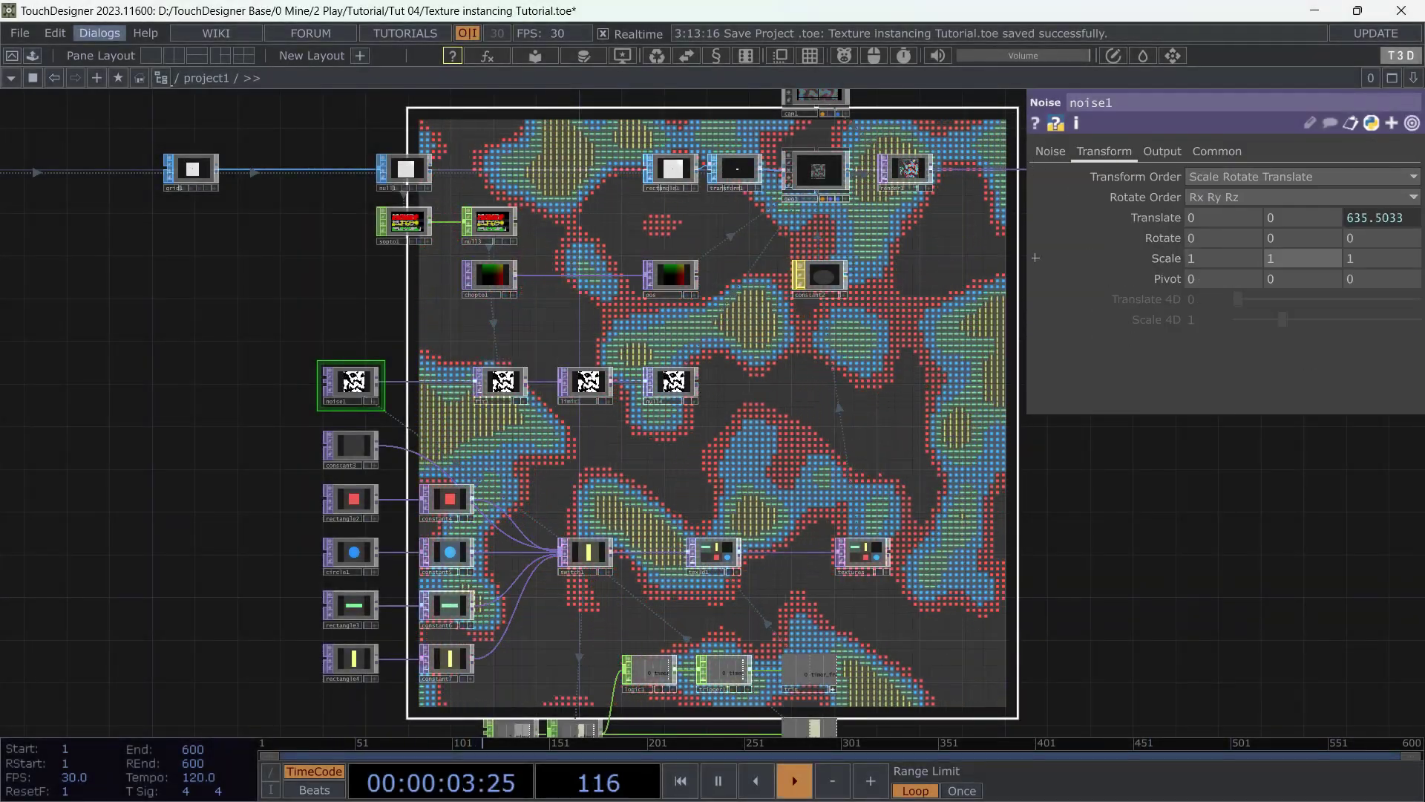
middle_click_drag(1283, 259, 1321, 258)
middle_click_drag(1218, 258, 1187, 258)
left_click_drag(667, 252, 527, 250)
left_click(1049, 151)
left_click_drag(1379, 218, 1416, 218)
left_click_drag(1258, 259, 1260, 279)
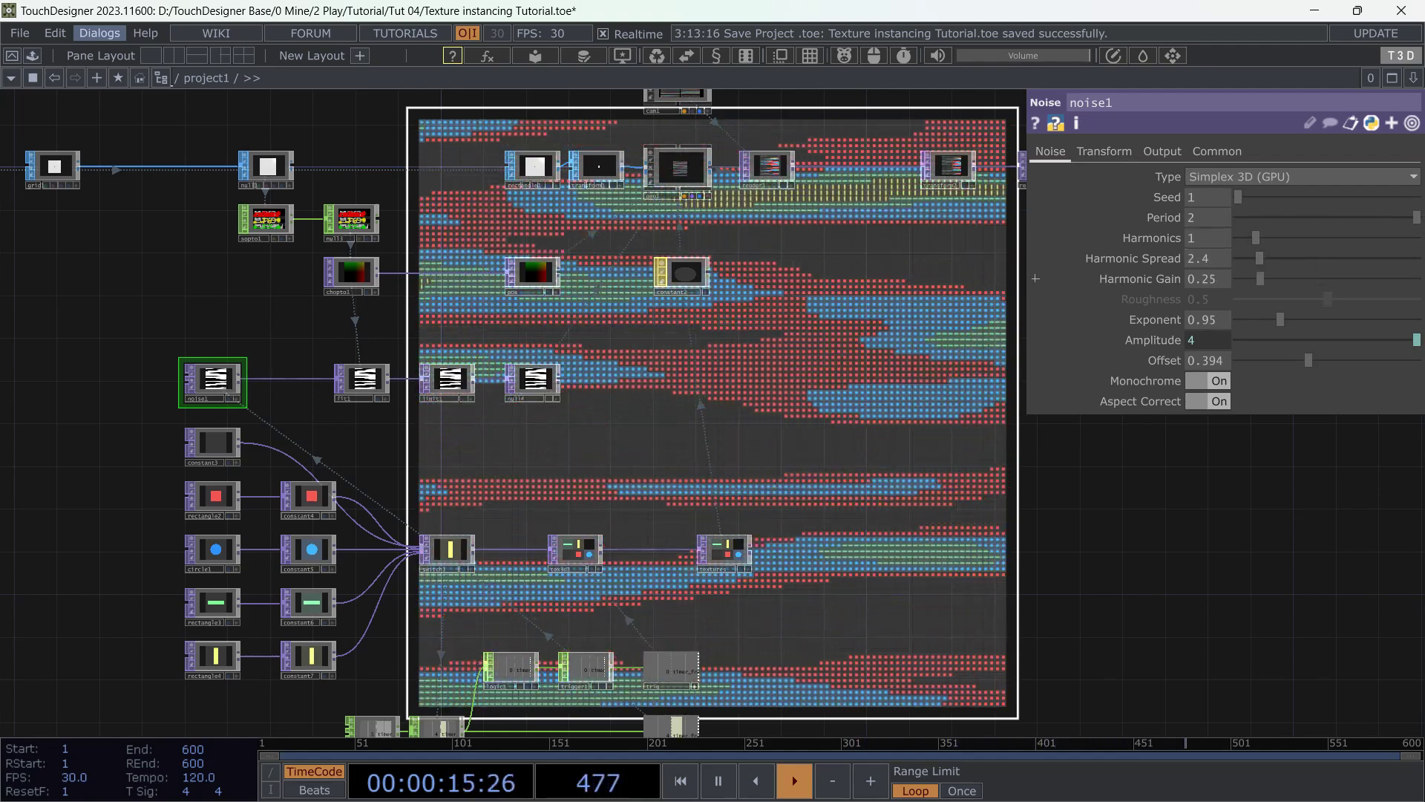
Set the transform scale of the noise1 TOP to 0.6, 2.1, 0.8.
left_click(1104, 150)
middle_click_drag(1284, 258, 1278, 258)
middle_click_drag(1366, 258, 1336, 258)
middle_click_drag(1244, 258, 1284, 258)
left_click_drag(804, 421, 530, 400)
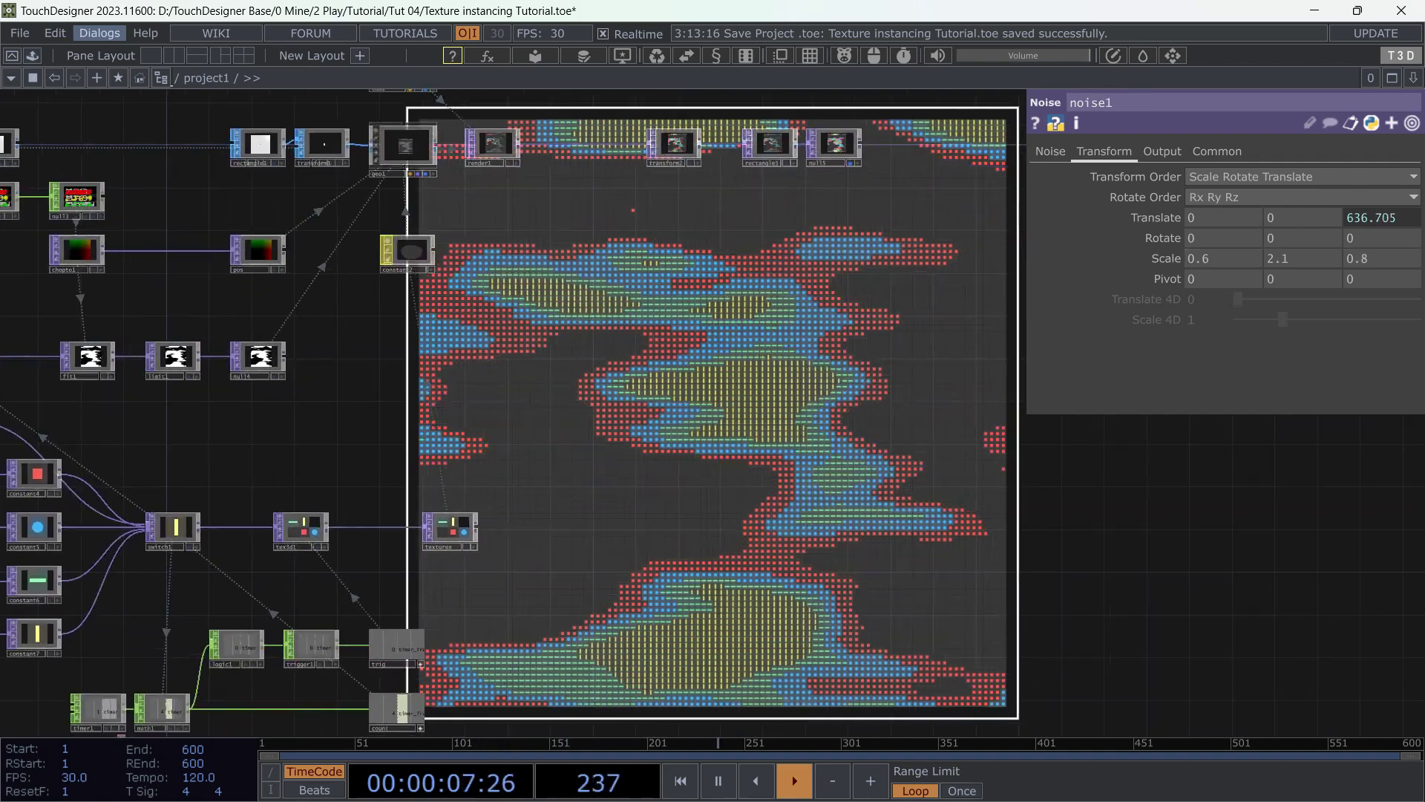
scroll(965, 443, "down", 5)
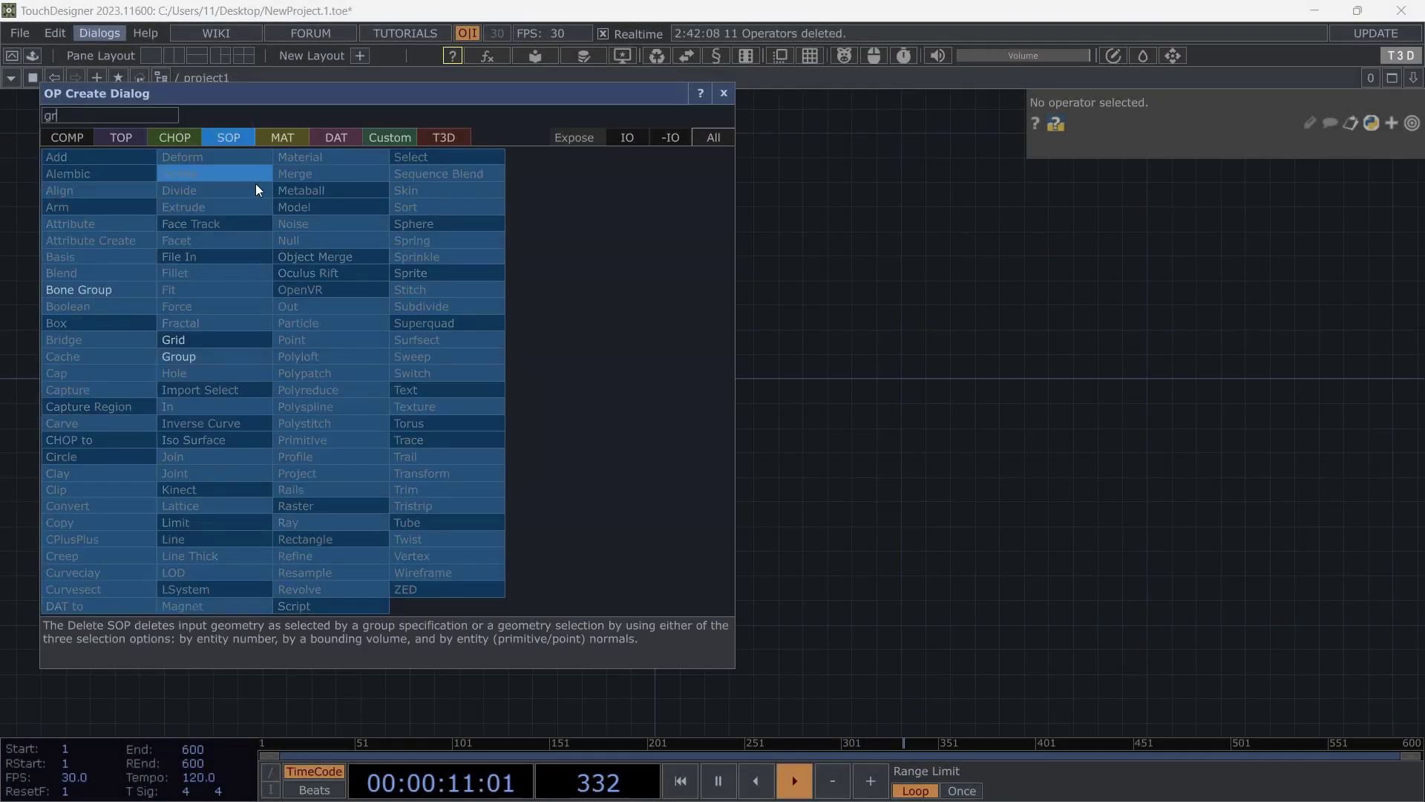
Create a Grid SOP in the empty network and connect a Null SOP to its output.
left_click(188, 339)
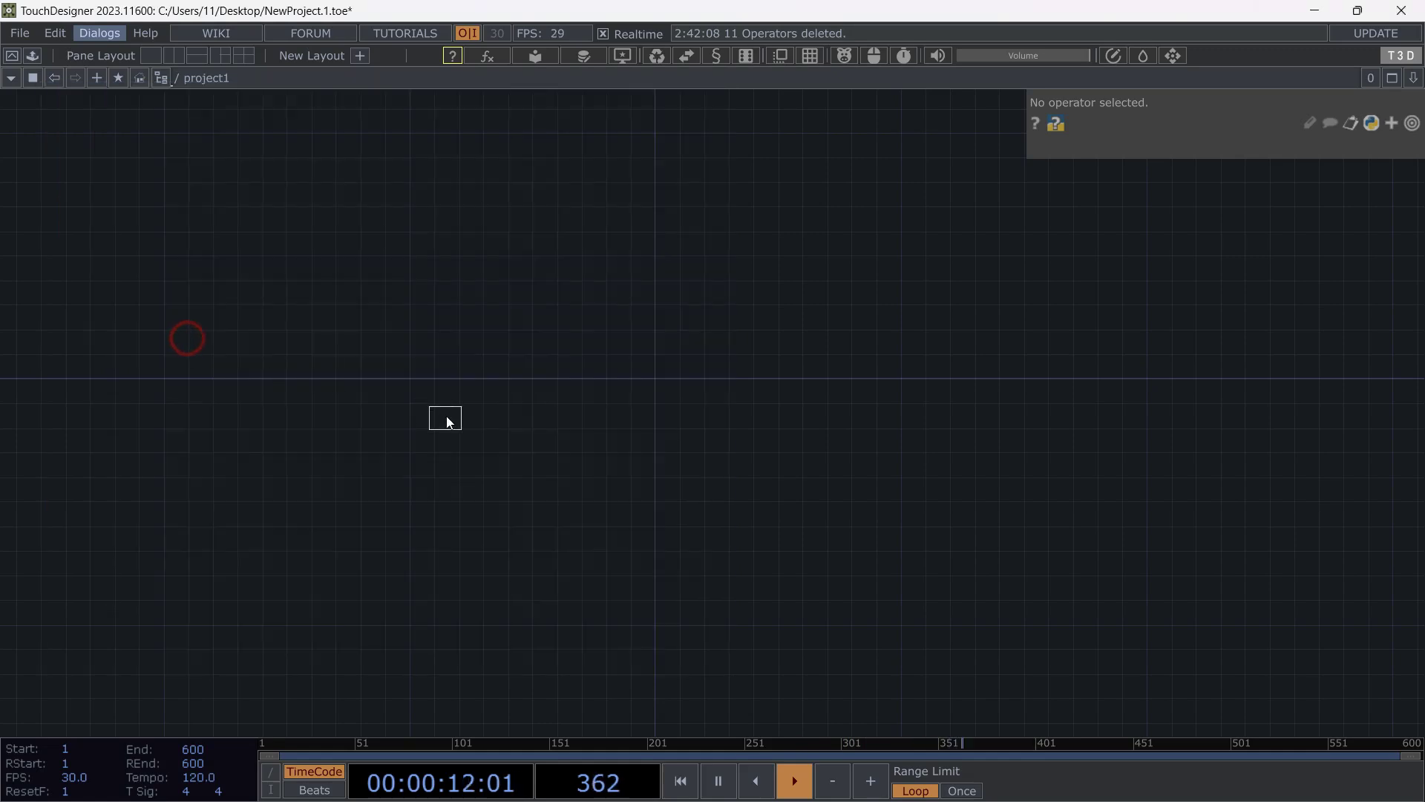
left_click(438, 384)
scroll(431, 381, "up", 3)
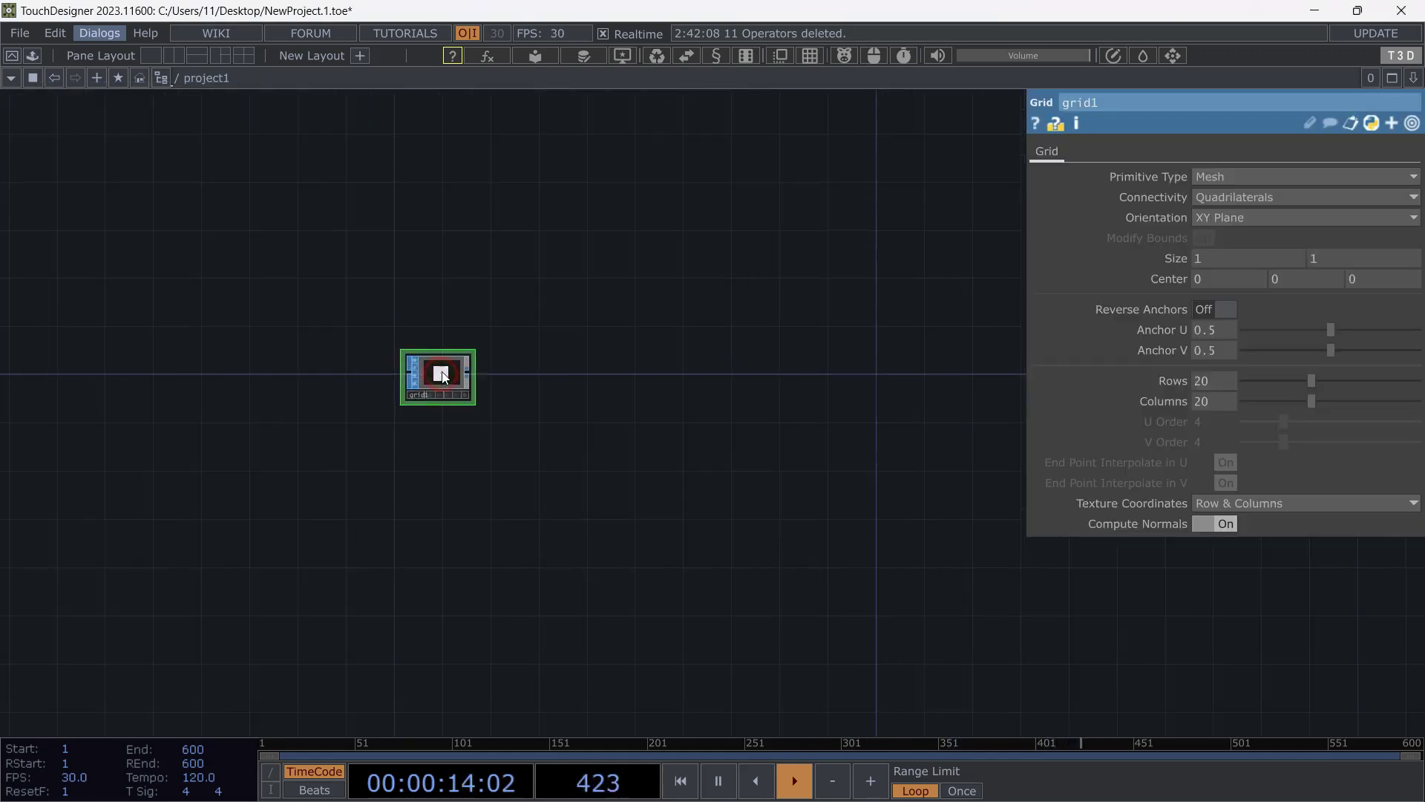
left_click(673, 380)
left_click_drag(509, 477, 601, 467)
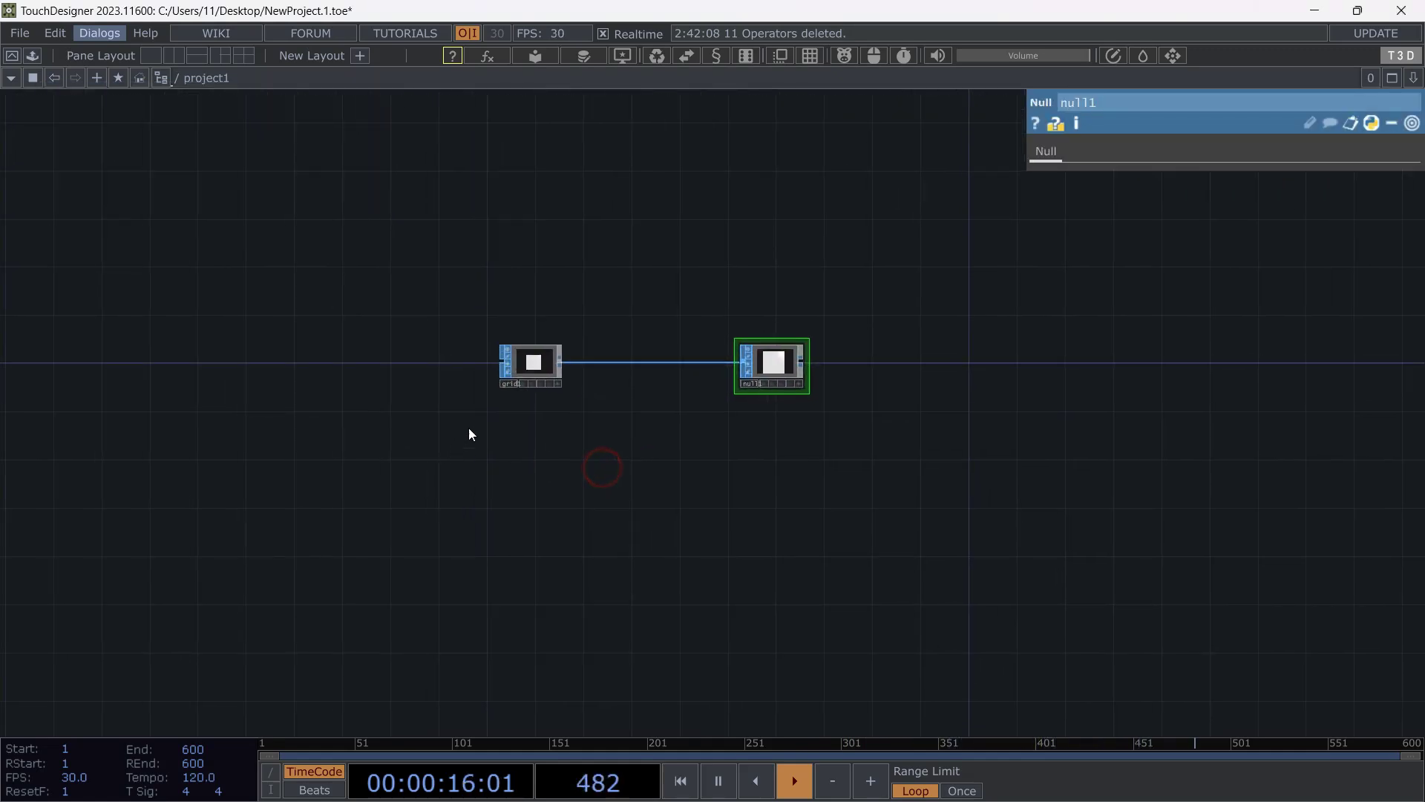
Create a Constant CHOP in the network ahead of the Grid SOP.
double_click(368, 367)
left_click(826, 221)
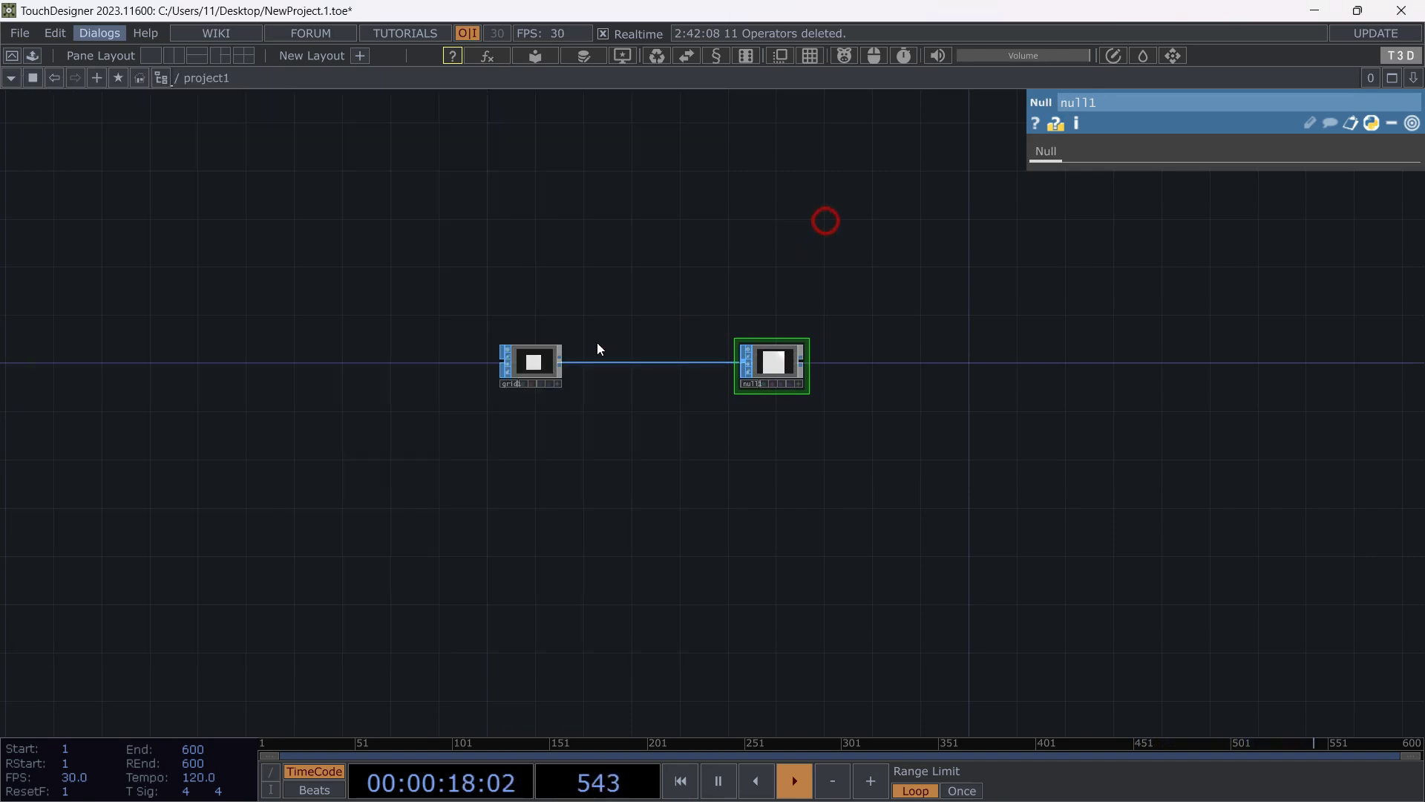
left_click(534, 362)
left_click_drag(205, 410, 290, 420)
double_click(244, 361)
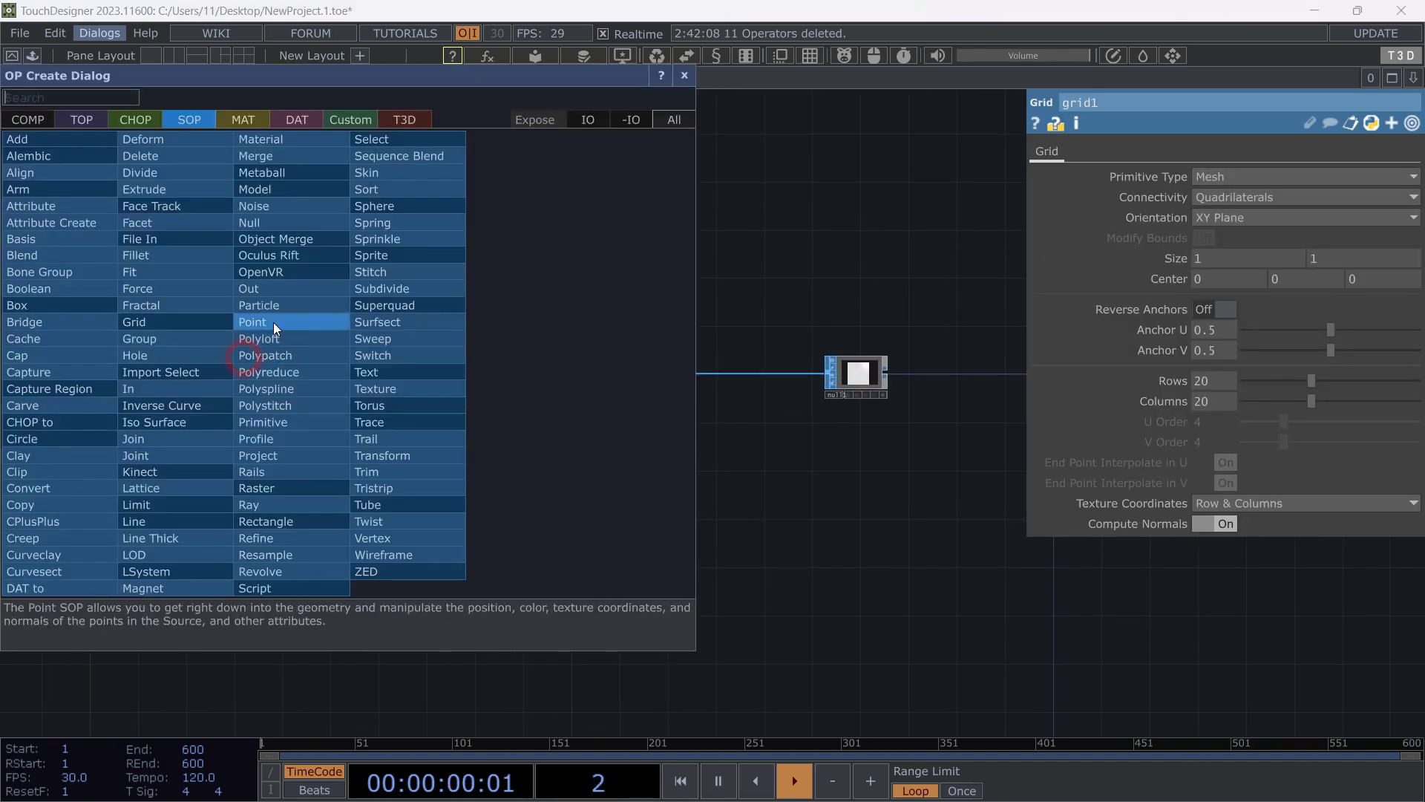
left_click(127, 124)
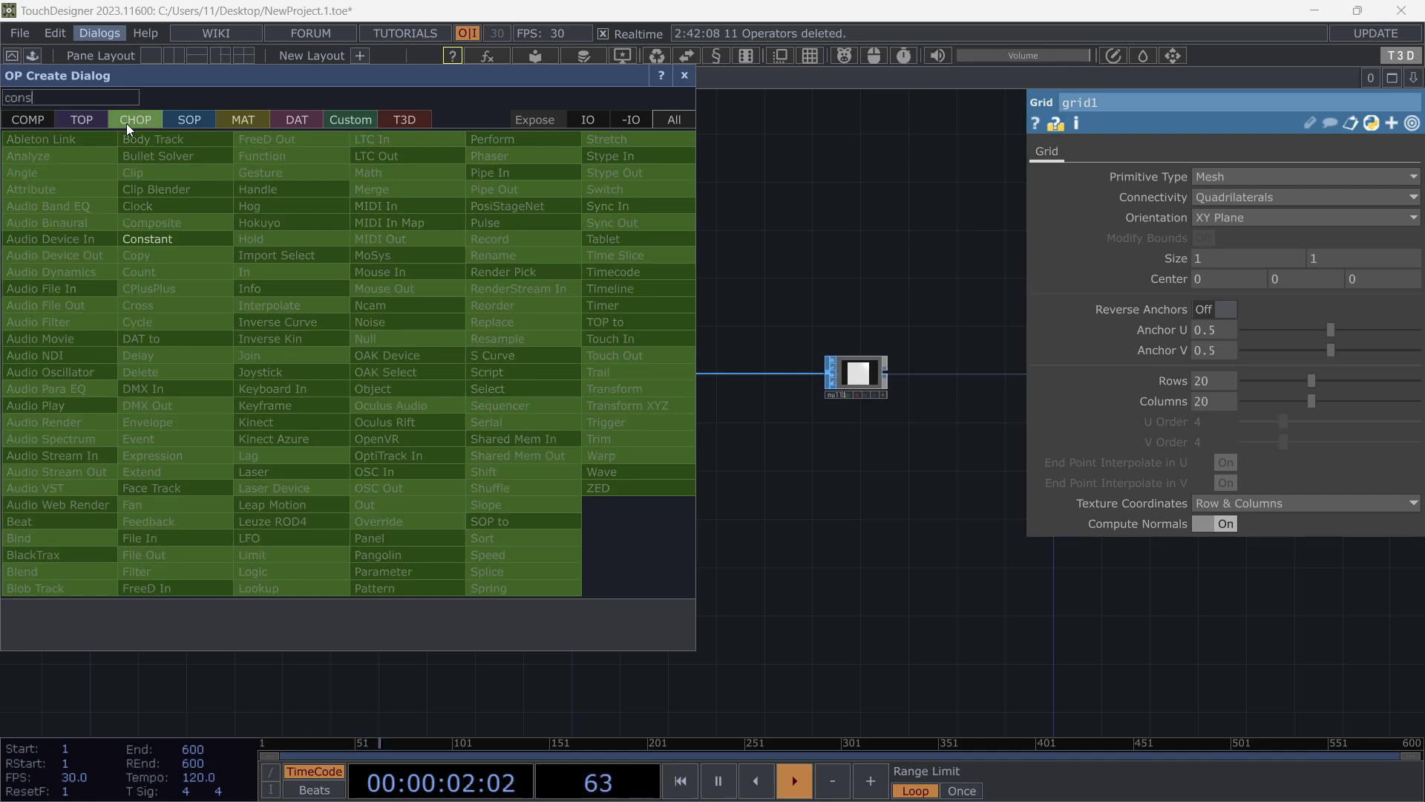
left_click(200, 236)
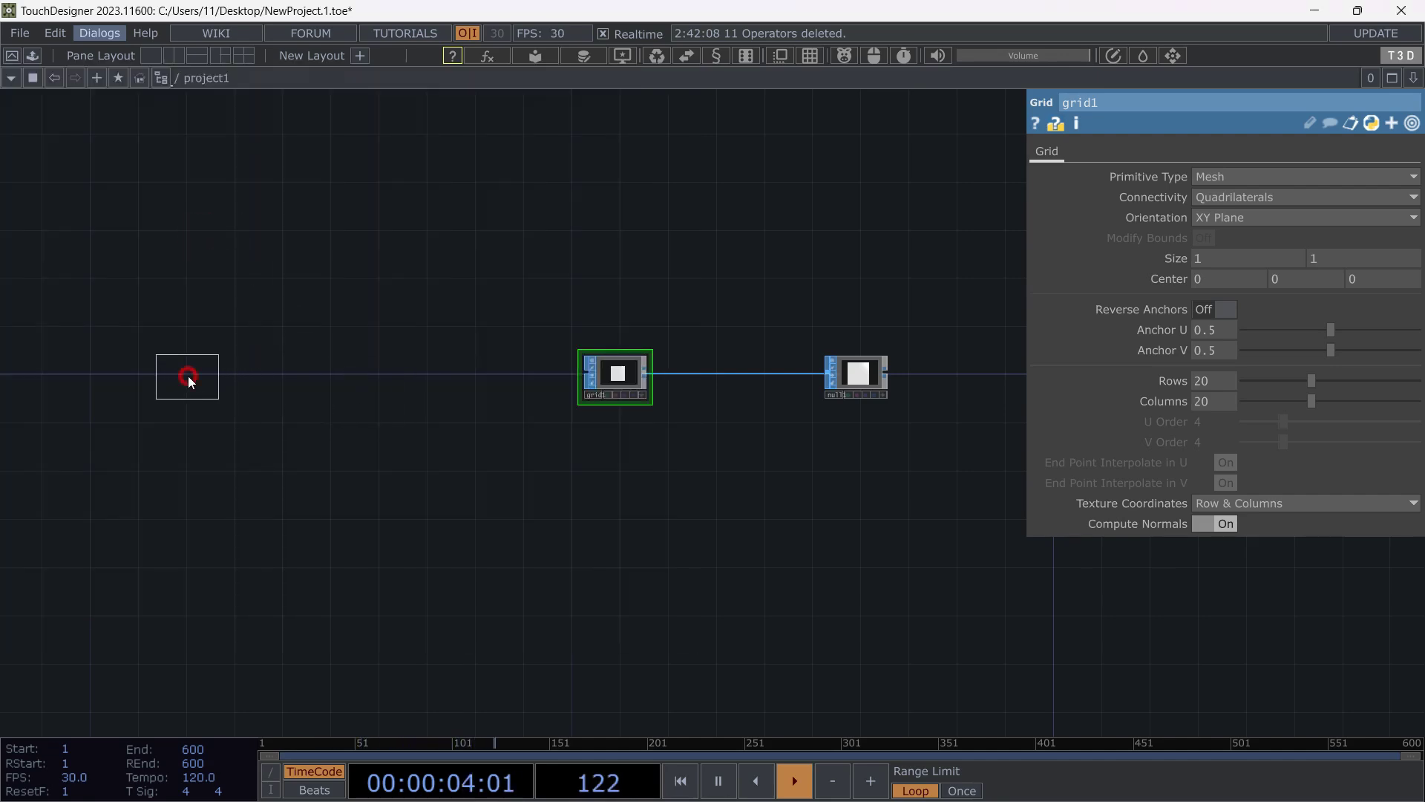
left_click(188, 376)
Define two channels in the Constant CHOP, rows and cols, each with the value 20.
left_click(1219, 197)
type("rows")
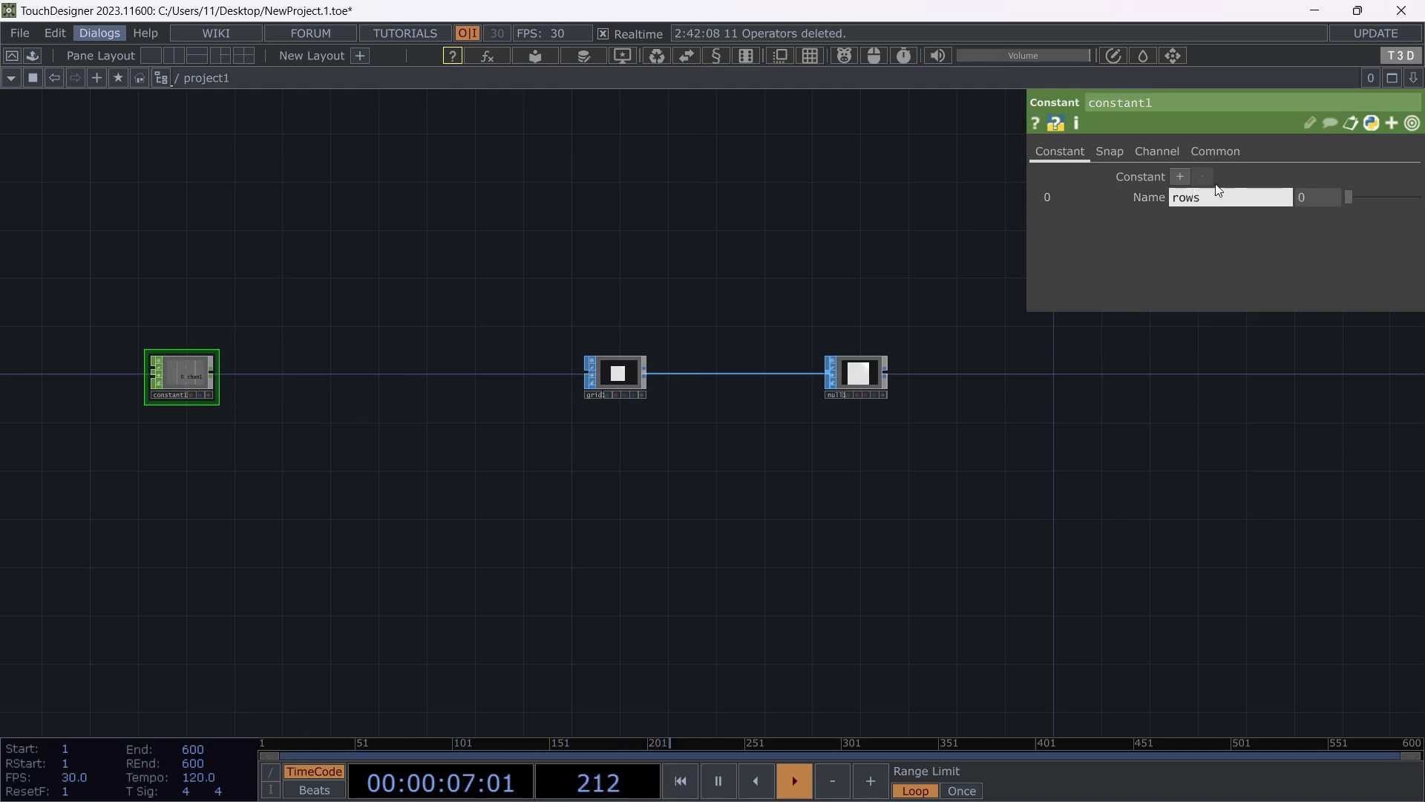
left_click(1303, 198)
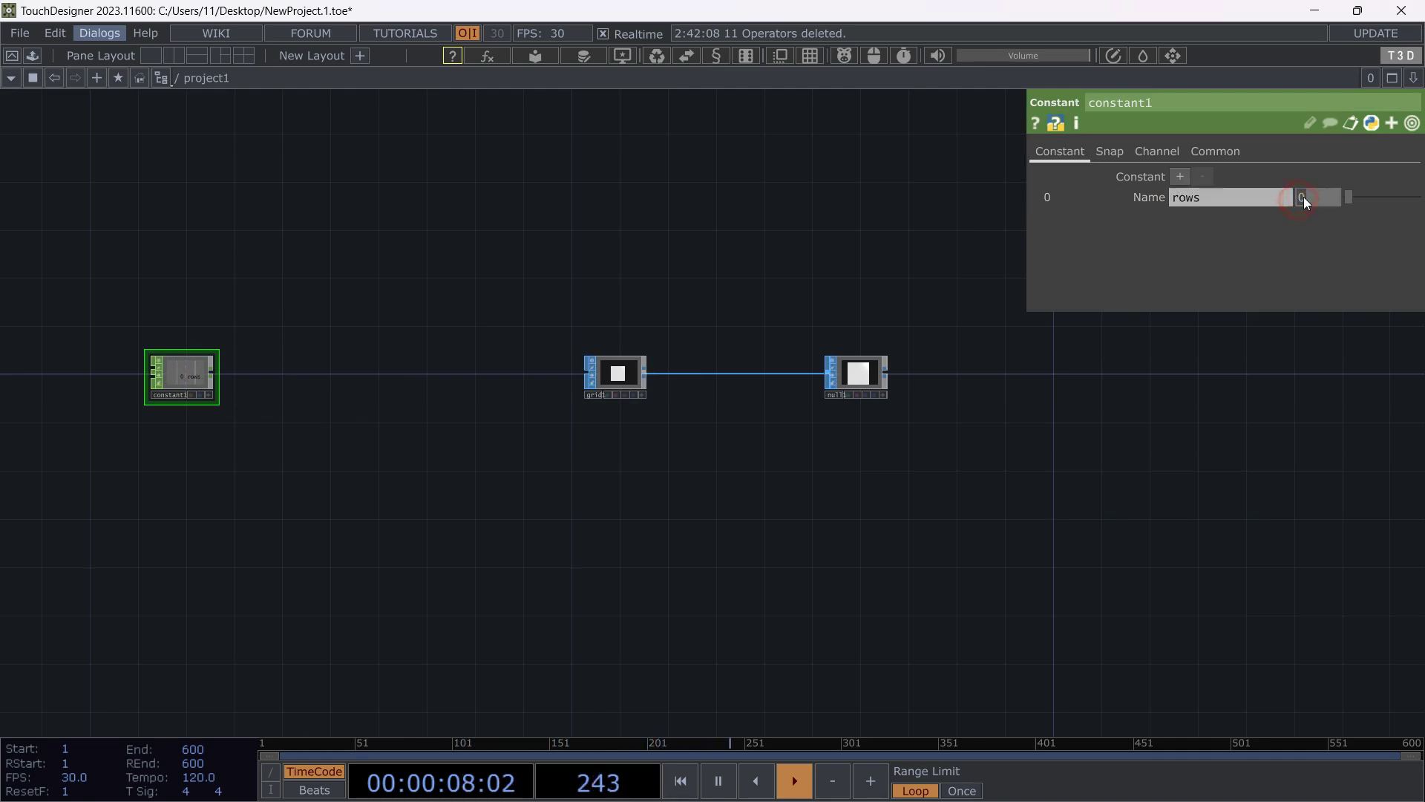
left_click(1180, 178)
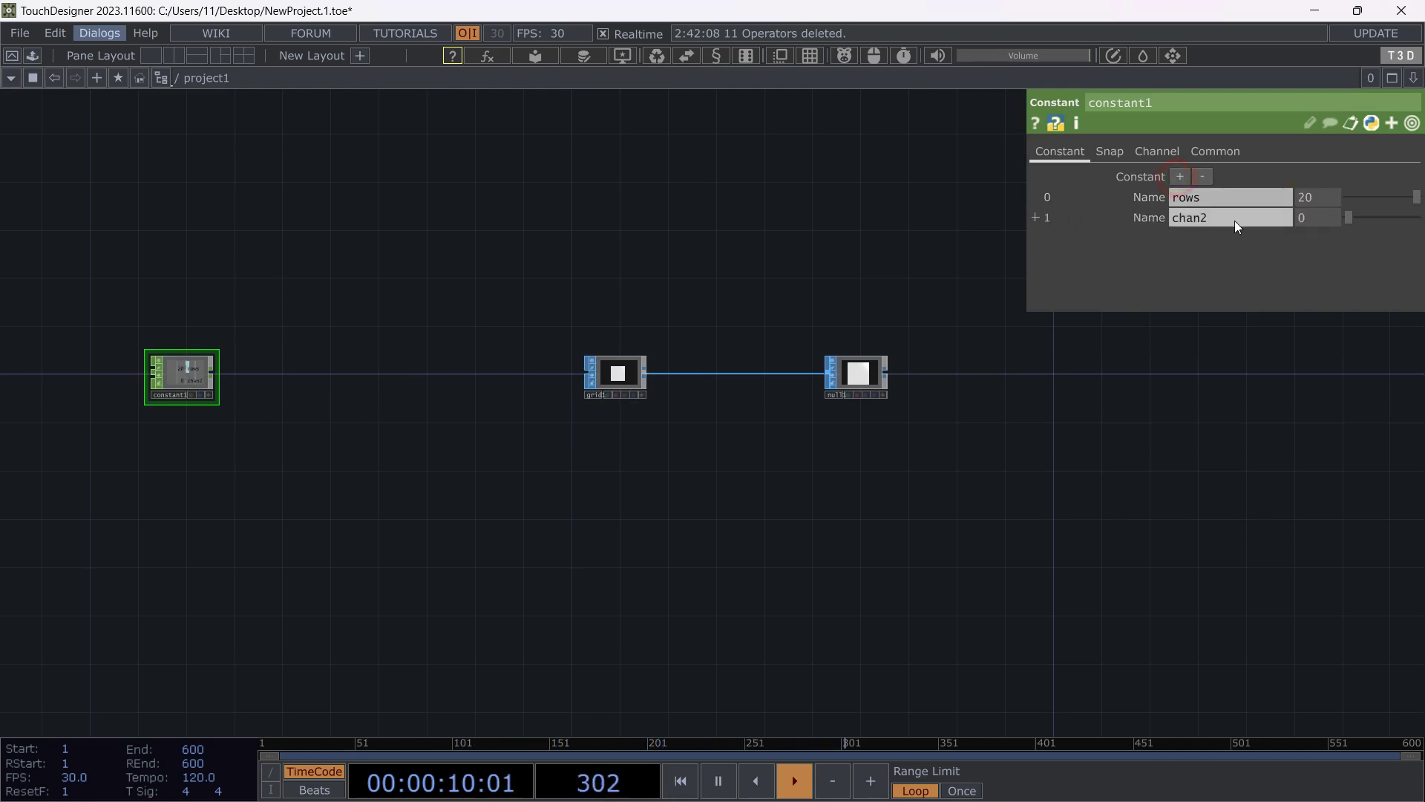
type("cols")
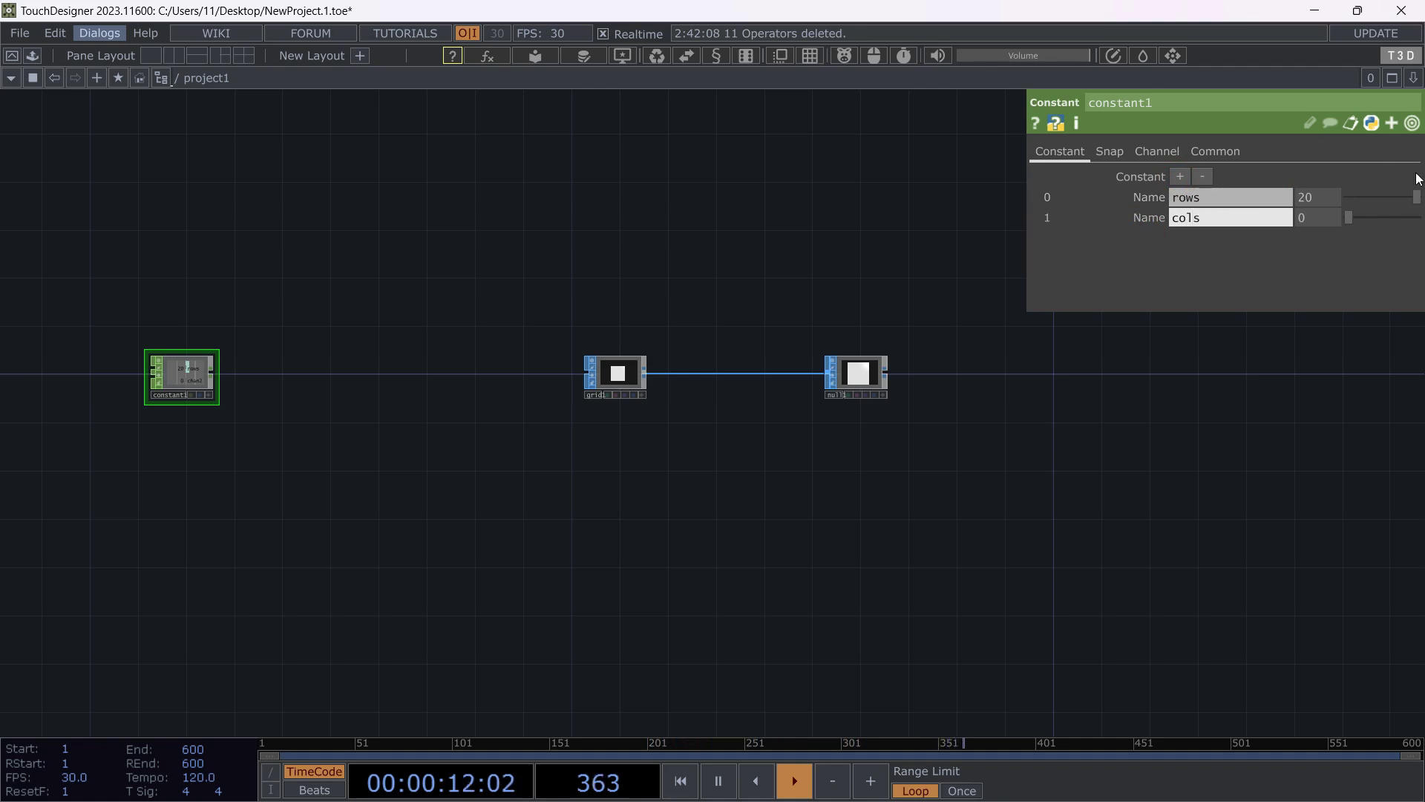
type("20")
key("Return")
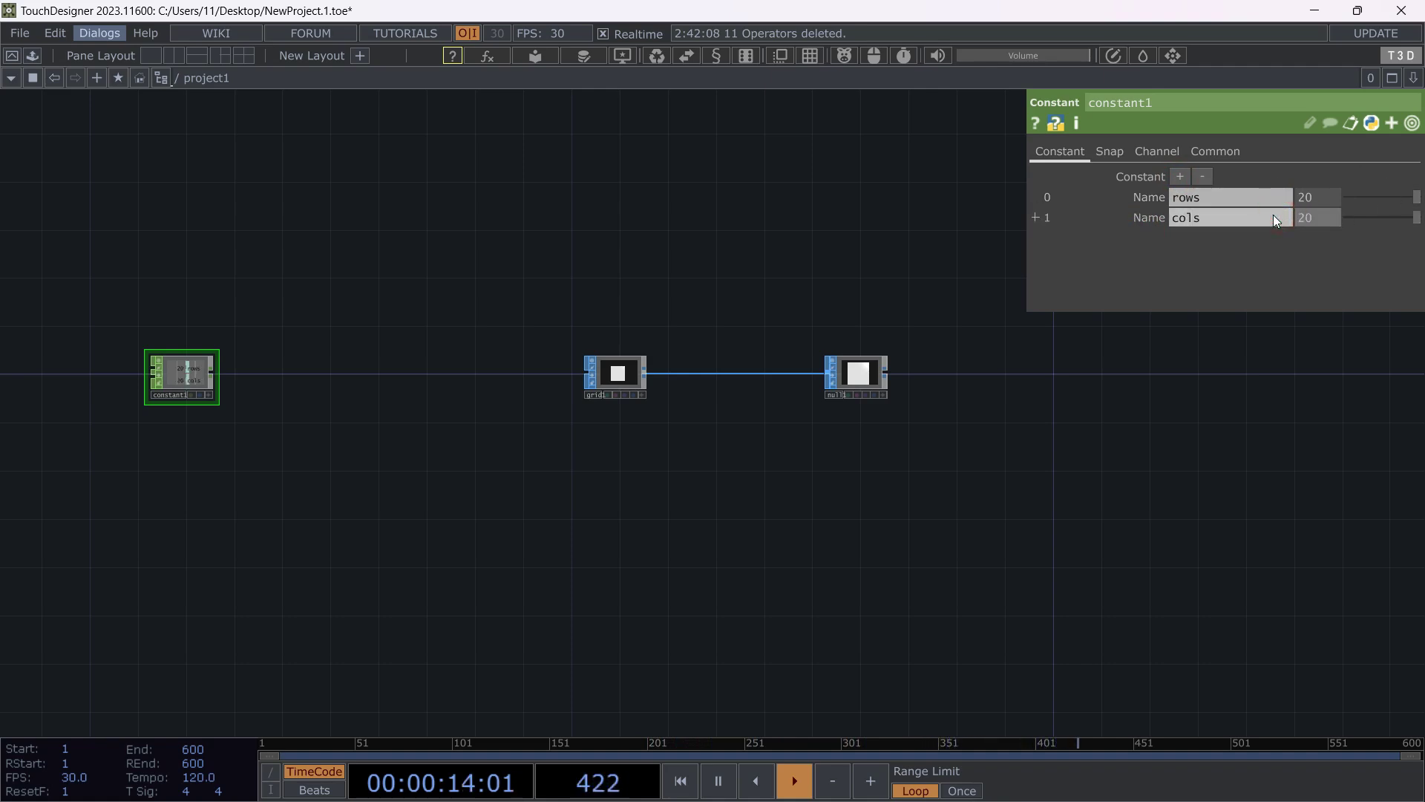
Connect a Null CHOP to the Constant CHOP and open its channels in a floating viewer.
left_click(198, 377)
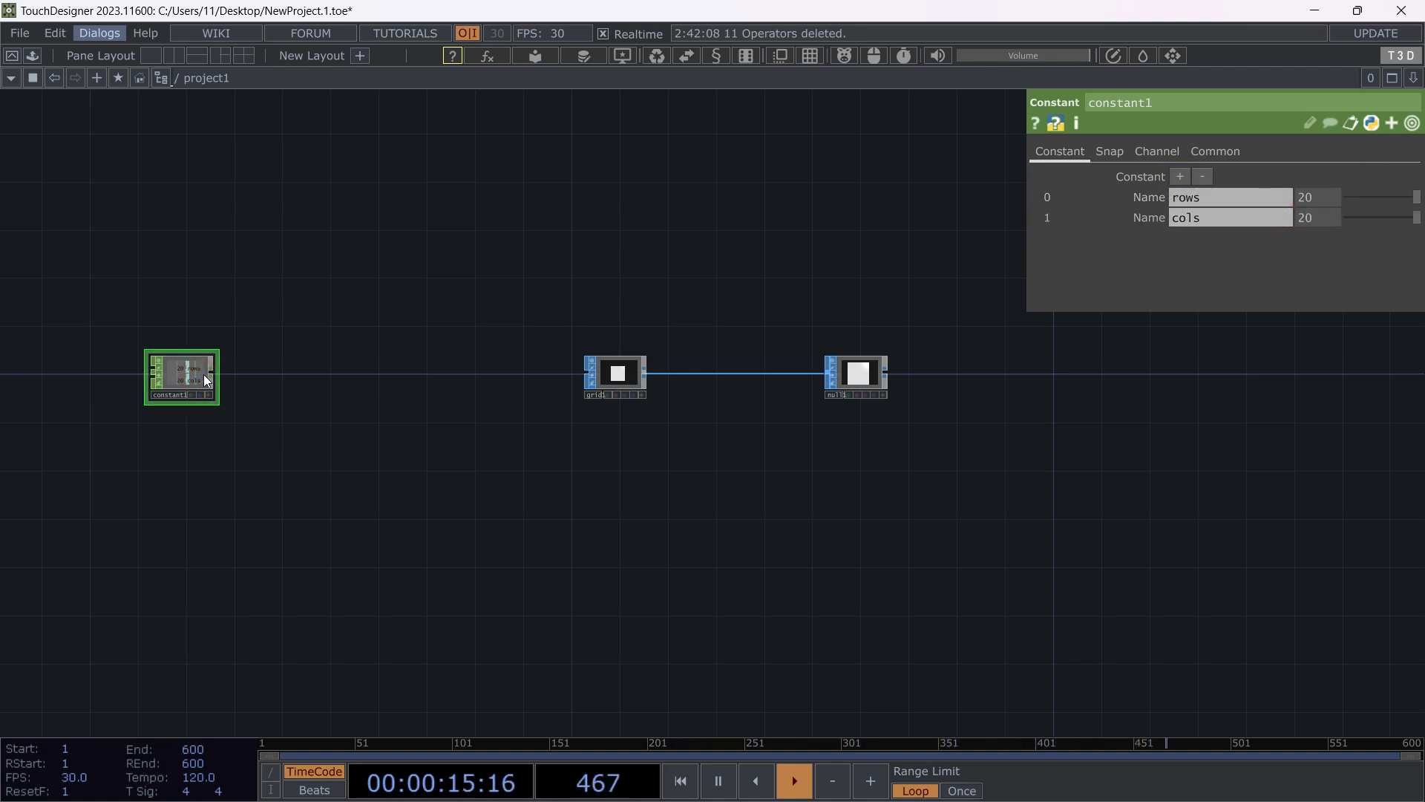
left_click(325, 379)
right_click(334, 369)
left_click(371, 360)
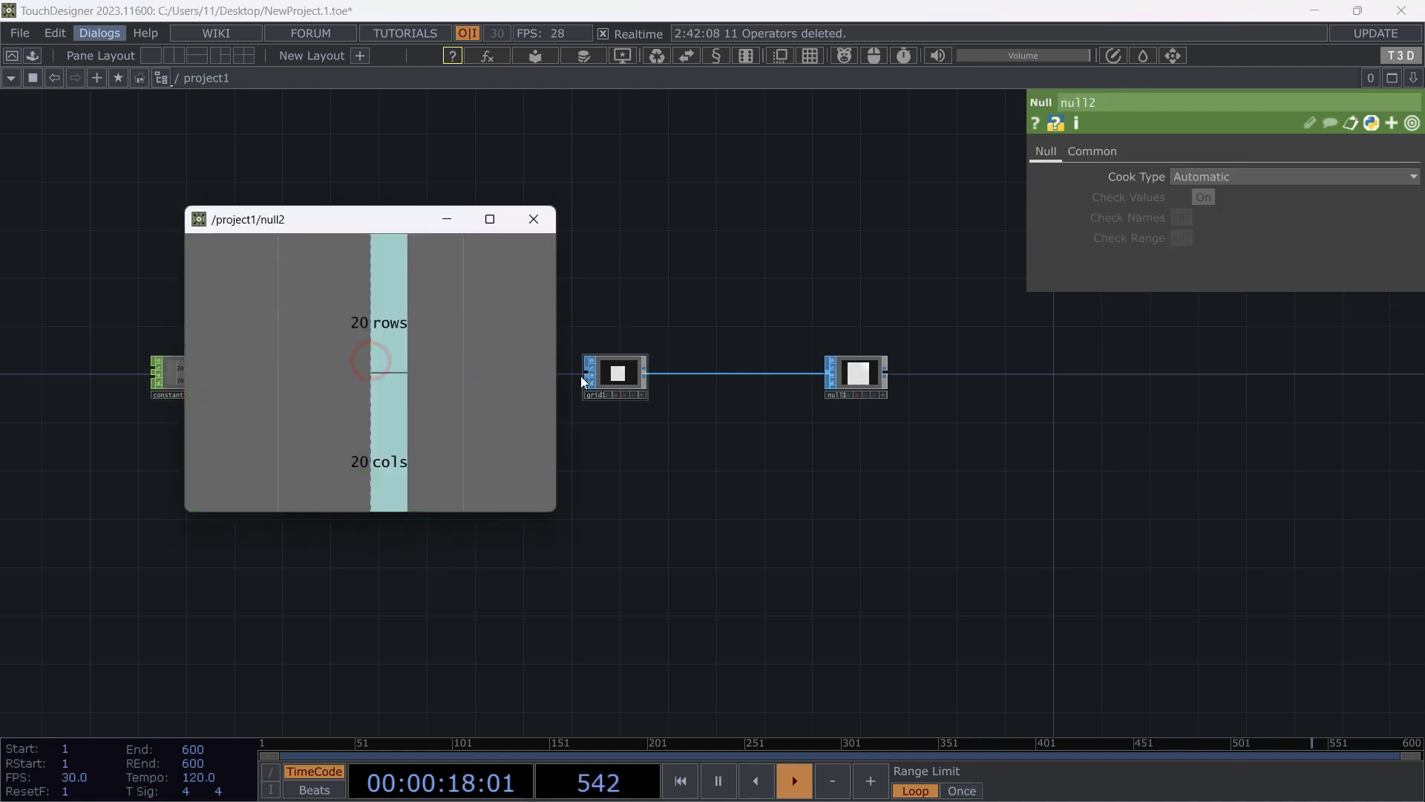
Export the rows and cols channels of the Null CHOP to the grid's Rows and Columns parameters.
left_click(605, 373)
left_click(1221, 373)
left_click_drag(385, 415, 1223, 415)
left_click(1218, 394)
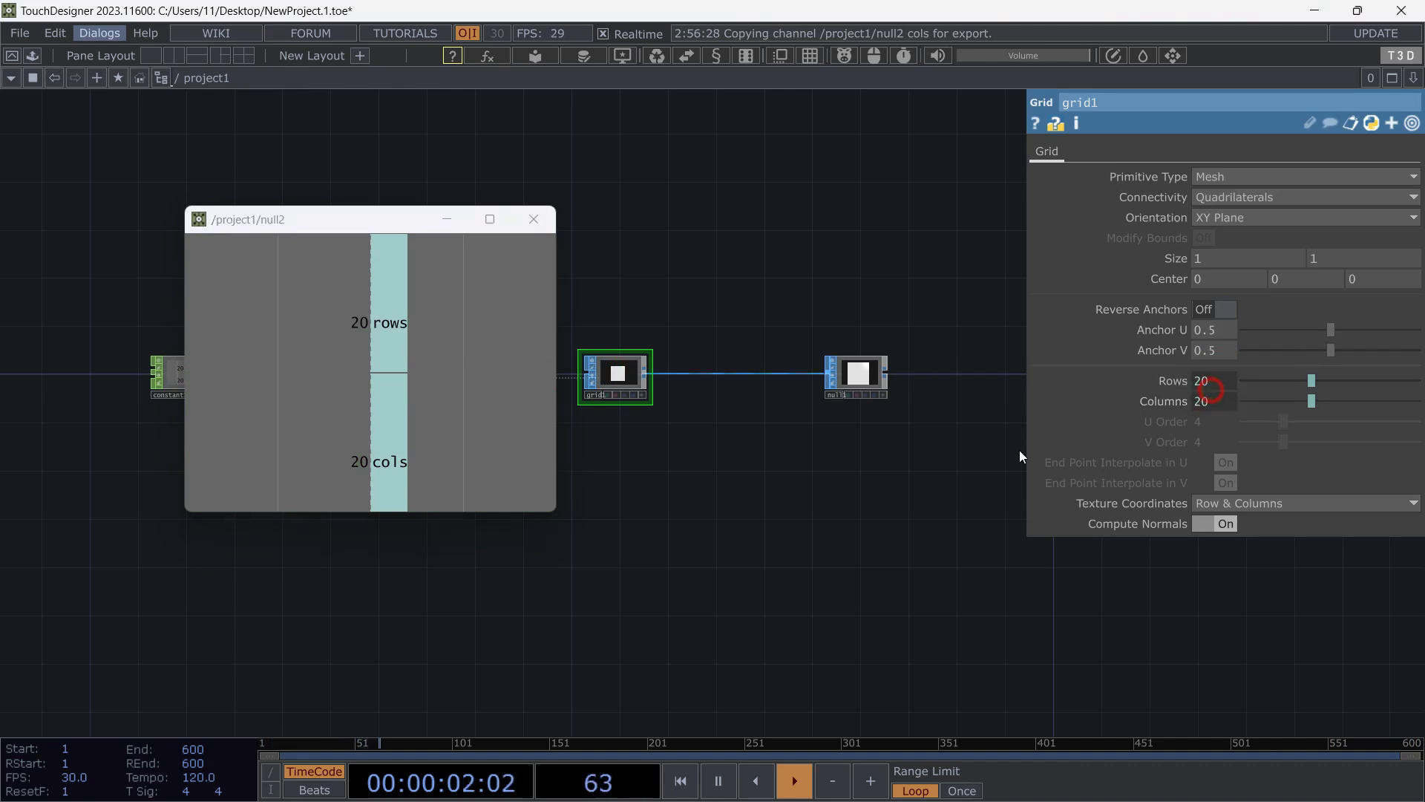
Shrink the floating channel viewer and move it clear of the operators.
left_click_drag(556, 207, 385, 267)
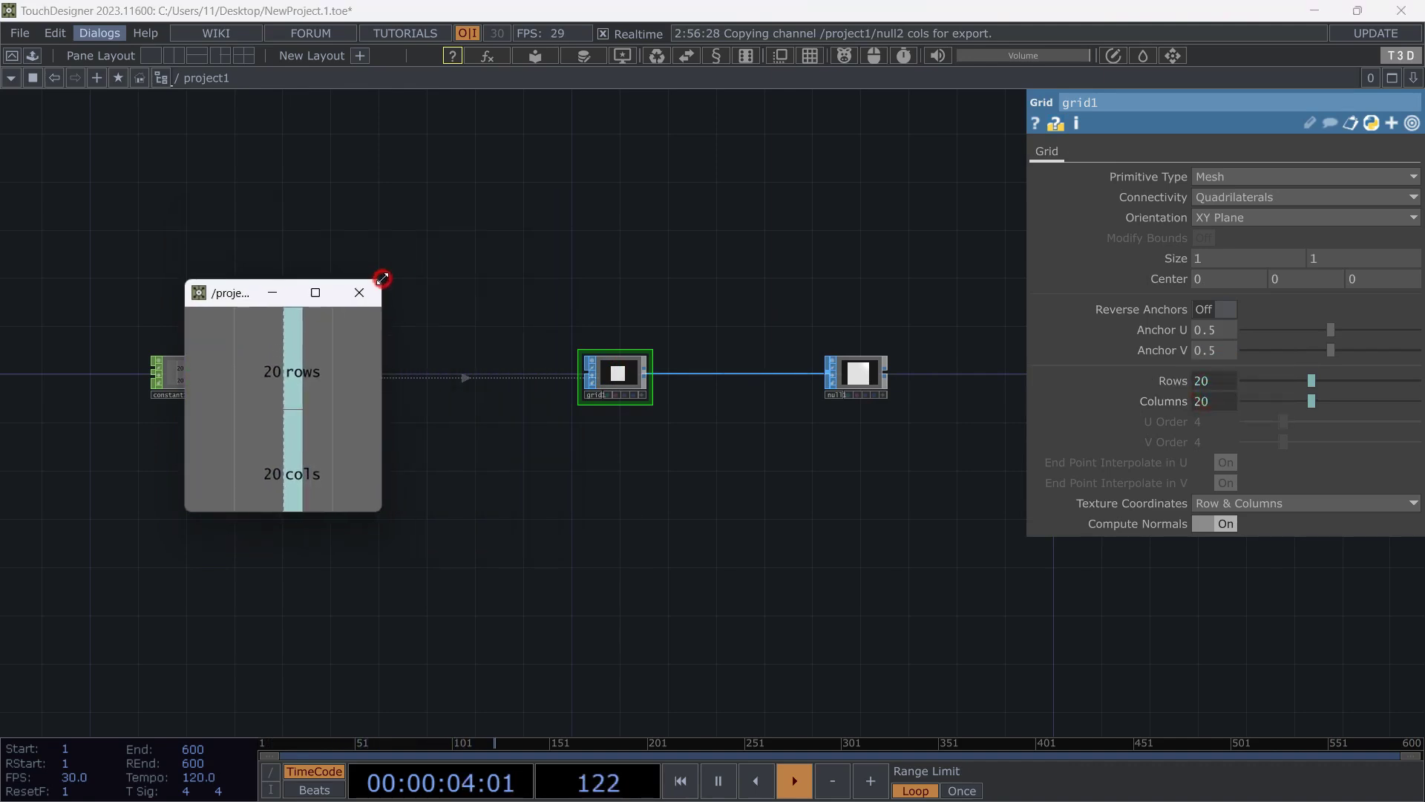
left_click_drag(212, 288, 106, 158)
left_click_drag(651, 531, 497, 566)
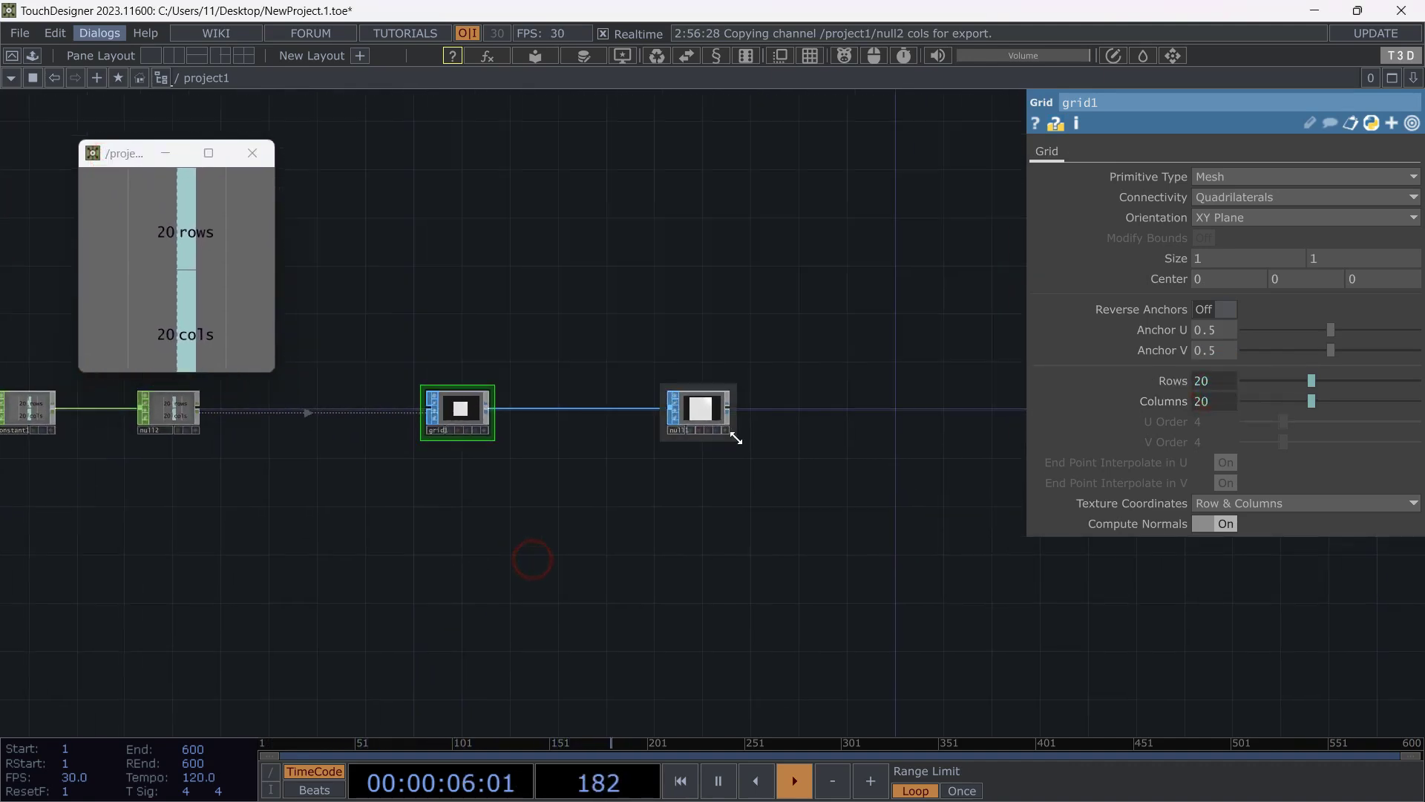
Create a SOP to CHOP from the grid's Null SOP, place it beneath, and connect a Null CHOP to it.
key("Tab")
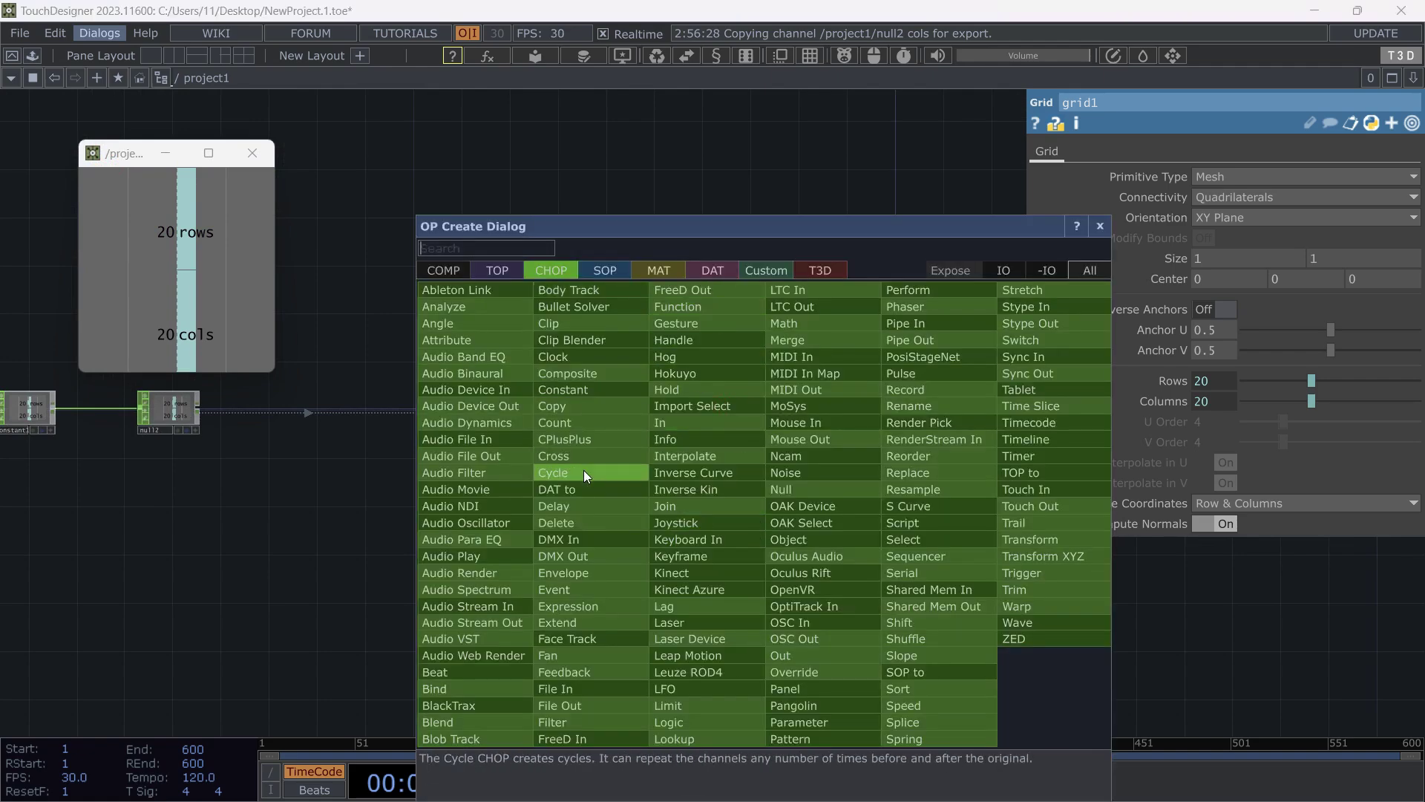
left_click(1094, 230)
left_click(730, 408)
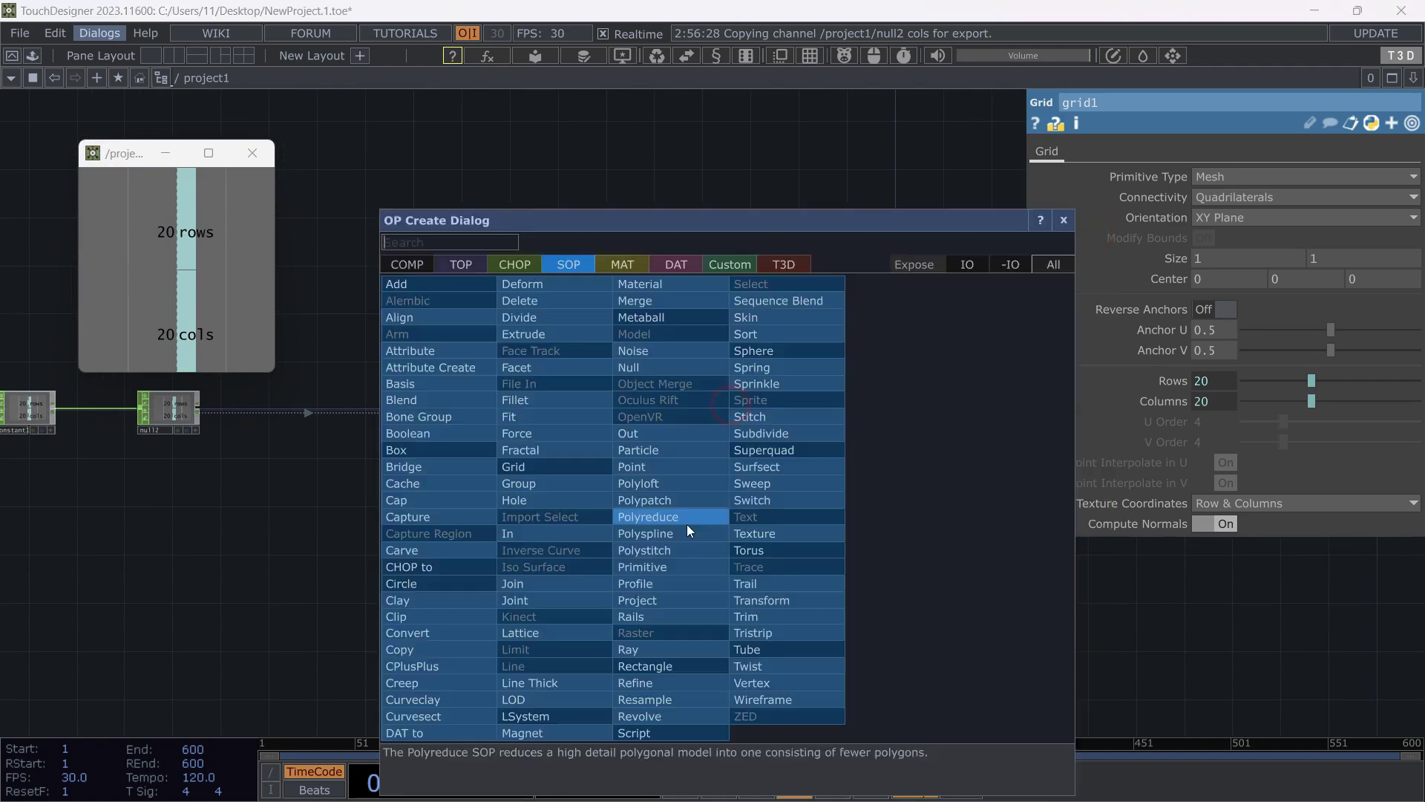
type("cho")
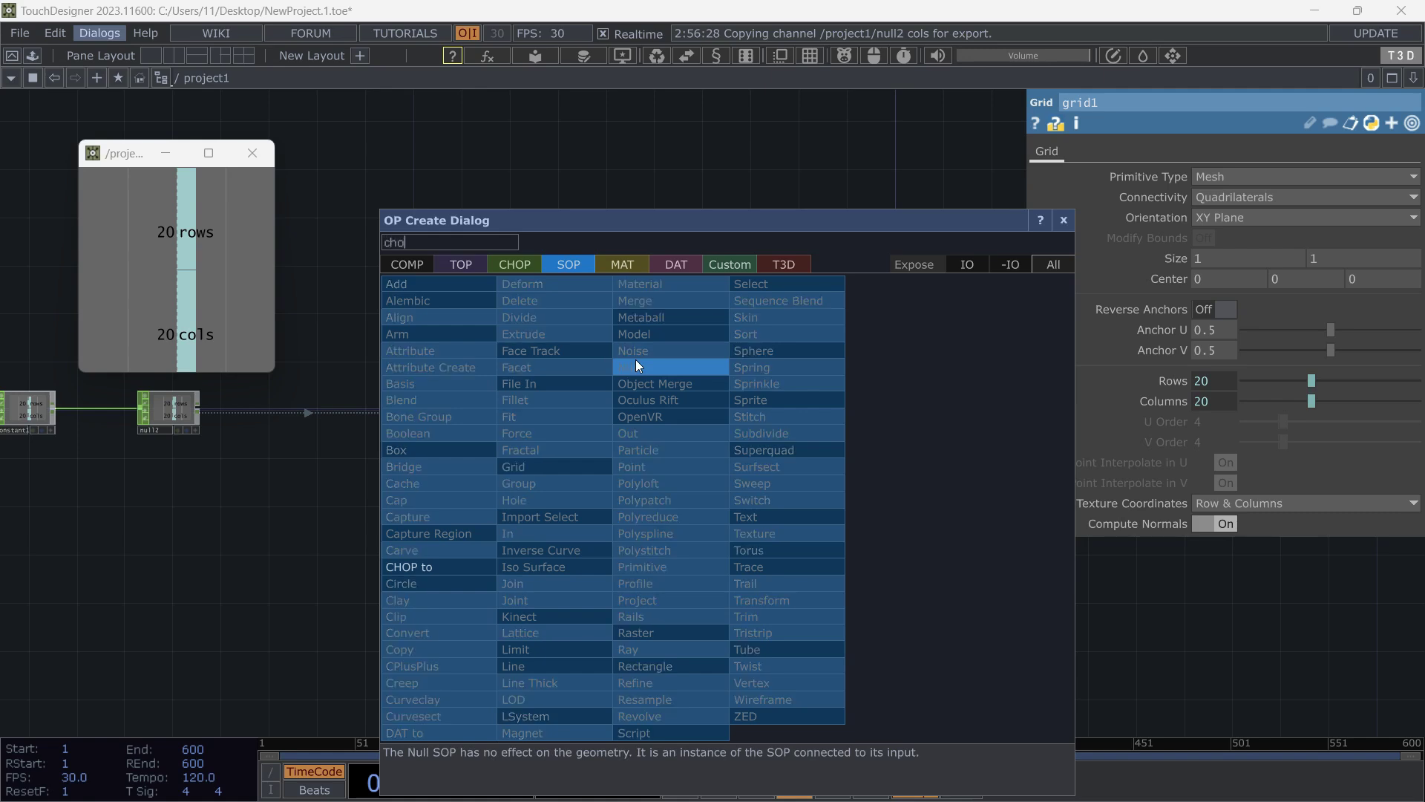
left_click(514, 265)
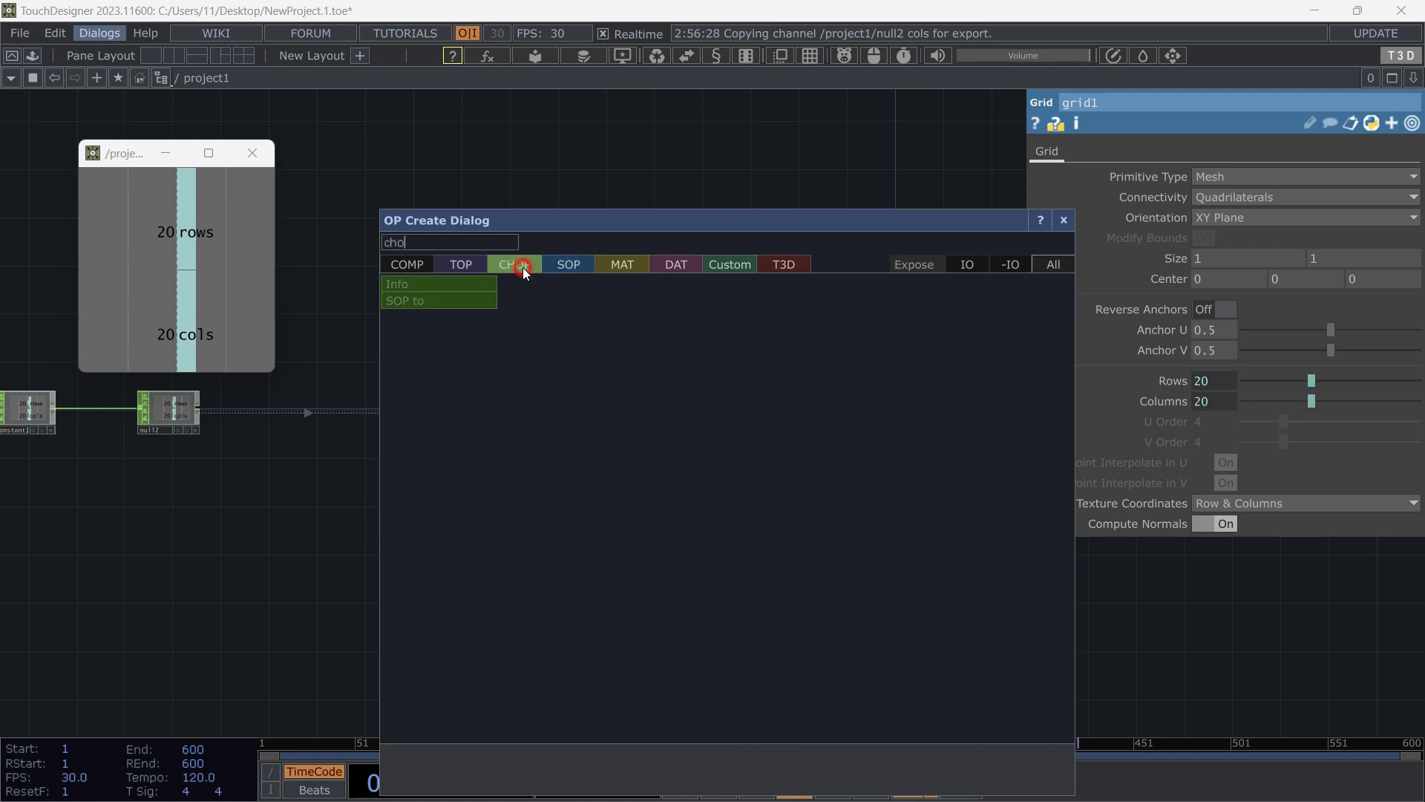
left_click(411, 294)
left_click(702, 472)
left_click_drag(665, 558, 412, 659)
middle_click_drag(412, 659, 467, 598)
scroll(478, 501, "down", 2)
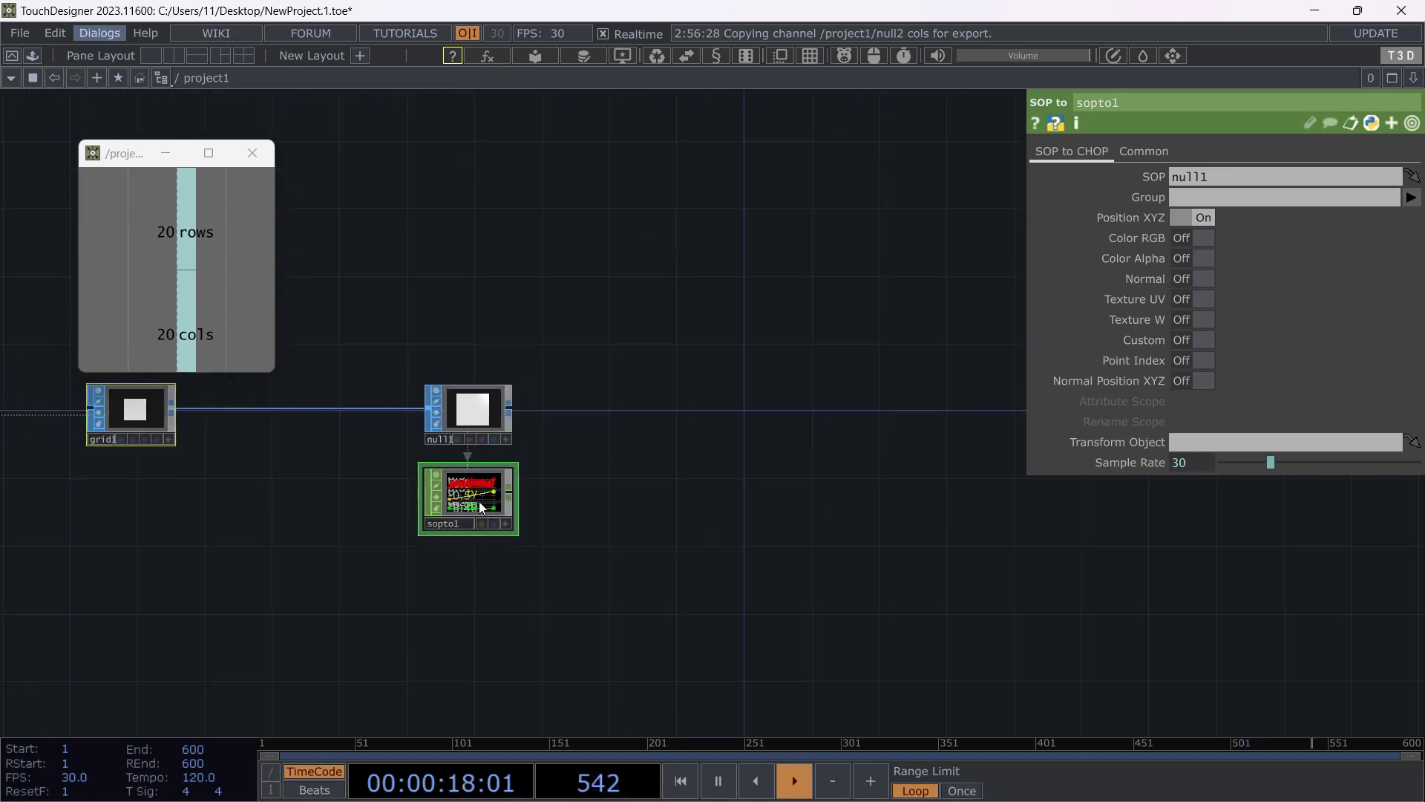
left_click(603, 494)
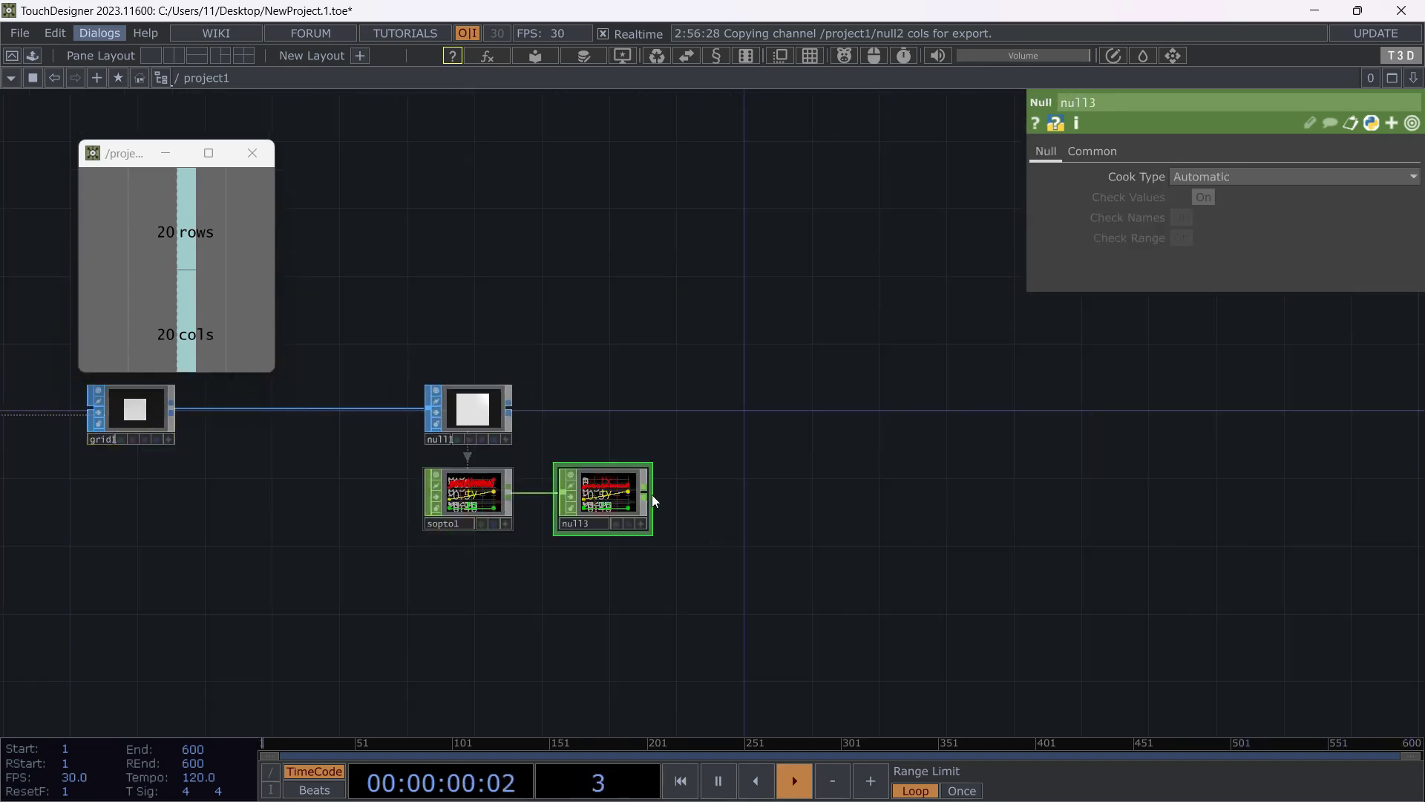
Create a CHOP to TOP from the new Null CHOP, place it beneath, and connect a Null TOP to it.
right_click(652, 494)
left_click(393, 269)
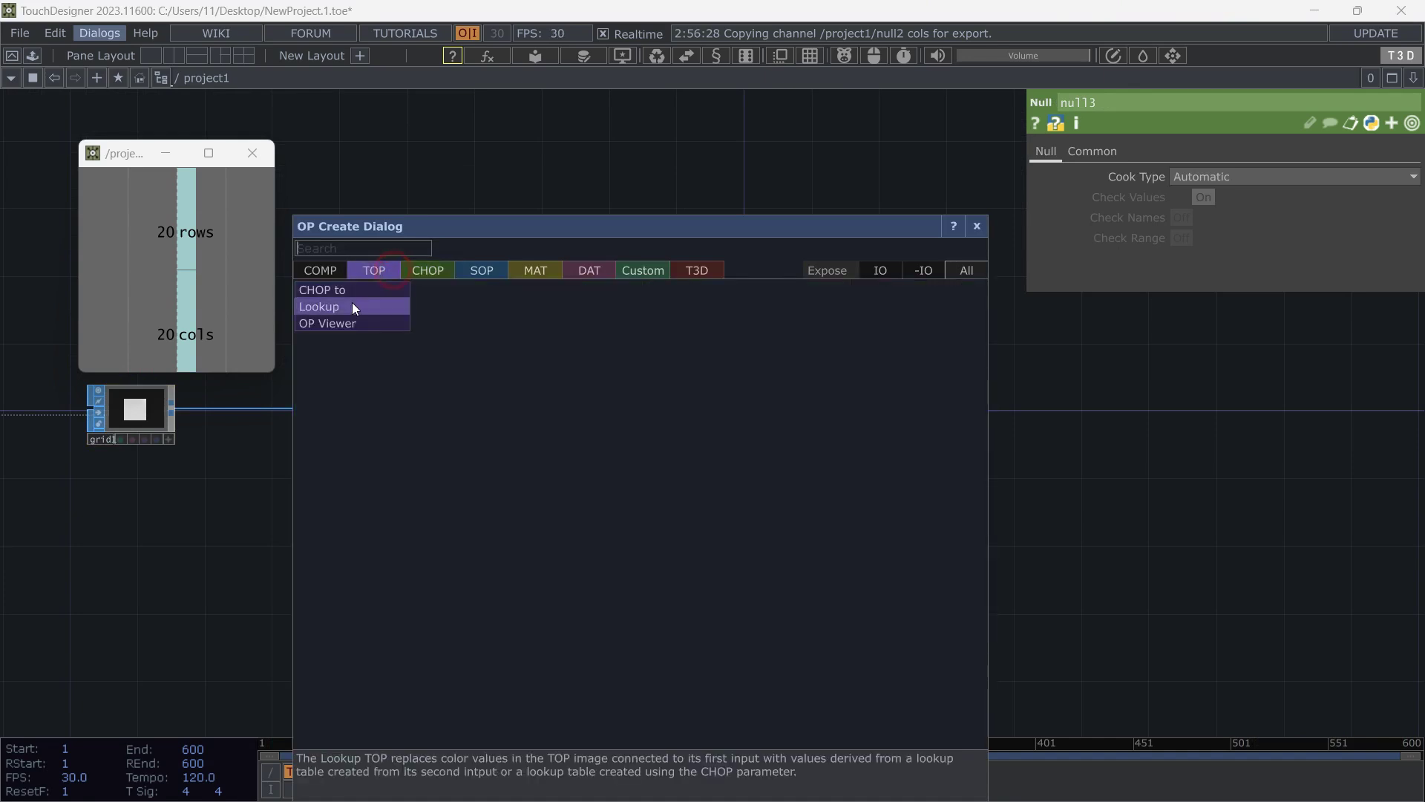
left_click(338, 291)
left_click(603, 586)
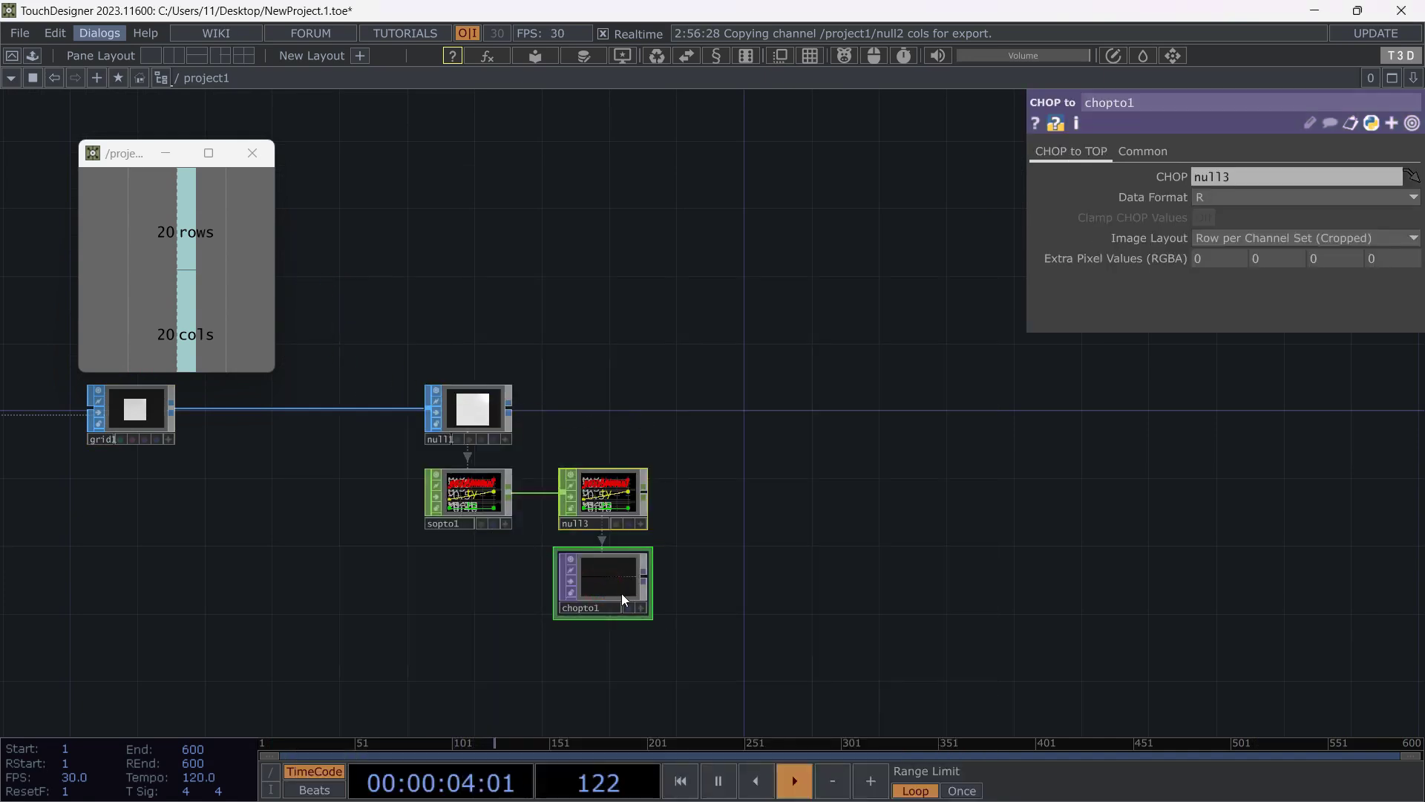
left_click(645, 577)
left_click(821, 582)
Set the CHOP to TOP's data format to RGB, image layout to Fit to Square (Combine Sets) and pixel format to 32-bit float (RGBA).
left_click(613, 585)
left_click(1240, 201)
left_click(1204, 252)
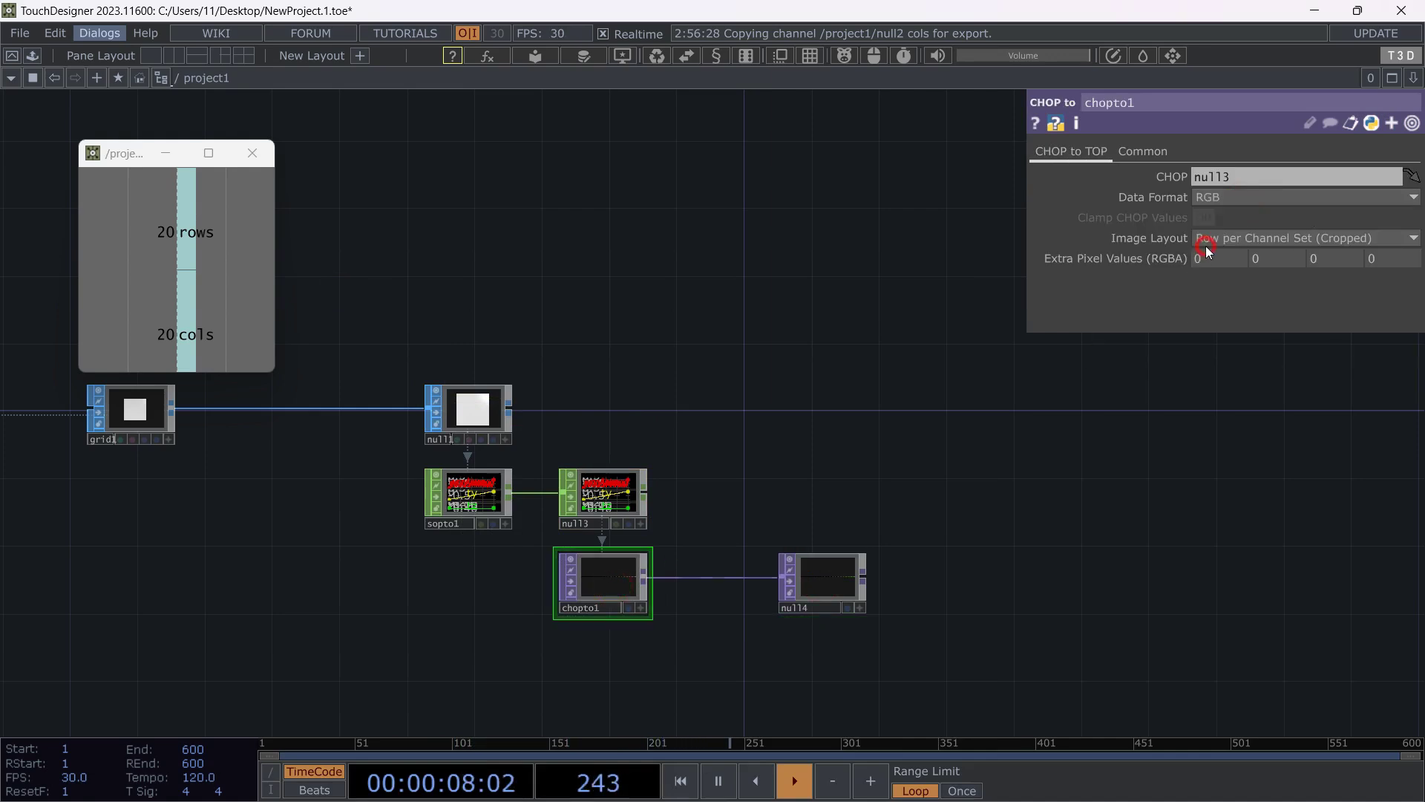
left_click(1223, 239)
left_click(1217, 292)
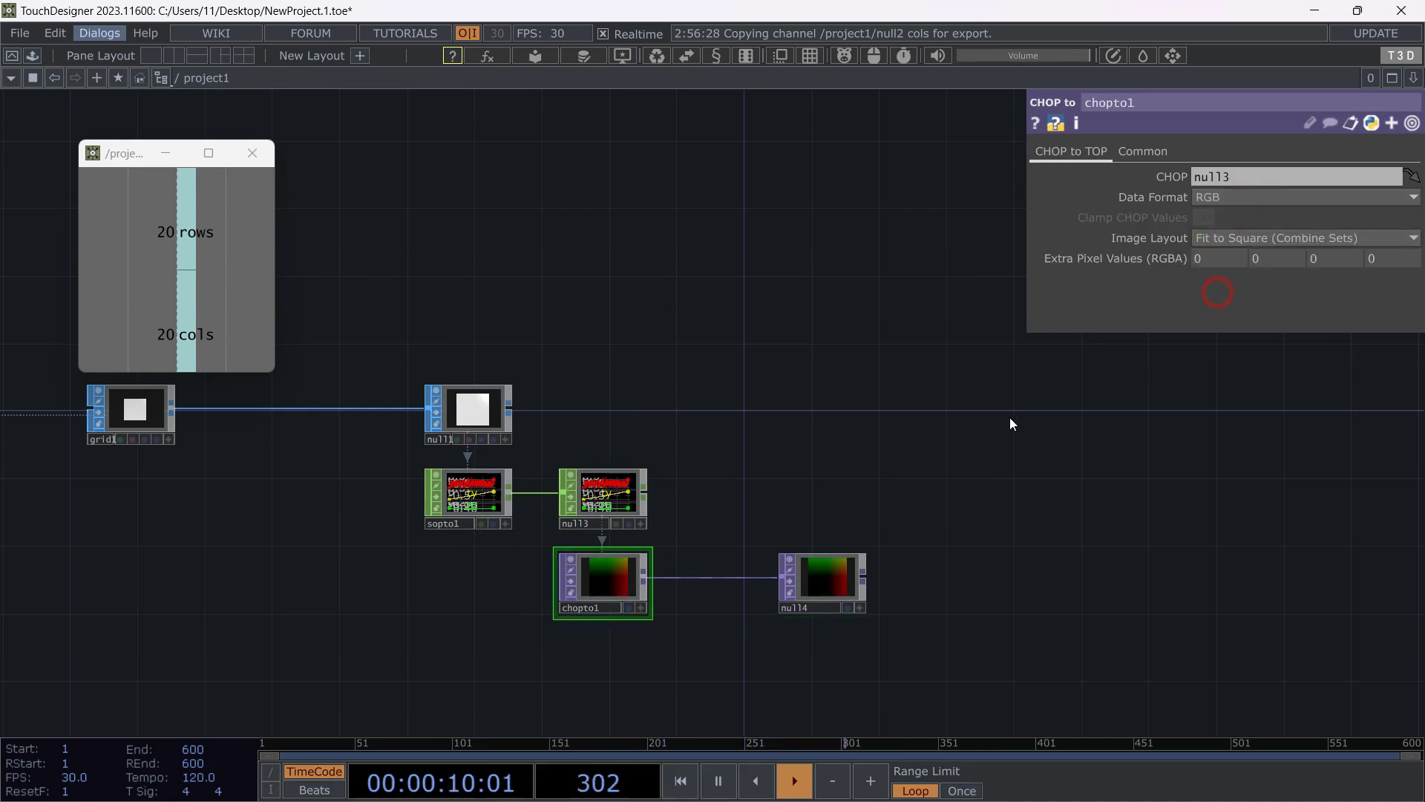
left_click(1125, 149)
left_click(1237, 319)
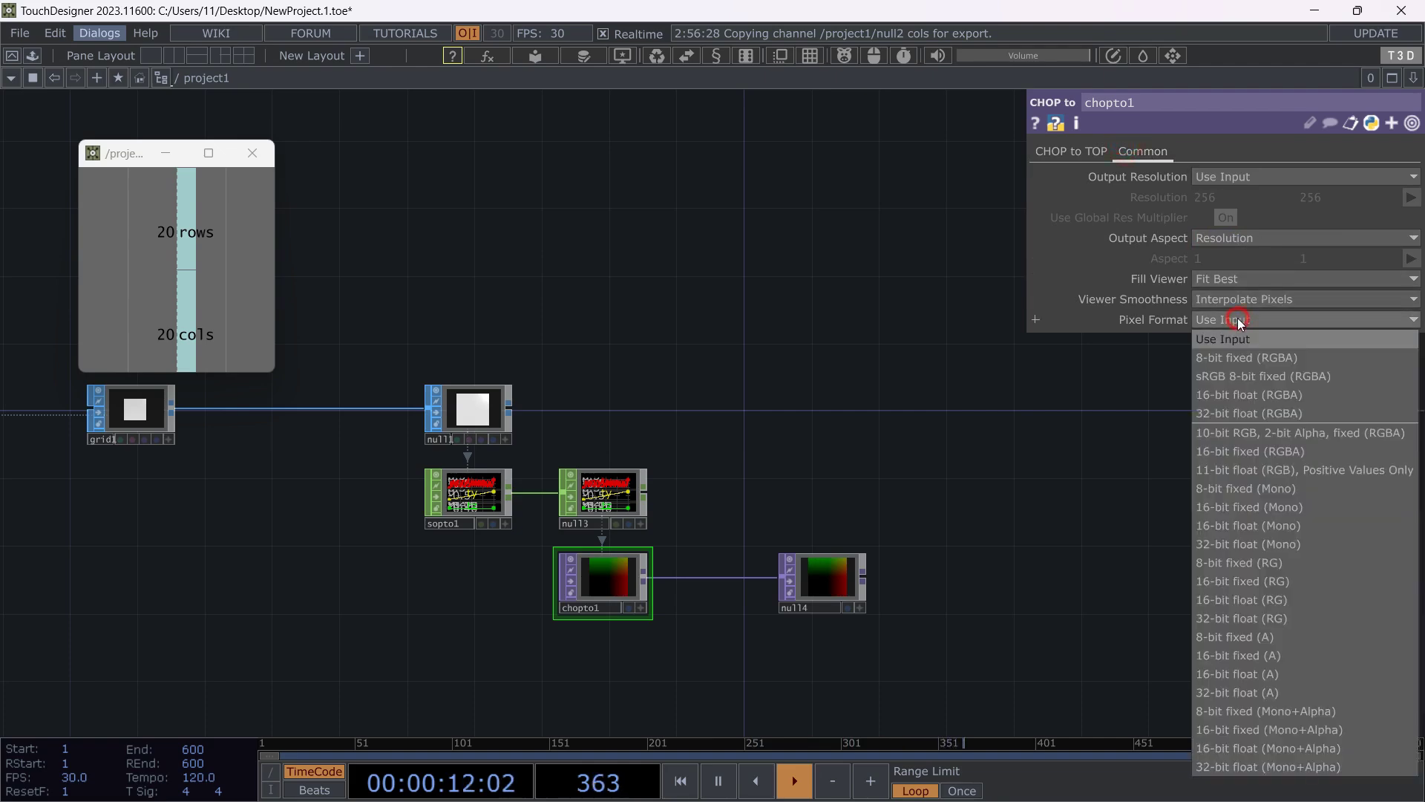
left_click(1252, 412)
Move the Null TOP slightly farther away from the CHOP to TOP to widen the gap between them.
scroll(820, 439, "down", 5)
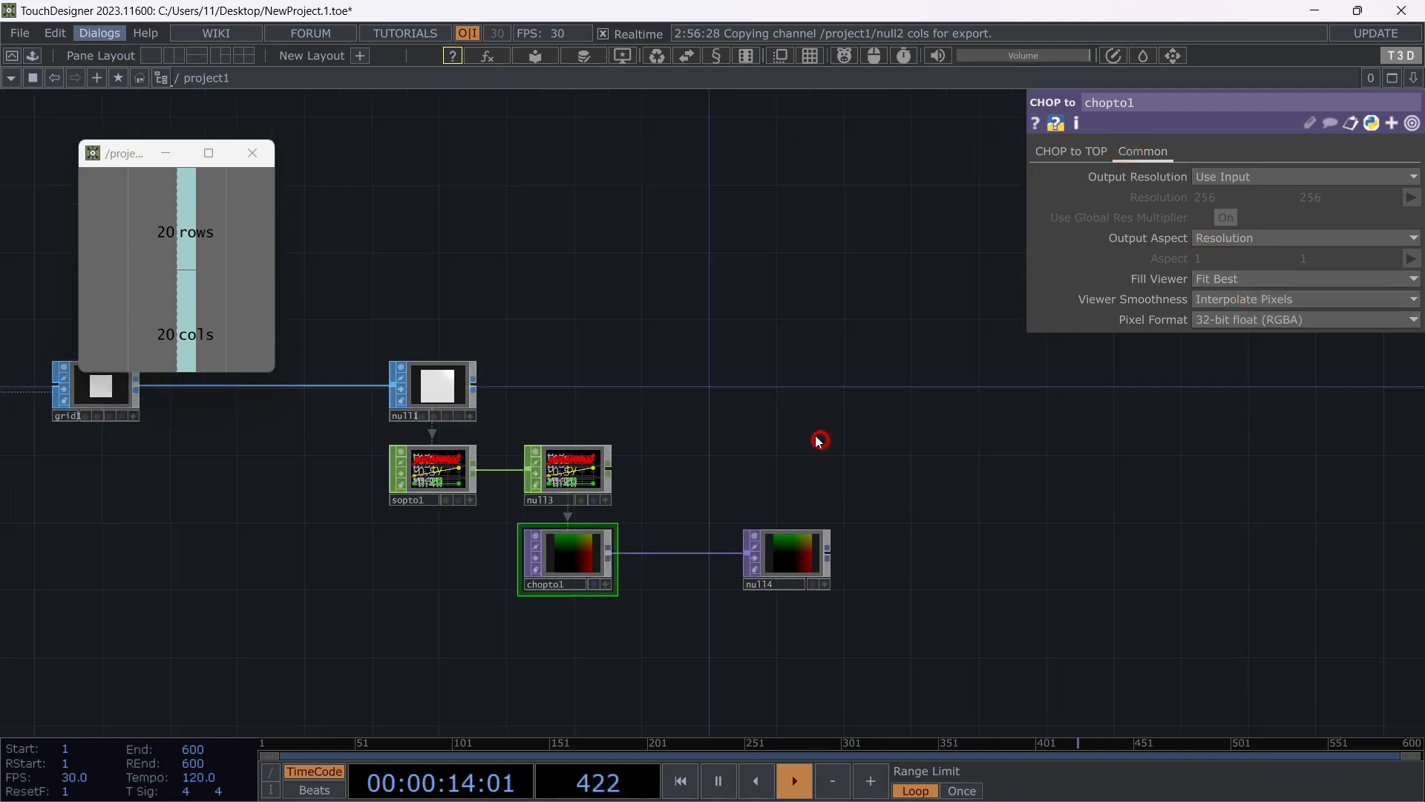
left_click_drag(731, 388, 796, 369)
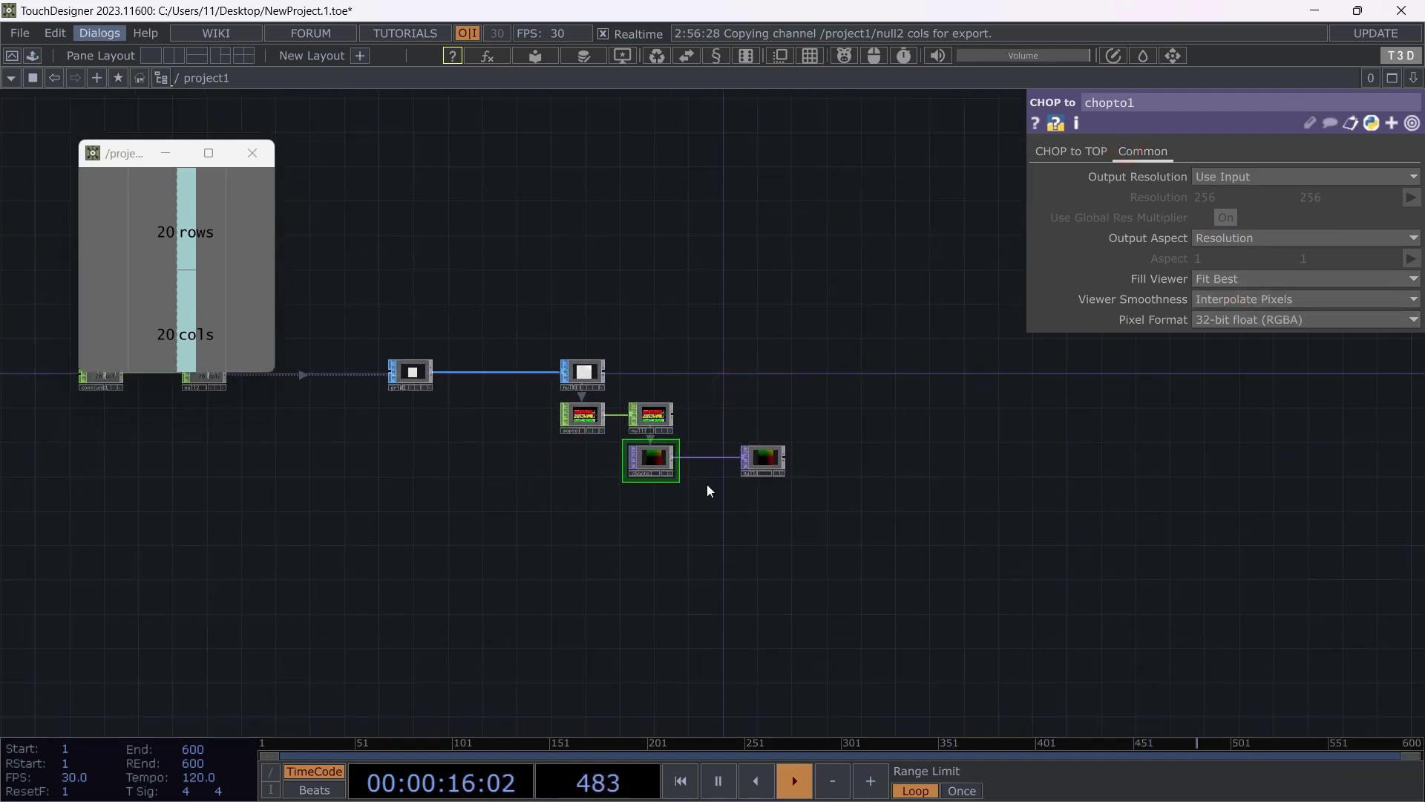
left_click_drag(768, 457, 791, 453)
middle_click(647, 460)
left_click(542, 533)
left_click_drag(564, 499, 431, 467)
middle_click_drag(510, 488, 735, 487)
left_click_drag(527, 504, 561, 498)
left_click_drag(345, 502, 265, 520)
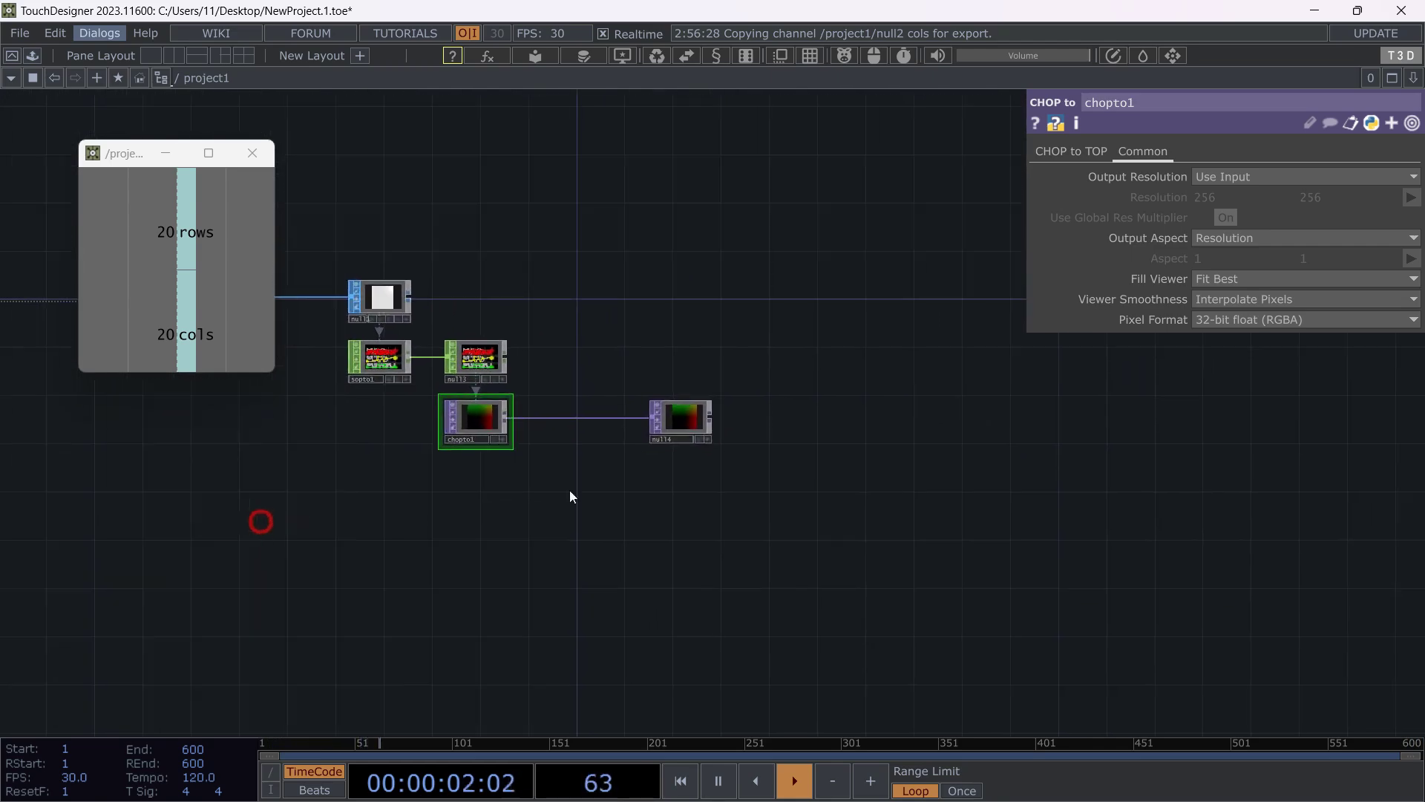
Create a Rectangle SOP and place it above the Null TOP, in line with the grid's SOP row.
double_click(662, 332)
left_click(514, 95)
type("re")
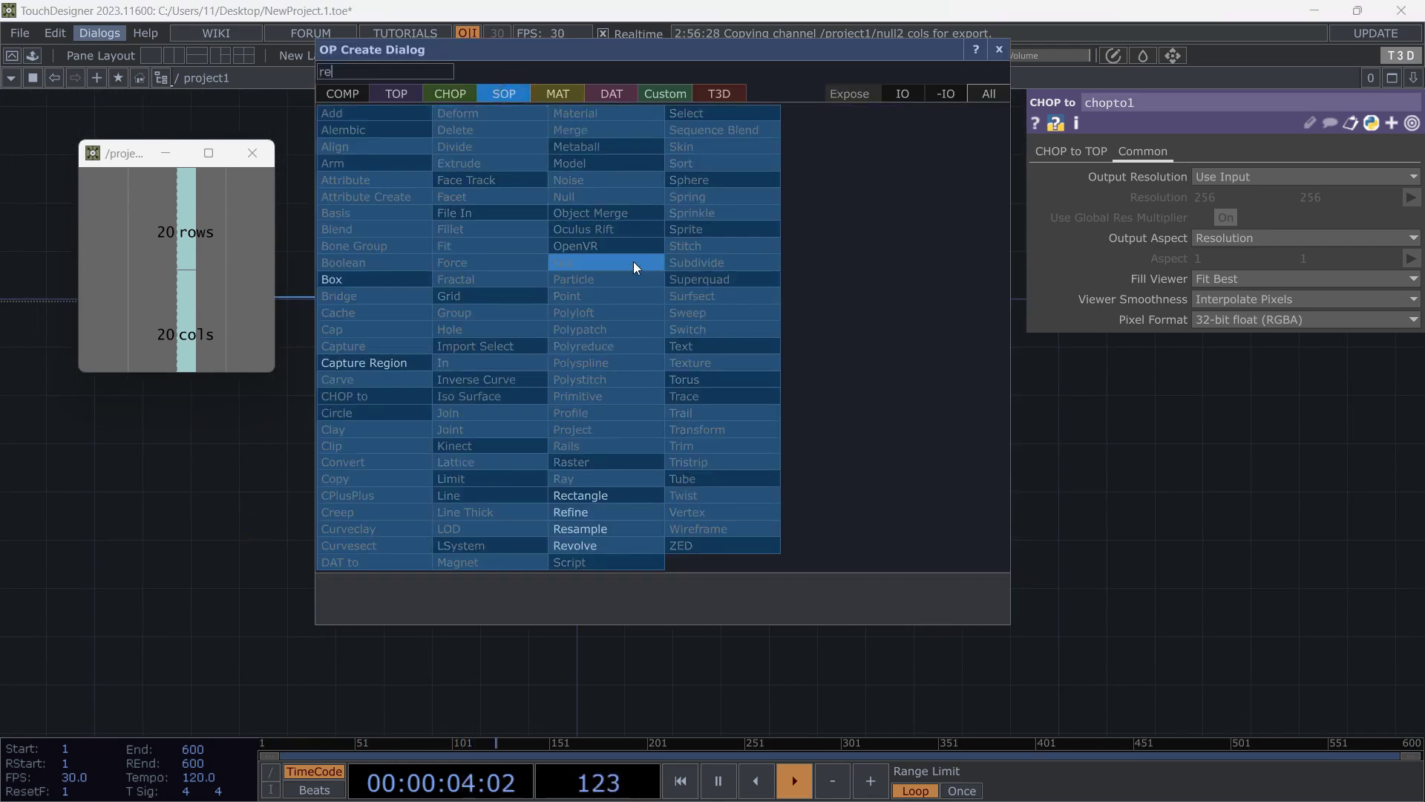
left_click(579, 496)
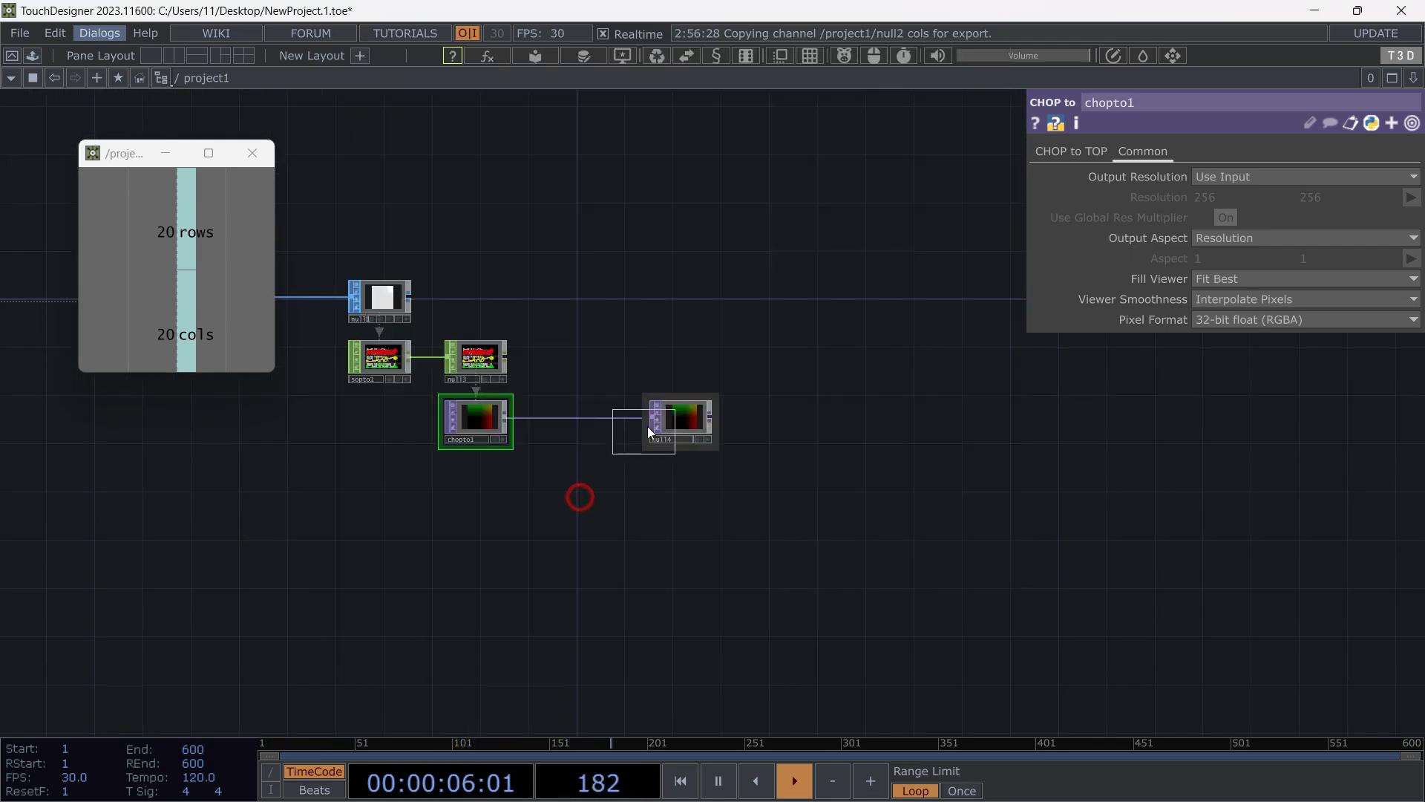
left_click(680, 302)
left_click_drag(759, 352, 719, 434)
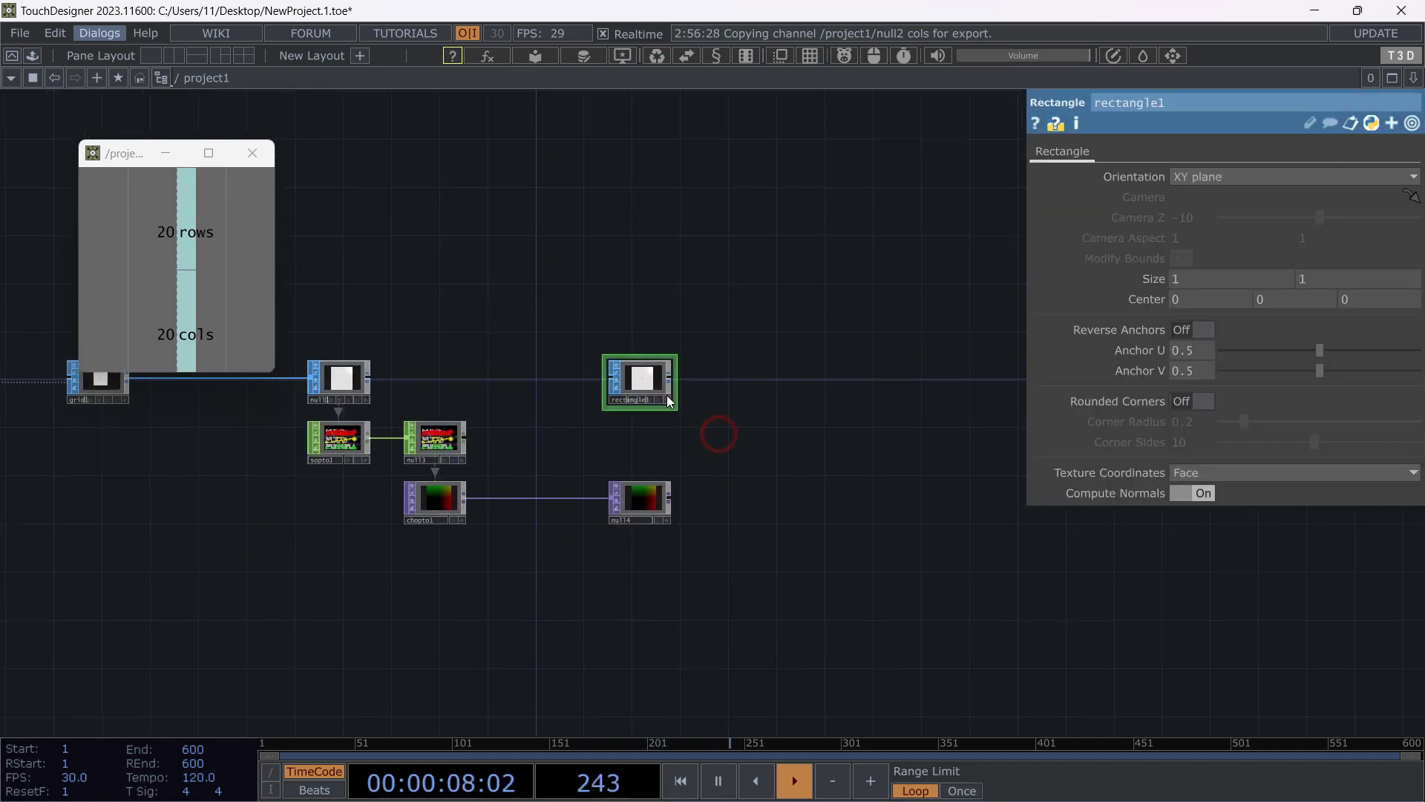
Connect a Transform SOP to the output of the Rectangle SOP and place it directly beside it.
left_click(735, 397)
left_click(766, 493)
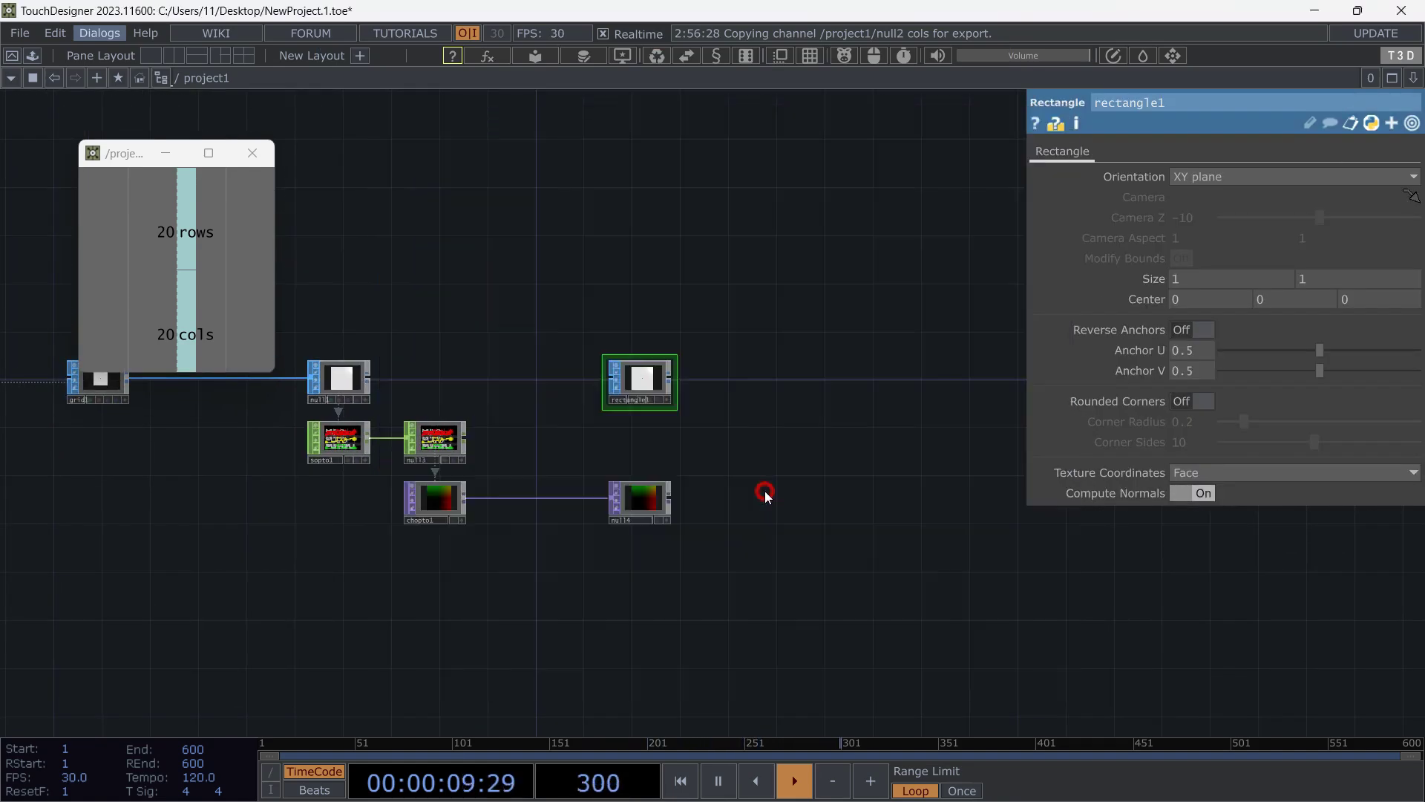
left_click(720, 385)
left_click_drag(846, 511, 884, 546)
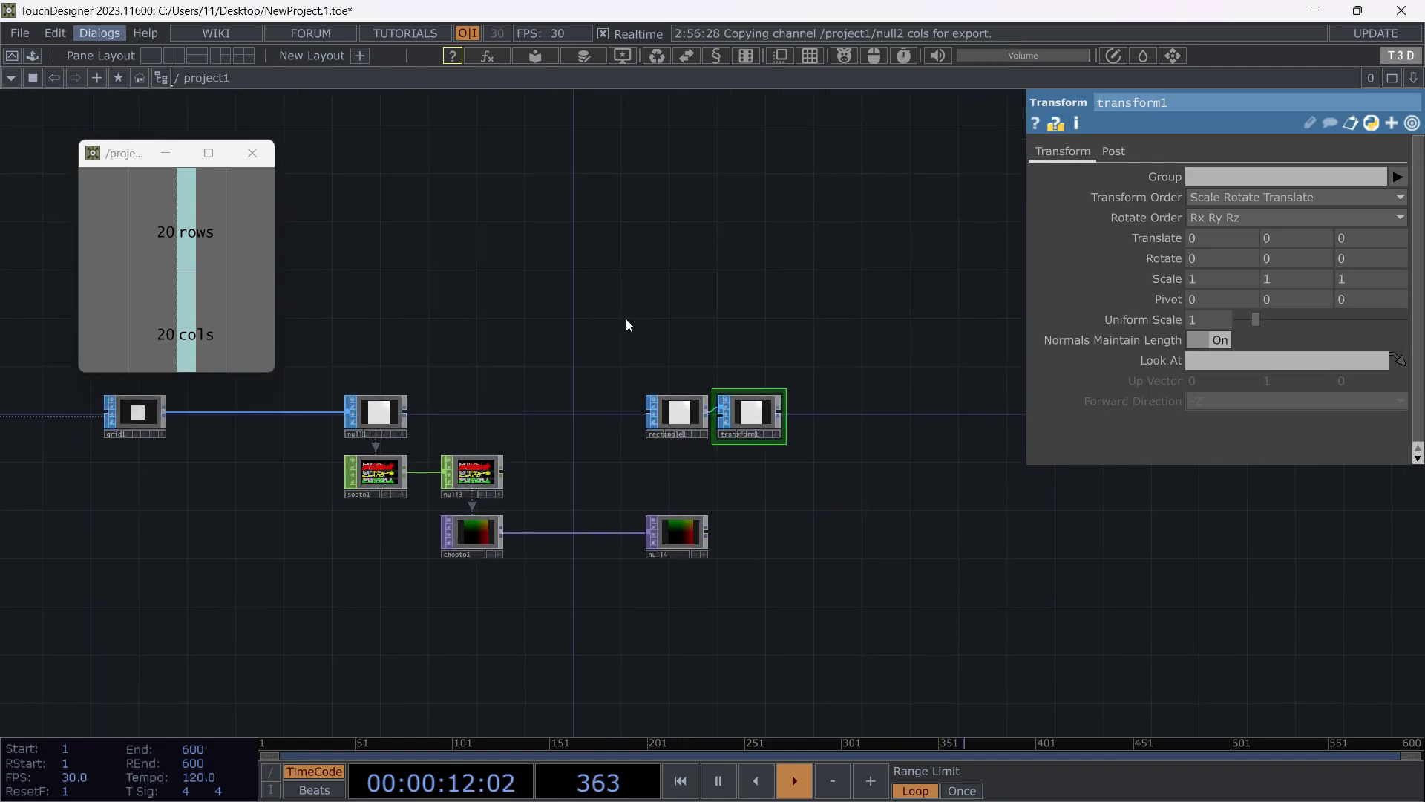
Reference the rows channel in the Transform SOP's Uniform Scale as the expression 1 divided by rows.
left_click_drag(627, 322, 762, 384)
left_click_drag(238, 253, 1072, 397)
left_click_drag(1221, 325, 1219, 324)
left_click(1204, 318)
left_click(1160, 341)
type("1/")
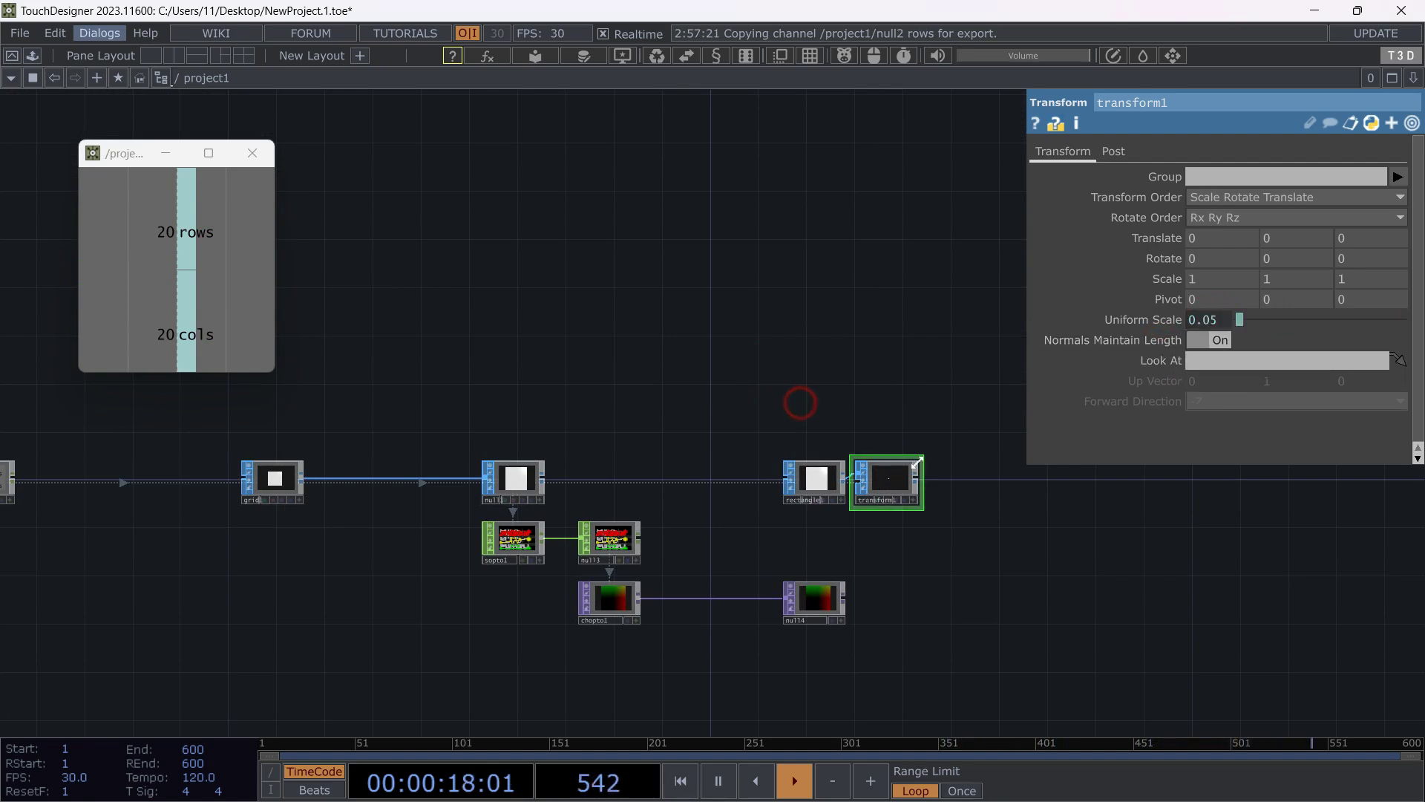
Create a Geometry COMP from the Transform SOP's output and place it beside the Transform.
right_click(919, 475)
left_click(650, 270)
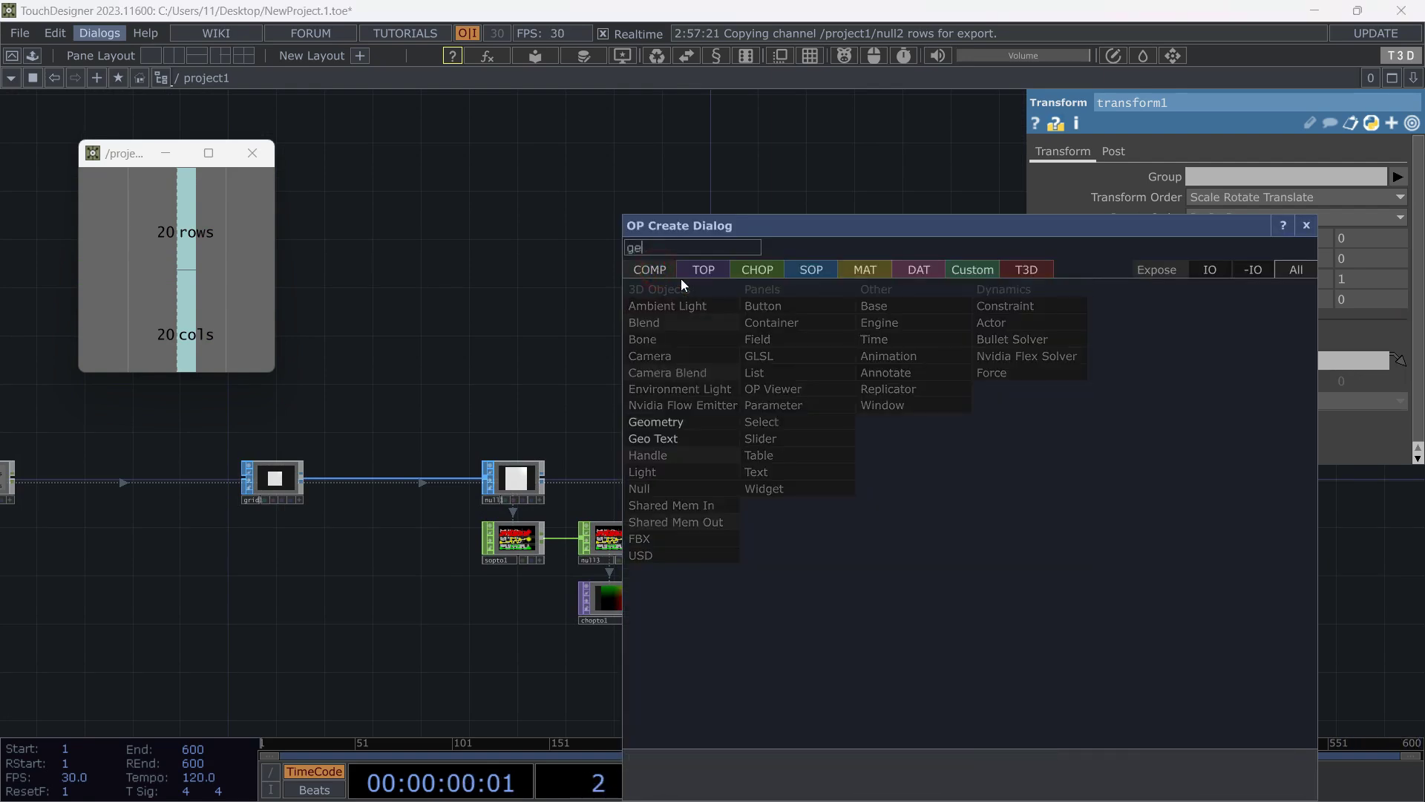
left_click(675, 420)
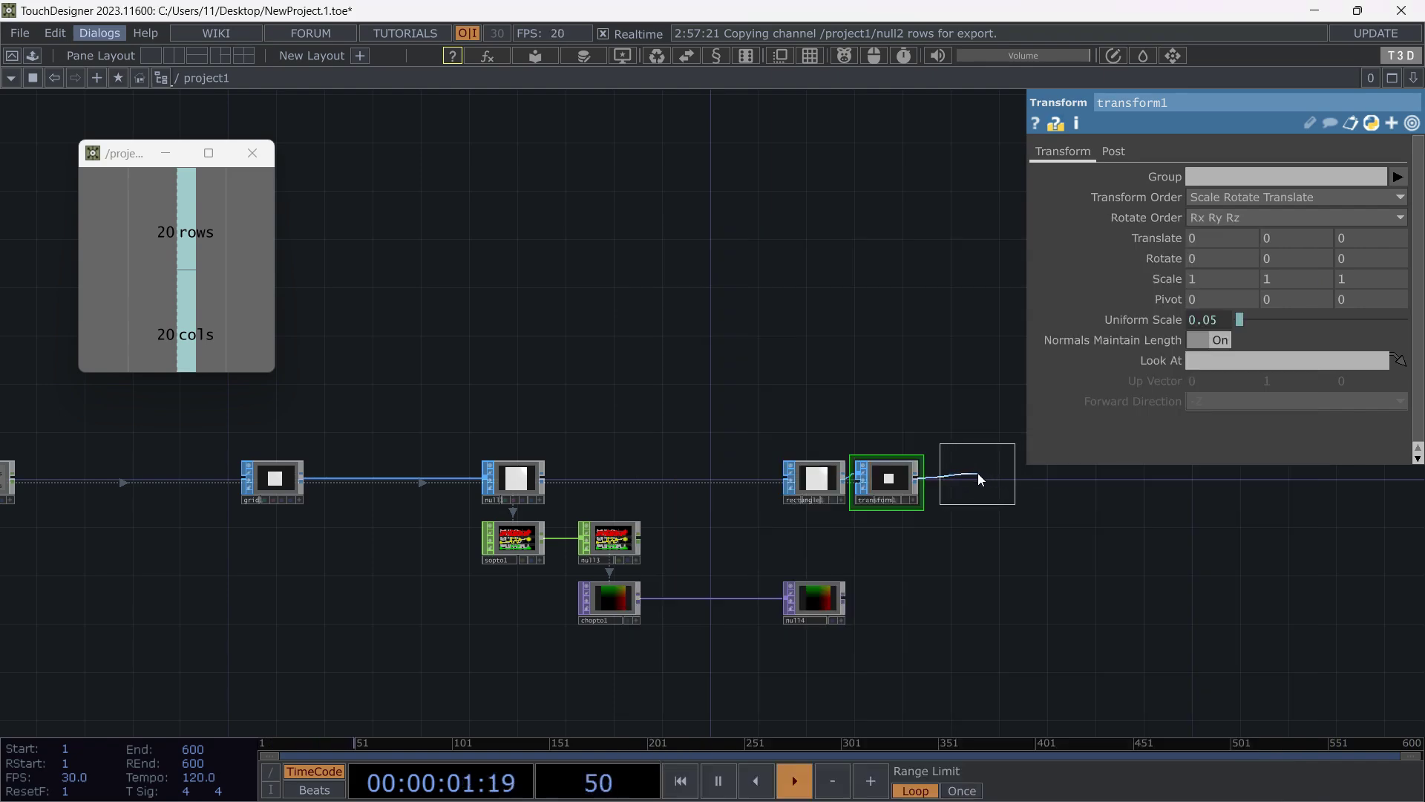
left_click(977, 478)
Turn on instancing for the Geometry COMP.
left_click_drag(778, 361, 514, 349)
scroll(728, 458, "up", 5)
left_click(729, 463)
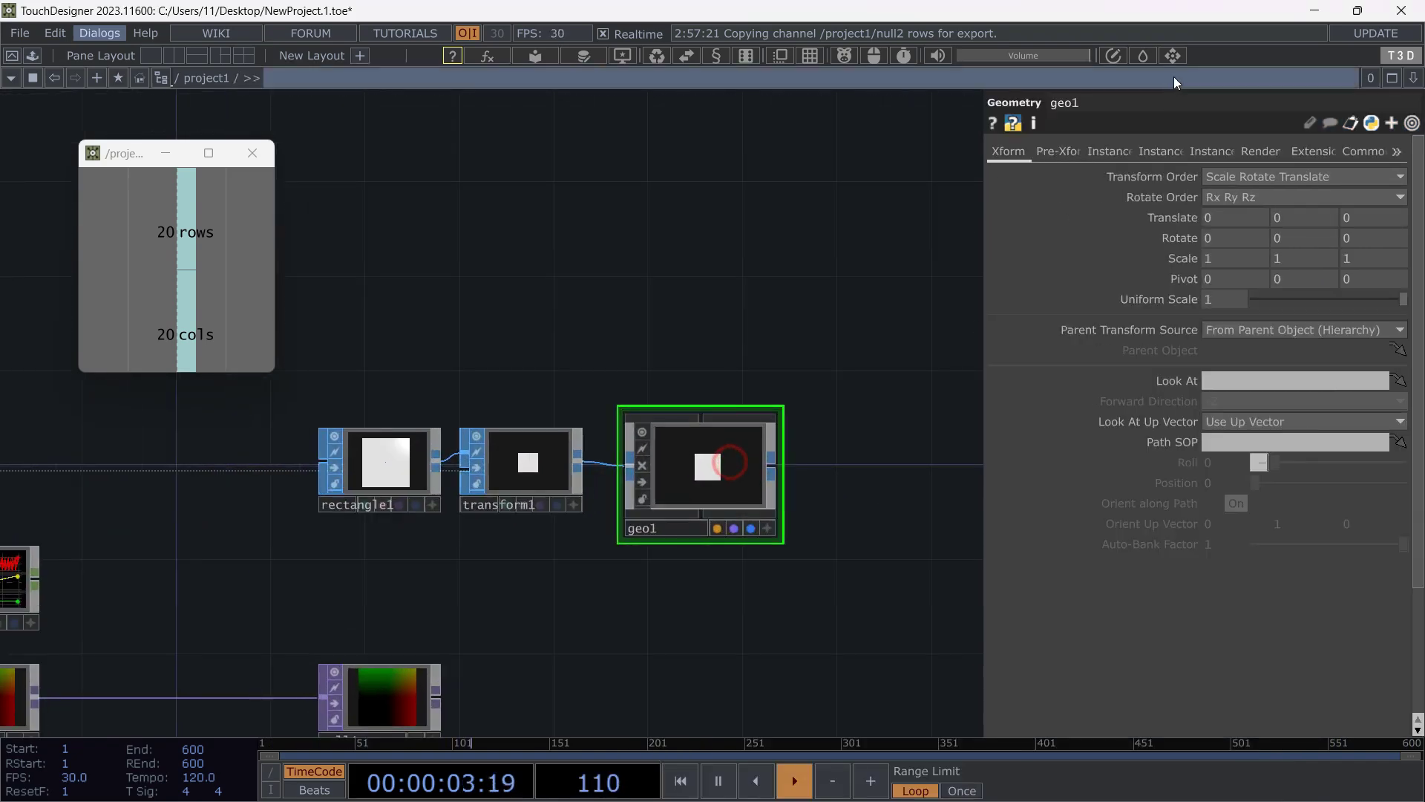
left_click(1109, 151)
left_click(1229, 176)
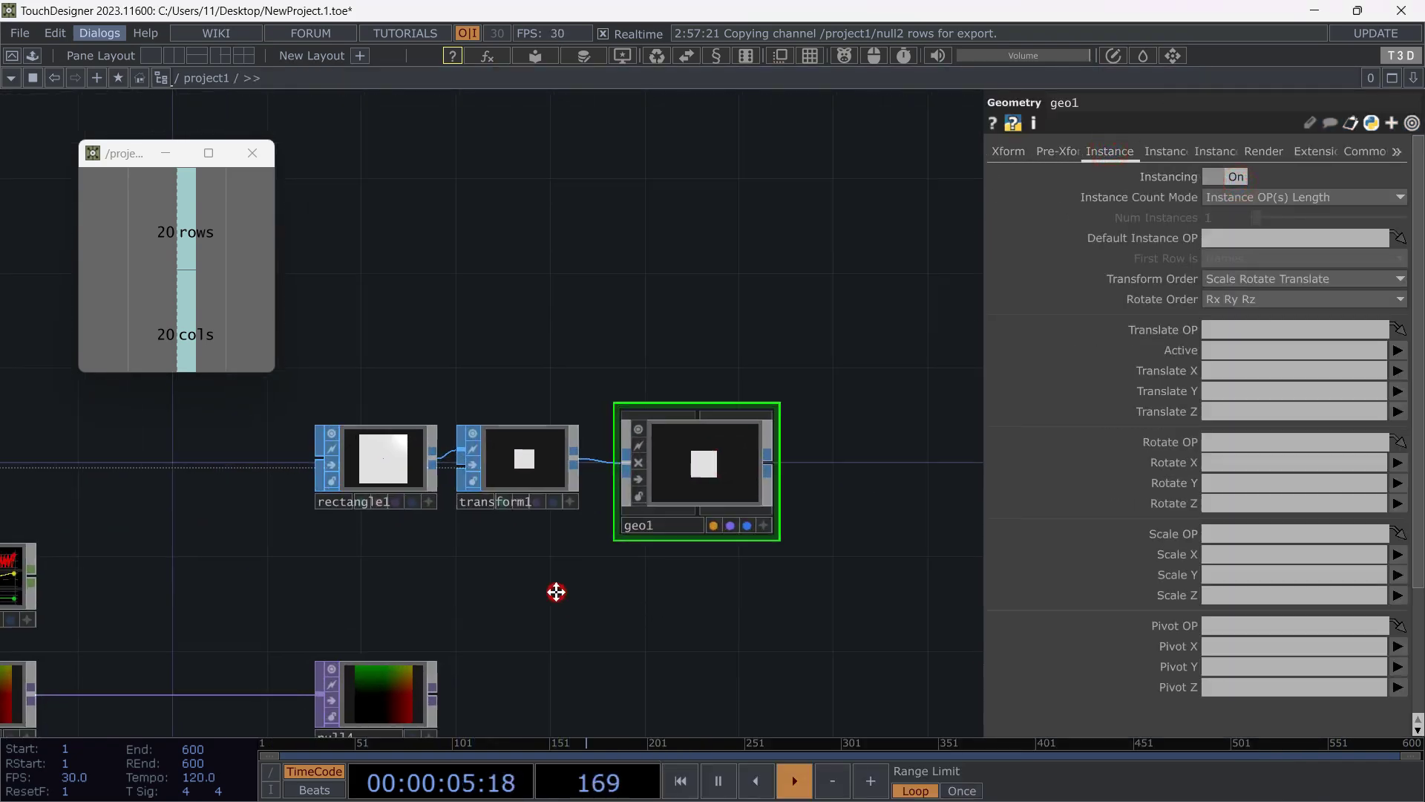
Use the position Null TOP as the Geometry's Translate OP, with r for Translate X, g for Translate Y, and assign Translate Z's channel.
left_click_drag(556, 591, 474, 487)
left_click_drag(335, 612, 1235, 329)
left_click(1397, 371)
left_click(1398, 392)
left_click(1397, 392)
left_click(1398, 429)
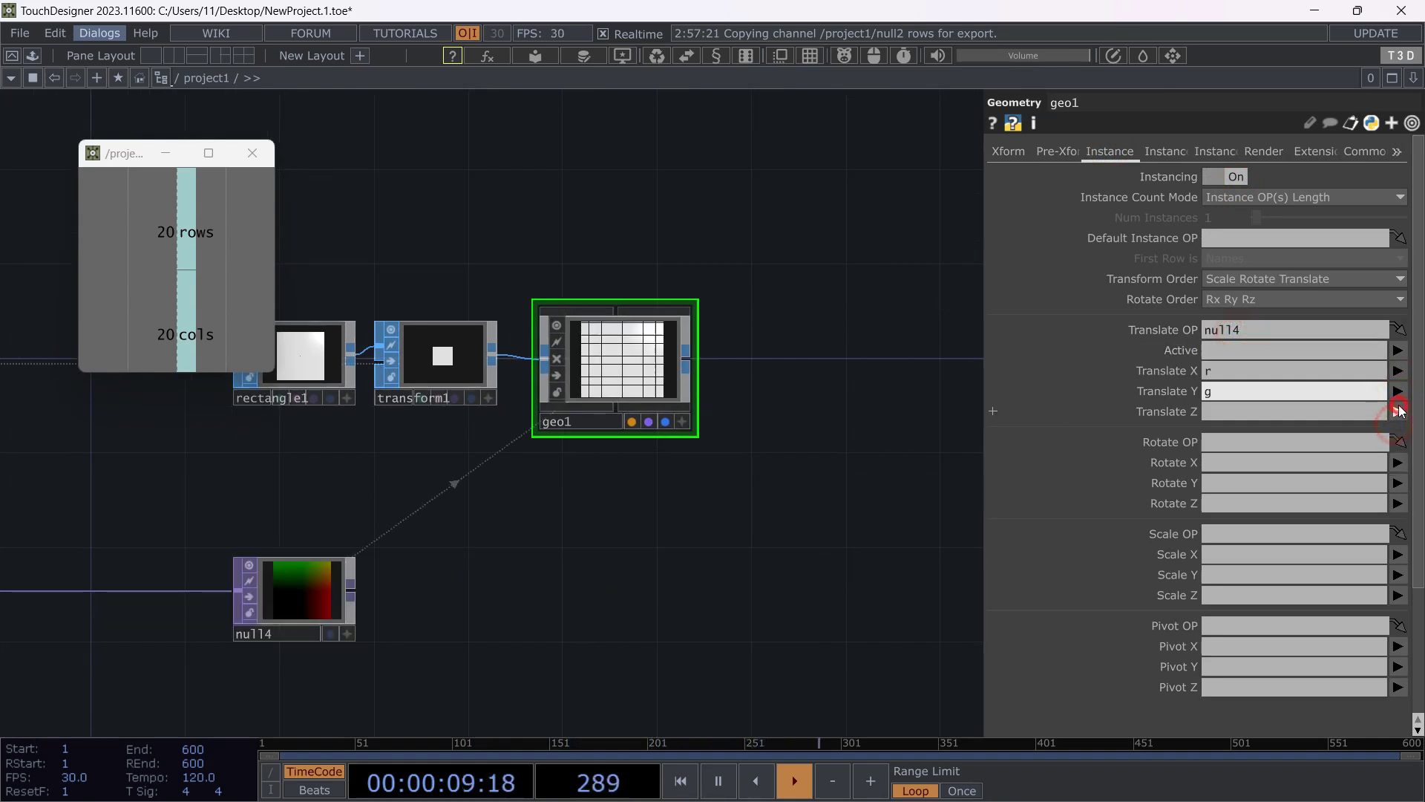
left_click(1397, 411)
Rename the Null TOP that supplies the instance positions as pos.
left_click(283, 637)
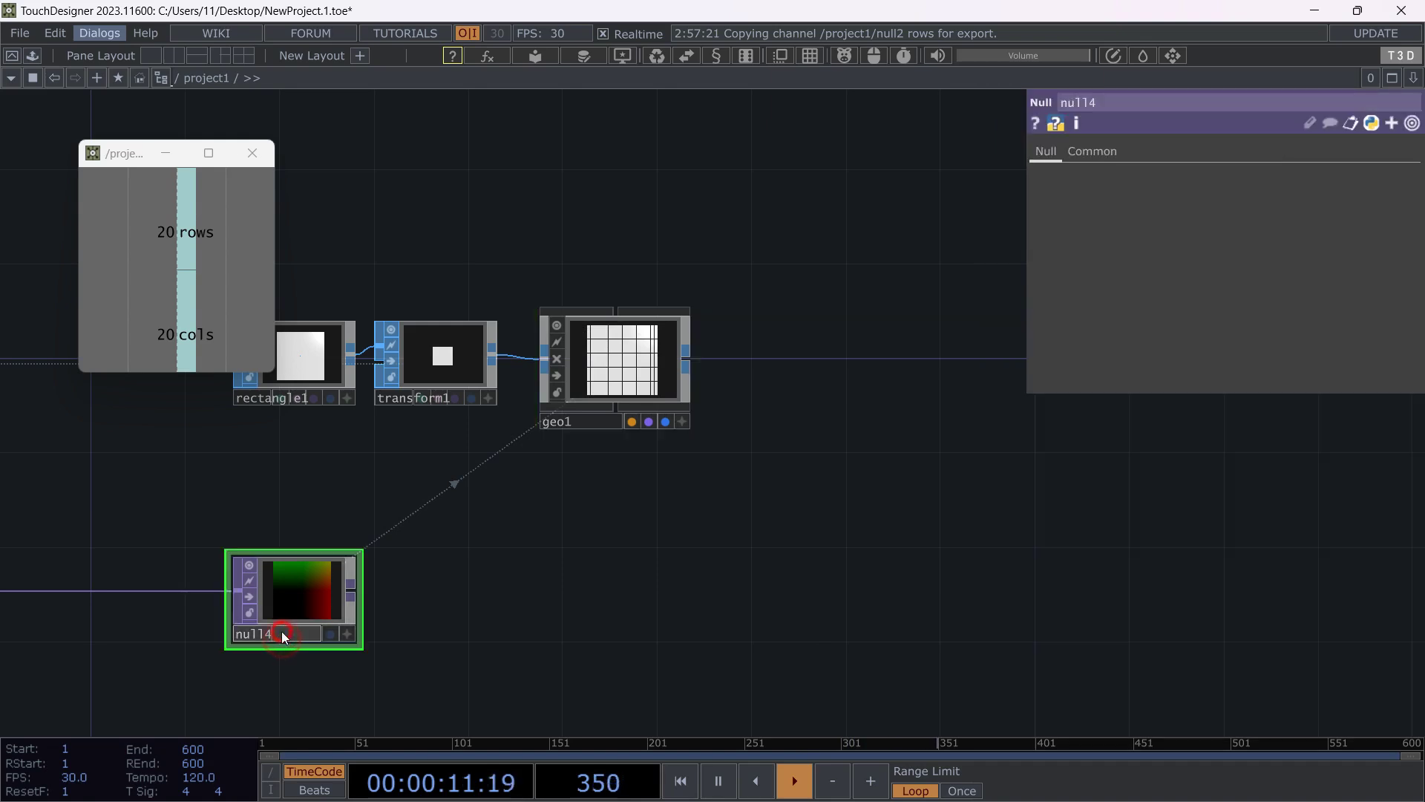
type("pos")
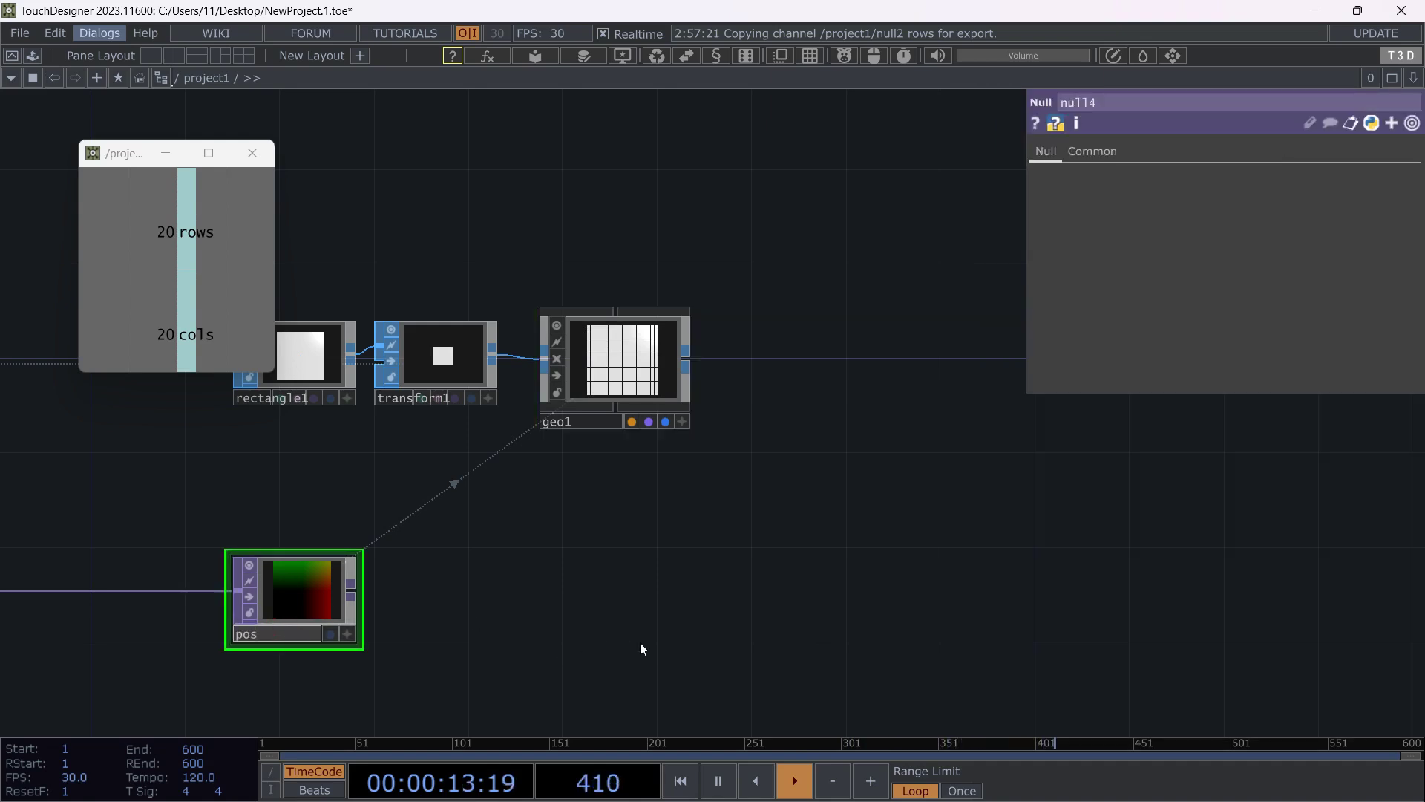
key("Return")
left_click(626, 681)
Create a Constant MAT beneath the Geometry COMP and assign it as the Geometry's material.
left_click_drag(616, 541, 877, 443)
scroll(903, 254, "up", 5)
scroll(809, 297, "down", 5)
left_click_drag(751, 546, 653, 448)
scroll(652, 448, "down", 3)
left_click_drag(640, 502, 718, 576)
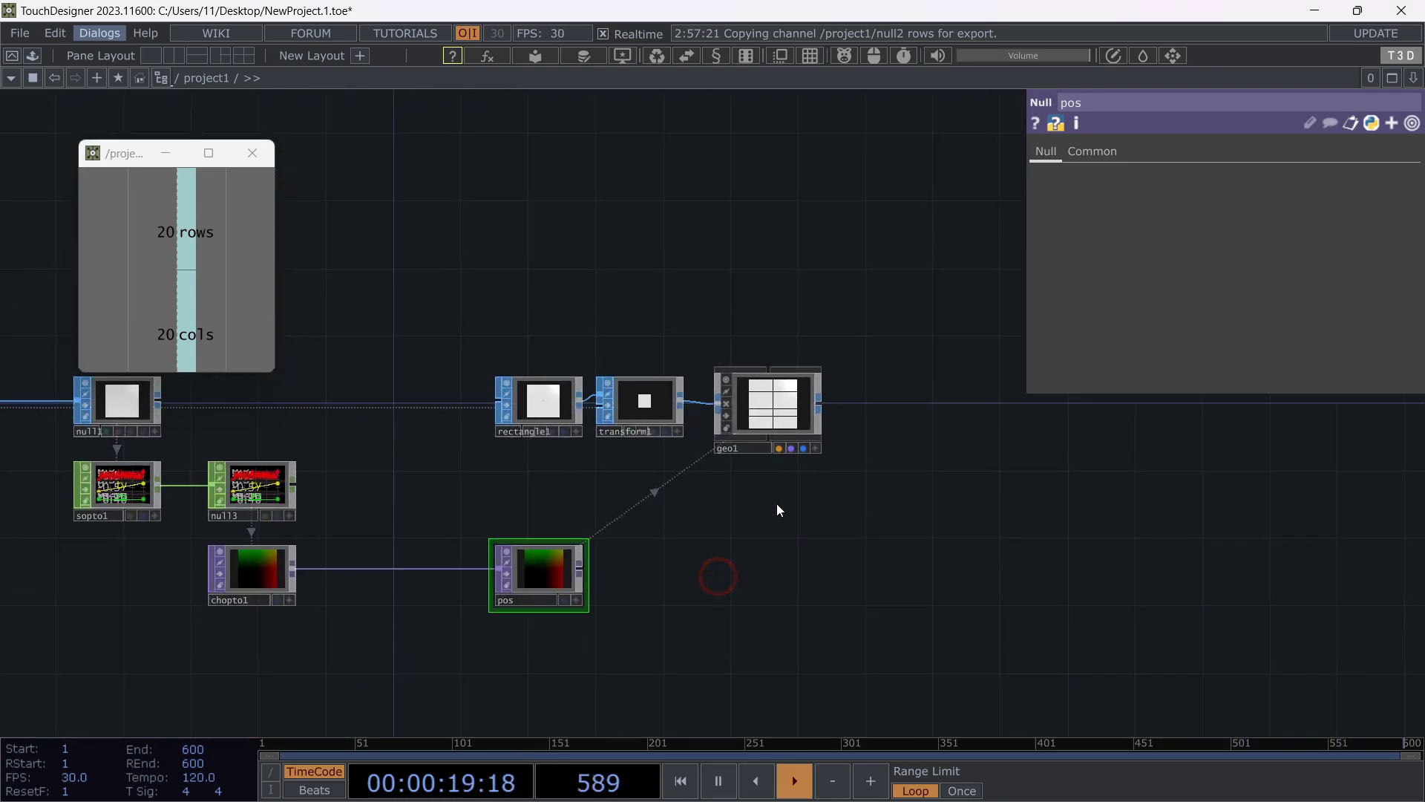
key("Tab")
type("con")
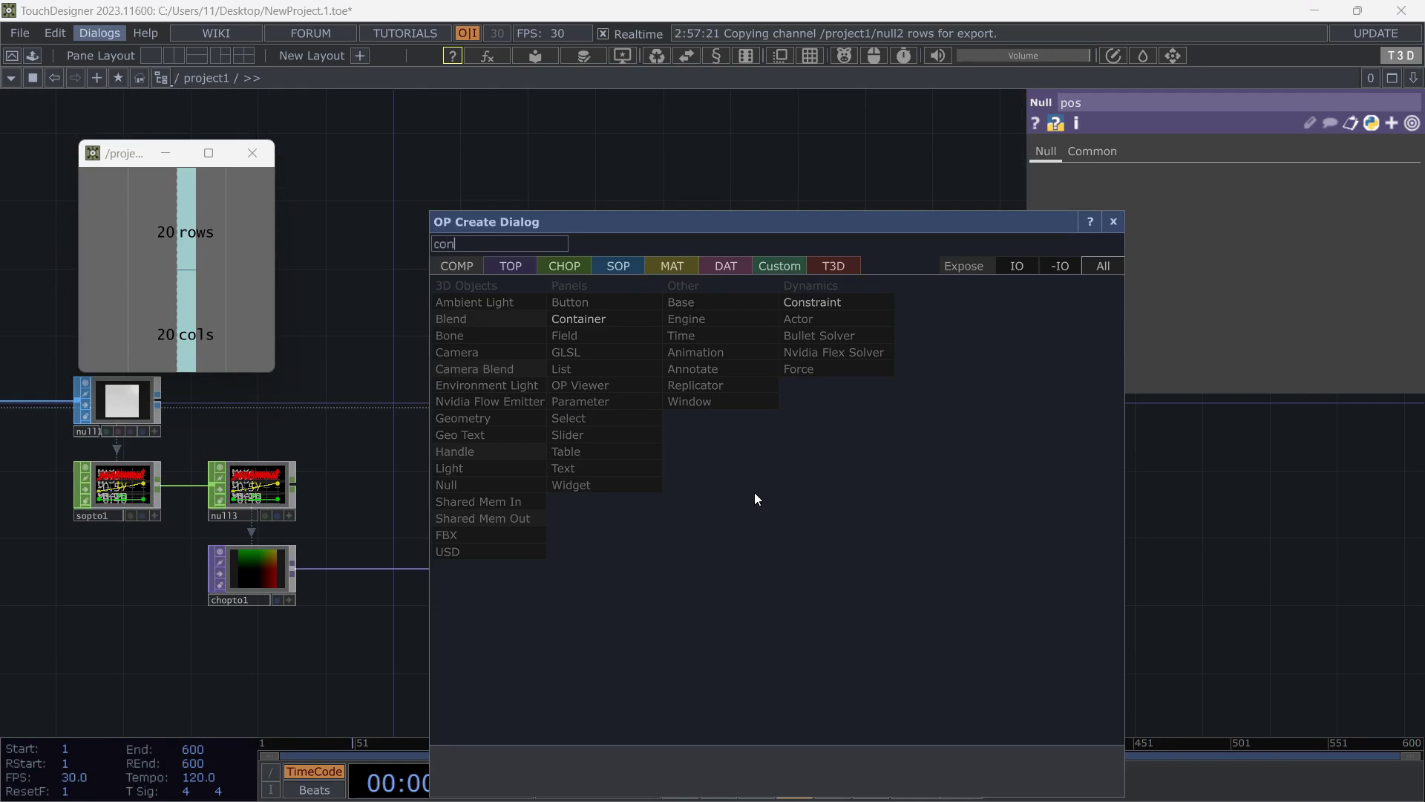
left_click(652, 265)
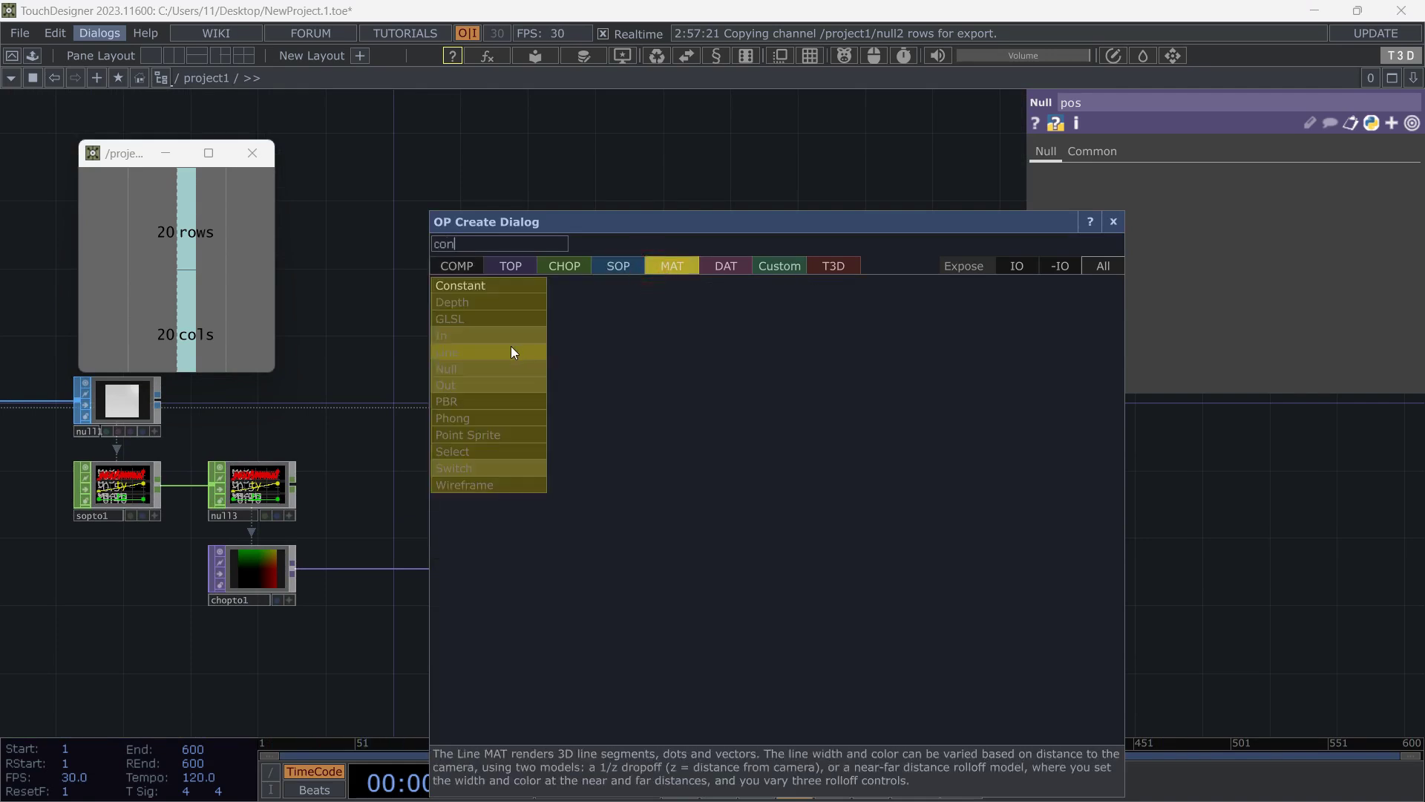
left_click(477, 287)
left_click(771, 580)
left_click_drag(780, 579, 788, 434)
left_click(791, 409)
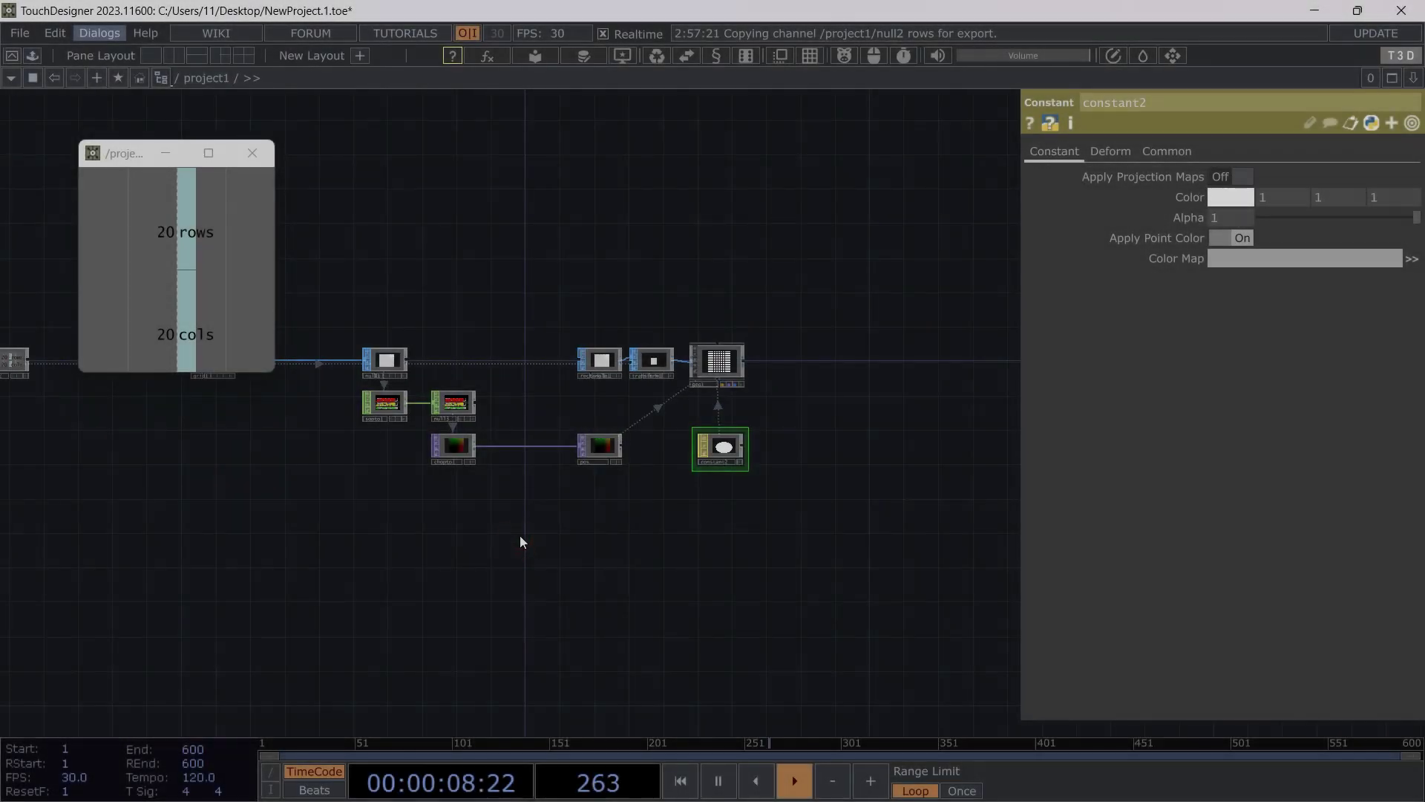
Create a Noise TOP and place it in the empty area beneath the position chain.
scroll(452, 538, "up", 3)
double_click(367, 551)
type("nois")
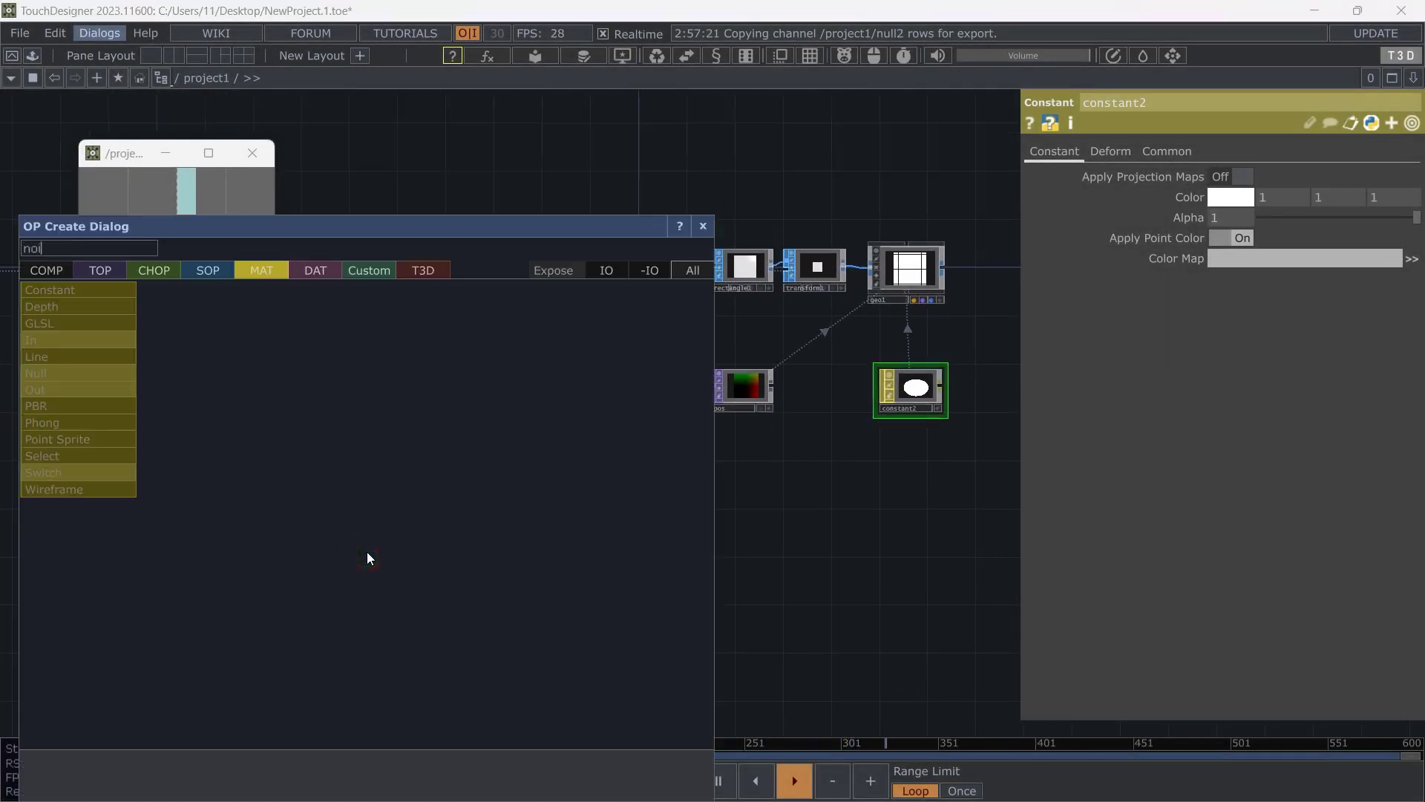
left_click(111, 269)
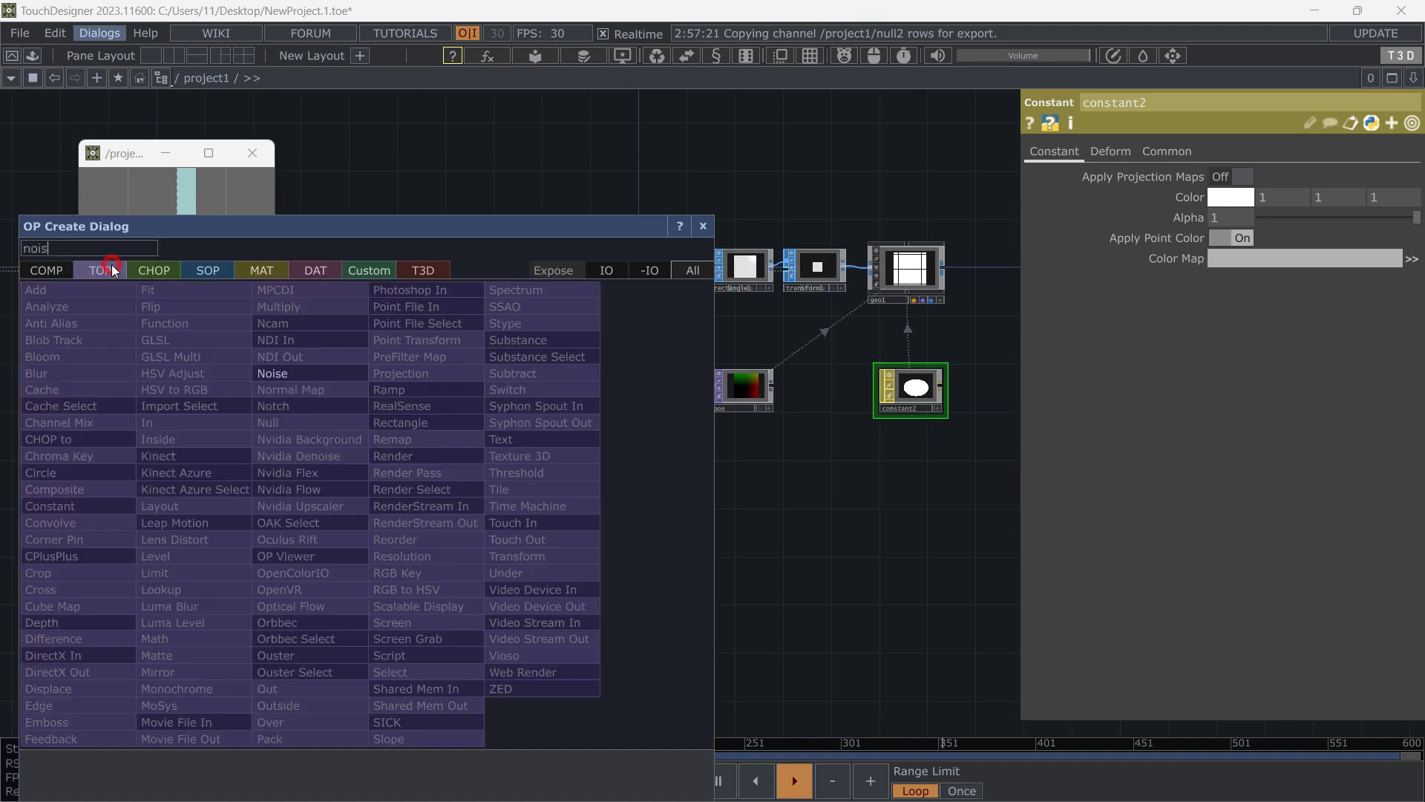
left_click(290, 374)
left_click(389, 517)
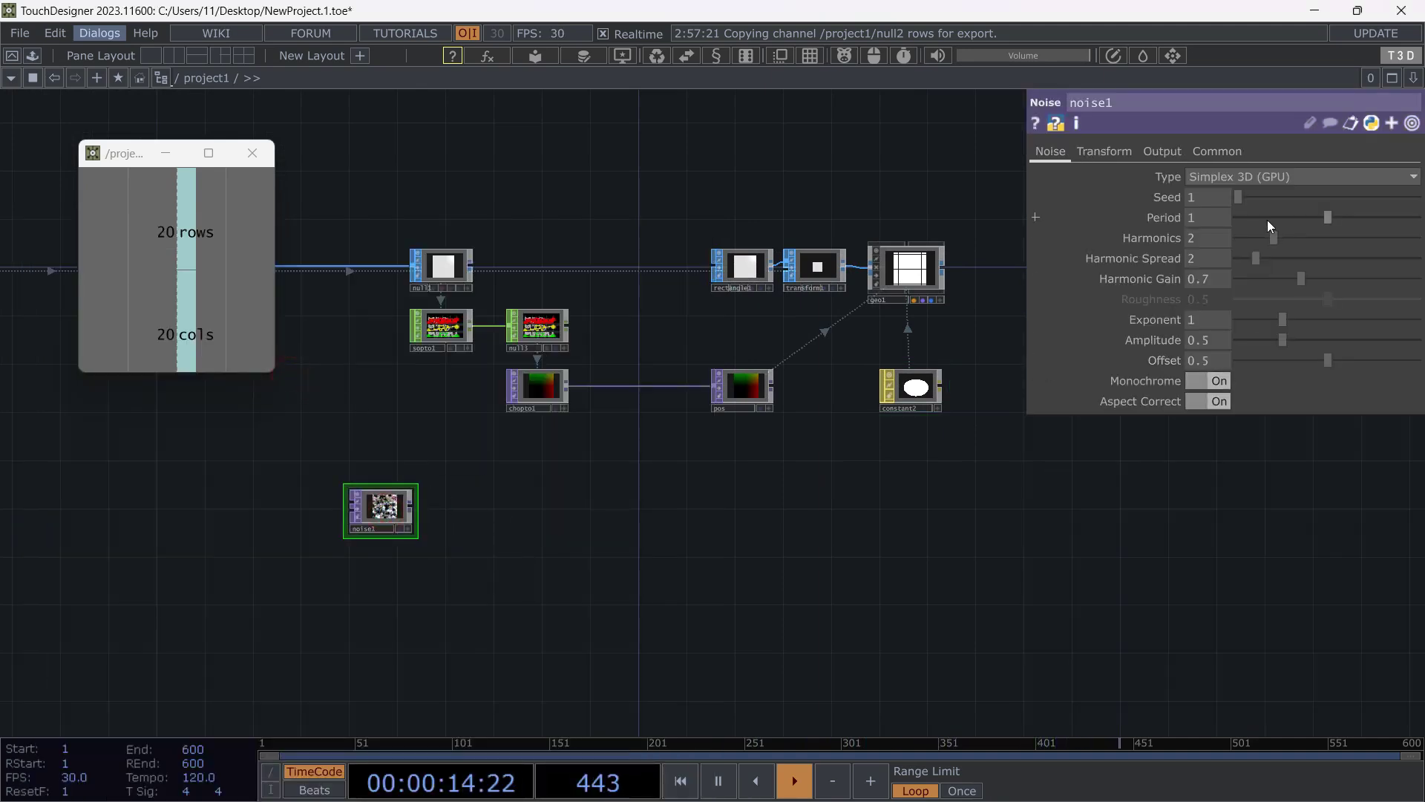
Set the Noise TOP's period to 2, offset to about 0.326 and amplitude to about 0.71.
scroll(490, 525, "up", 5)
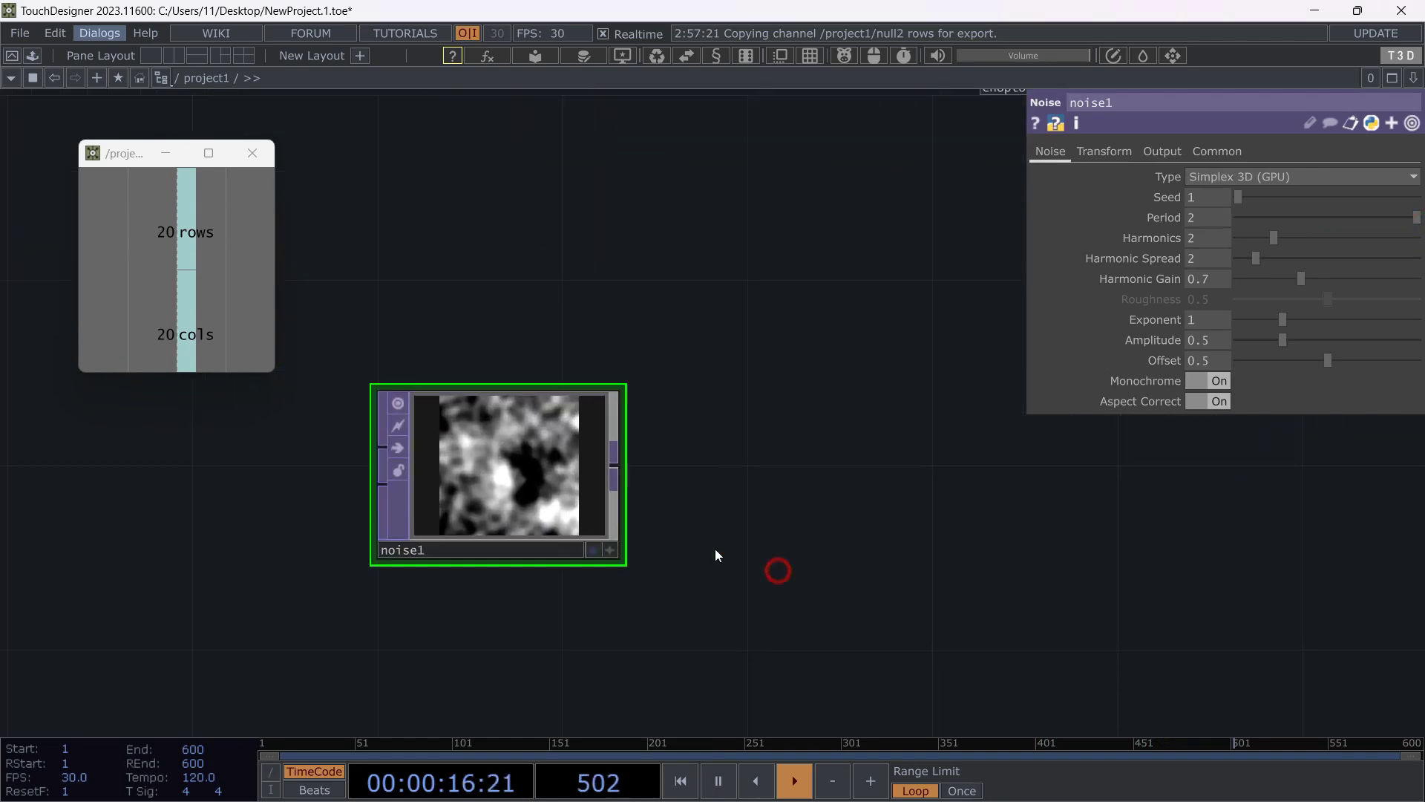
mouse_move(1326, 358)
left_mouse_down()
mouse_move(1054, 366)
mouse_move(1112, 355)
left_mouse_up()
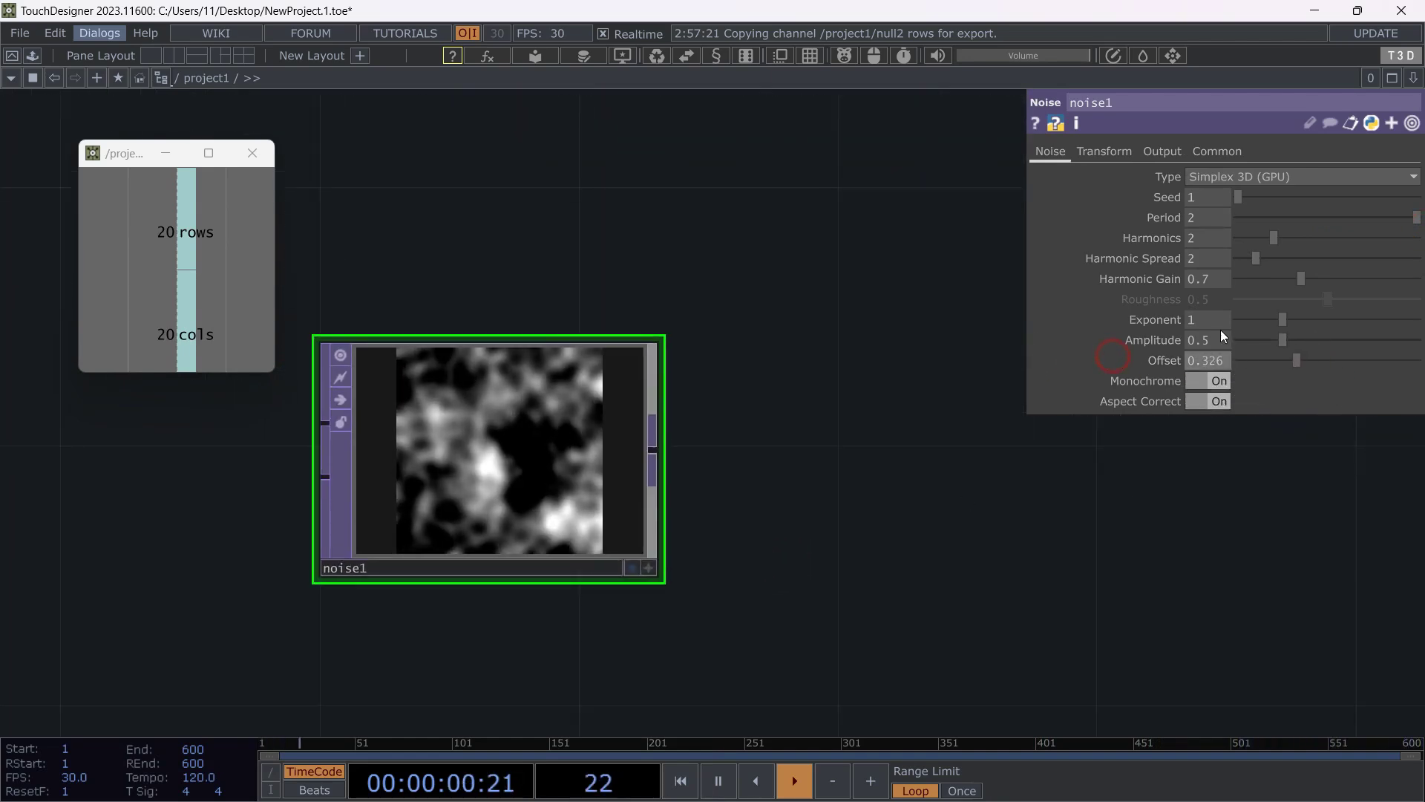
left_click_drag(1289, 340, 1306, 338)
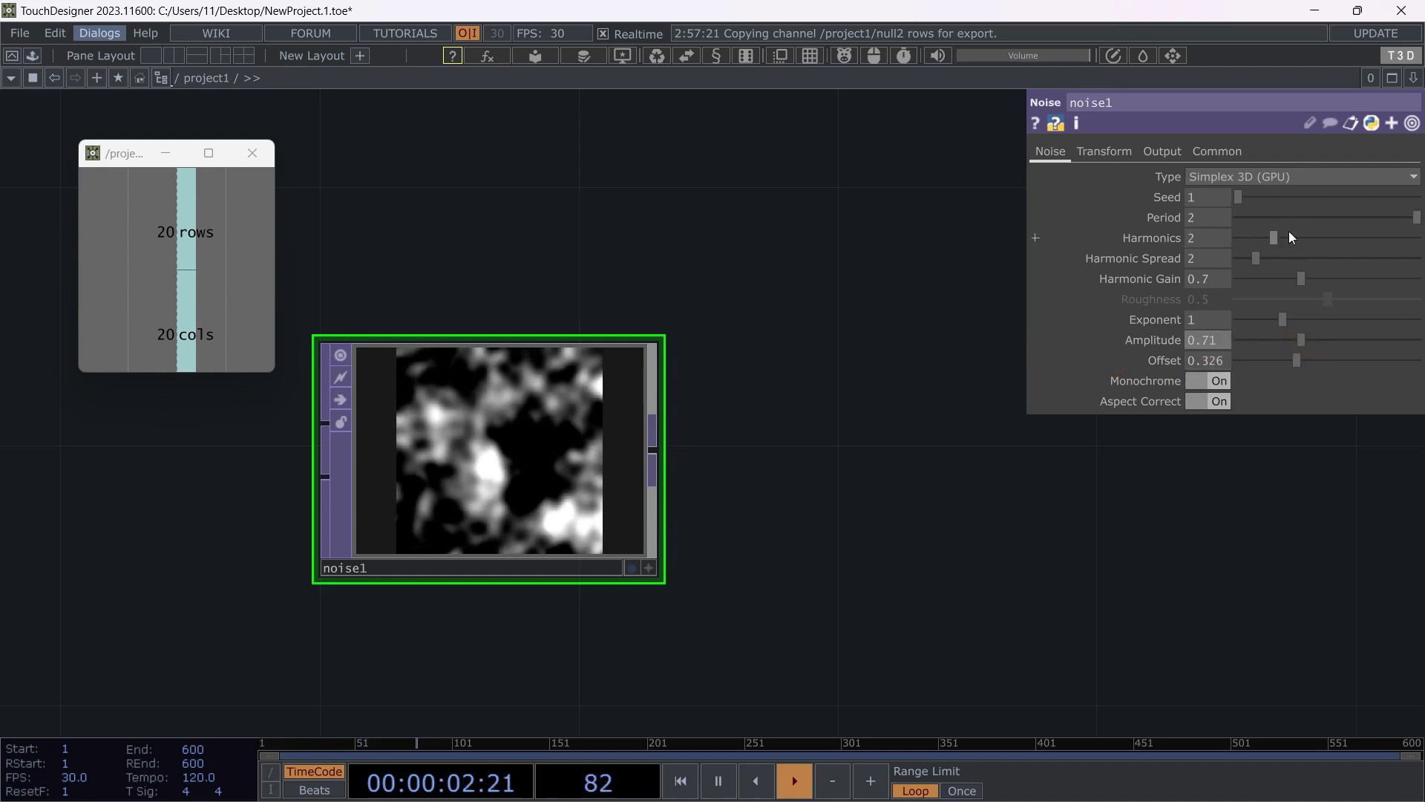
Animate the noise by giving its Translate Z a time-based expression multiplied by .05.
left_click(1091, 150)
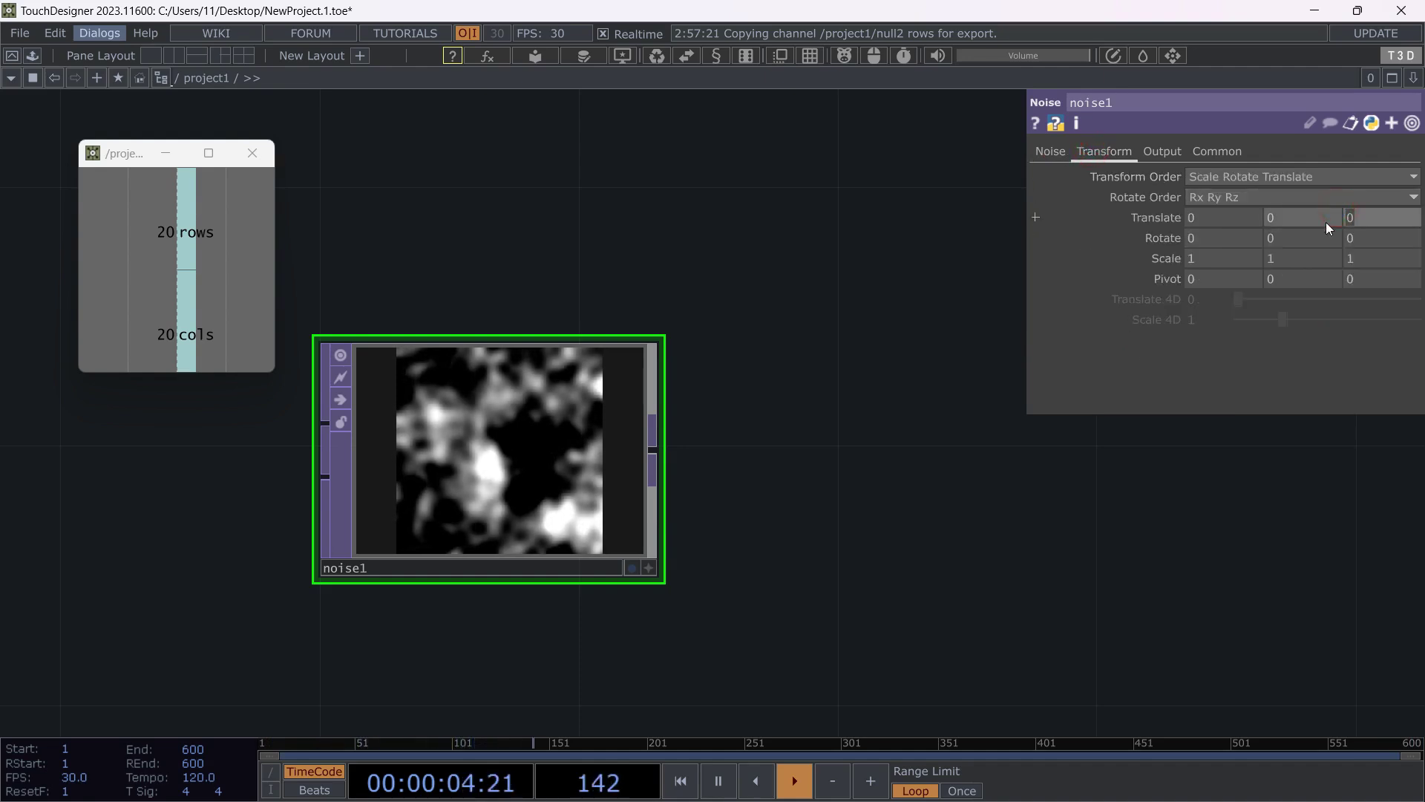
type("#AT * .05")
left_click(946, 425)
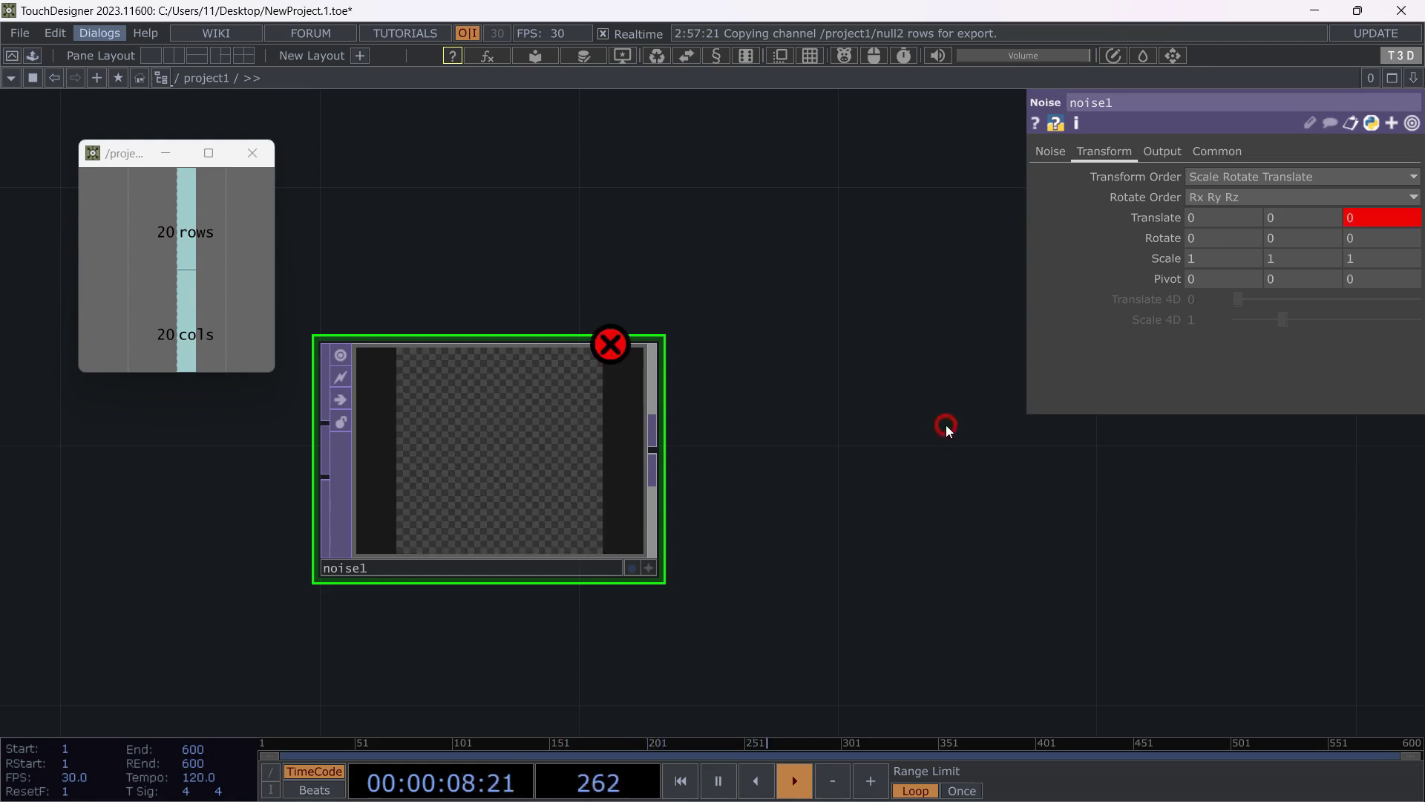
left_click(1377, 214)
left_click(862, 463)
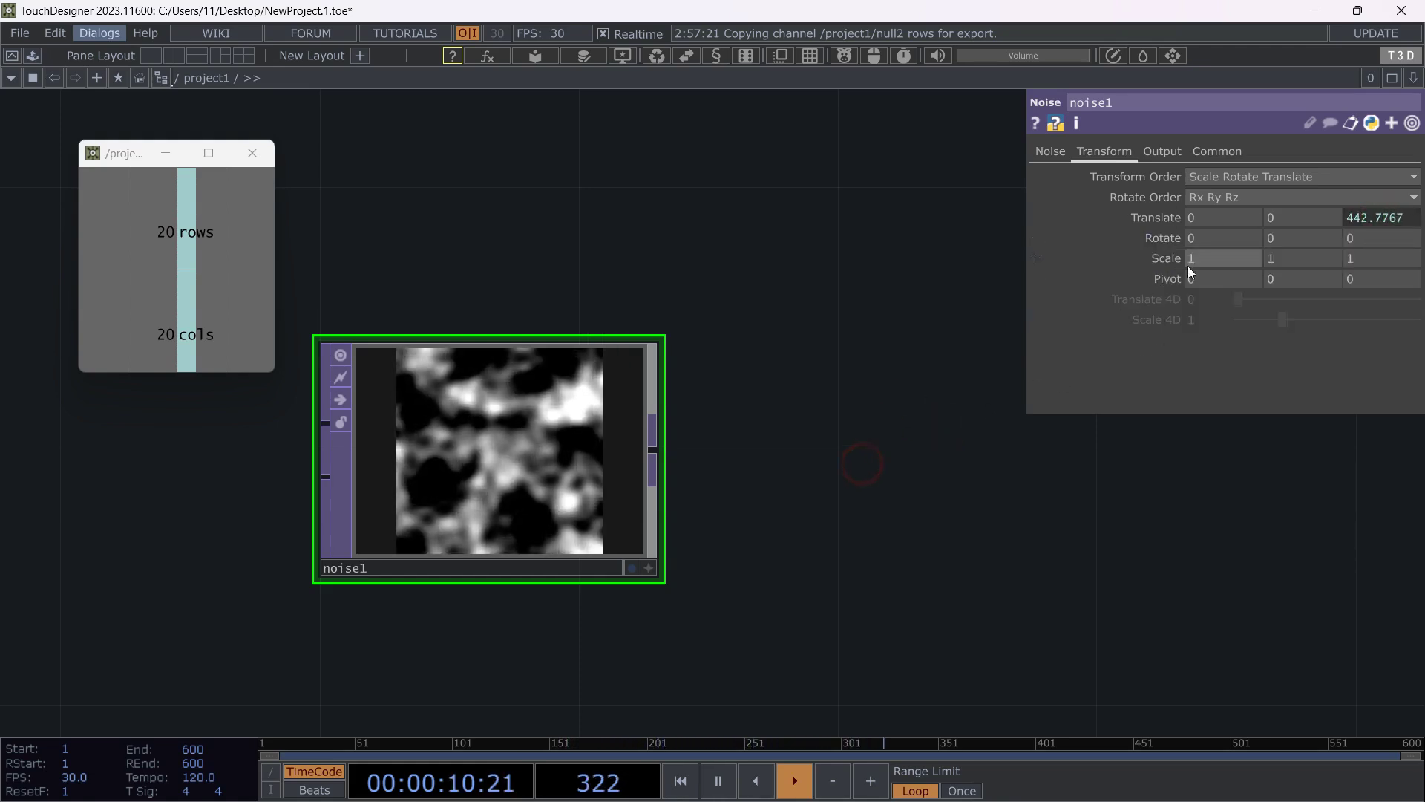
Set the noise's harmonics to 1, harmonic spread to 2.4, harmonic gain to about 0.93 and exponent to about 1.29.
left_click(1049, 151)
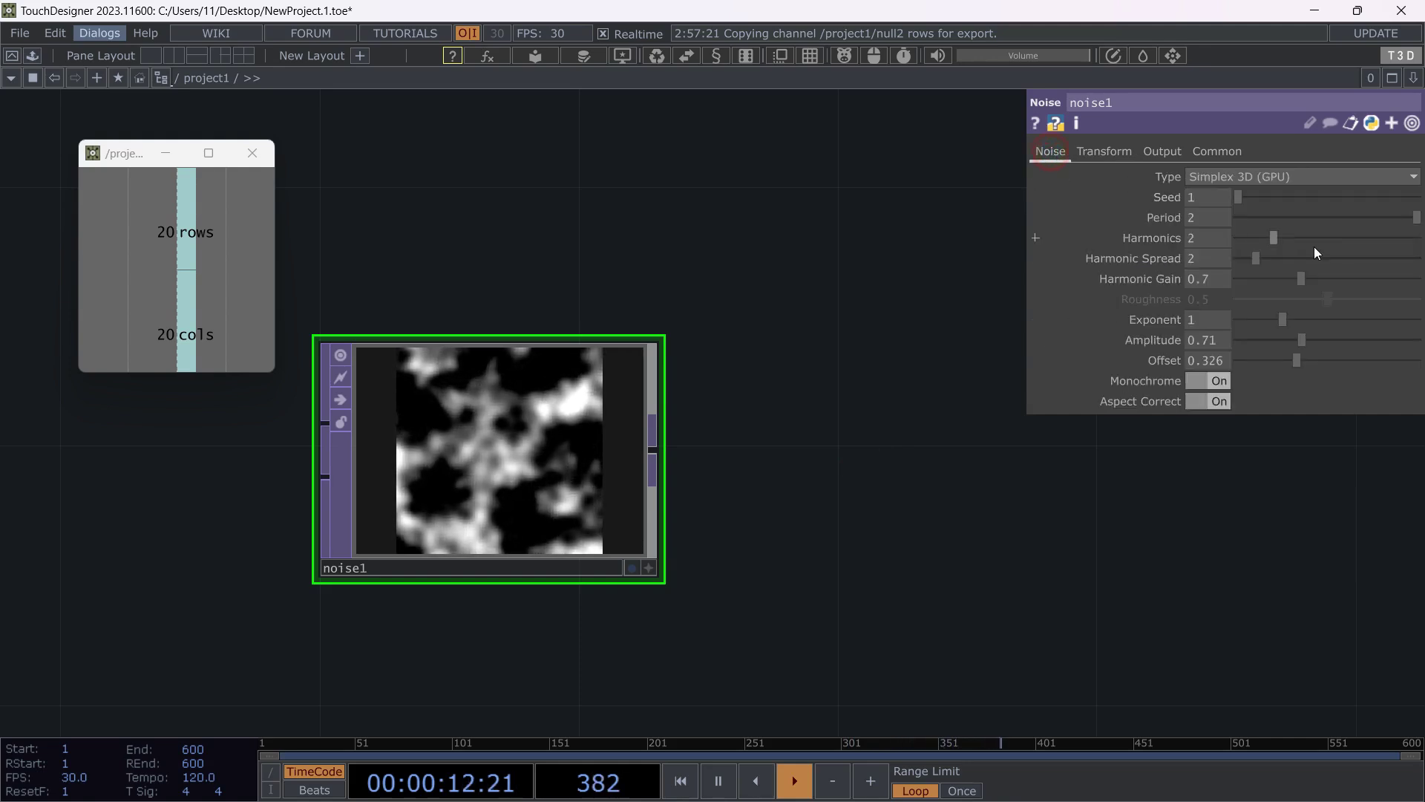
mouse_move(1271, 237)
left_mouse_down()
mouse_move(1303, 238)
mouse_move(1258, 233)
mouse_move(1323, 276)
mouse_move(1262, 255)
left_mouse_up()
mouse_move(1279, 319)
left_mouse_down()
mouse_move(1321, 318)
mouse_move(1266, 319)
mouse_move(1296, 318)
left_mouse_up()
Set the Noise TOP's amplitude to 1.
scroll(764, 614, "down", 4)
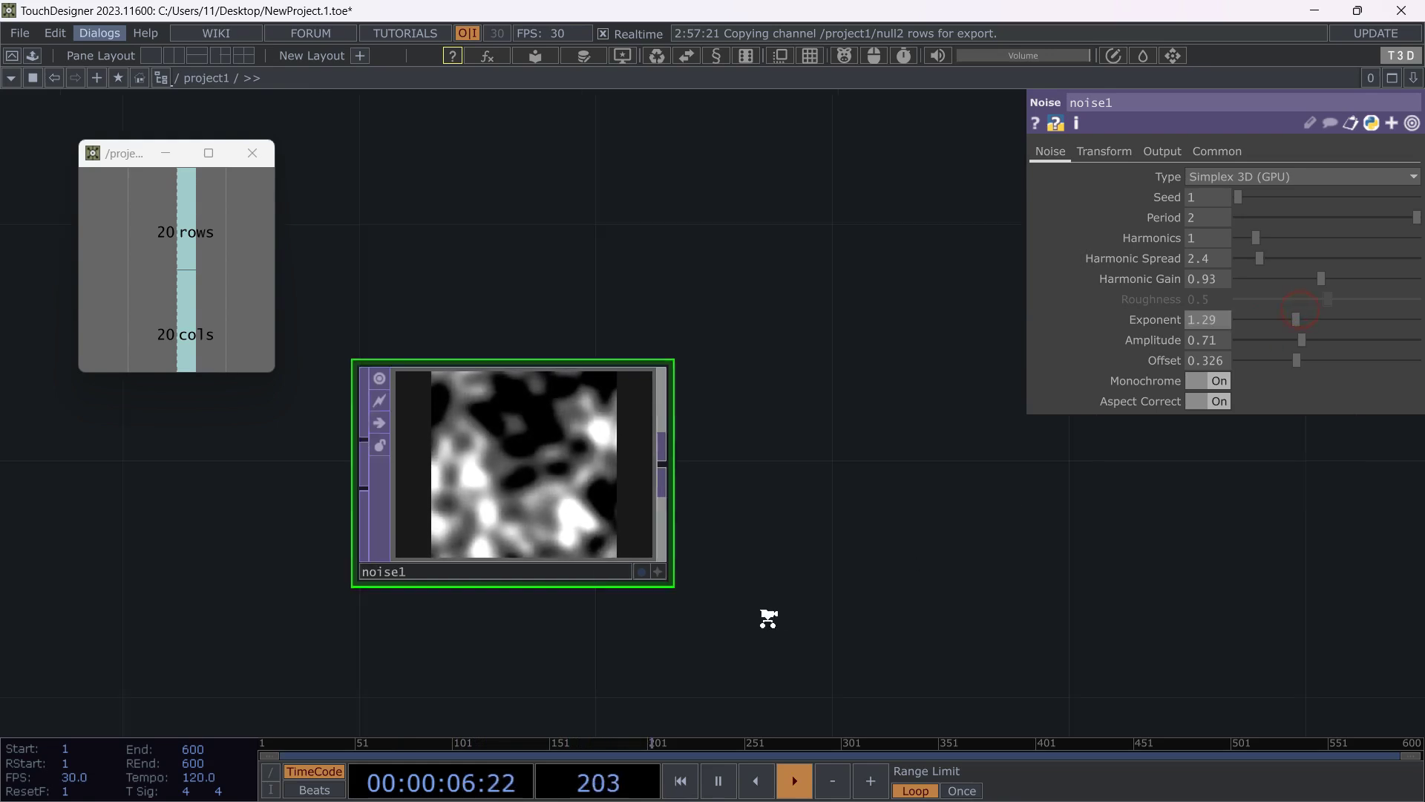
left_click_drag(761, 565, 687, 527)
scroll(550, 541, "down", 3)
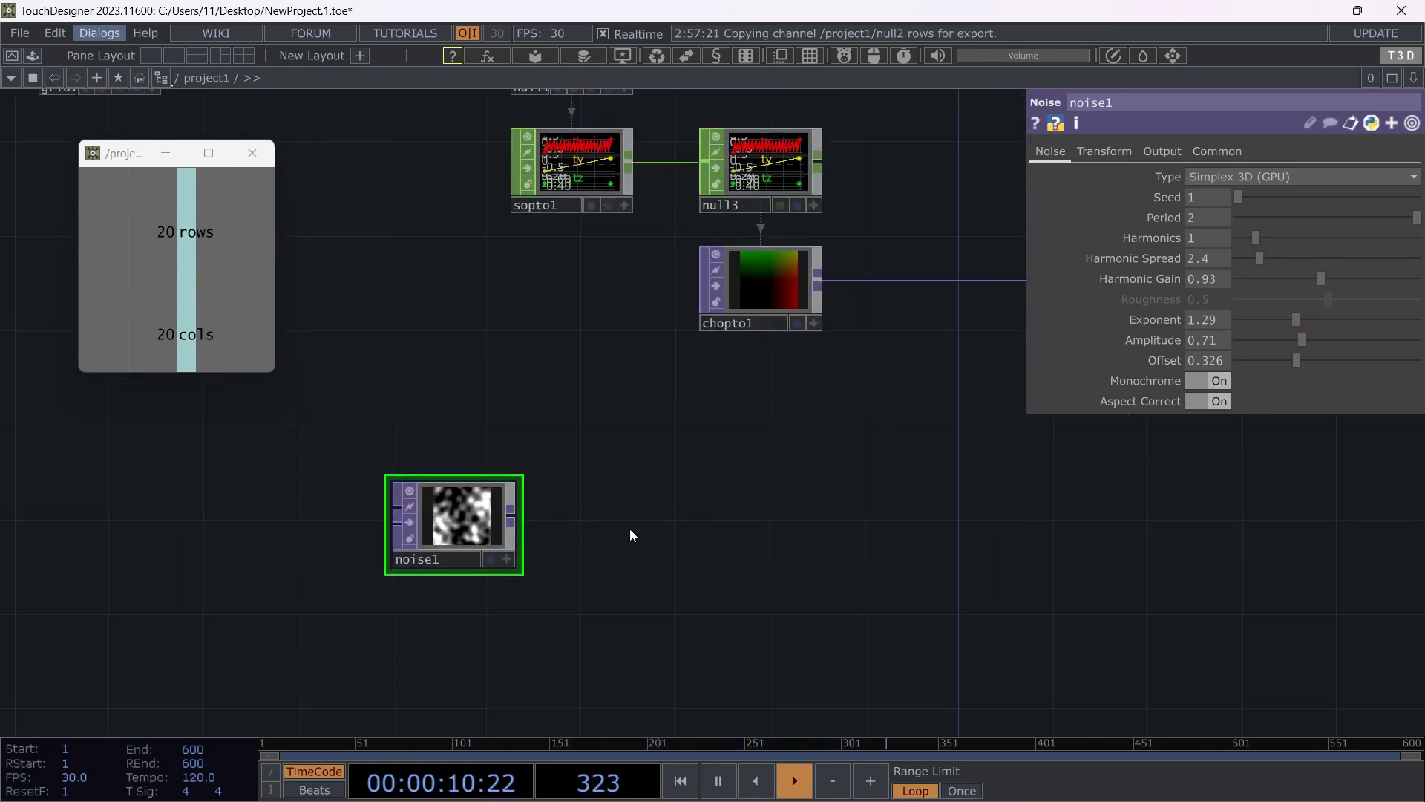
scroll(594, 519, "up", 4)
scroll(585, 518, "down", 2)
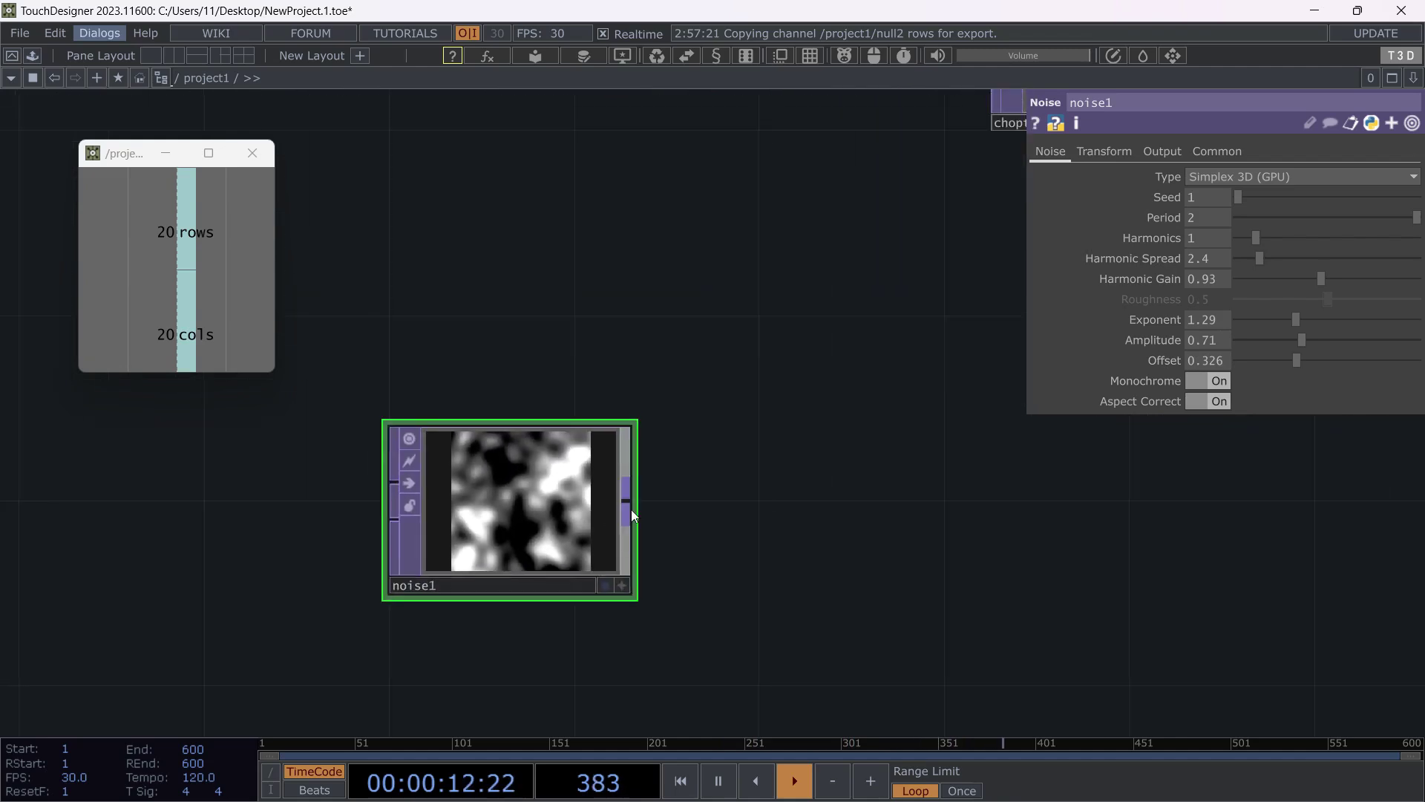
scroll(779, 477, "down", 3)
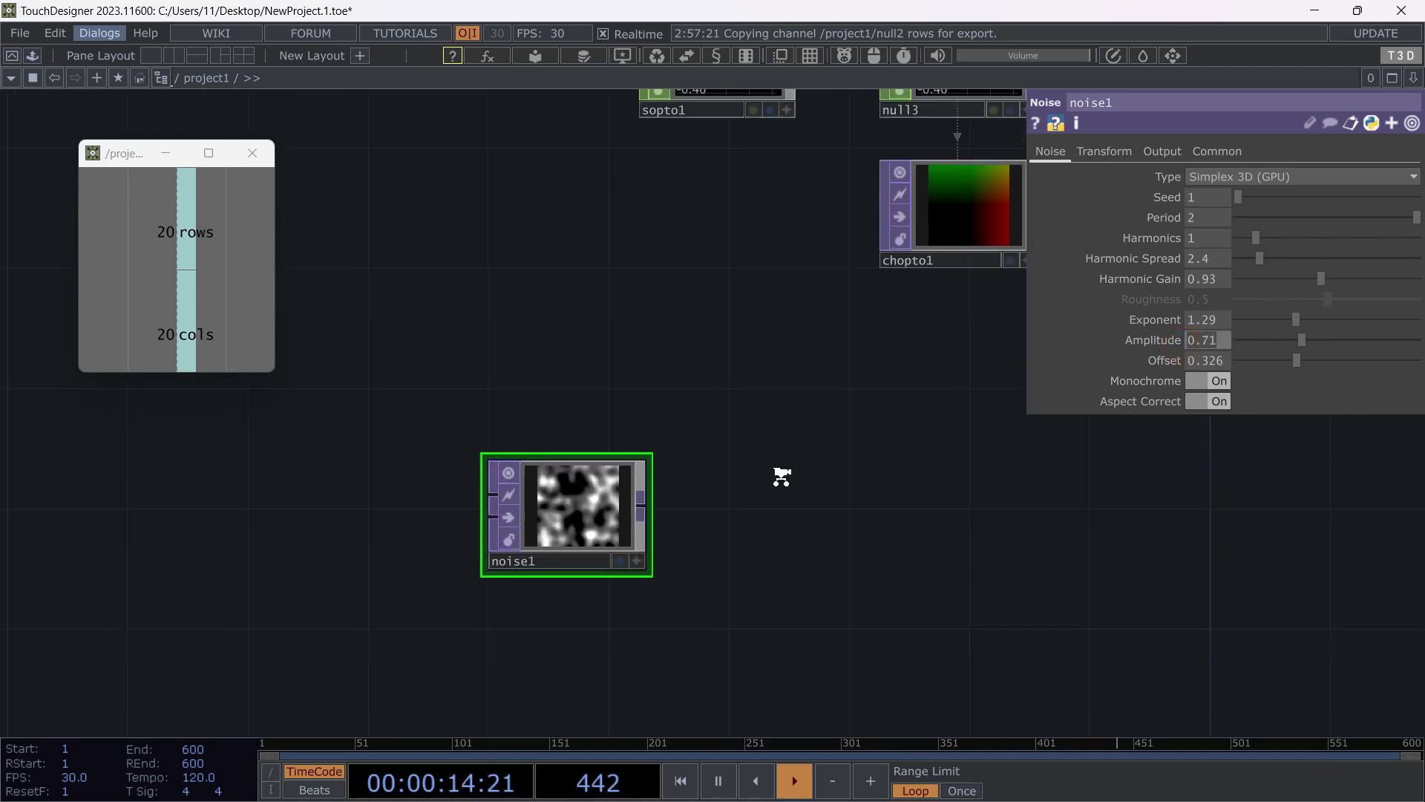
type("1")
key("Return")
left_click(795, 518)
Connect a Null TOP to the Noise TOP's output and align it beneath the pos Null.
scroll(786, 522, "up", 3)
left_click_drag(734, 554, 604, 527)
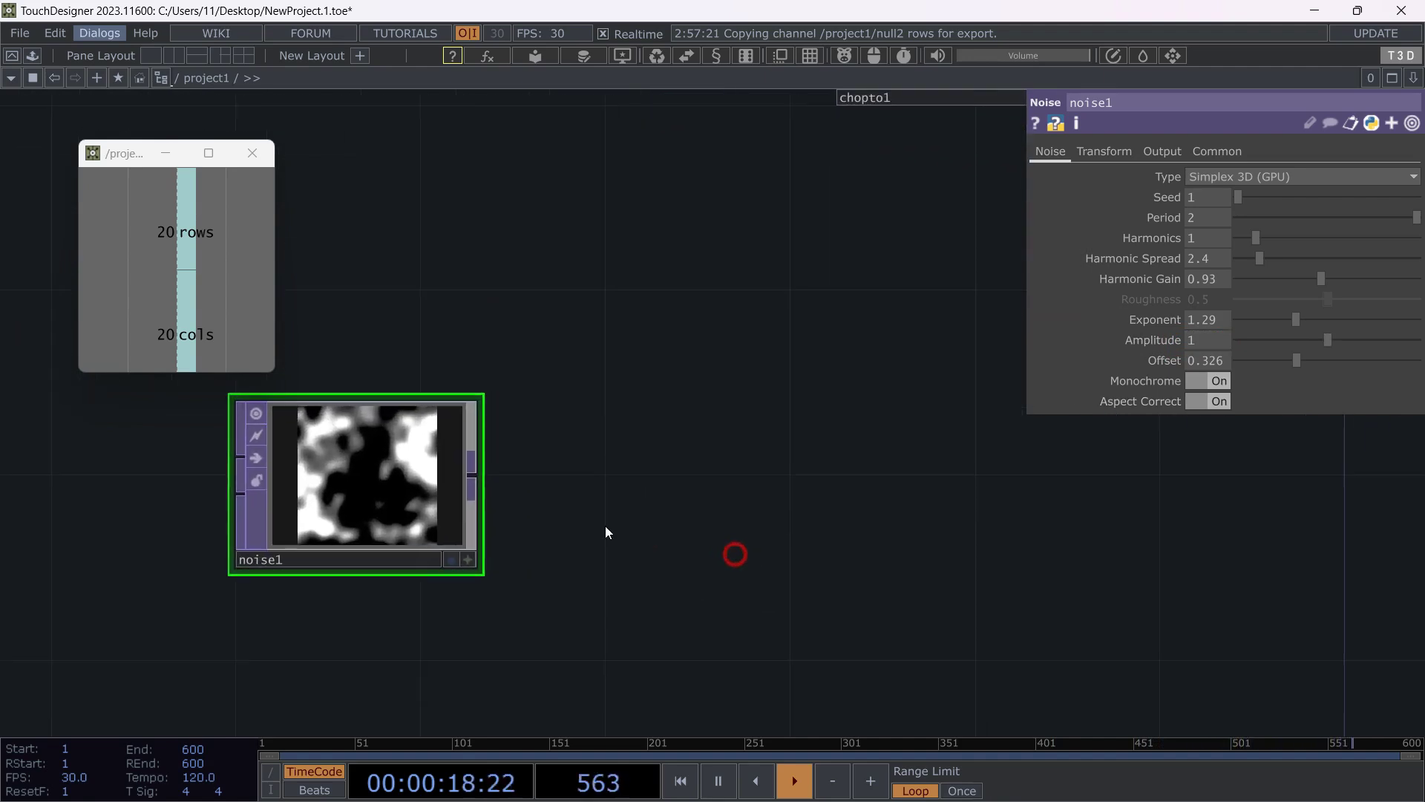
scroll(377, 471, "down", 3)
left_click_drag(435, 466, 767, 505)
left_click(939, 470)
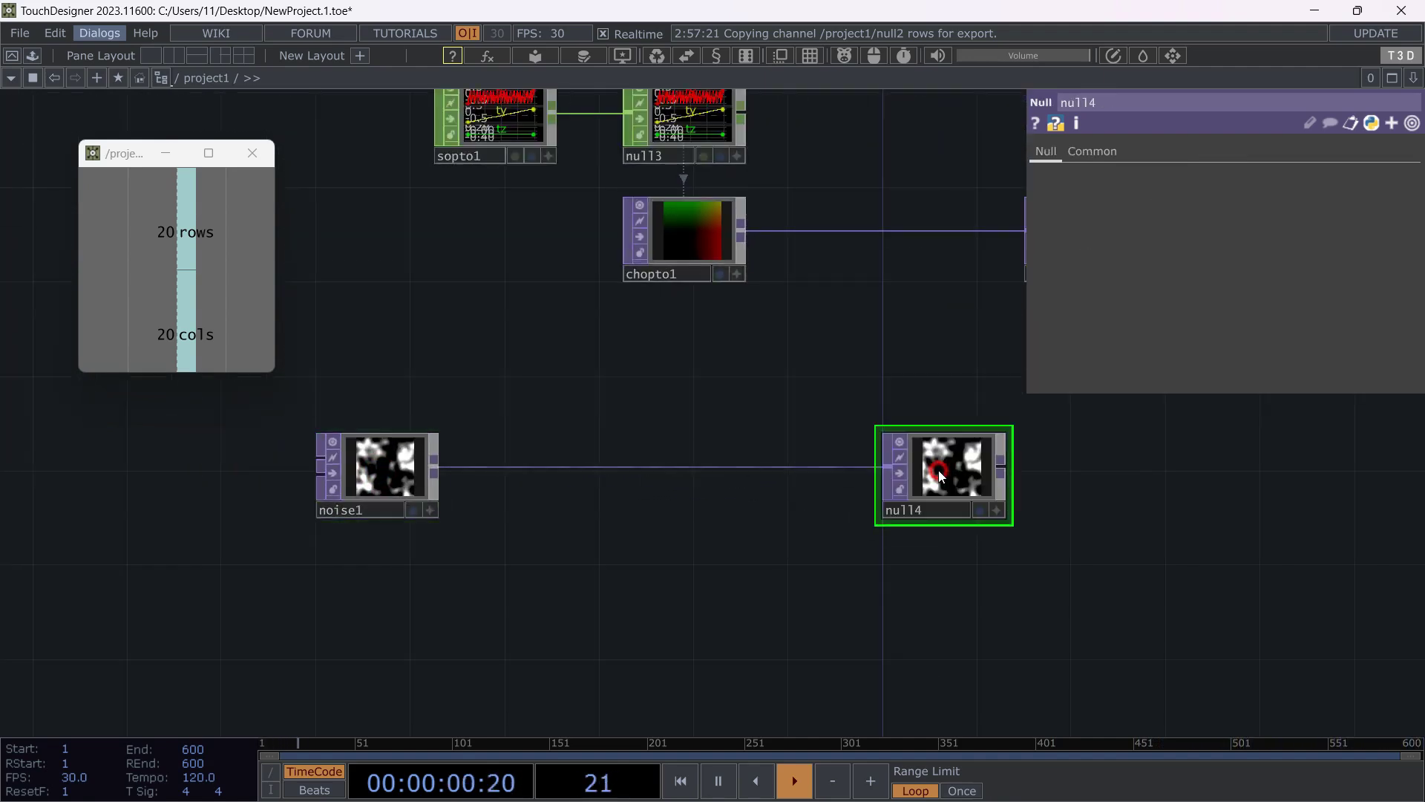
scroll(1005, 564, "down", 3)
left_click_drag(1113, 570, 812, 543)
left_click_drag(674, 460, 767, 461)
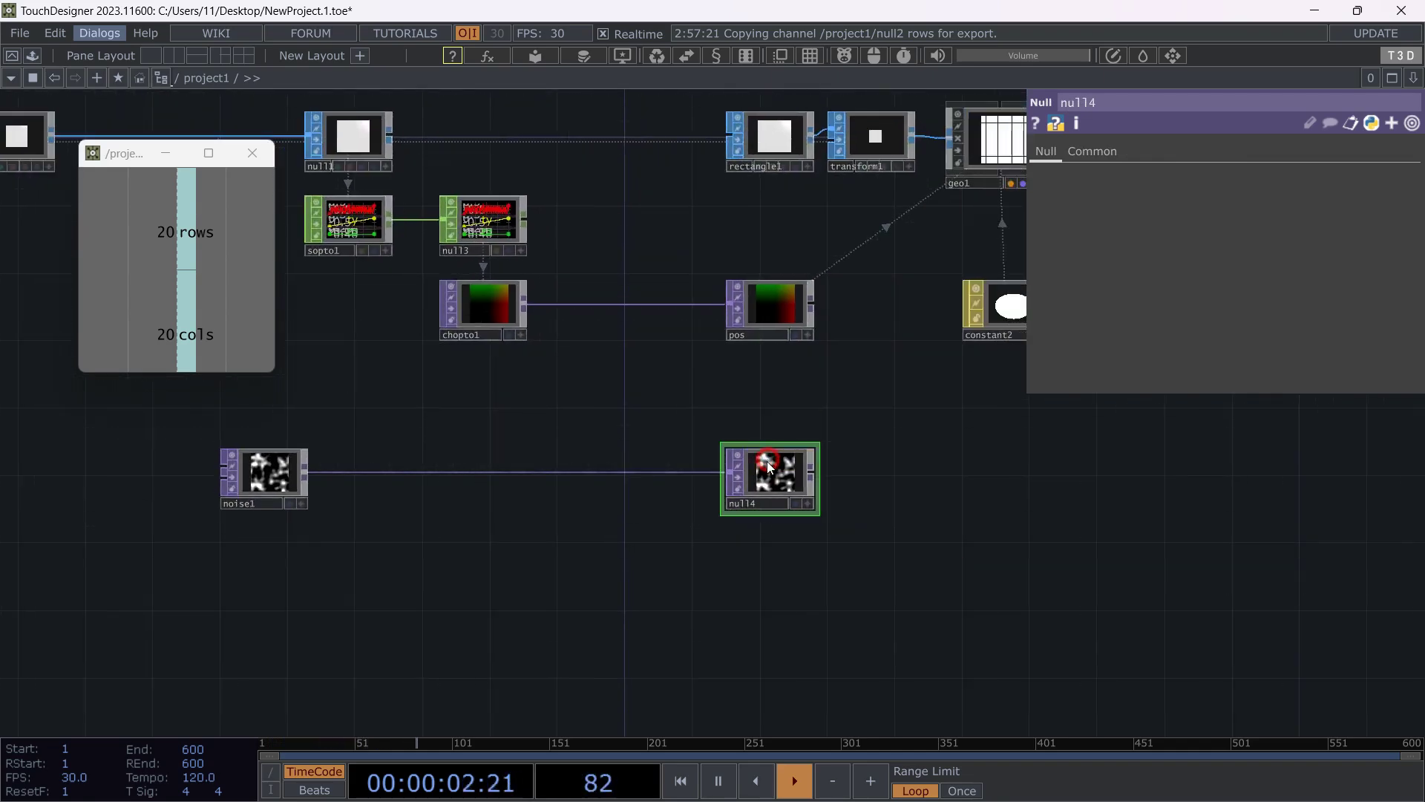
Create a Rectangle TOP in the empty area below the noise and its Null TOP.
scroll(671, 483, "down", 3)
double_click(608, 549)
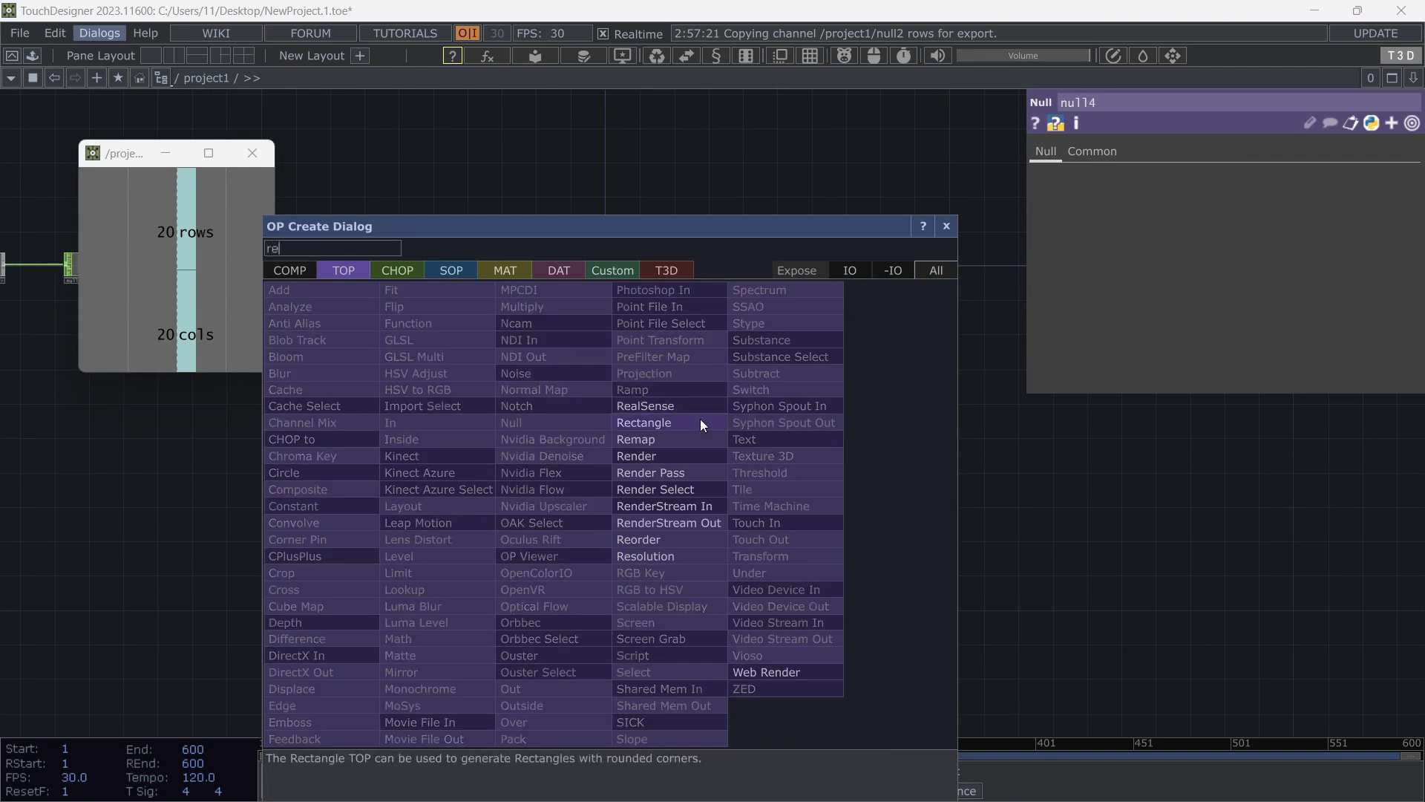
left_click(657, 426)
left_click(572, 515)
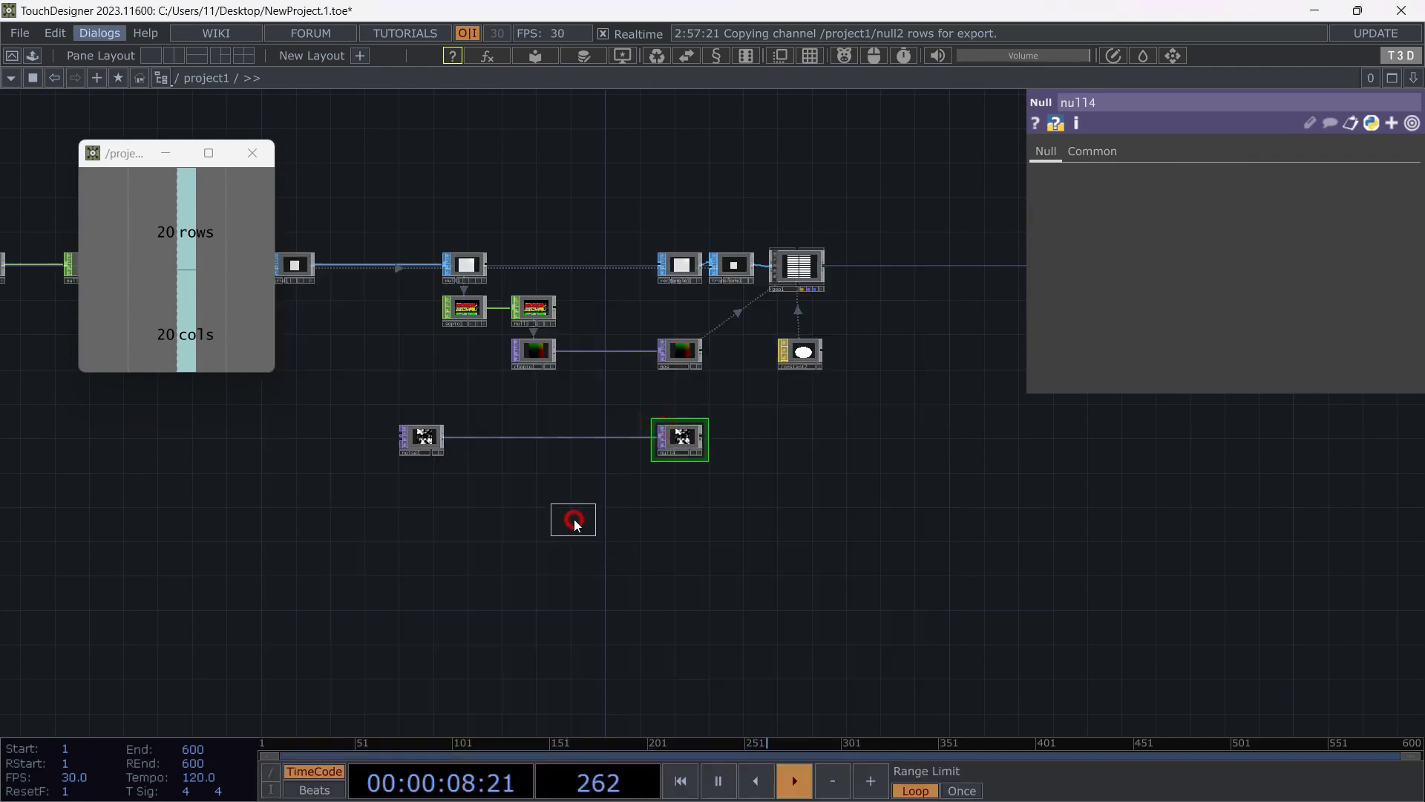
Add a Circle TOP directly beneath the new Rectangle TOP.
key("Tab")
type("c")
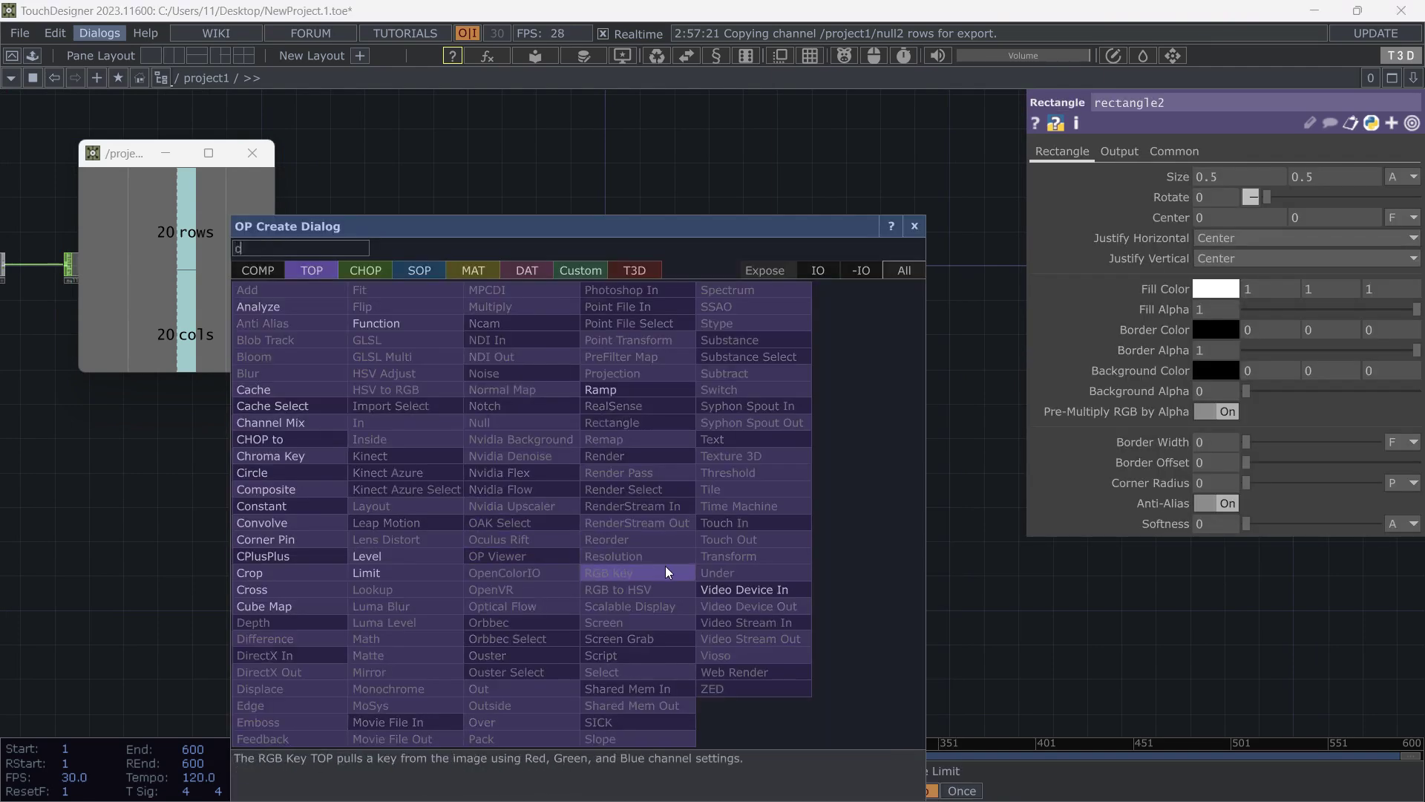
left_click(272, 480)
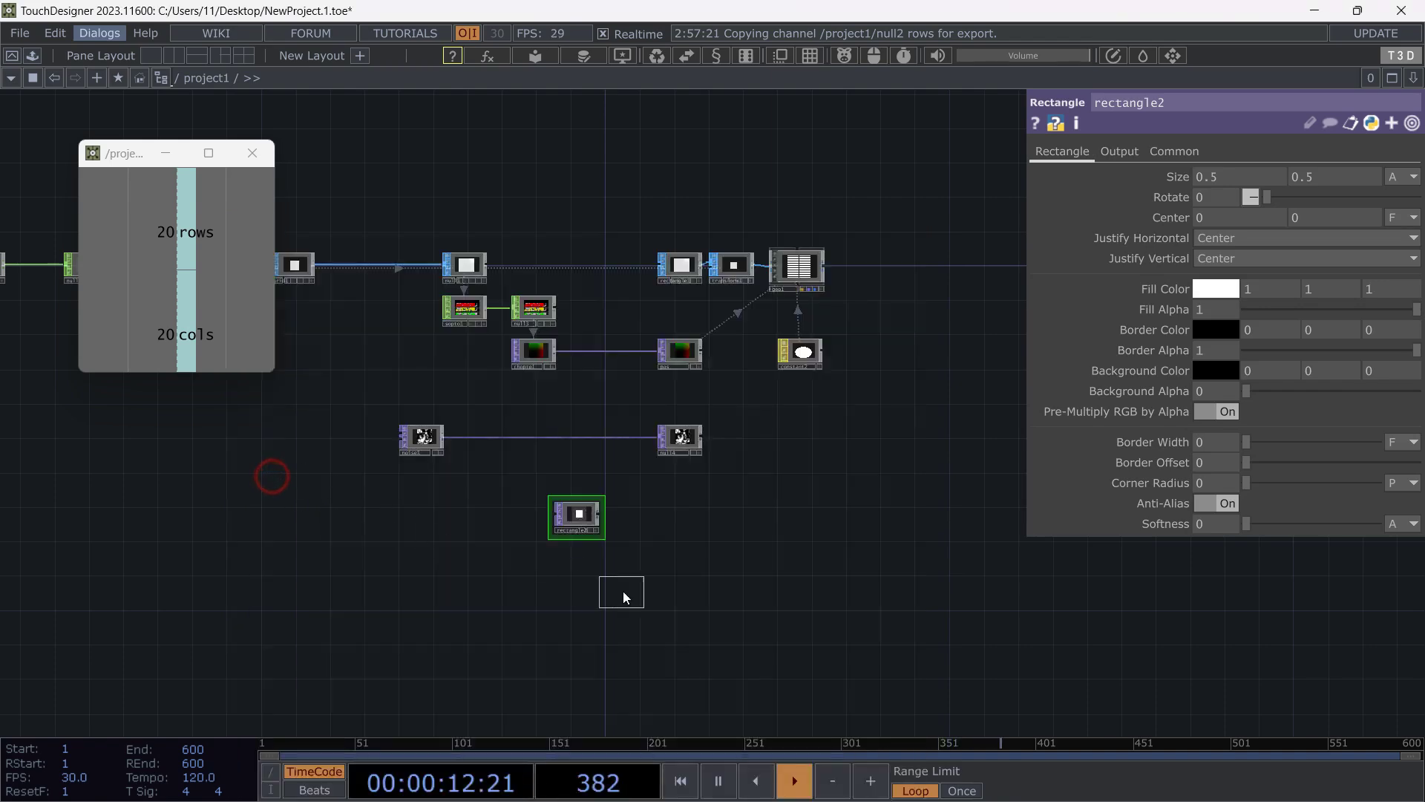
left_click(583, 569)
scroll(626, 550, "up", 3)
Set both radius values of the Circle TOP to 0.27.
left_click(526, 488)
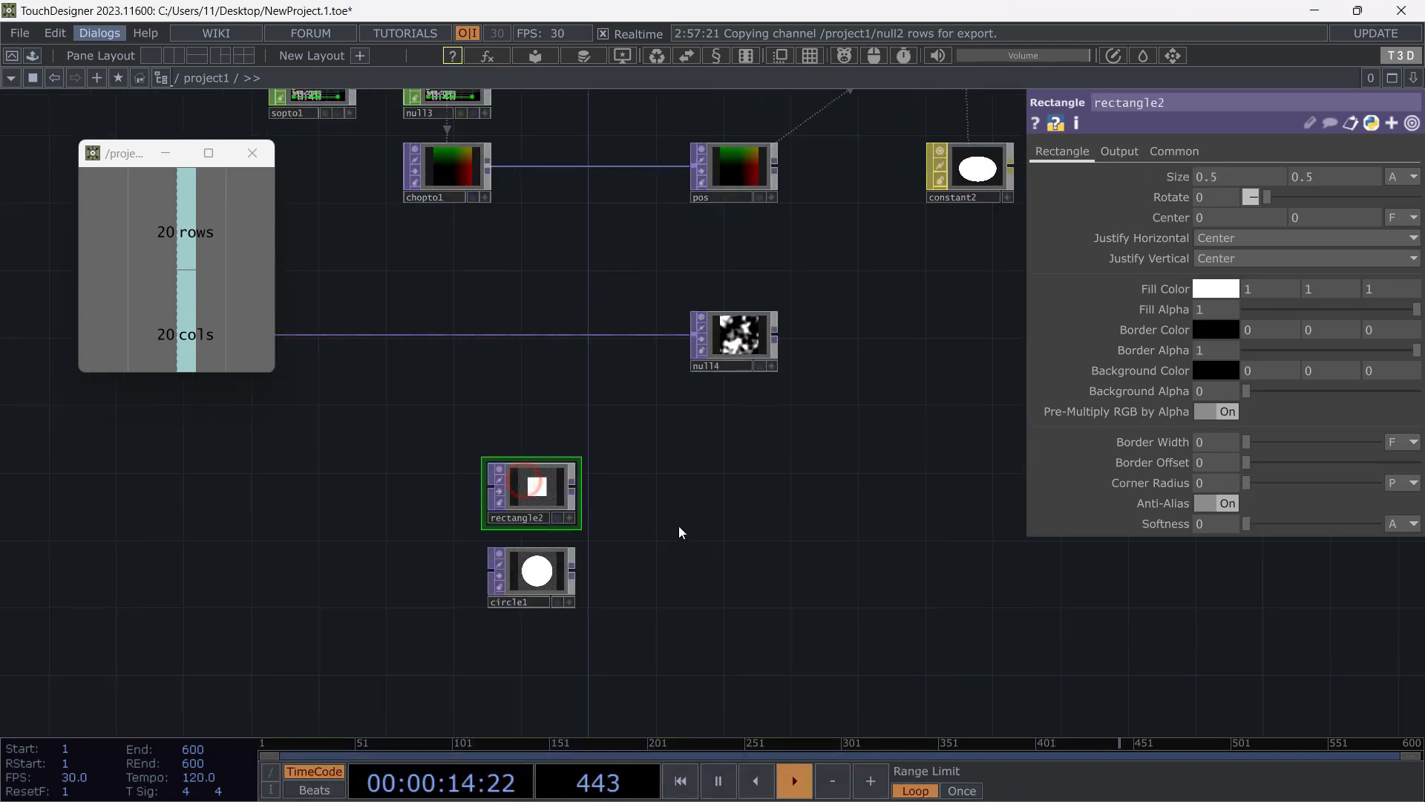
left_click_drag(646, 528, 652, 459)
left_click(553, 441)
middle_click_drag(1177, 170, 705, 344)
Duplicate the square Rectangle TOP below the circle and set the copy's size to 0.8 by 0.2.
left_click(556, 356)
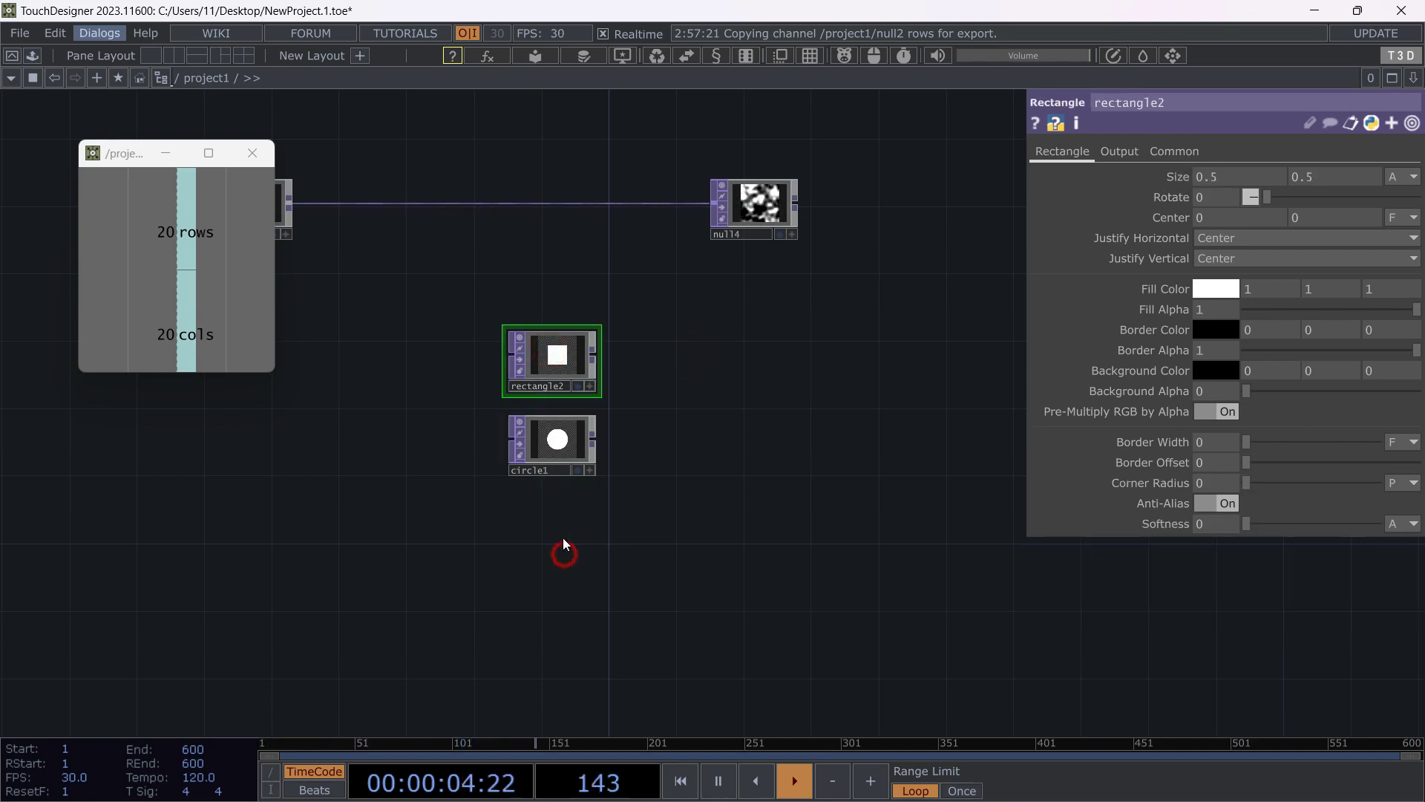
key("ctrl+c")
key("ctrl+v")
left_click(586, 524)
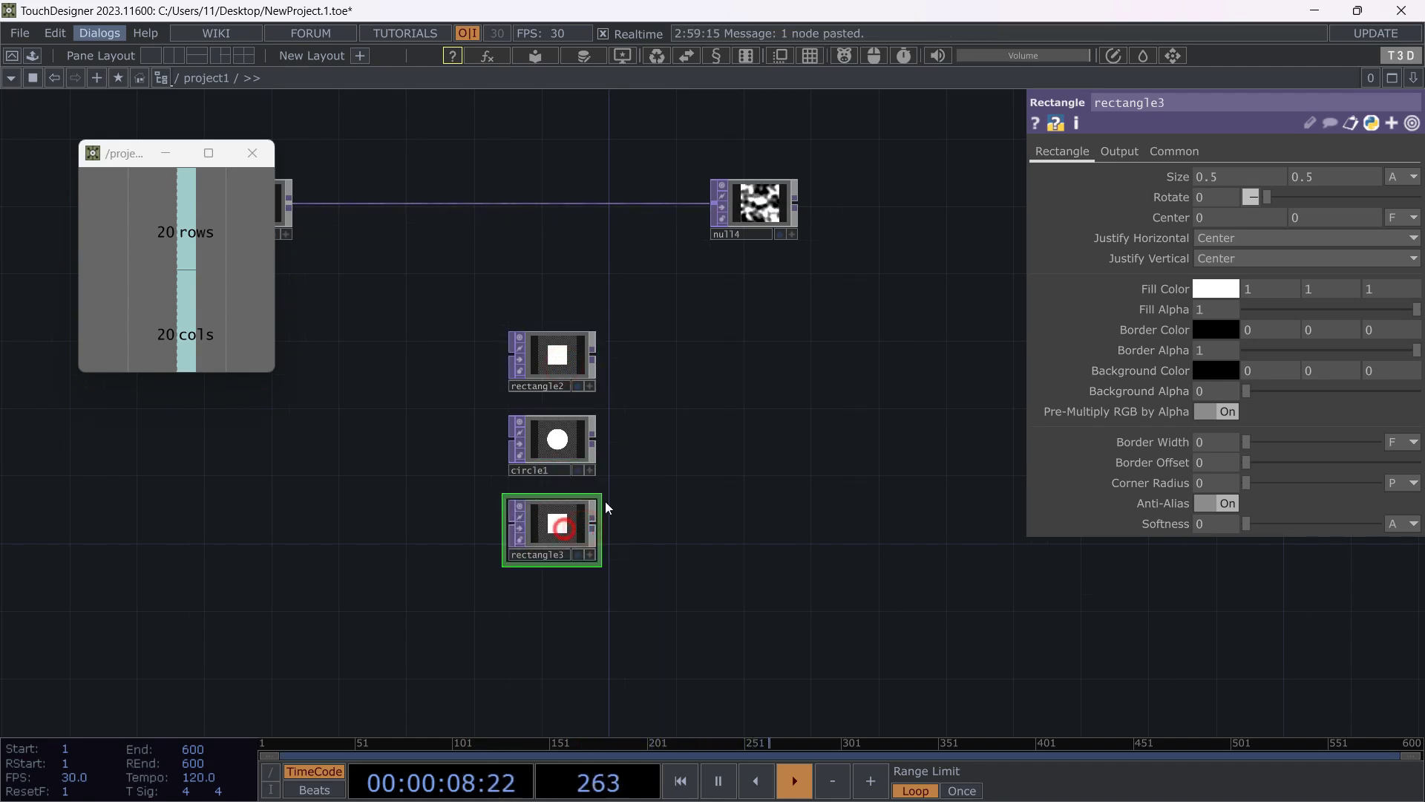
middle_click(1306, 181)
middle_click_drag(1308, 181, 1276, 180)
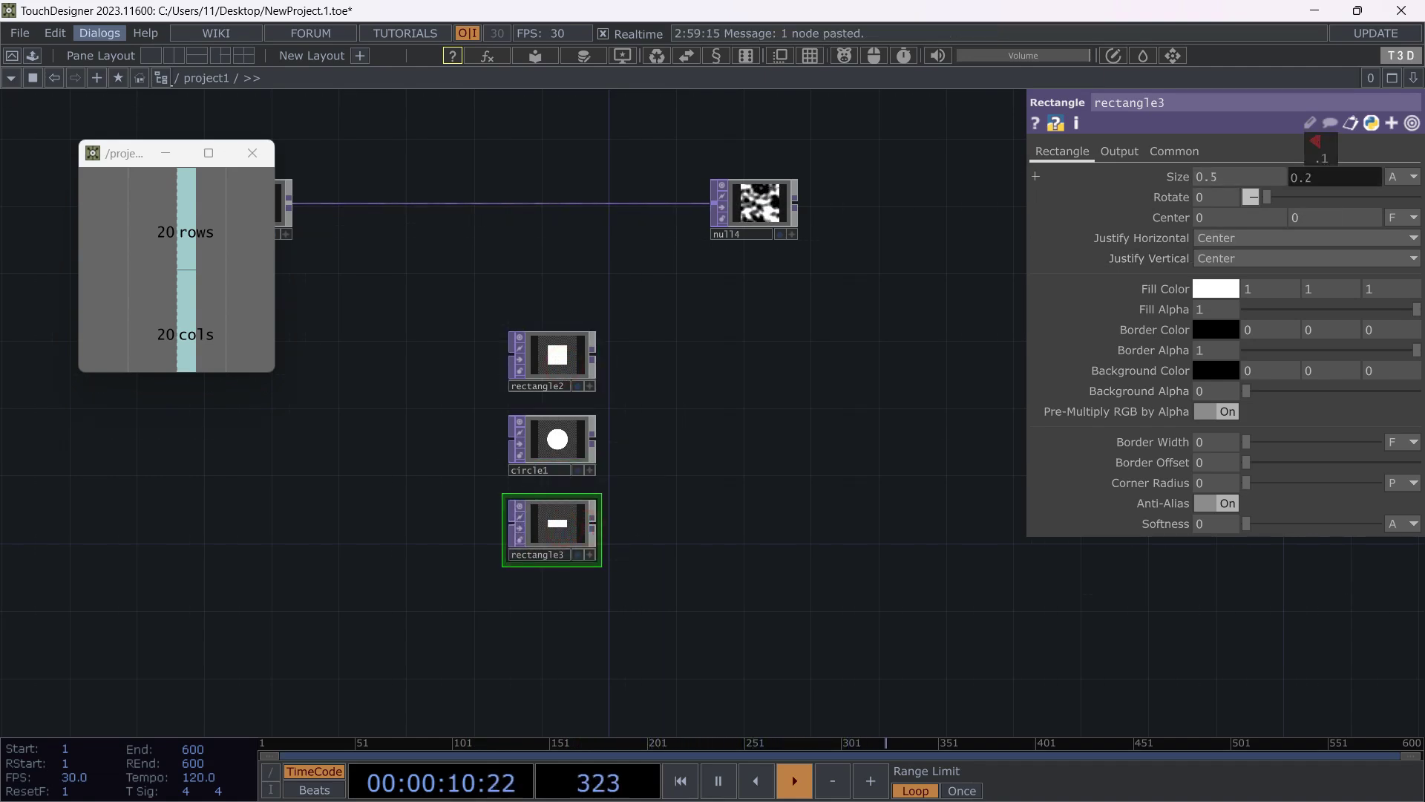
middle_click(1245, 180)
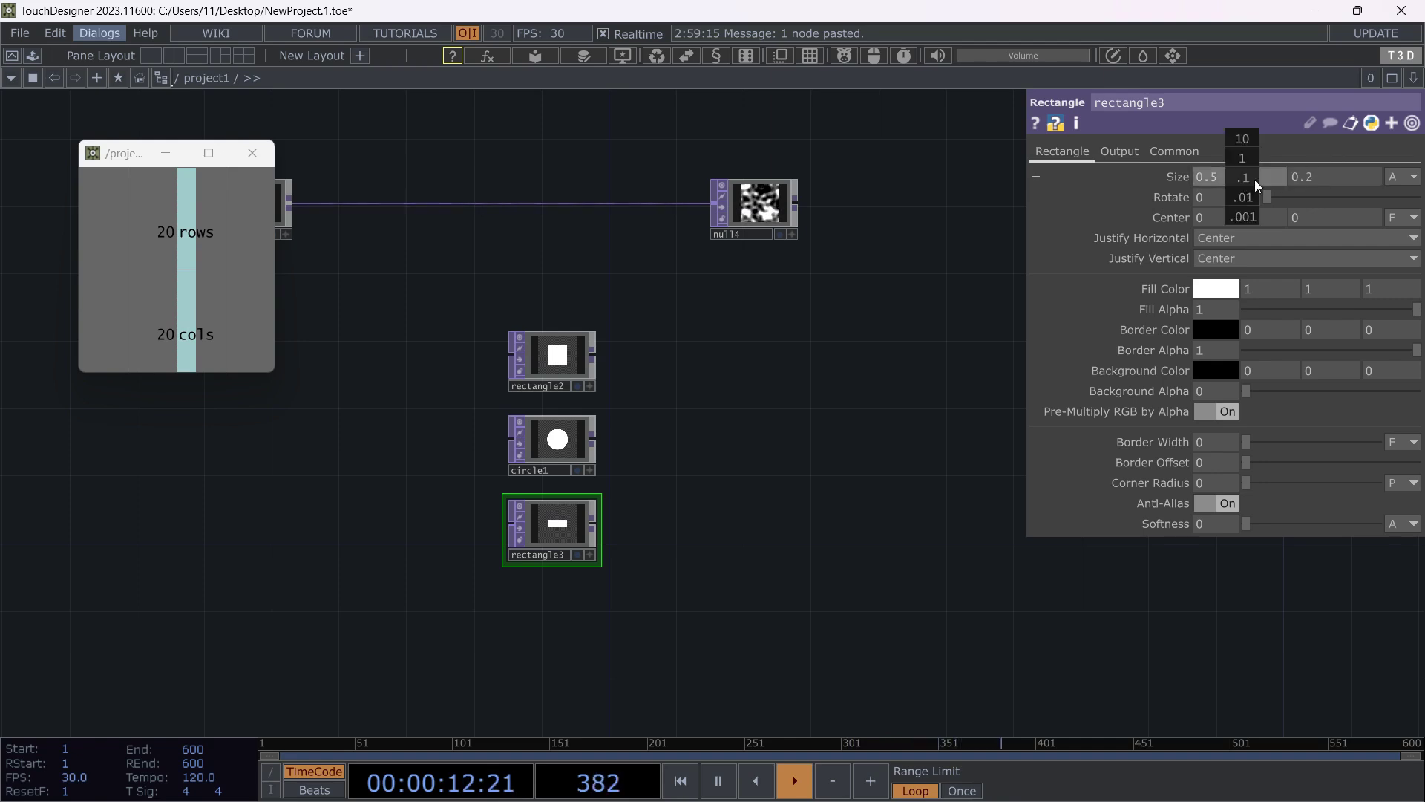
middle_click_drag(1257, 186, 1287, 186)
Paste another Rectangle TOP beneath the wide one and set its size to 0.2 by 0.8.
mouse_move(714, 520)
left_mouse_down()
mouse_move(696, 366)
mouse_move(637, 431)
left_mouse_up()
scroll(590, 349, "up", 3)
scroll(569, 435, "down", 3)
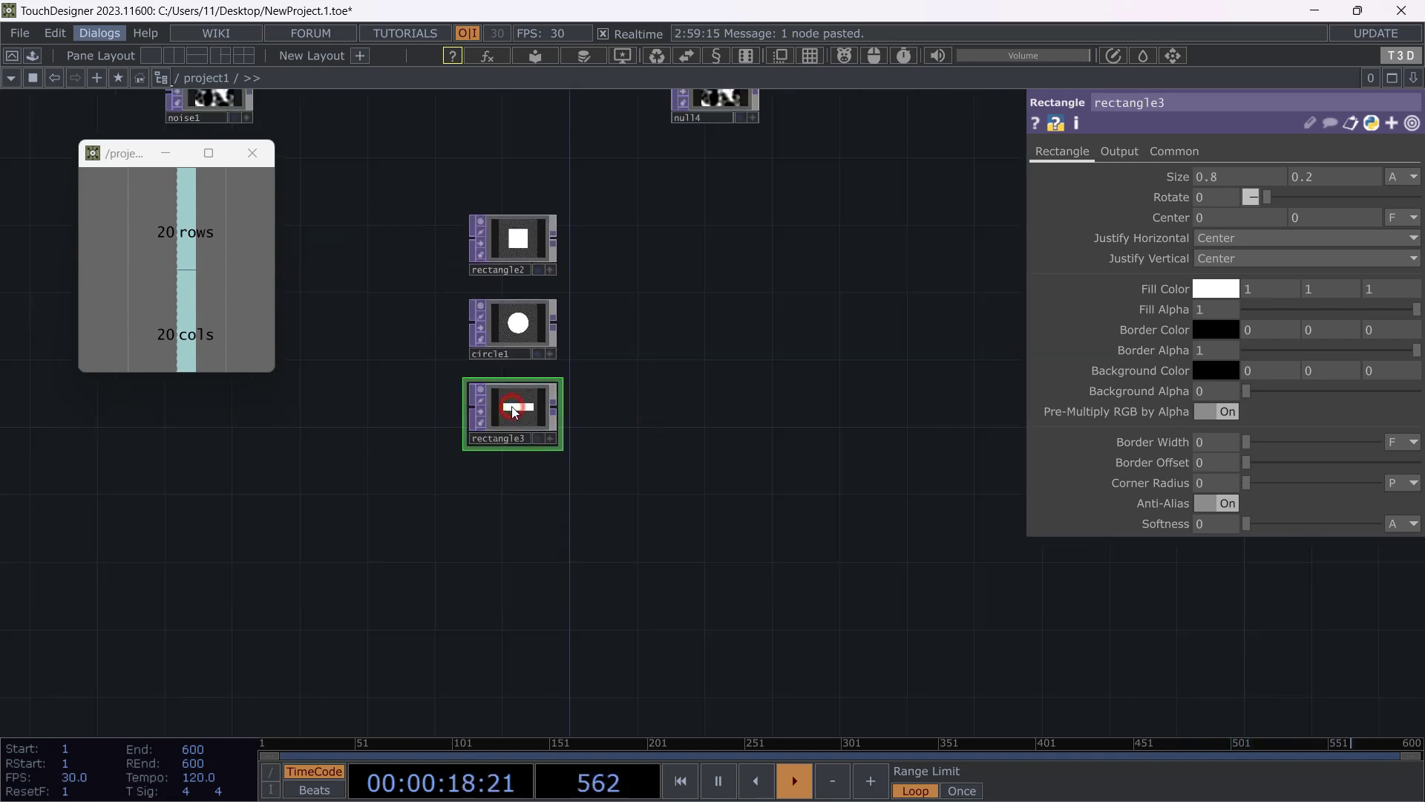
key("ctrl+v")
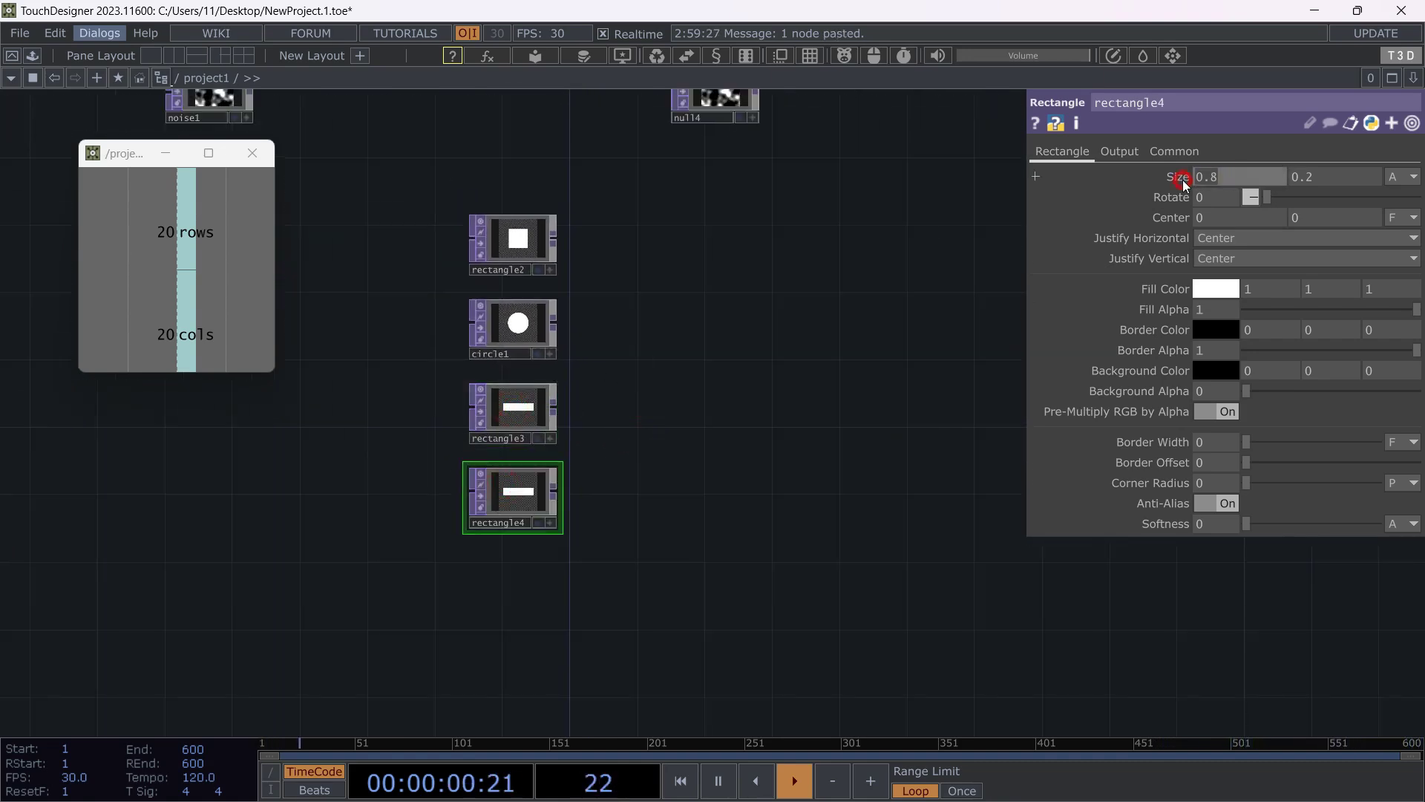
type(".2")
key("Tab")
type(".8")
left_click(714, 419)
Move the four shape TOPs down together to make room above them in the column.
left_click(483, 252)
left_click_drag(698, 358, 689, 401)
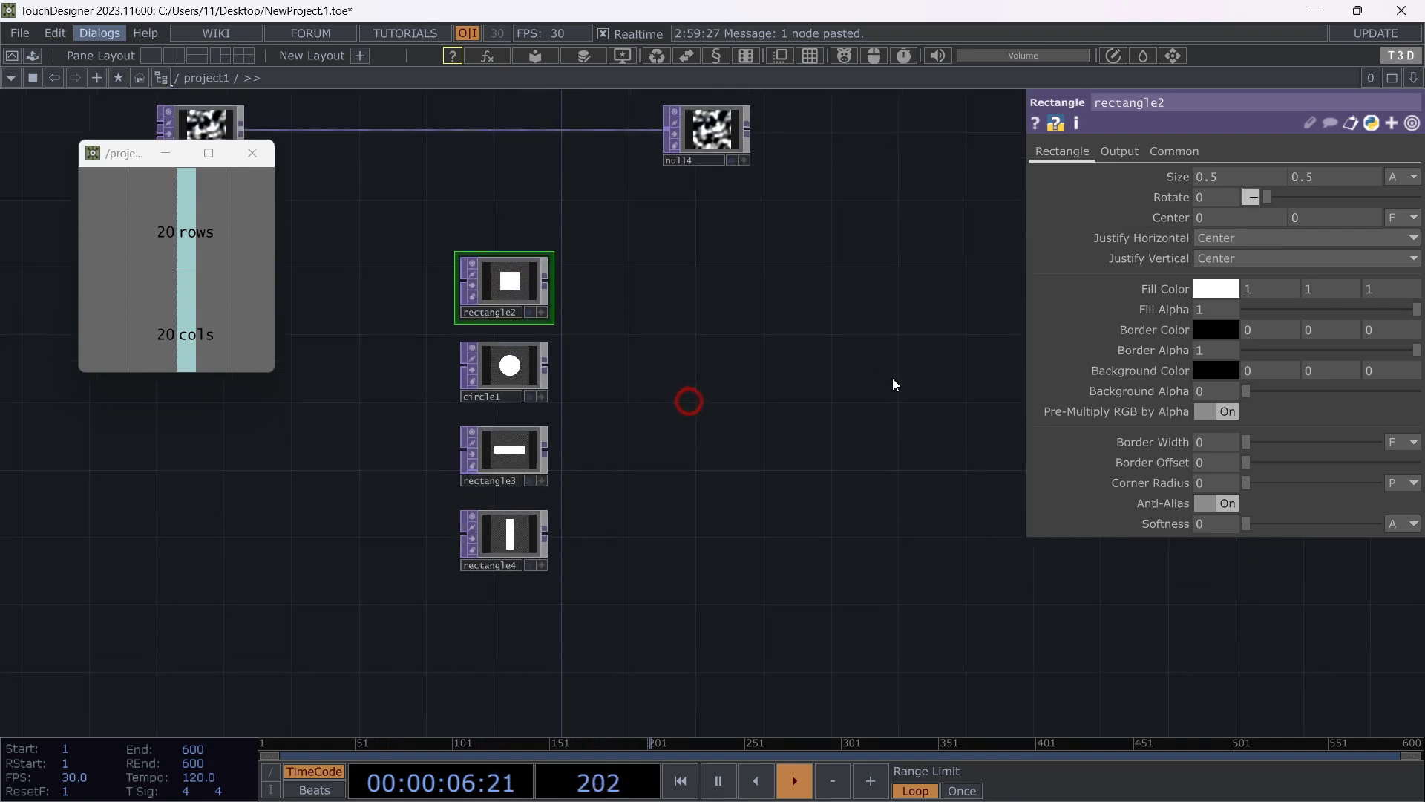
left_click_drag(607, 315, 626, 373)
right_click_drag(605, 338, 512, 597)
left_click_drag(509, 599, 505, 635)
left_click(670, 425)
scroll(669, 425, "down", 3)
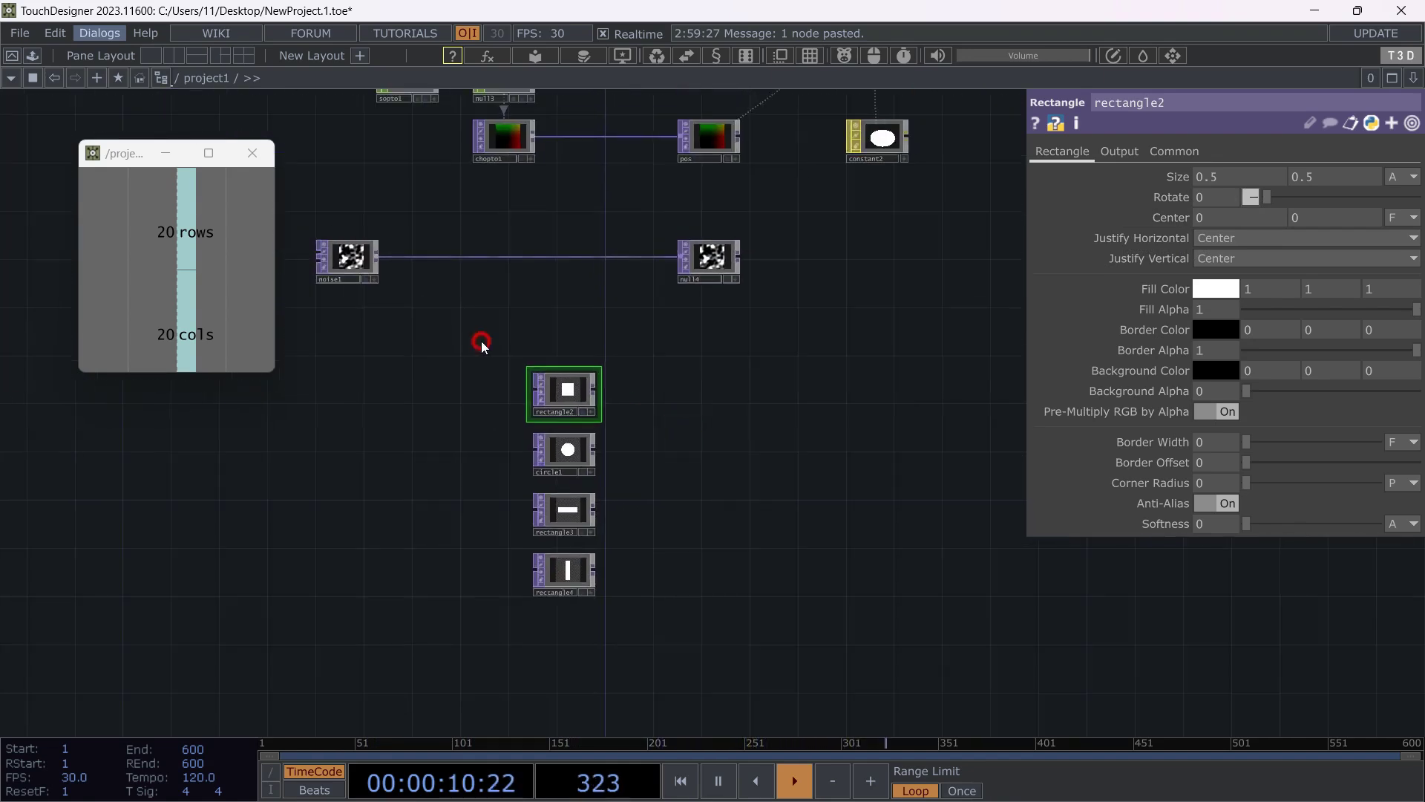
left_click_drag(481, 343, 478, 359)
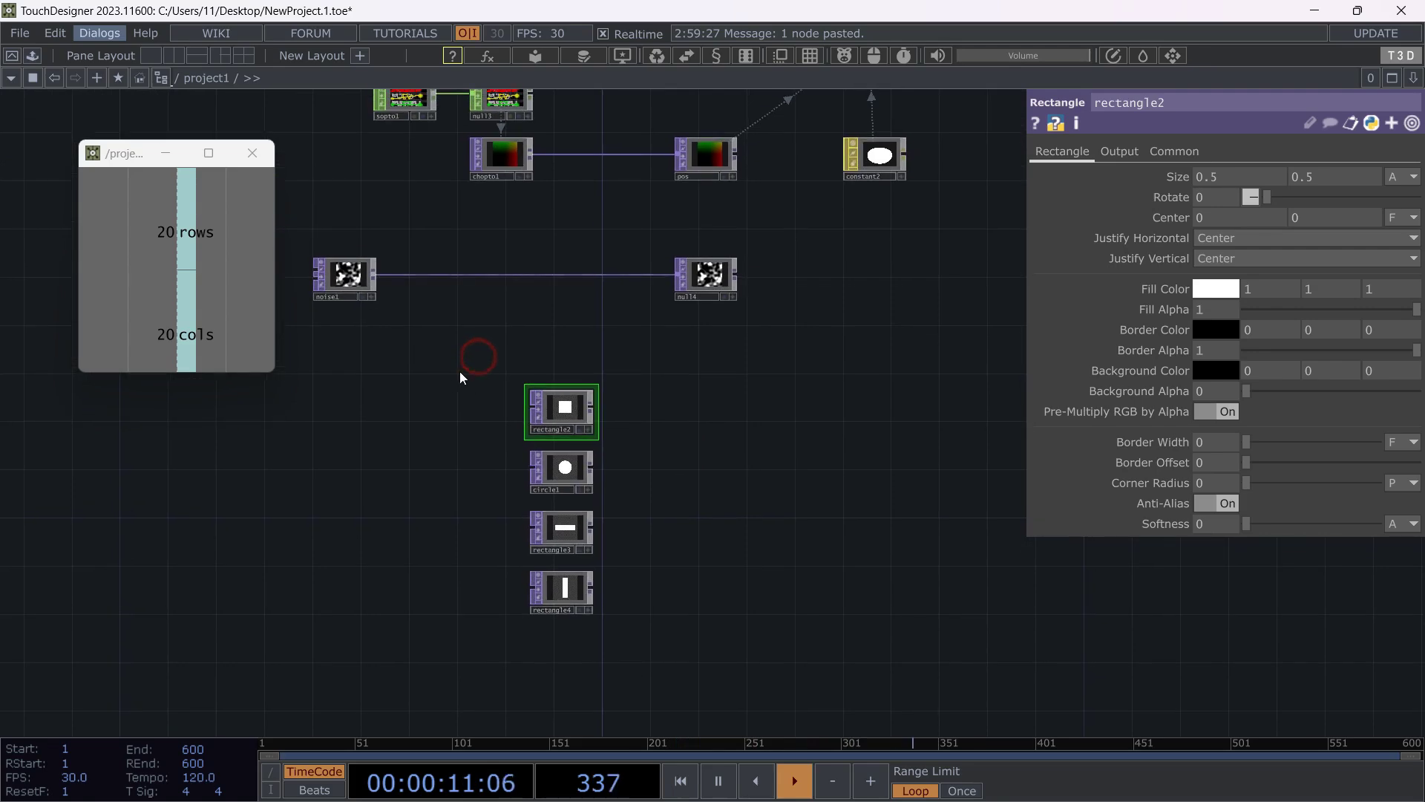
Create a Constant TOP directly above the square Rectangle TOP in the shape column.
double_click(575, 343)
type("con")
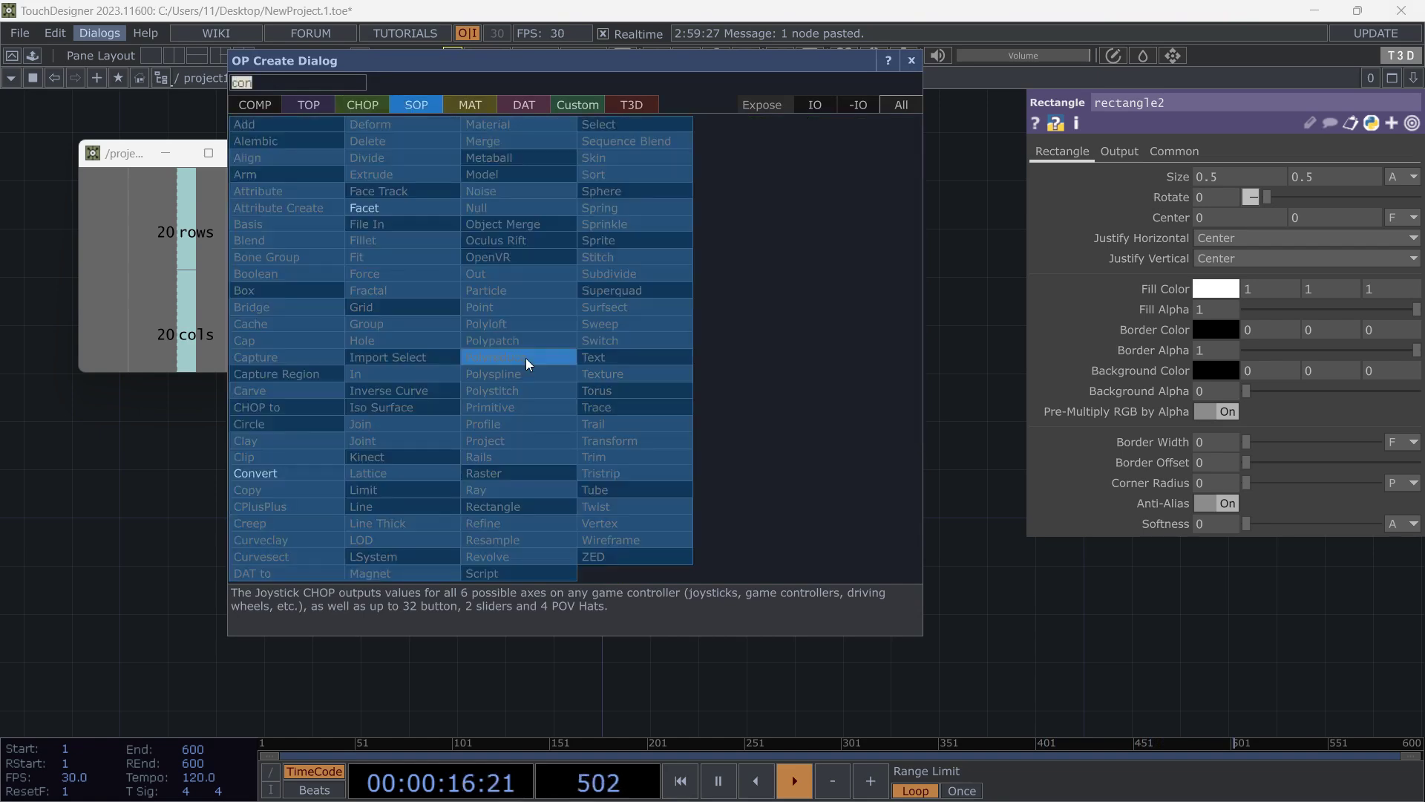
key("Tab")
key("Tab")
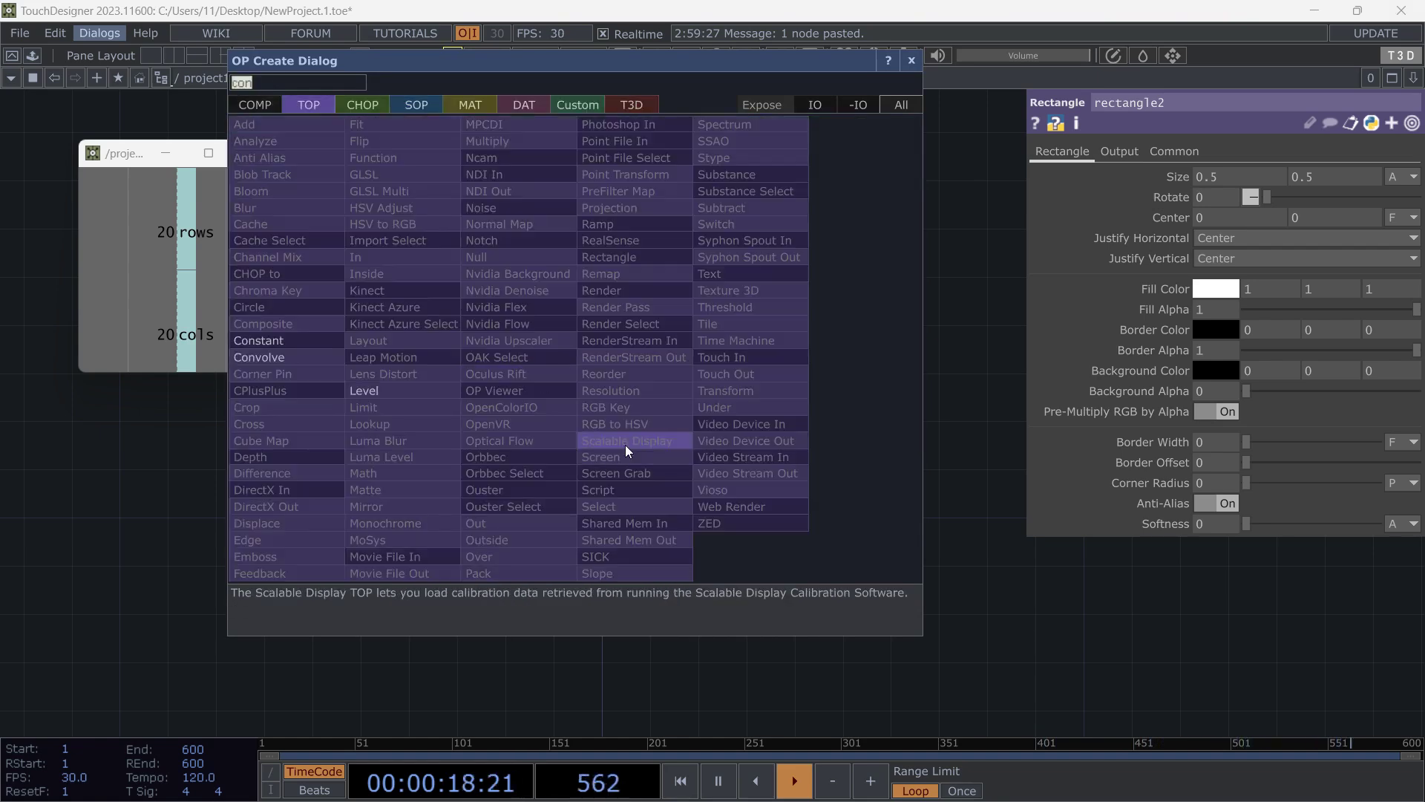
left_click(277, 345)
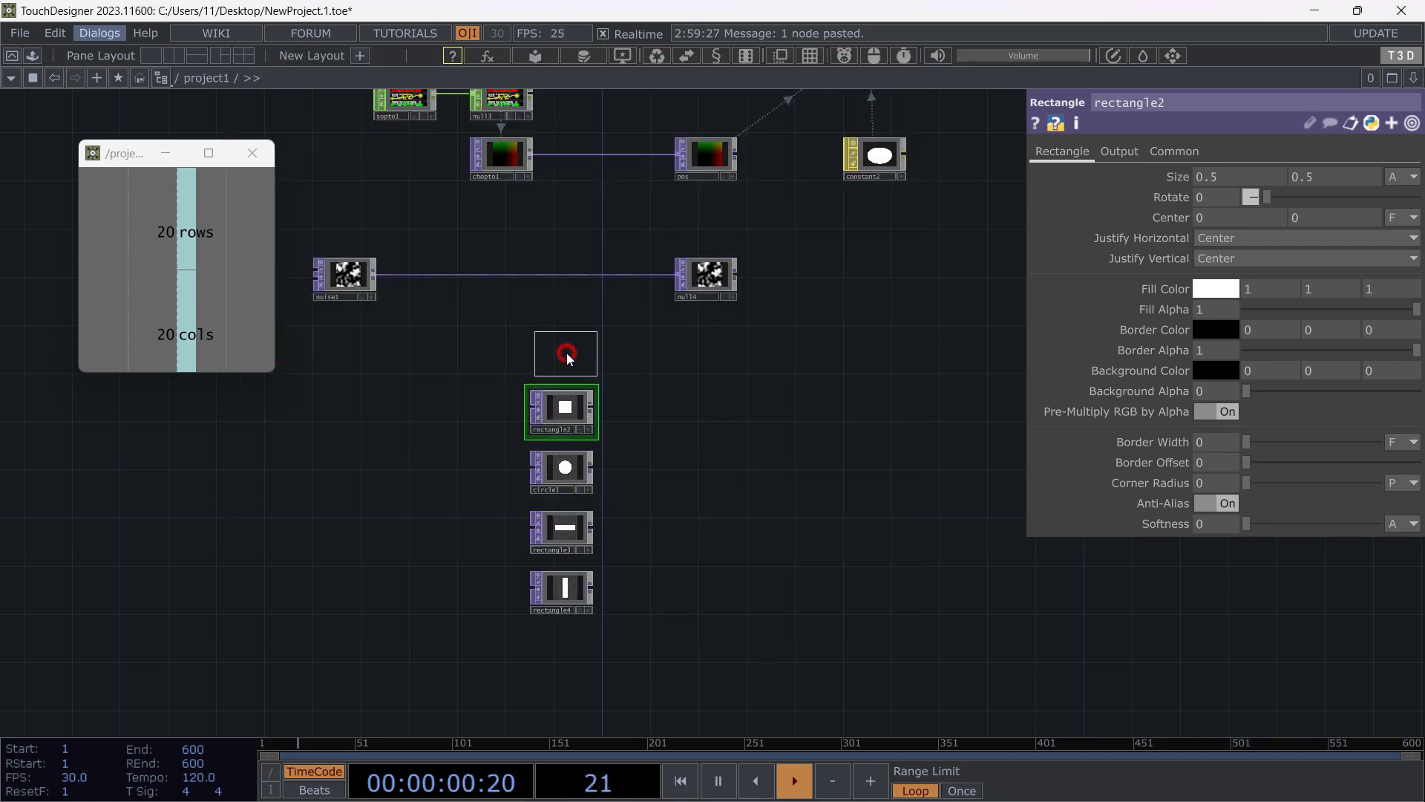
left_click(559, 355)
Set the new Constant TOP's color to black.
left_click(1204, 178)
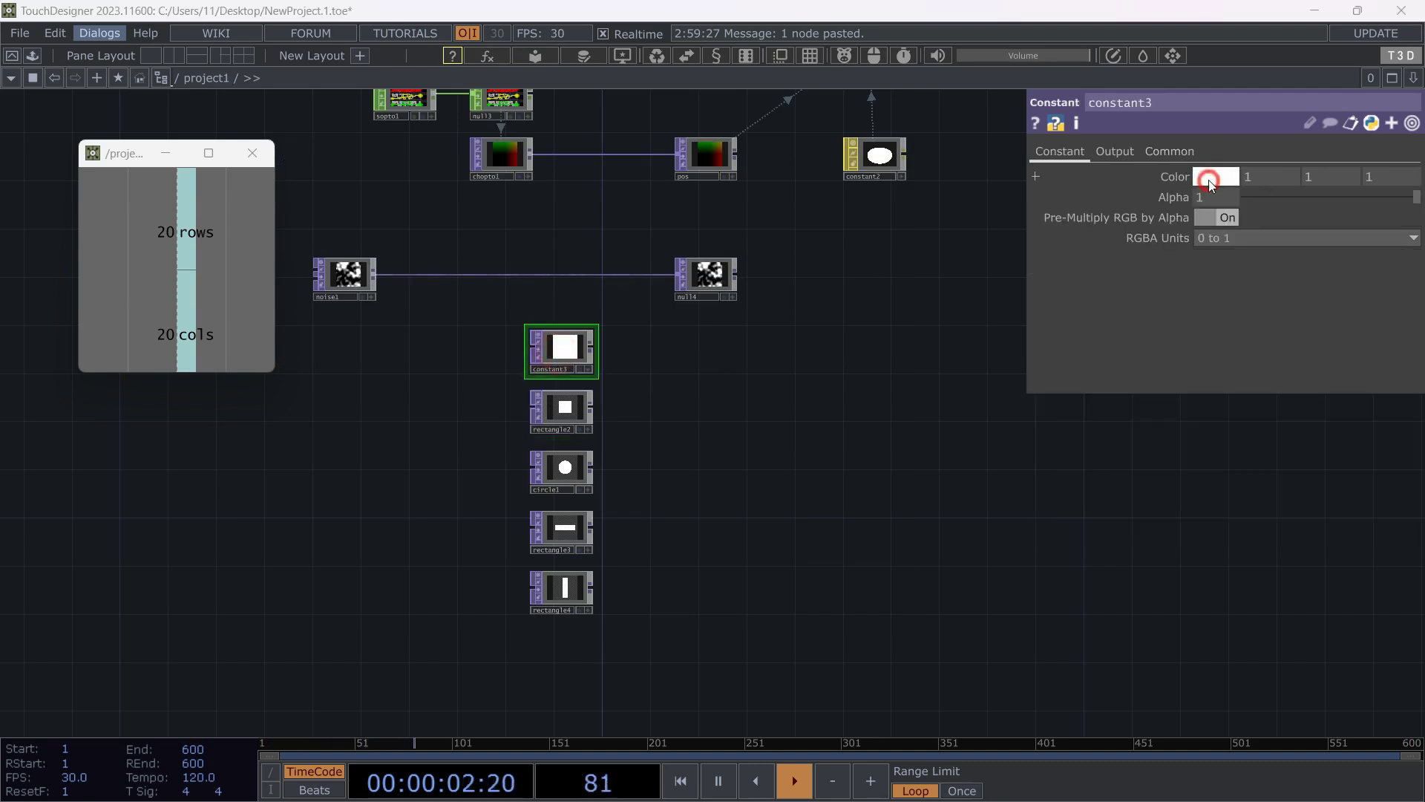
left_click(1195, 140)
left_click(1345, 64)
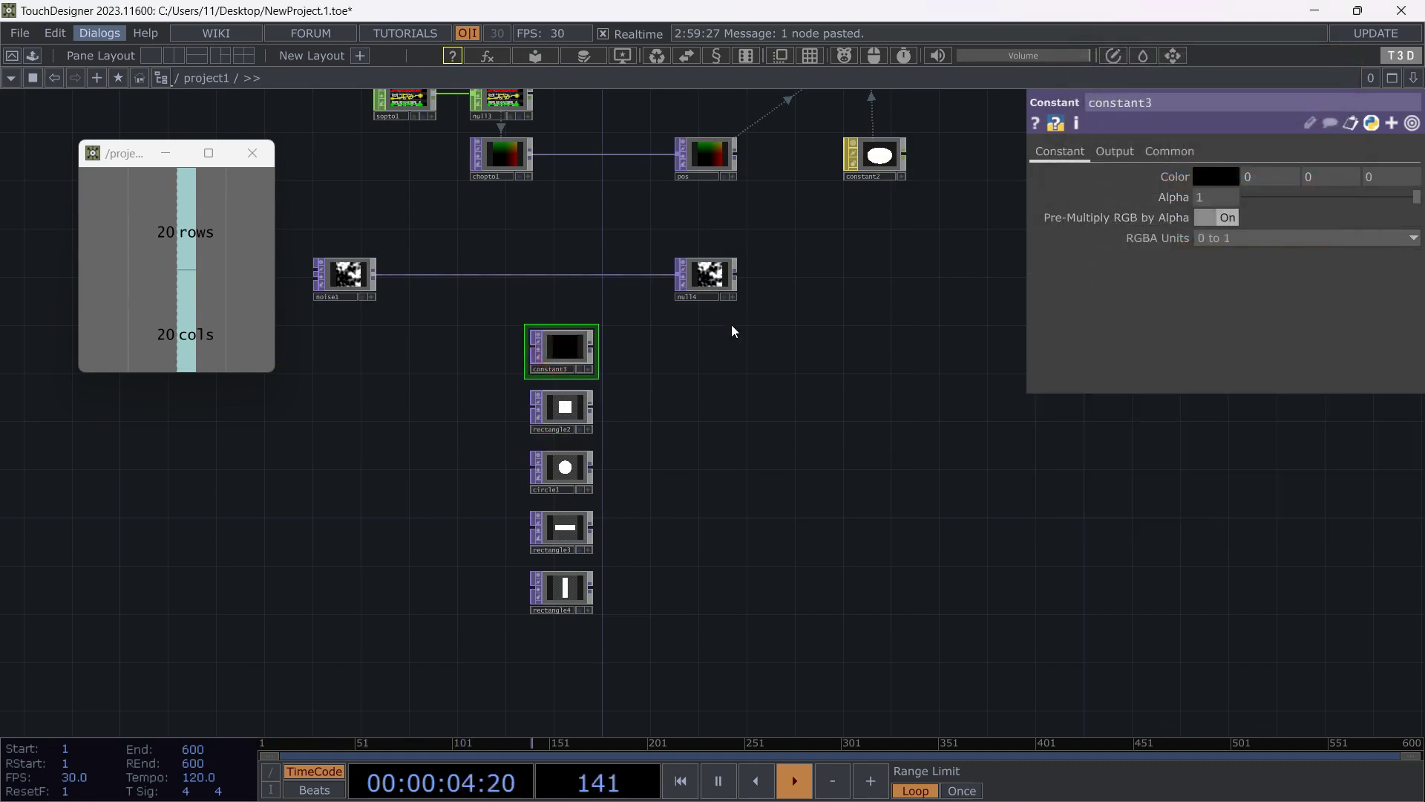
scroll(567, 349, "up", 3)
scroll(559, 356, "down", 3)
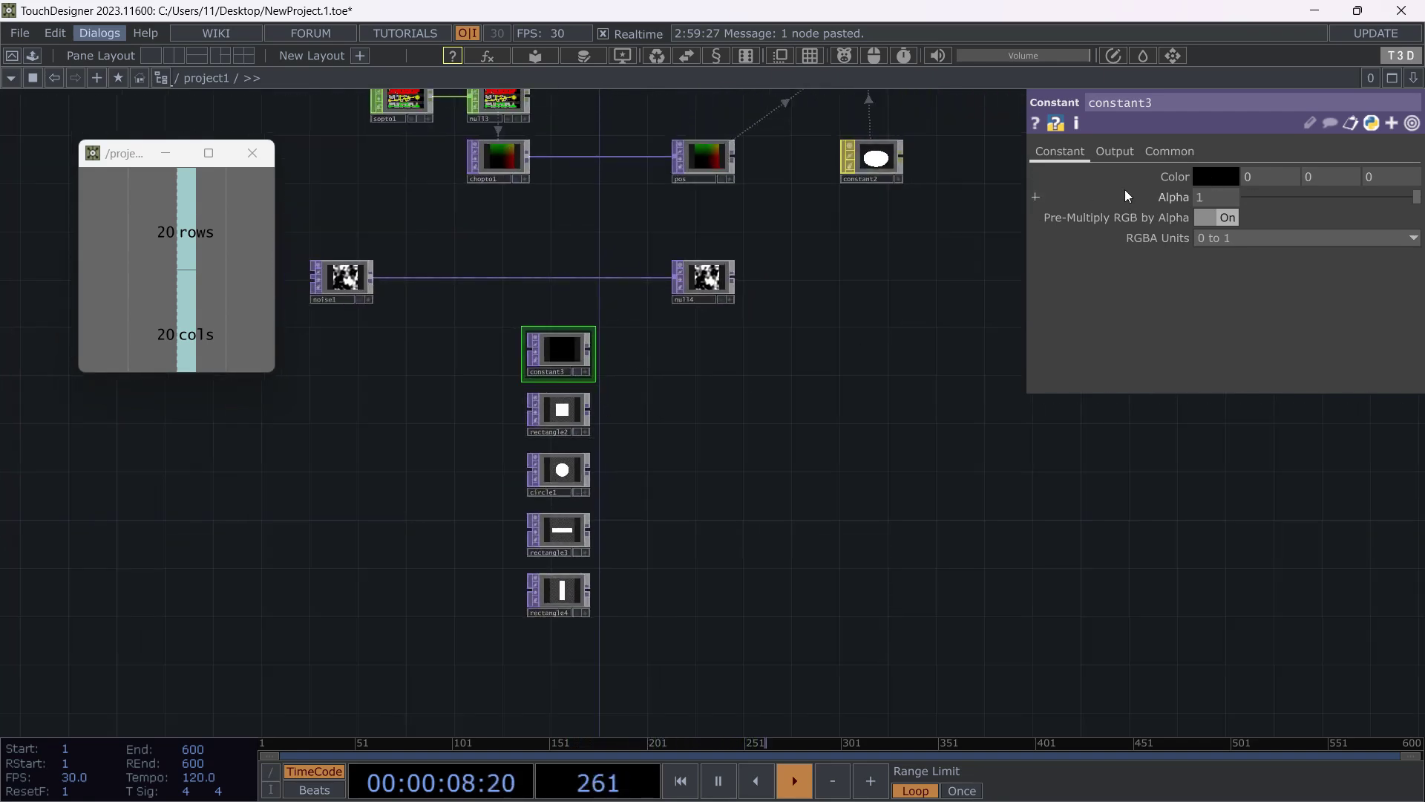
Set the background color of all four shape TOPs together to dark gray, 0.22 in each RGB channel.
left_click_drag(444, 406, 427, 368)
right_click_drag(472, 370, 572, 629)
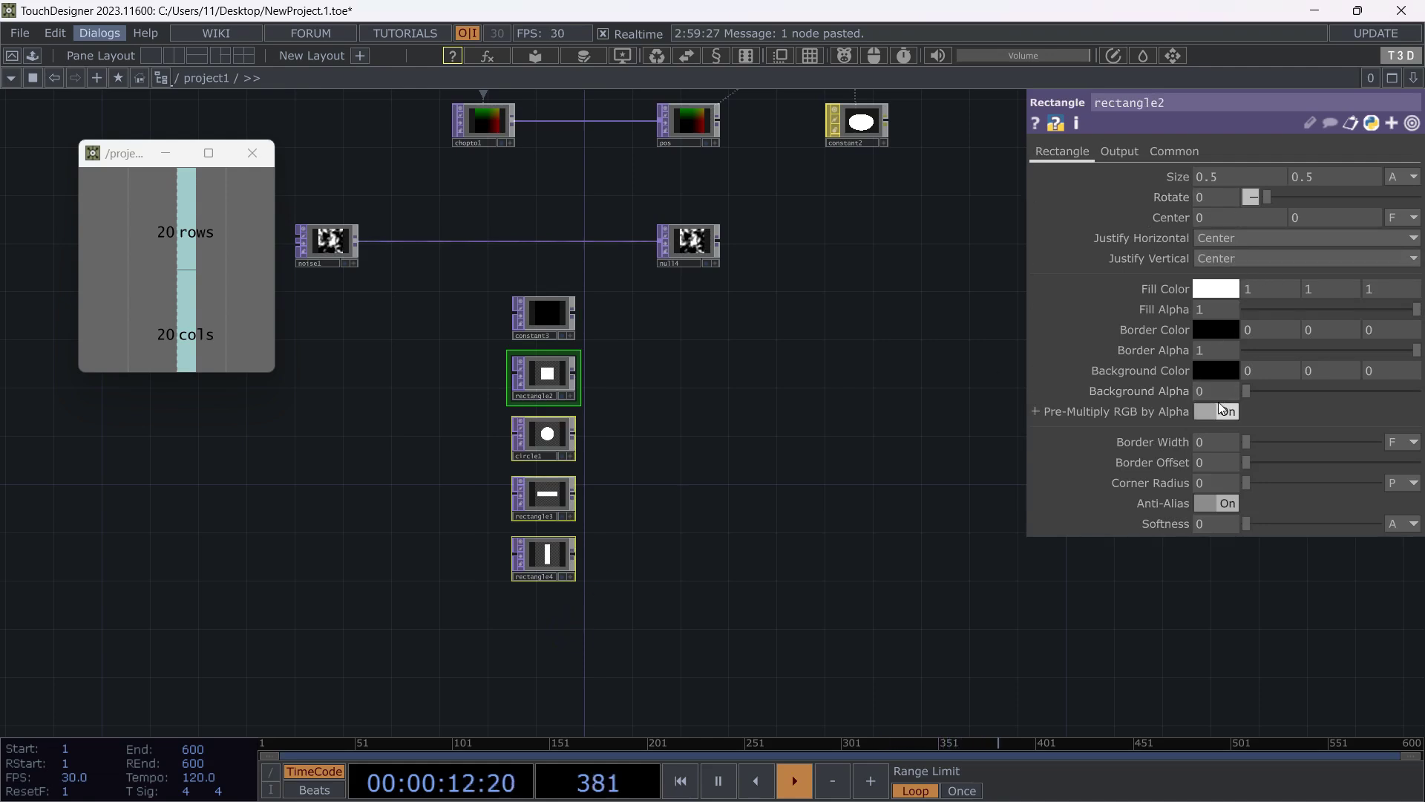
mouse_move(1166, 371)
middle_mouse_down()
mouse_move(1164, 344)
mouse_move(1188, 344)
mouse_move(1165, 345)
middle_mouse_up()
middle_click_drag(1156, 370, 1175, 396)
middle_click_drag(1159, 340, 1159, 341)
left_click(776, 481)
scroll(631, 505, "up", 3)
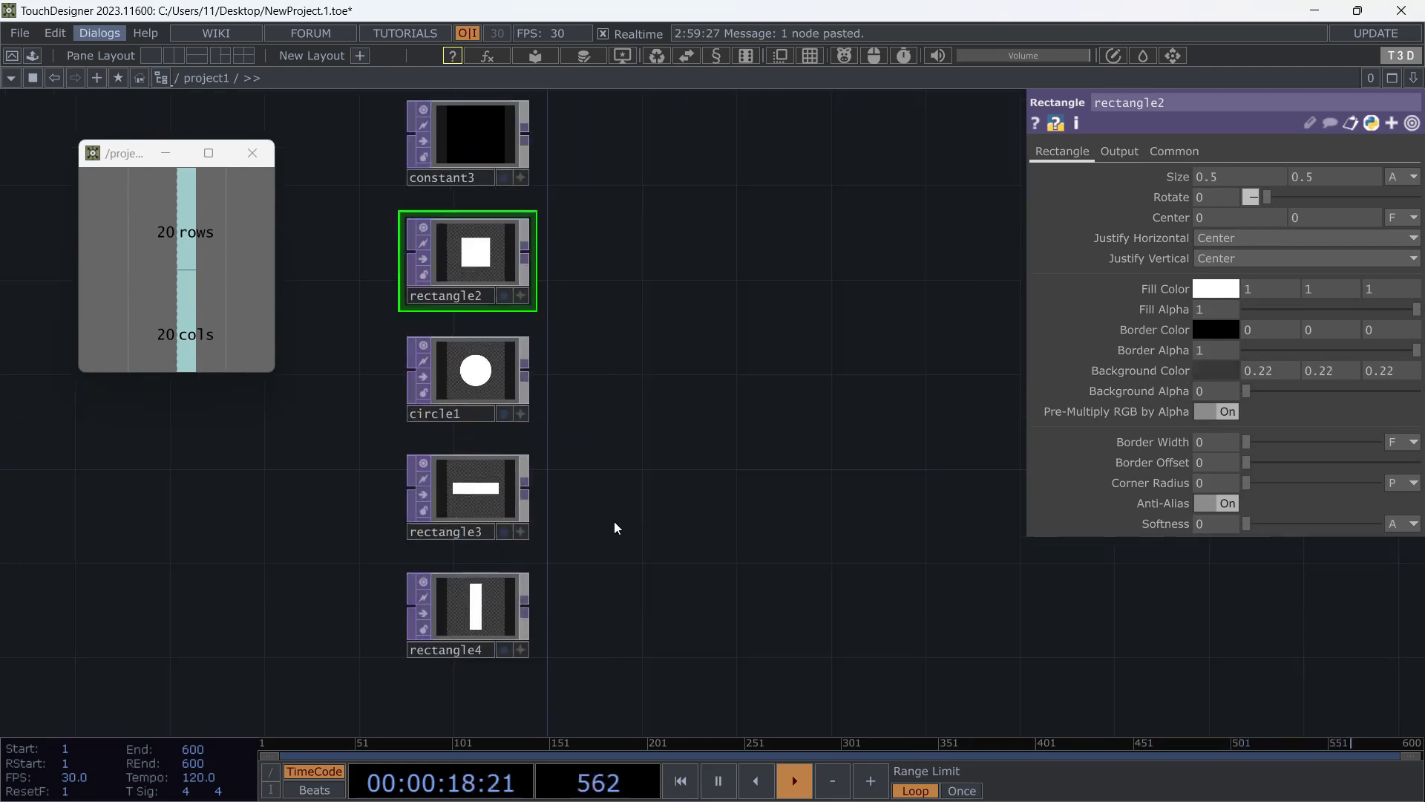
Raise the background alpha of all four shape TOPs to 1.
scroll(653, 490, "down", 2)
left_click(1008, 414)
left_click_drag(1396, 387, 1416, 388)
left_click(670, 487)
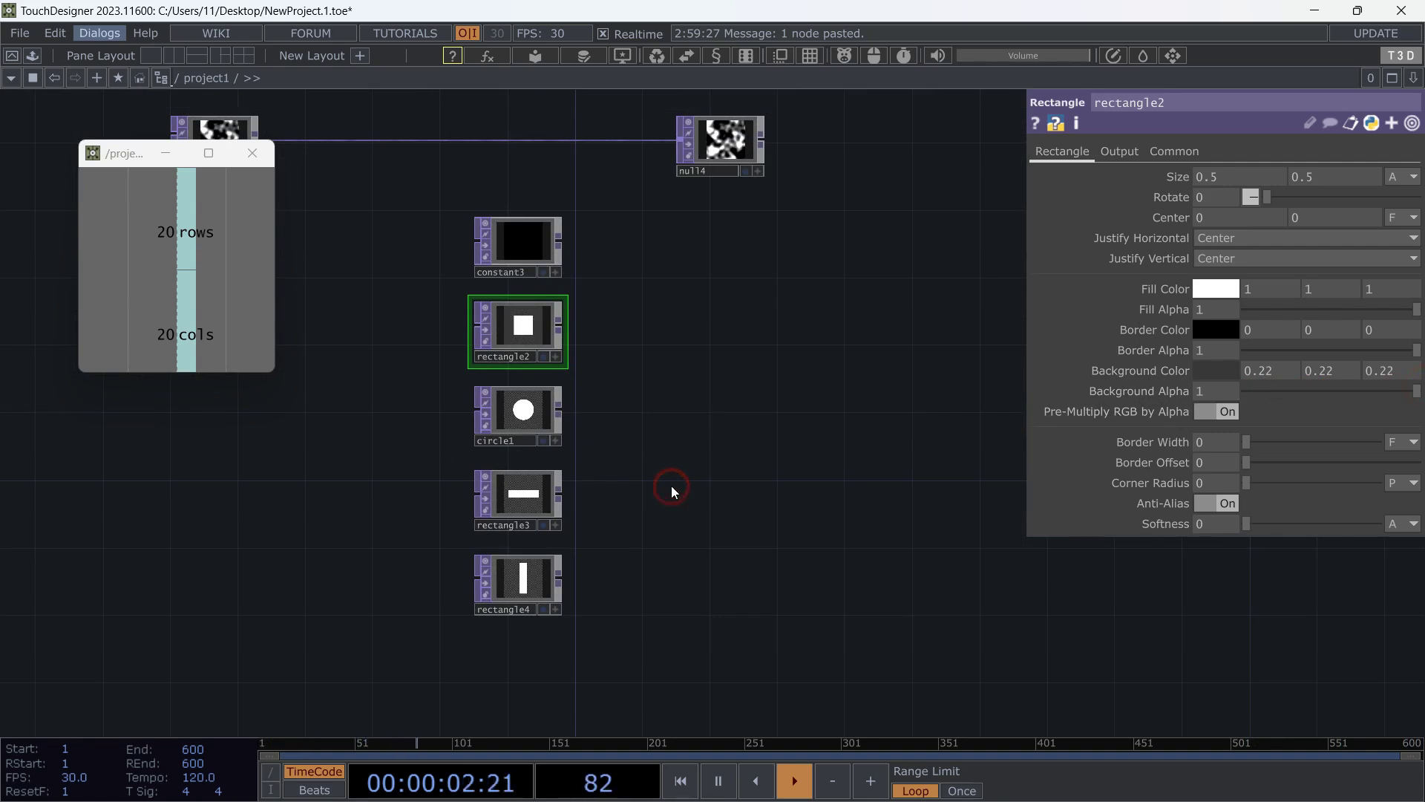
right_click_drag(657, 374, 484, 595)
left_click_drag(1286, 391, 1418, 403)
left_click(806, 503)
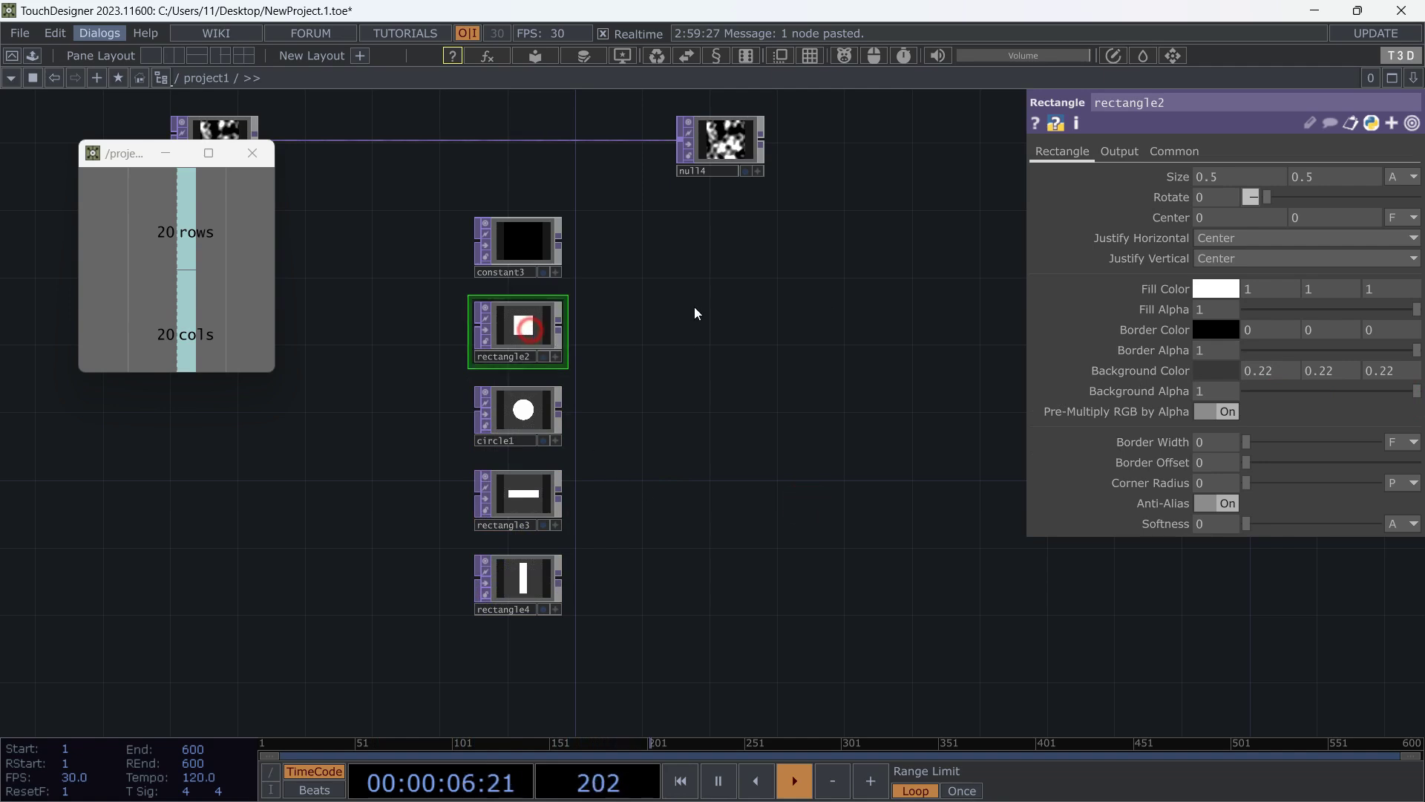
Fill the square Rectangle TOP with red and lower the color's saturation slightly.
left_click(1223, 289)
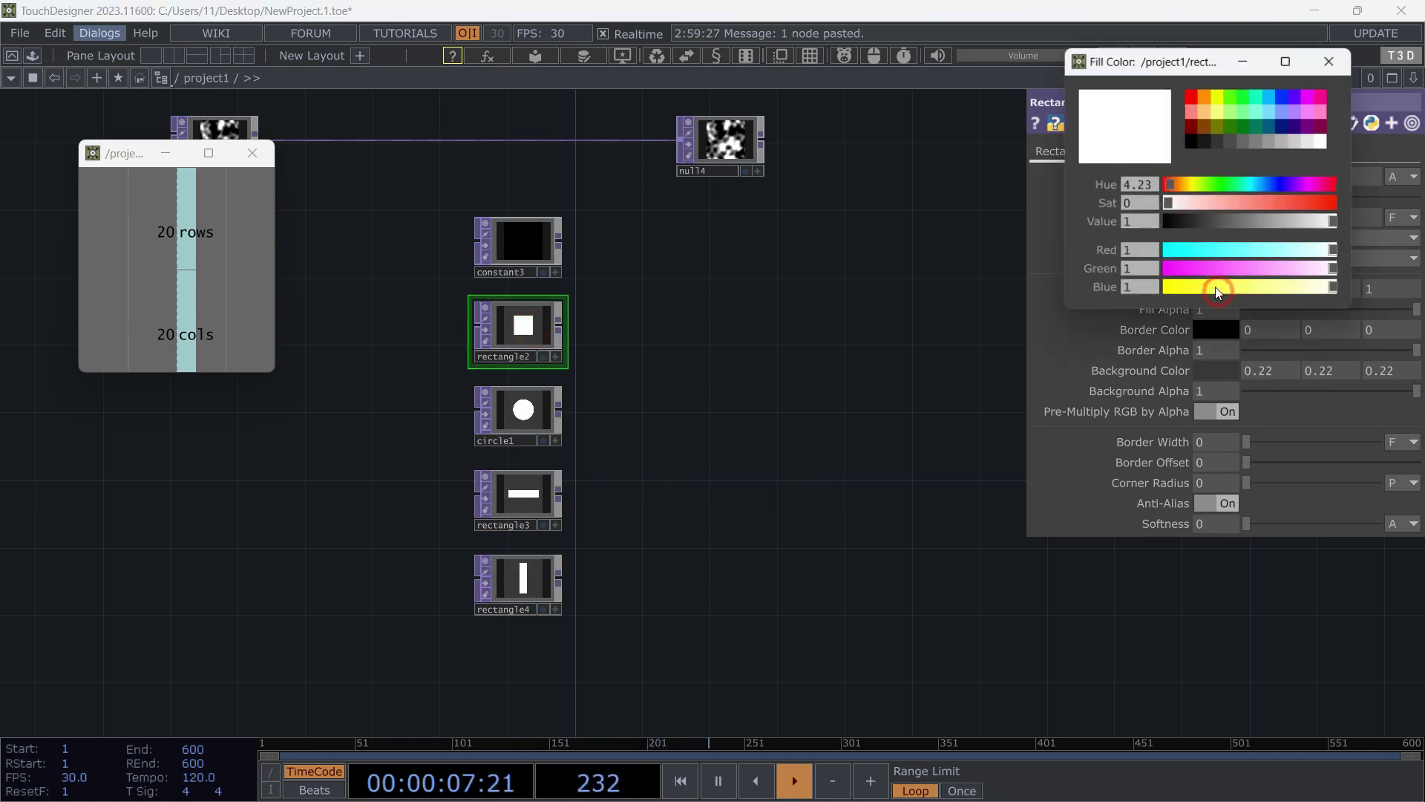
left_click(1194, 97)
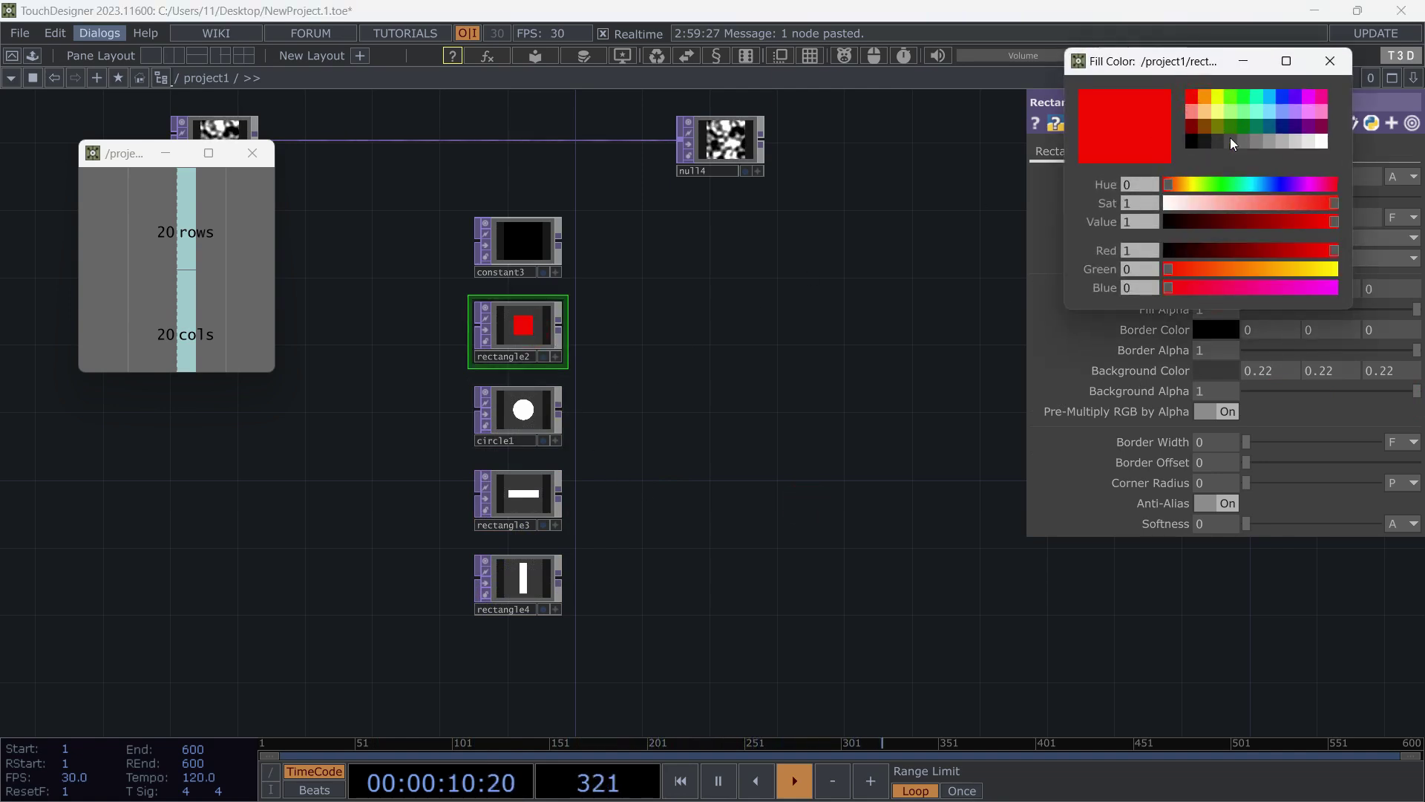
left_click(1280, 202)
Change the Circle TOP's fill color to a light blue.
left_click(524, 412)
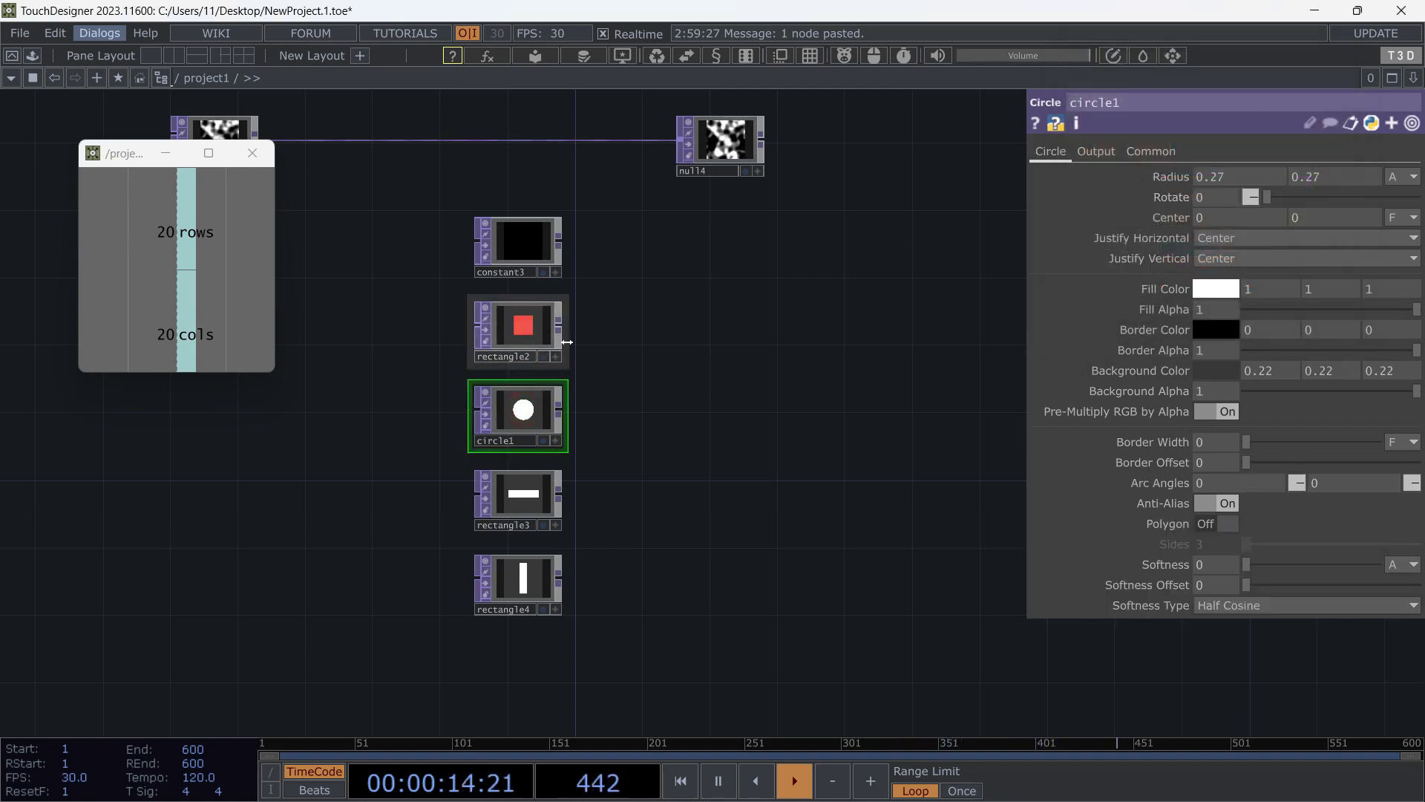
left_click(1216, 289)
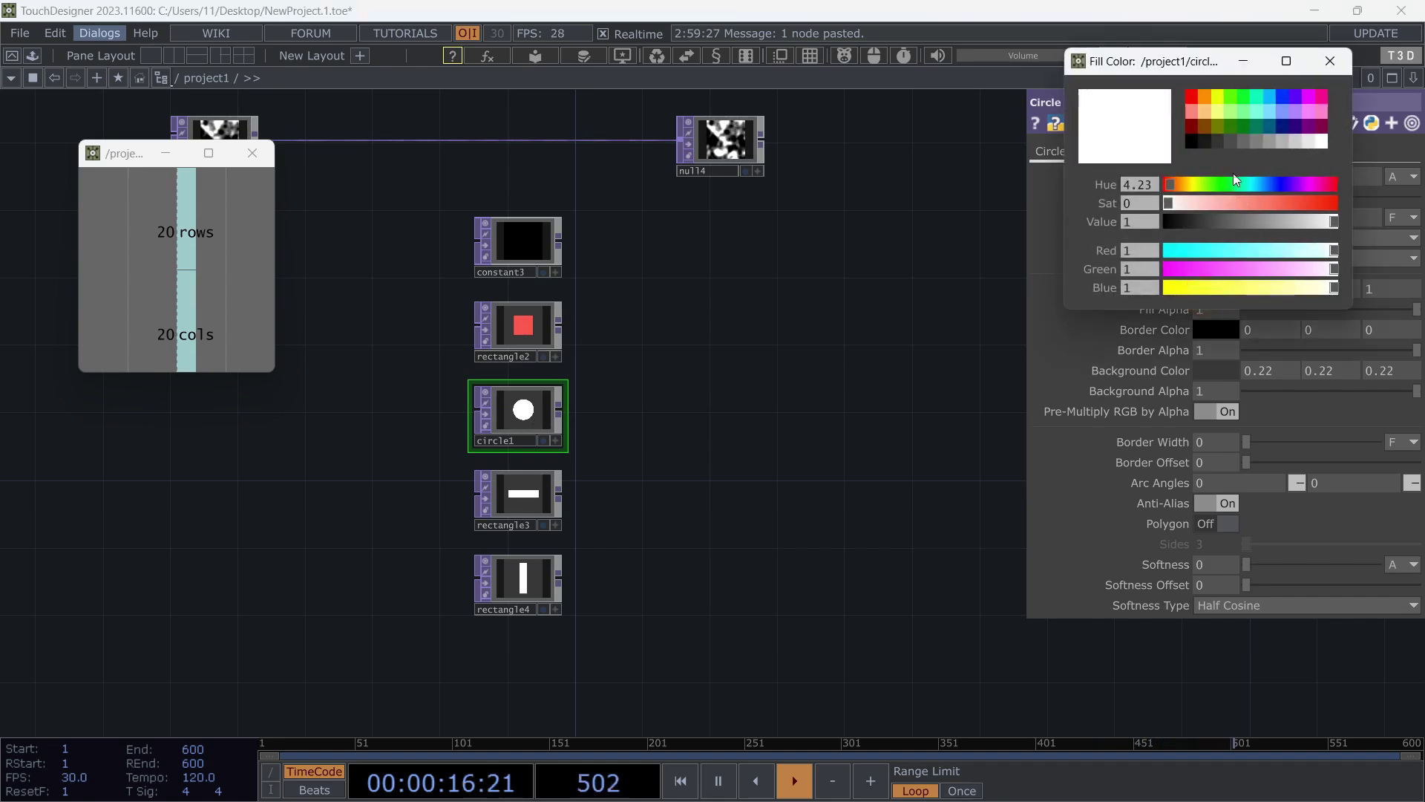
mouse_move(1277, 184)
left_mouse_down()
mouse_move(1257, 189)
mouse_move(1273, 209)
mouse_move(1307, 209)
mouse_move(1263, 186)
left_mouse_up()
left_click(1258, 186)
Set the wide Rectangle TOP's fill color to bright green.
left_click(513, 496)
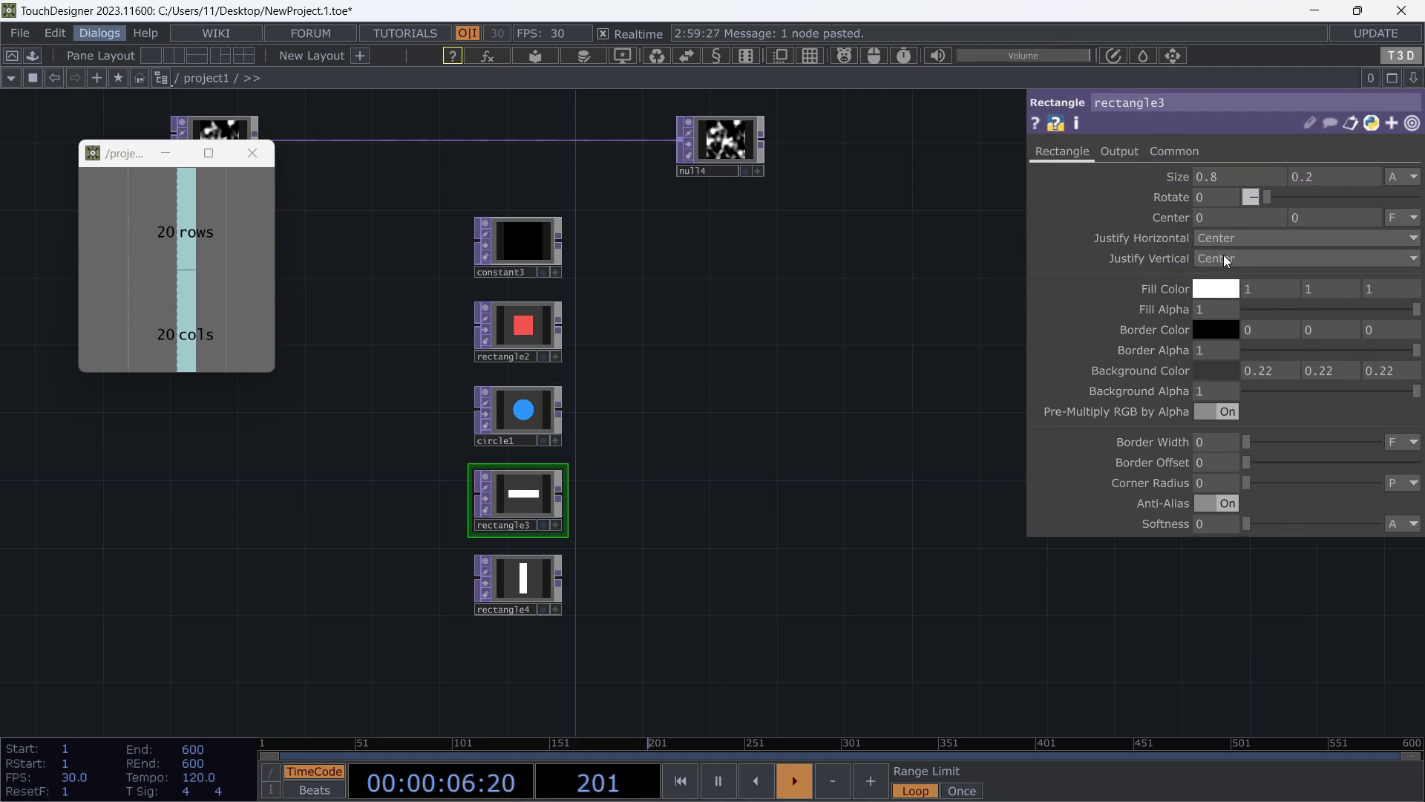
left_click(1217, 287)
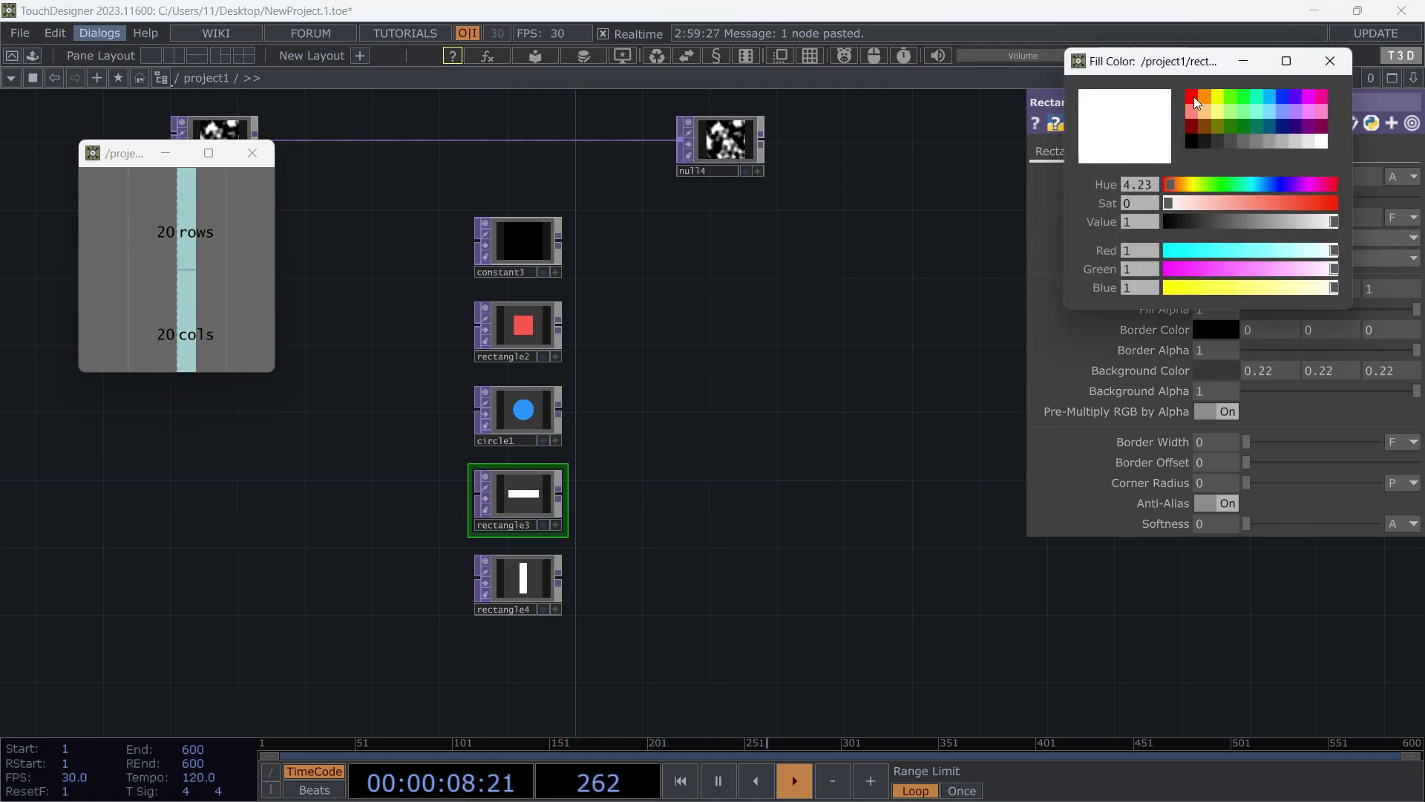
left_click(1242, 99)
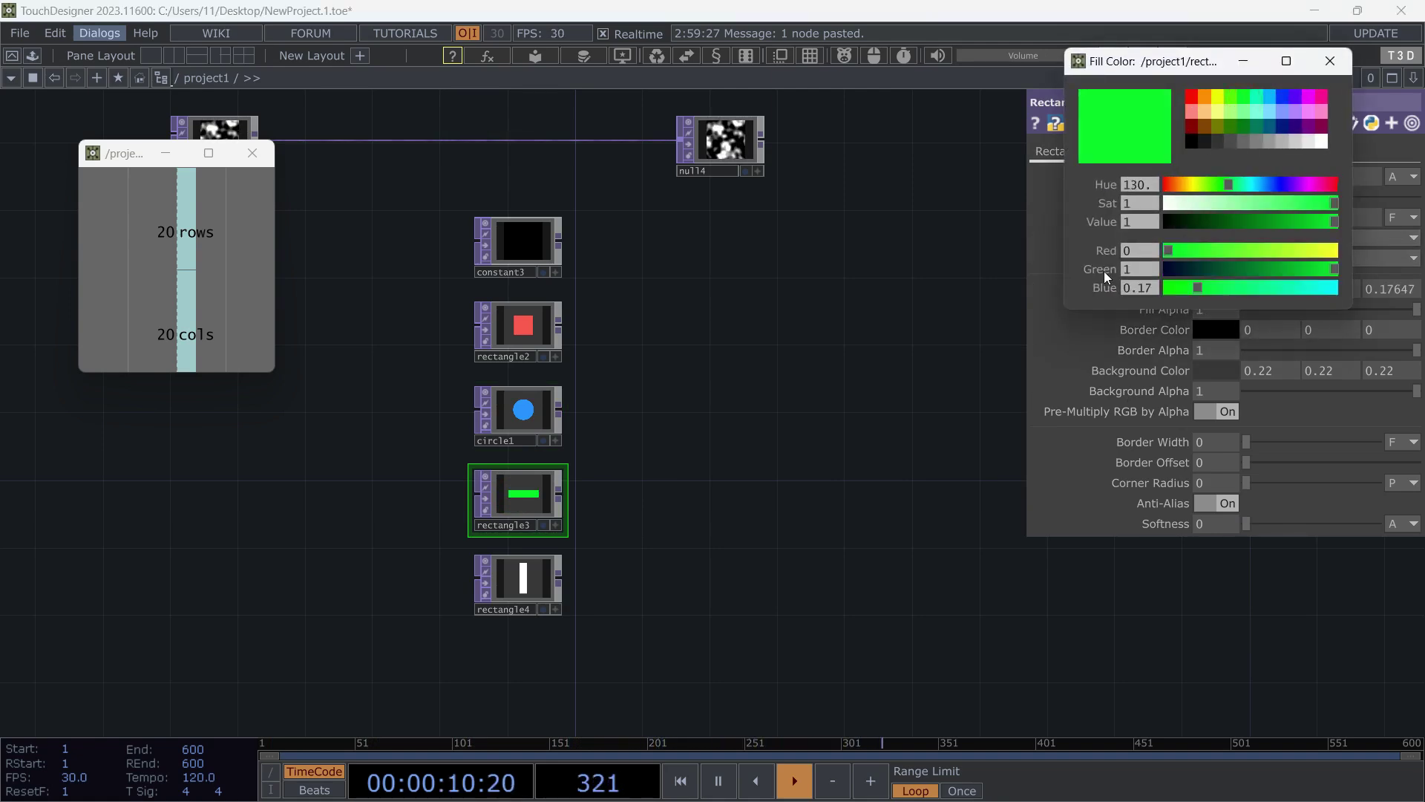
Set the tall Rectangle TOP's fill color to the pale yellow swatch.
left_click(537, 580)
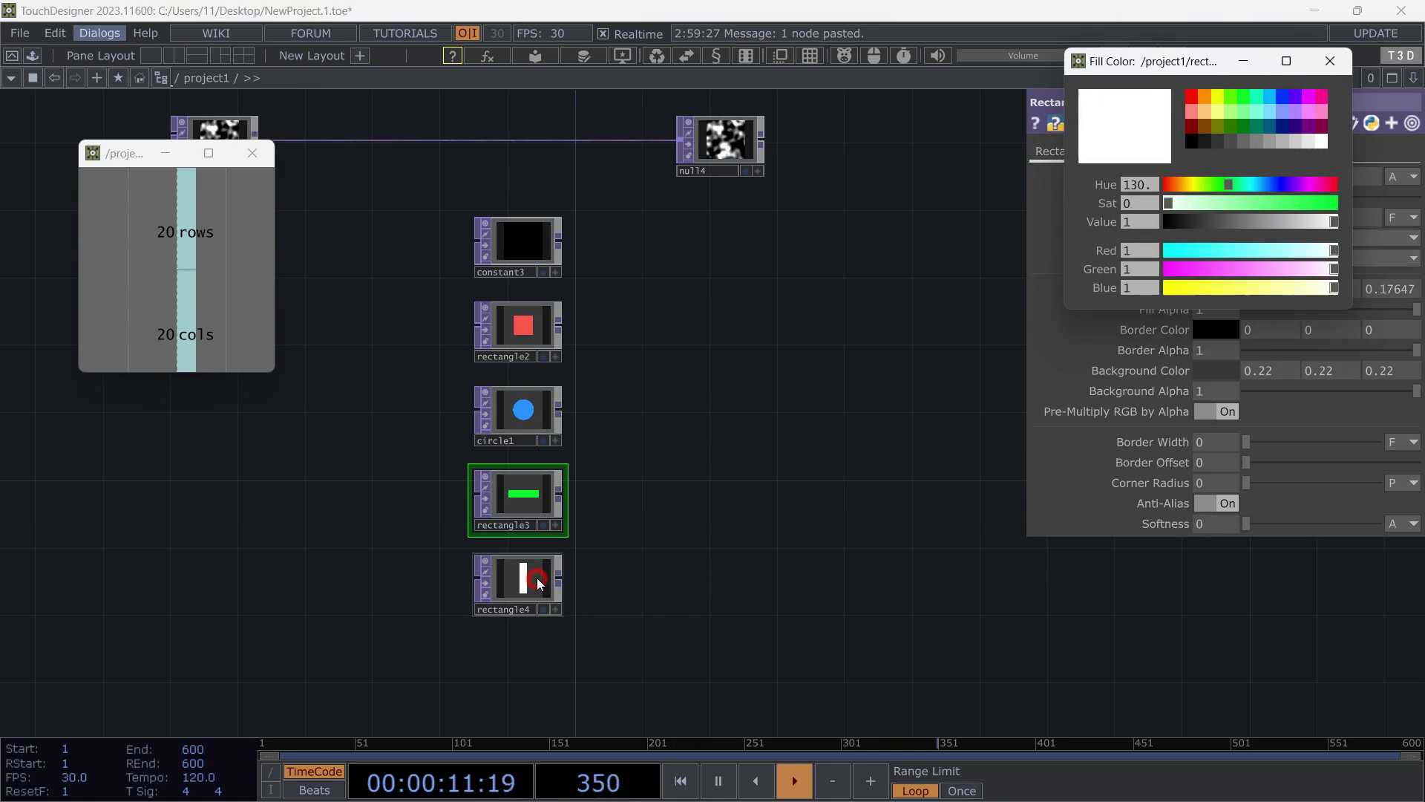
left_click(1219, 106)
left_click(1218, 97)
left_click(1215, 111)
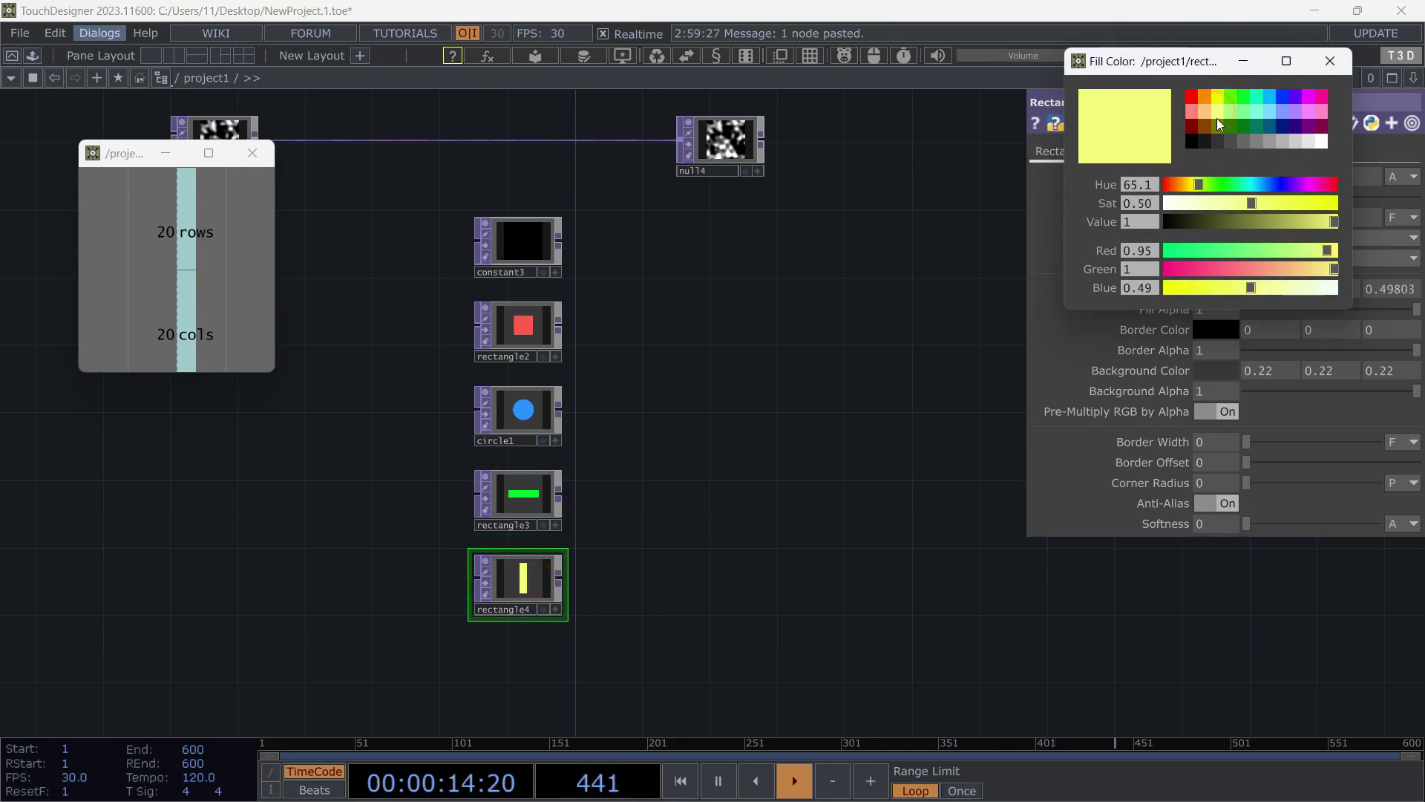
scroll(547, 487, "down", 3)
Lighten the wide Rectangle TOP's fill to the pale green swatch.
left_click(538, 490)
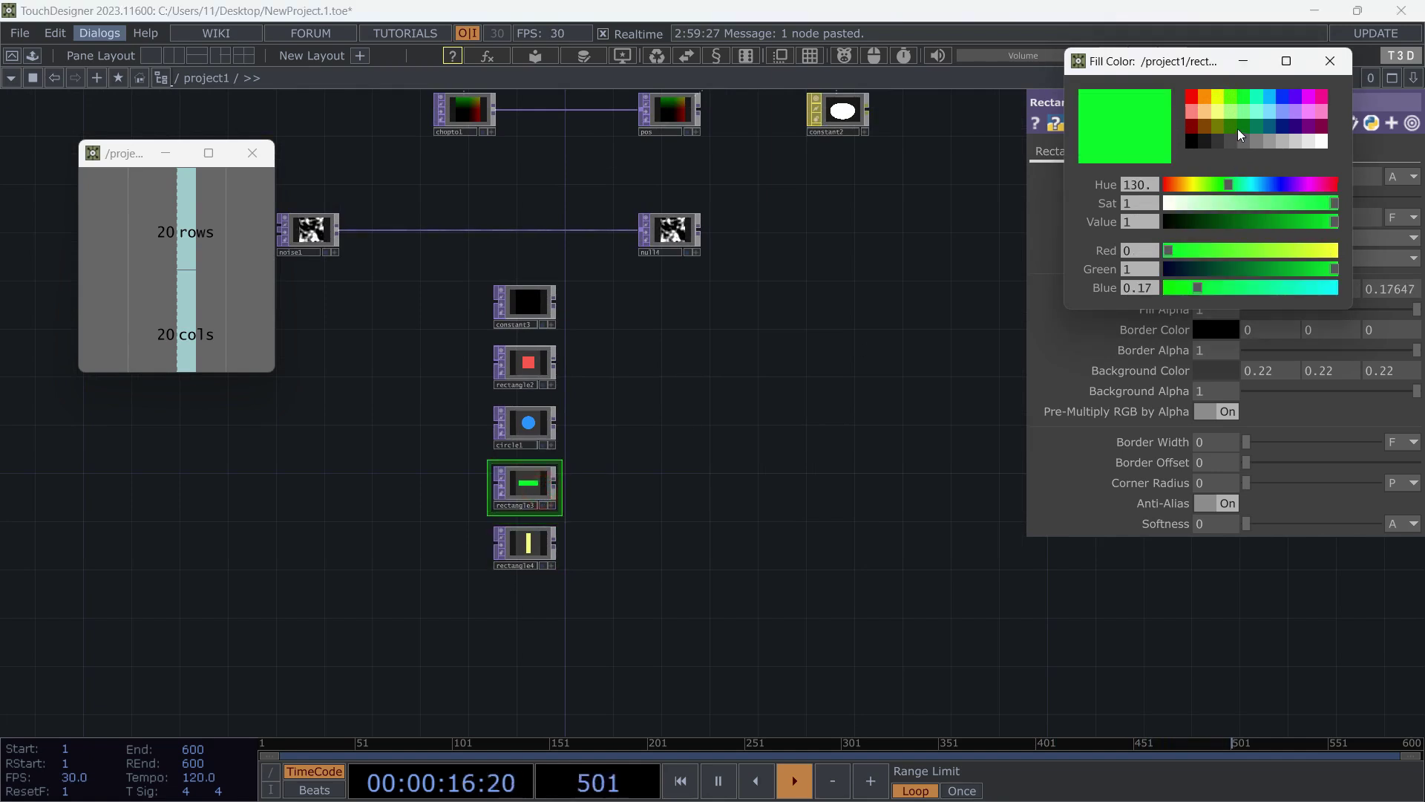
left_click(1243, 110)
left_click_drag(621, 471, 569, 457)
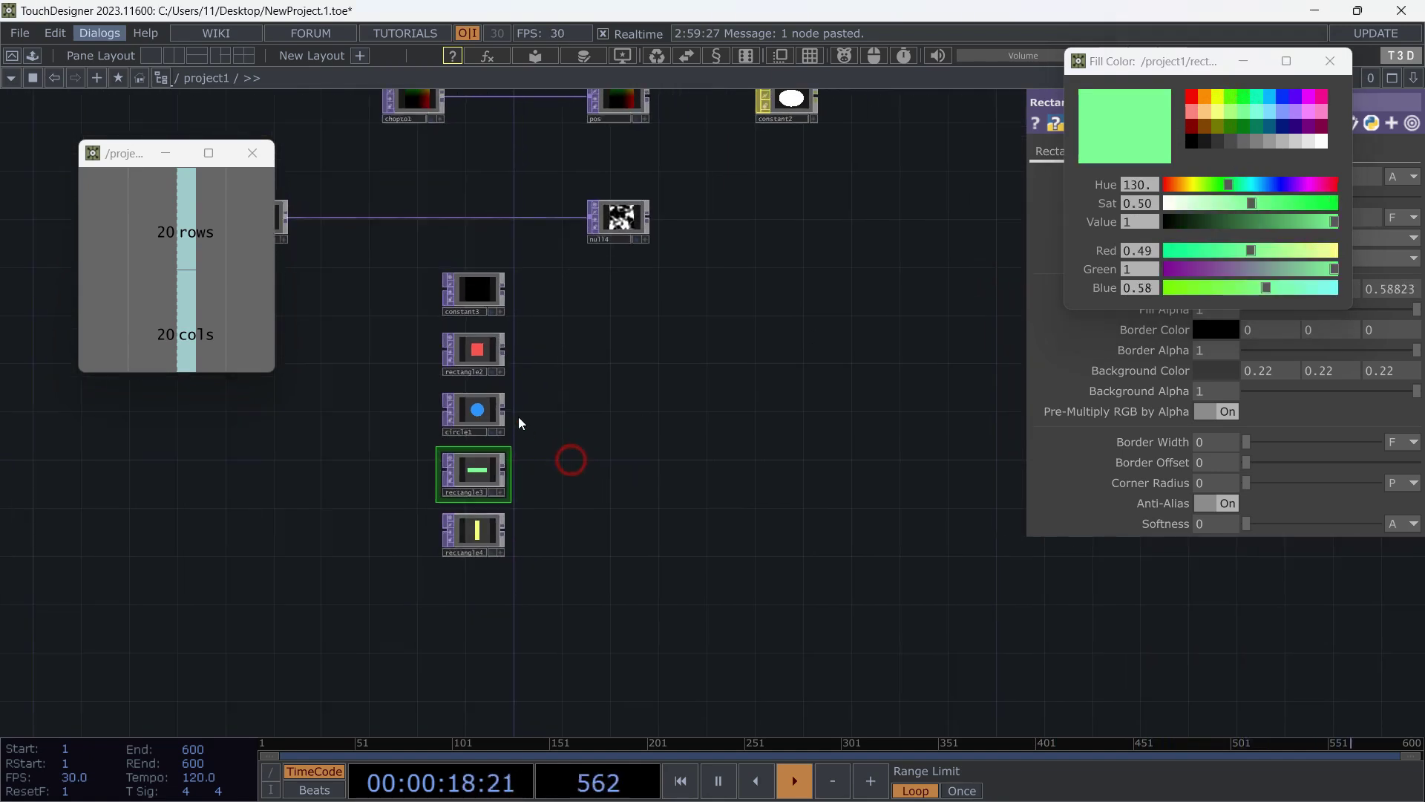
Insert a Constant TOP fed by the red square Rectangle TOP.
scroll(518, 412, "up", 3)
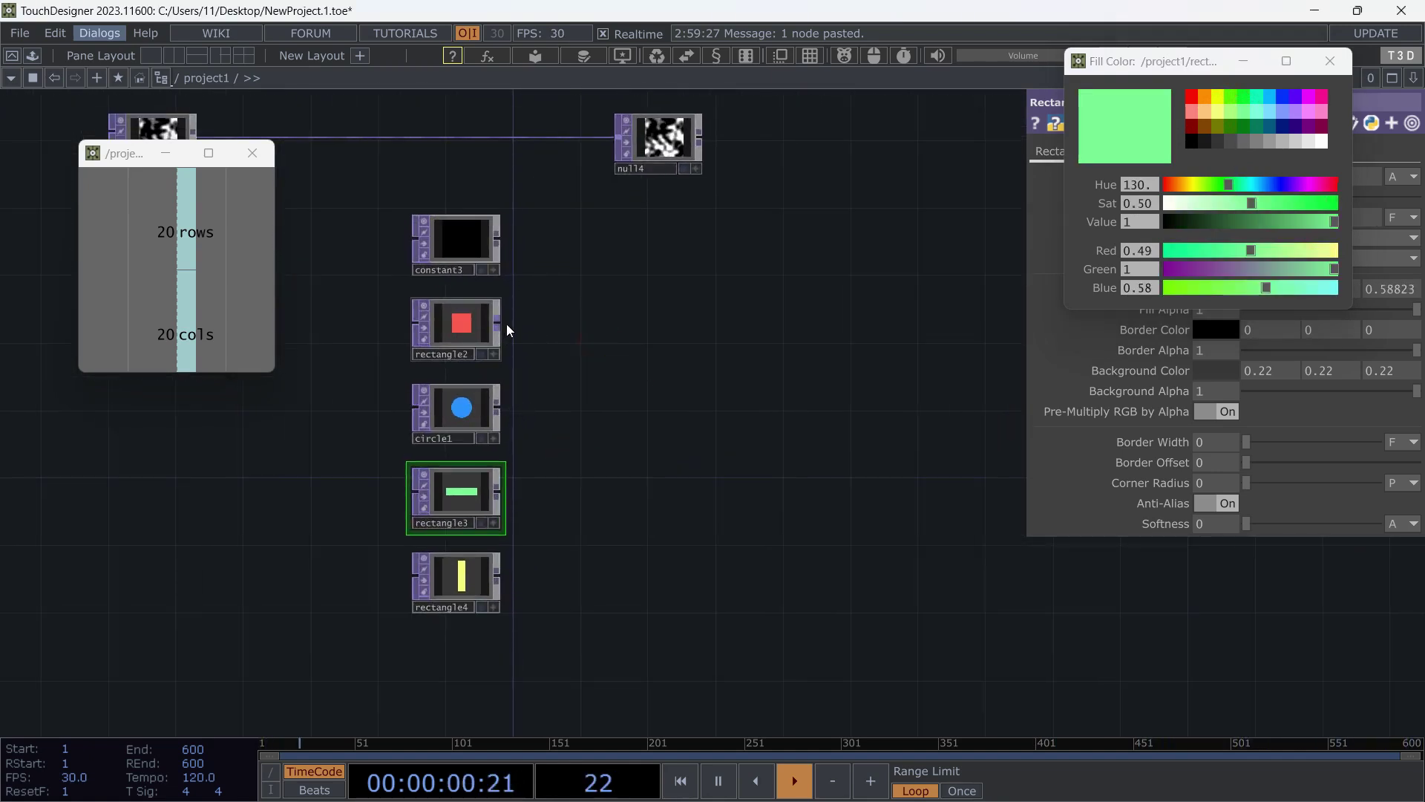
left_click_drag(531, 348, 509, 415)
key("Tab")
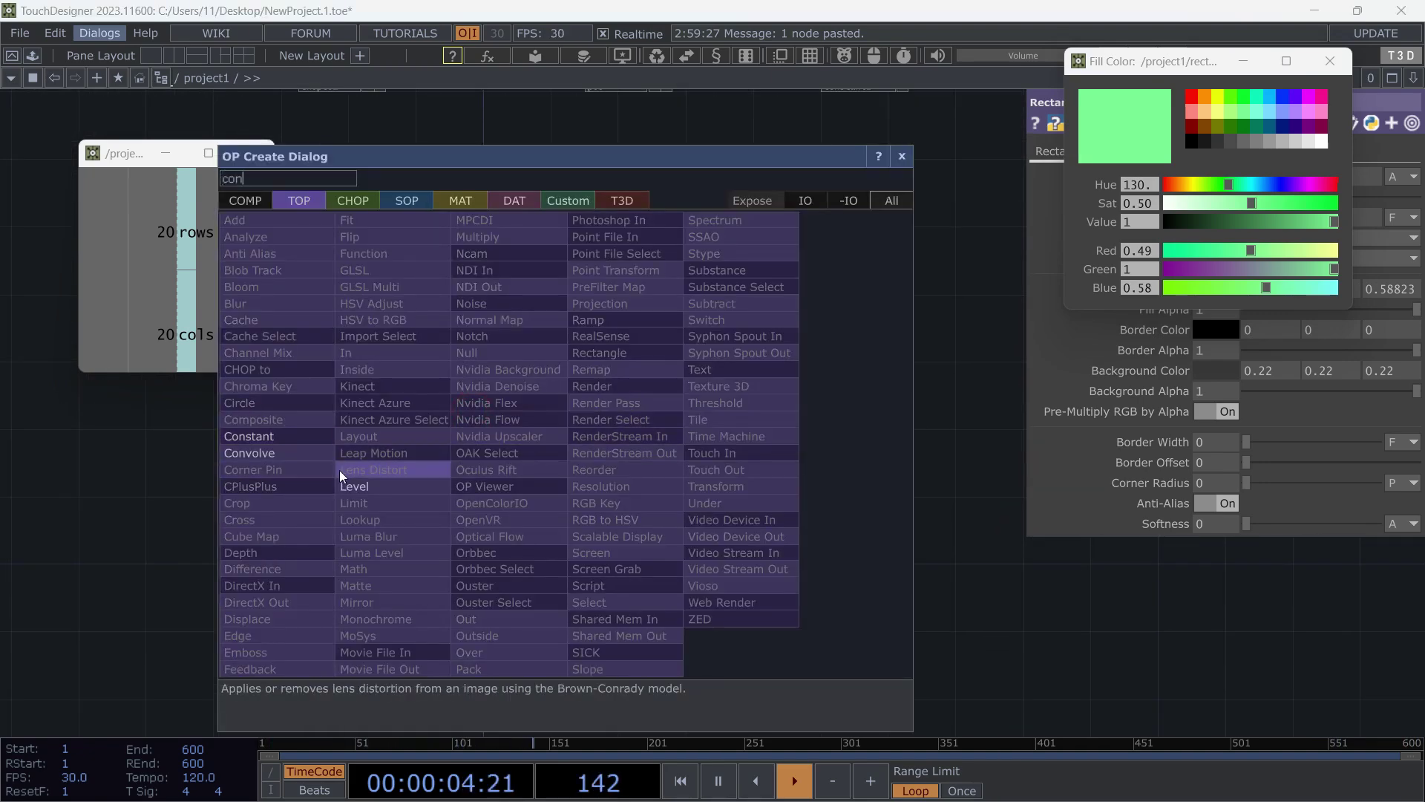
left_click(267, 439)
left_click(583, 412)
Duplicate the new Constant TOP three times and stack the copies below it.
key("ctrl+c")
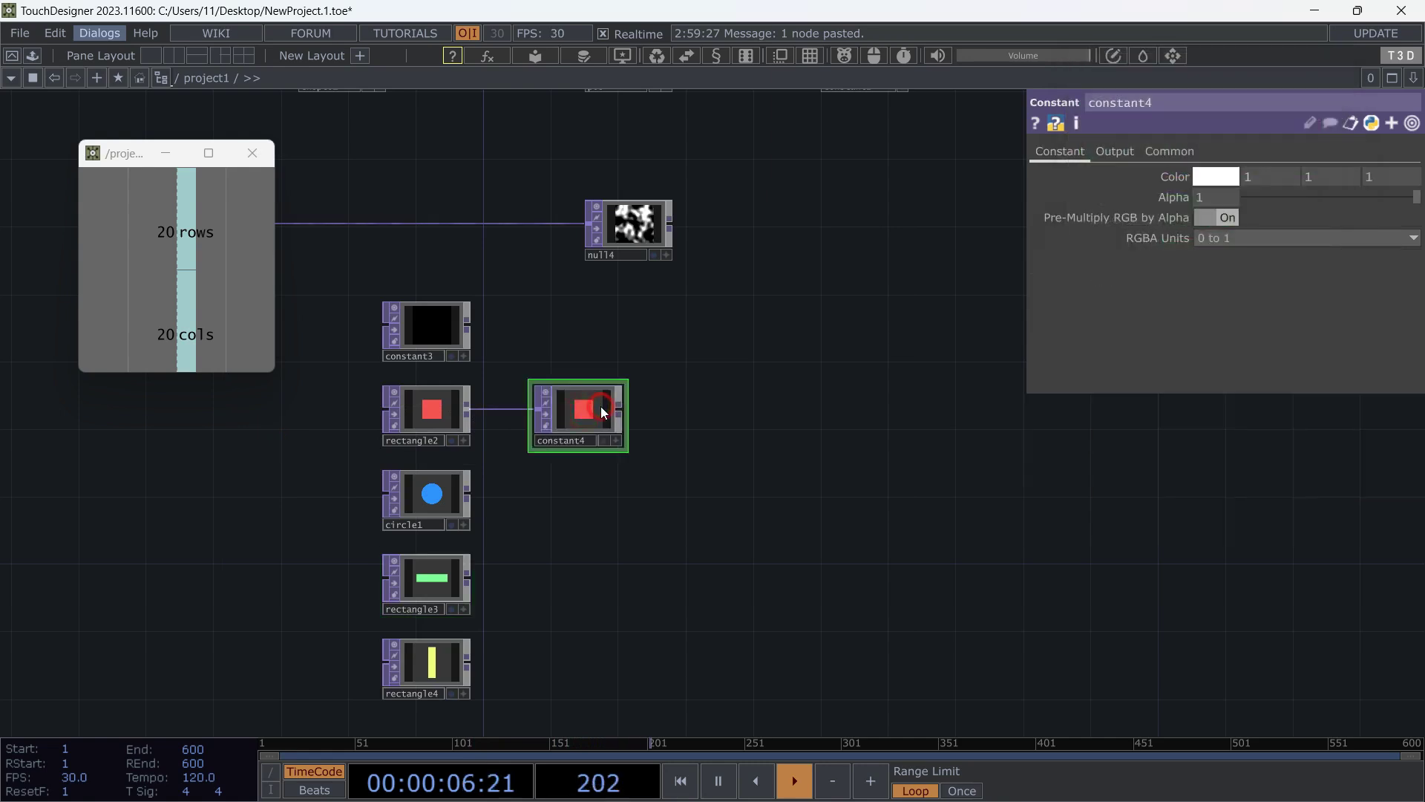
key("ctrl+v")
key("ctrl+v")
key("ctrl+v")
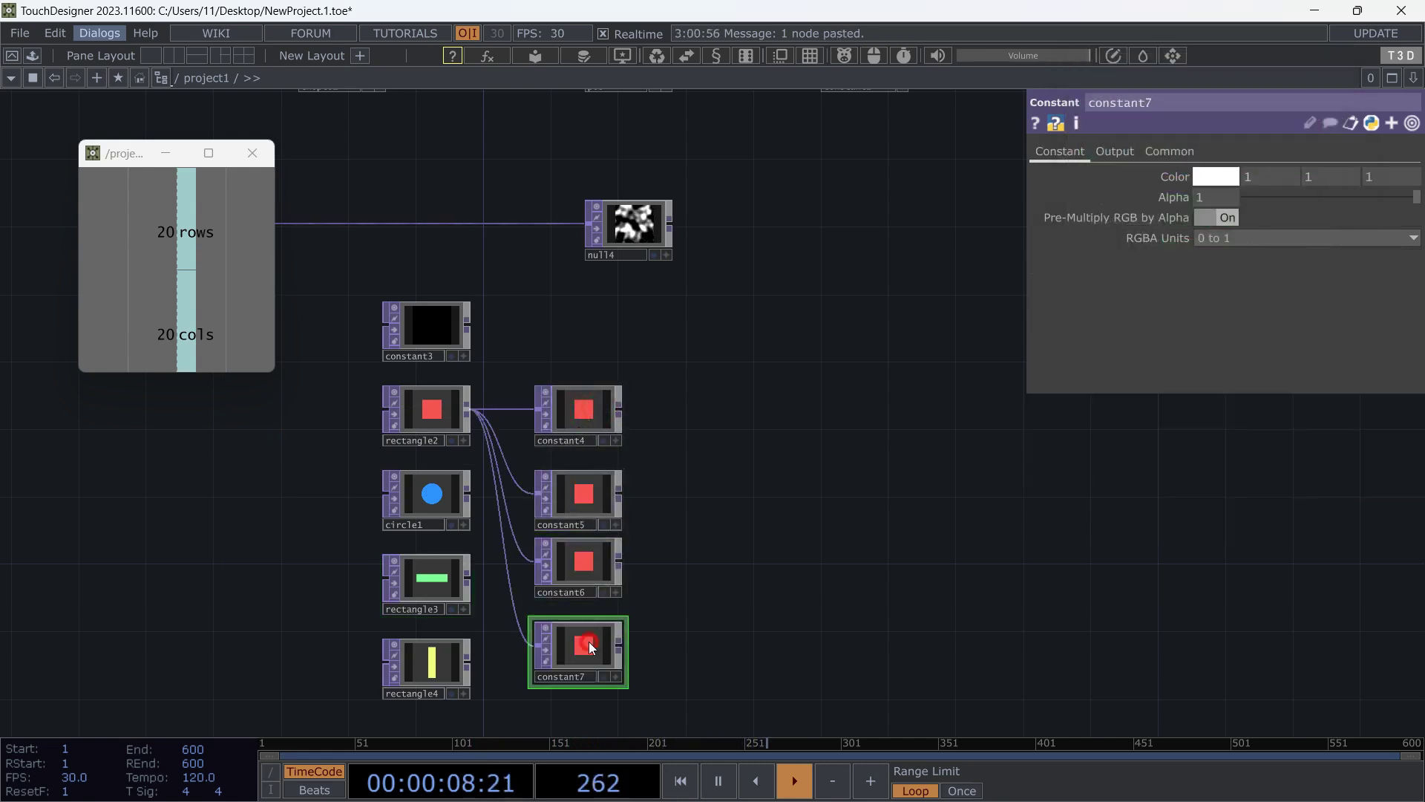
left_click(657, 639)
Connect the tall Rectangle, wide Rectangle and Circle TOPs each to the Constant TOP beside it.
left_click(467, 660)
left_click(536, 660)
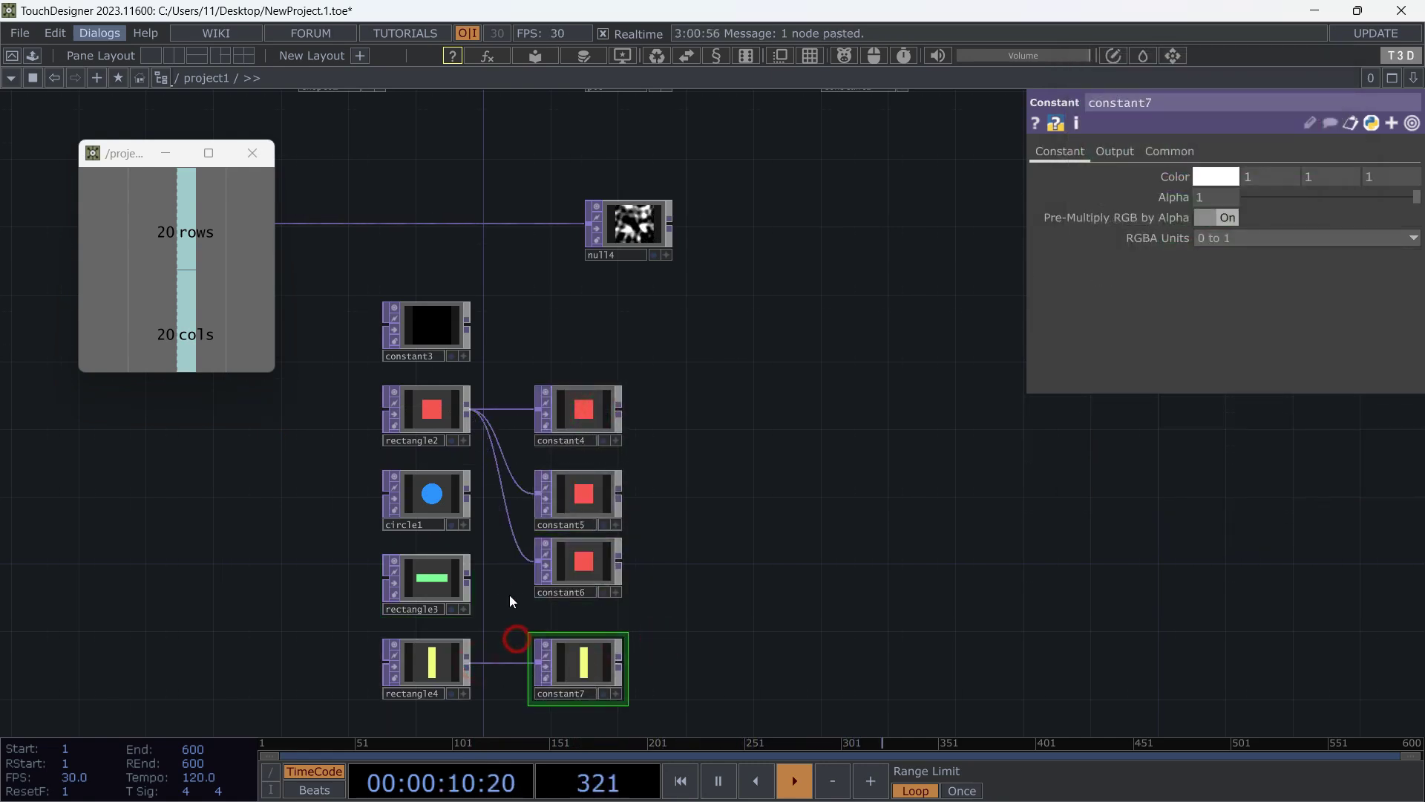
left_click(469, 577)
left_click(536, 562)
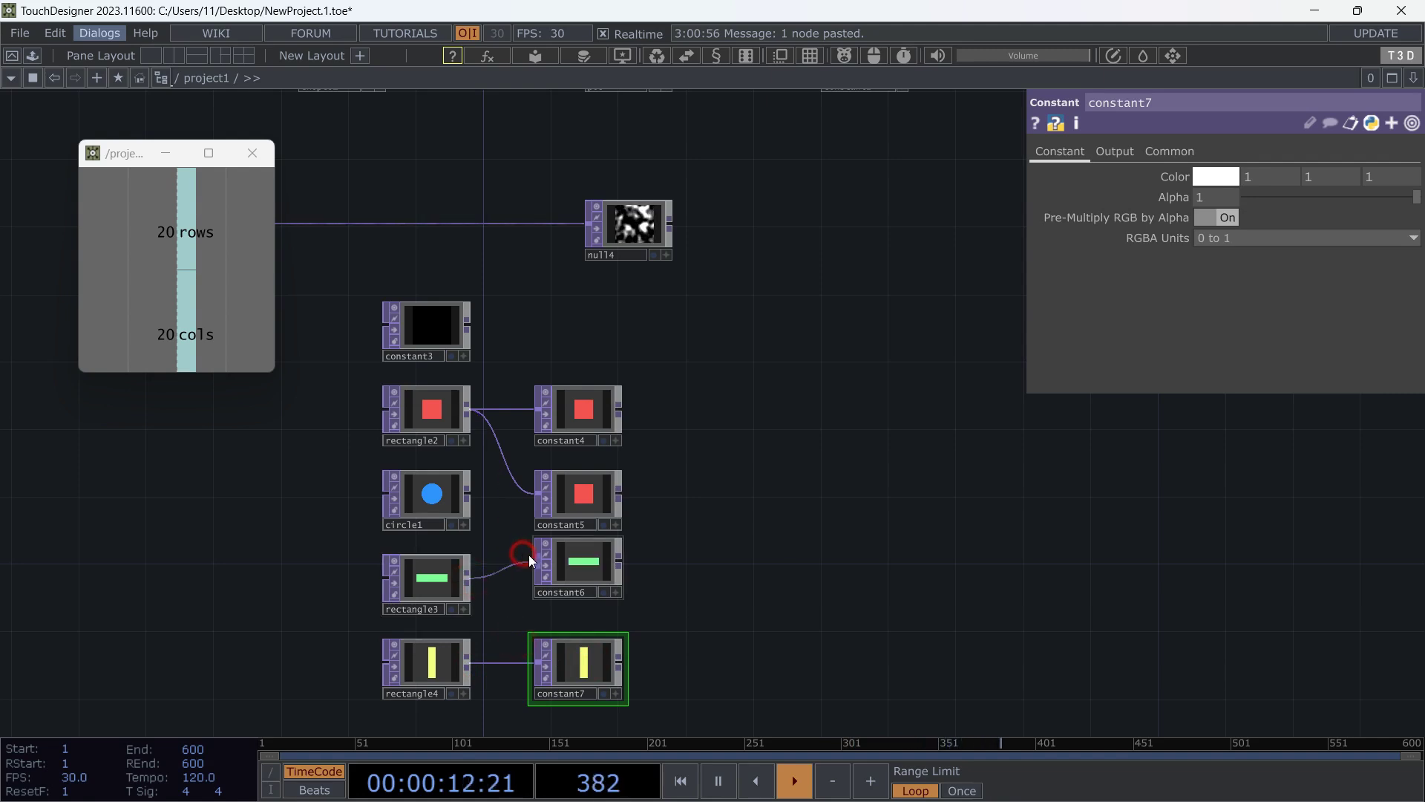
left_click_drag(549, 564, 549, 581)
left_click(467, 494)
left_click(535, 493)
Set the combine operation of the red square's Constant TOP to Add.
left_click(599, 409)
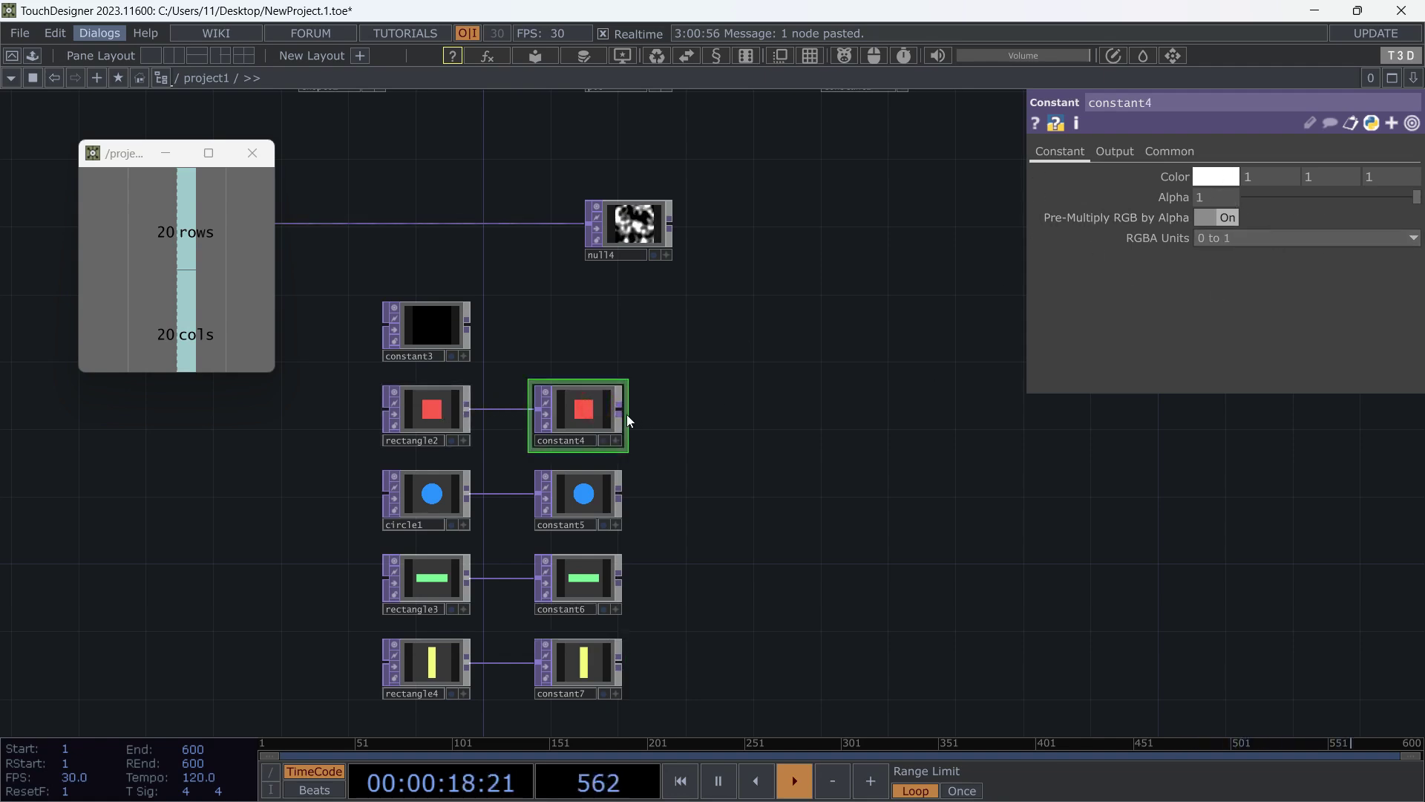
left_click(1130, 153)
left_click(1229, 198)
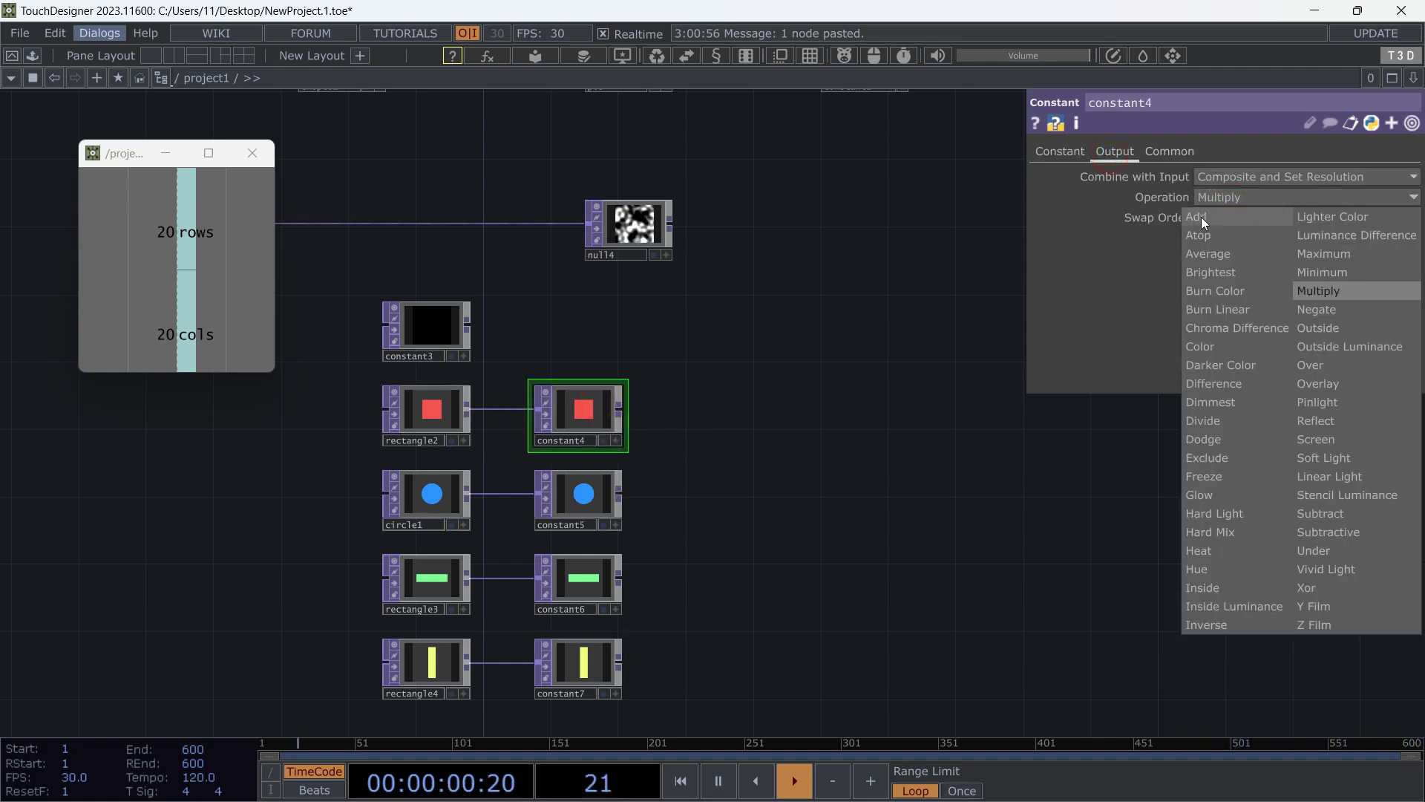
left_click(1199, 217)
Set the red square's Constant TOP color to light red (1, 0.47674, 0.437) and its alpha to about 0.043.
left_click(1063, 147)
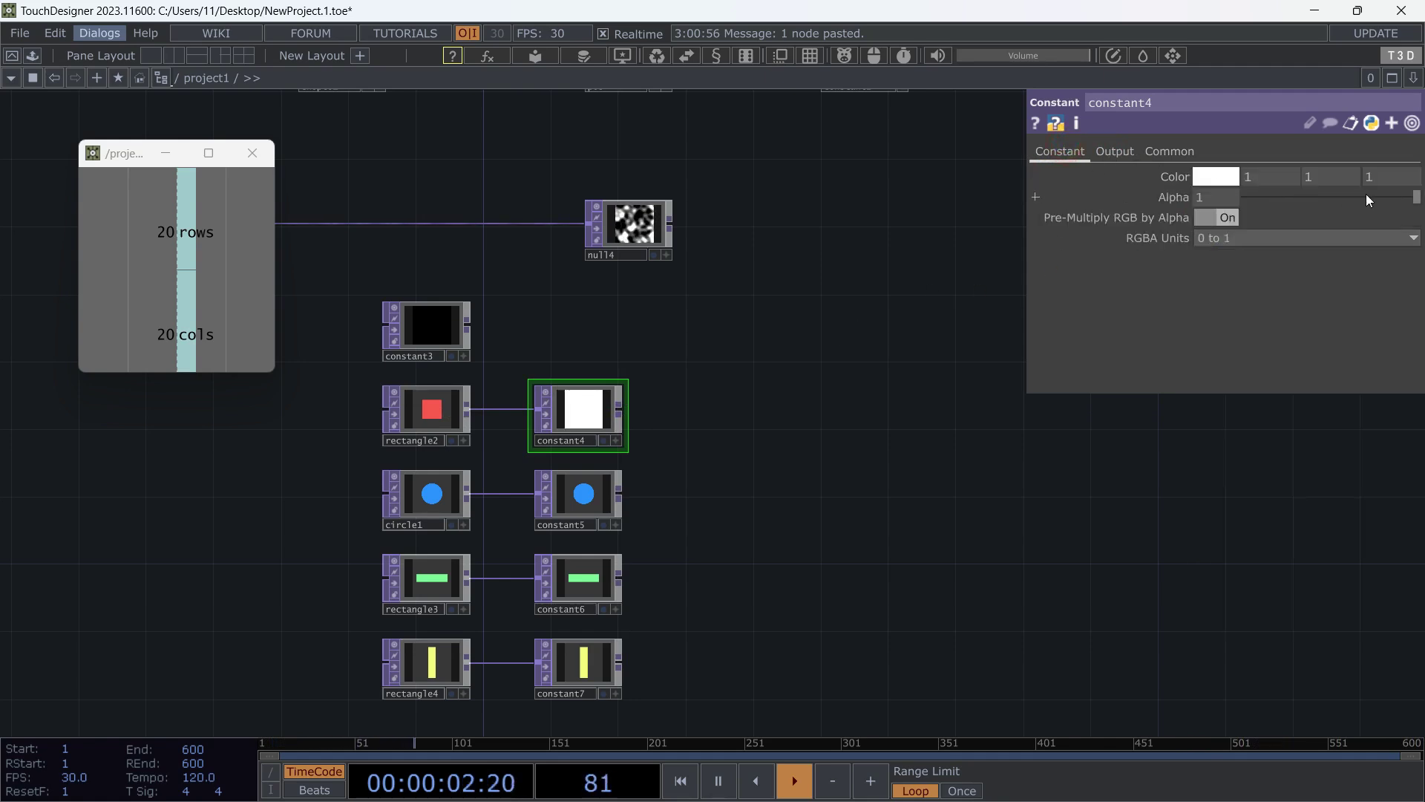
left_click(1209, 176)
left_click_drag(1194, 202, 1262, 205)
left_click(1329, 61)
left_click_drag(1416, 197, 1330, 195)
Set the circle's Constant TOP color to light blue (0.392, 0.64533, 1) and its alpha to about 0.533.
left_click(594, 491)
left_click(1208, 179)
left_click(1330, 63)
scroll(779, 413, "down", 3)
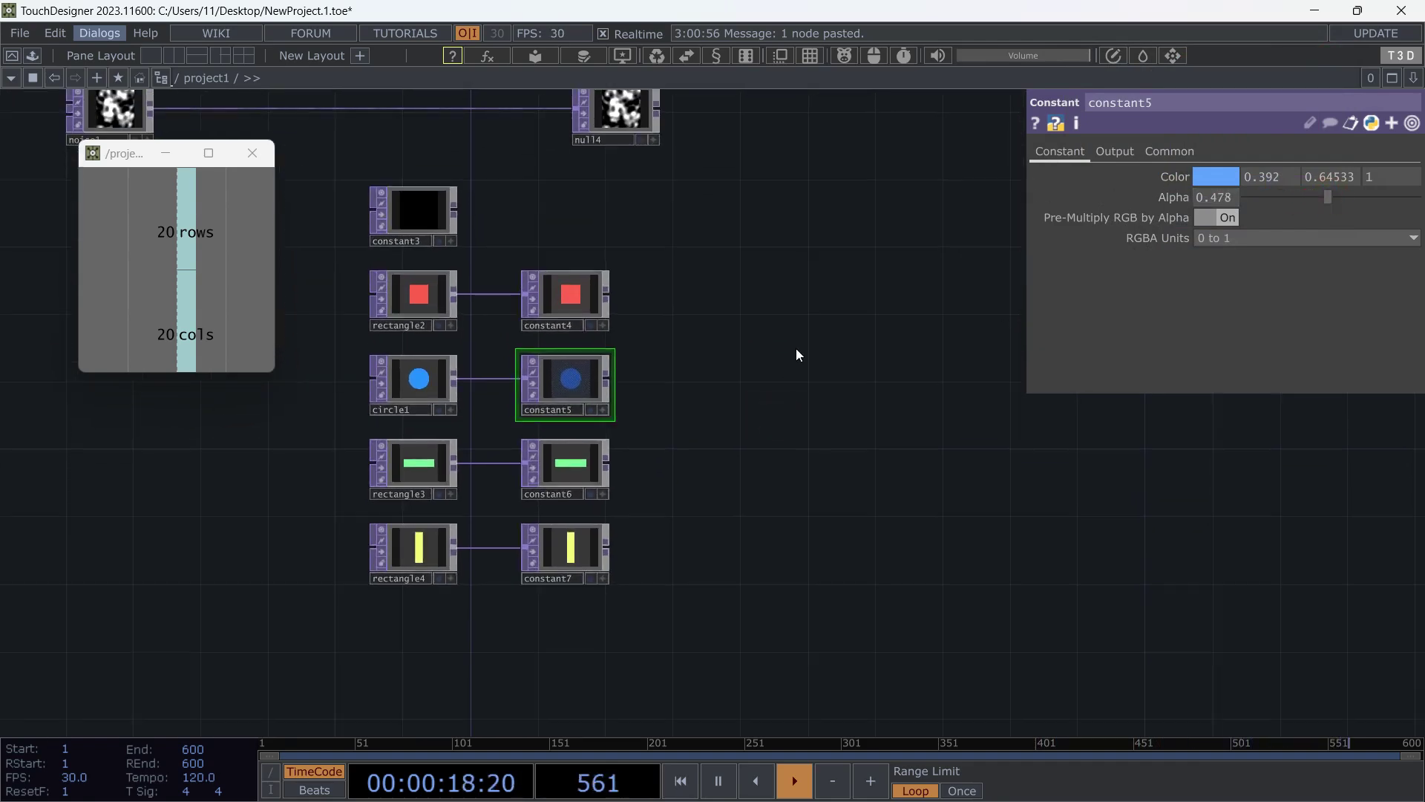
scroll(653, 392, "up", 4)
scroll(514, 345, "down", 2)
left_click_drag(698, 441, 815, 464)
scroll(772, 457, "down", 2)
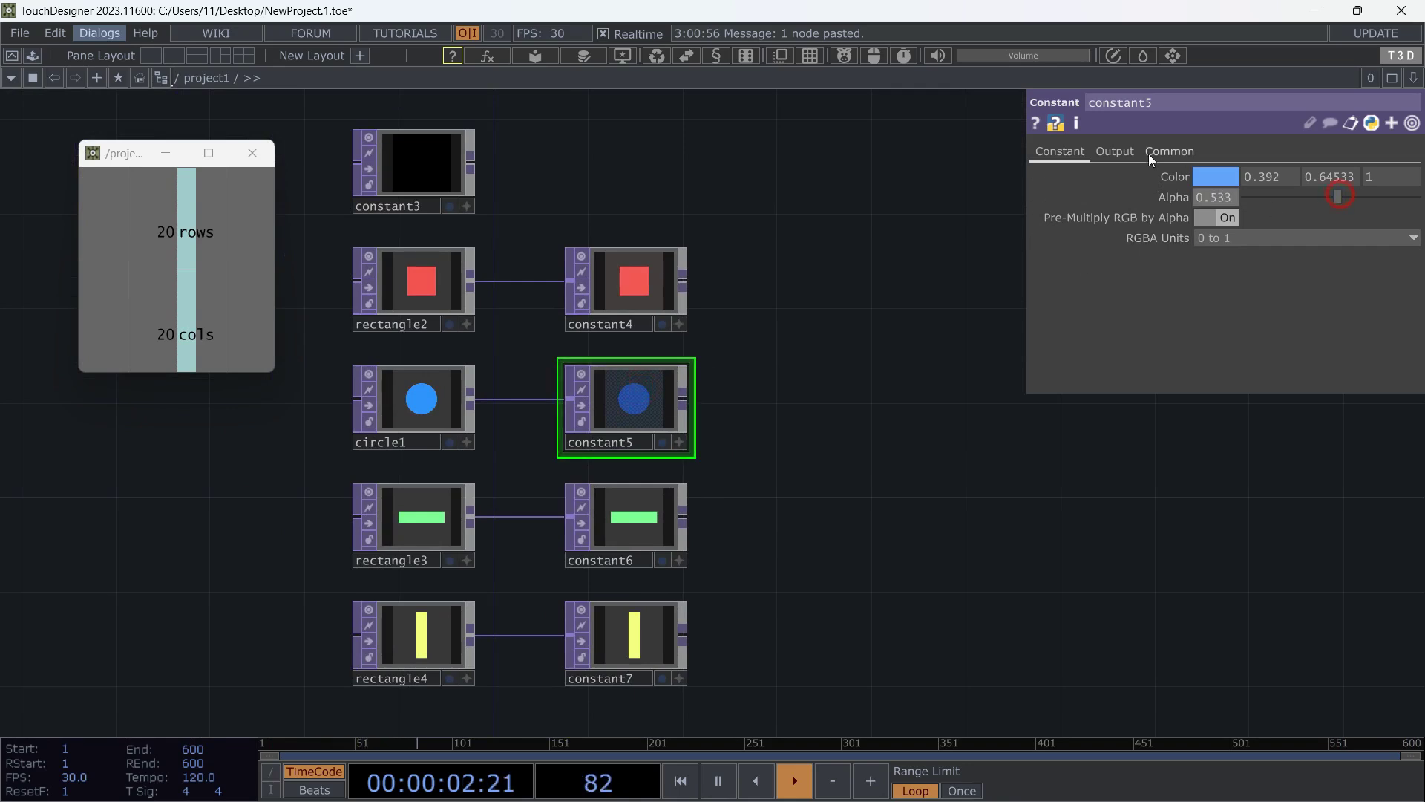
Set the combine operation of the circle's Constant TOP to Add and lower its alpha for a faint blue background.
left_click(1115, 150)
left_click(1225, 197)
left_click(1214, 213)
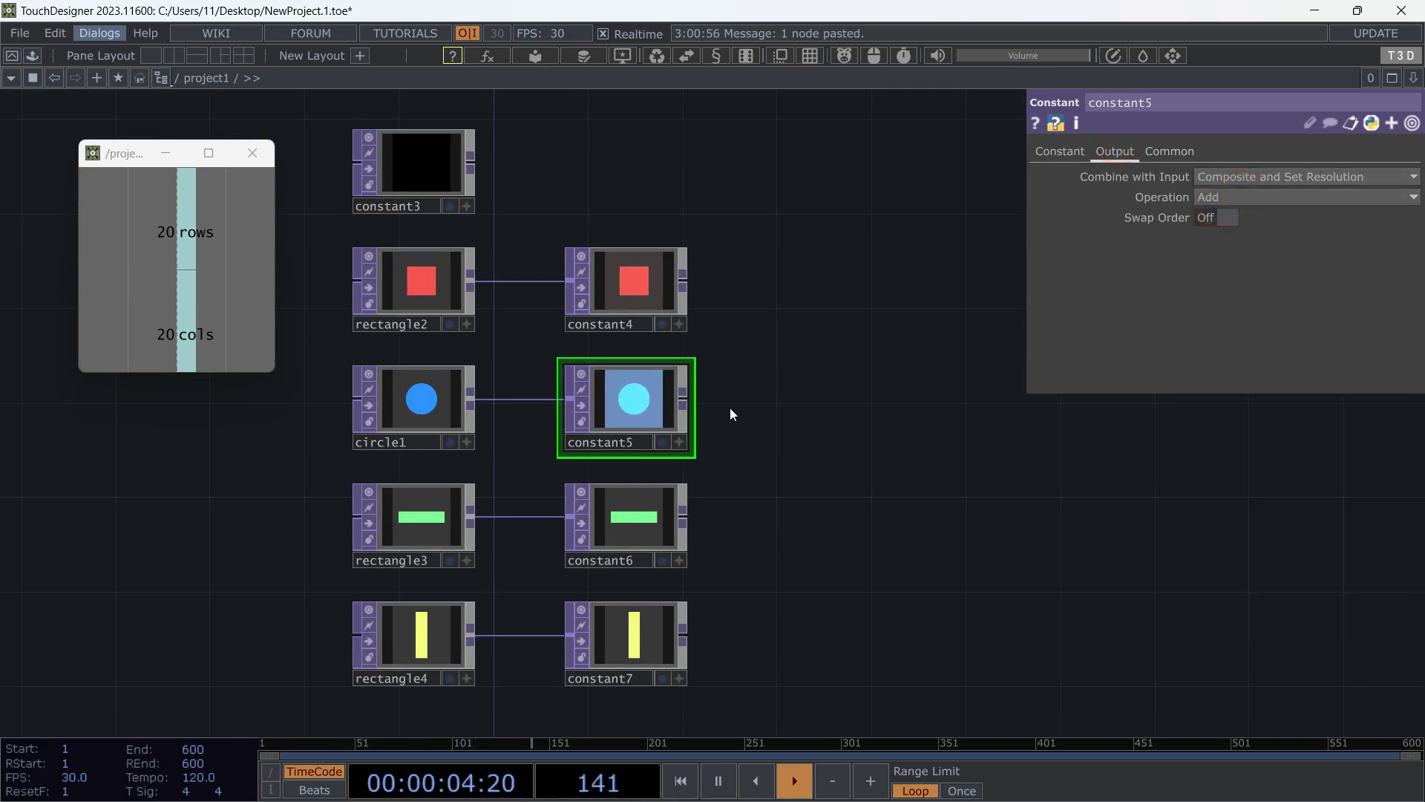
left_click(1043, 151)
left_click_drag(1331, 198, 1284, 195)
Set the combine operation of the wide green rectangle's Constant TOP to Add.
left_click(631, 520)
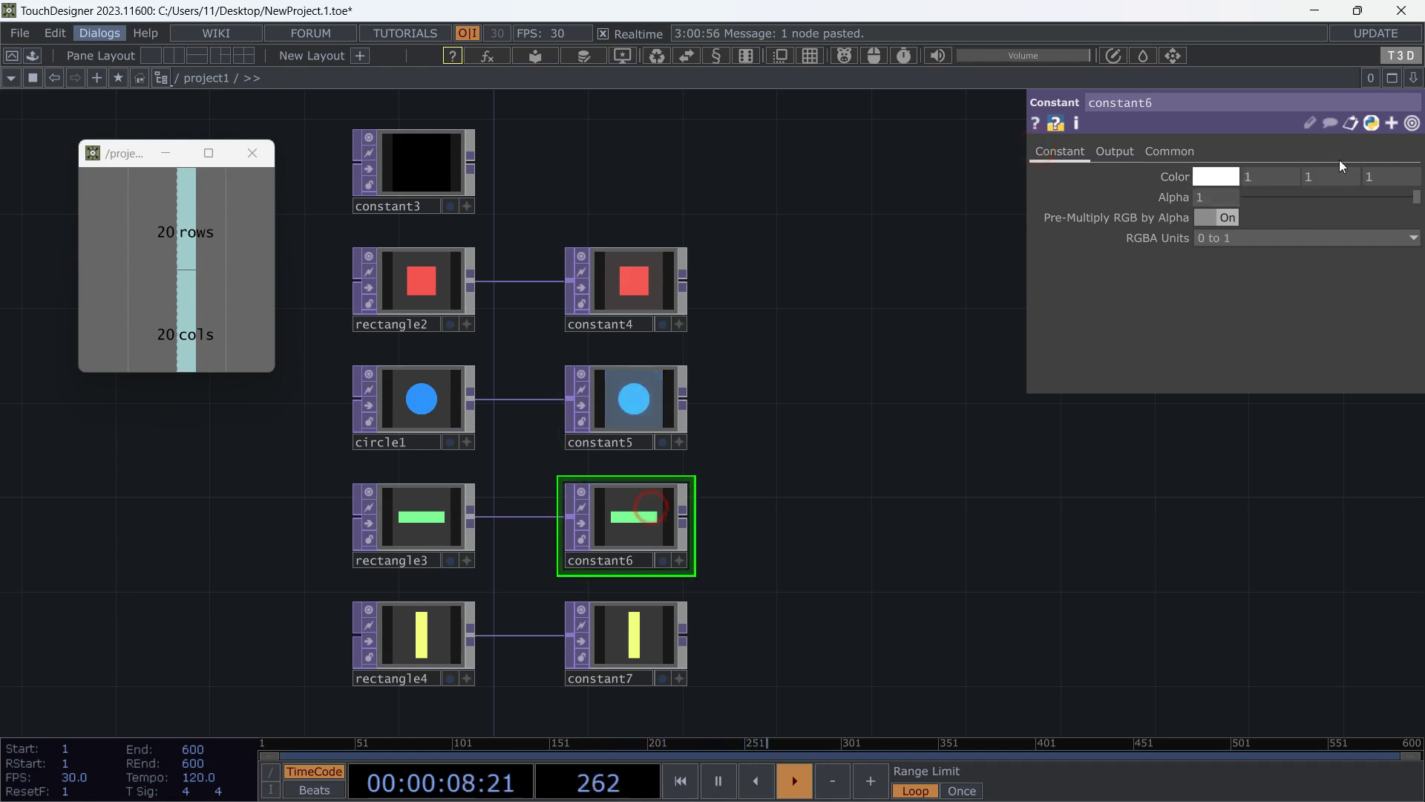
left_click(1114, 150)
left_click(1258, 198)
left_click(1206, 216)
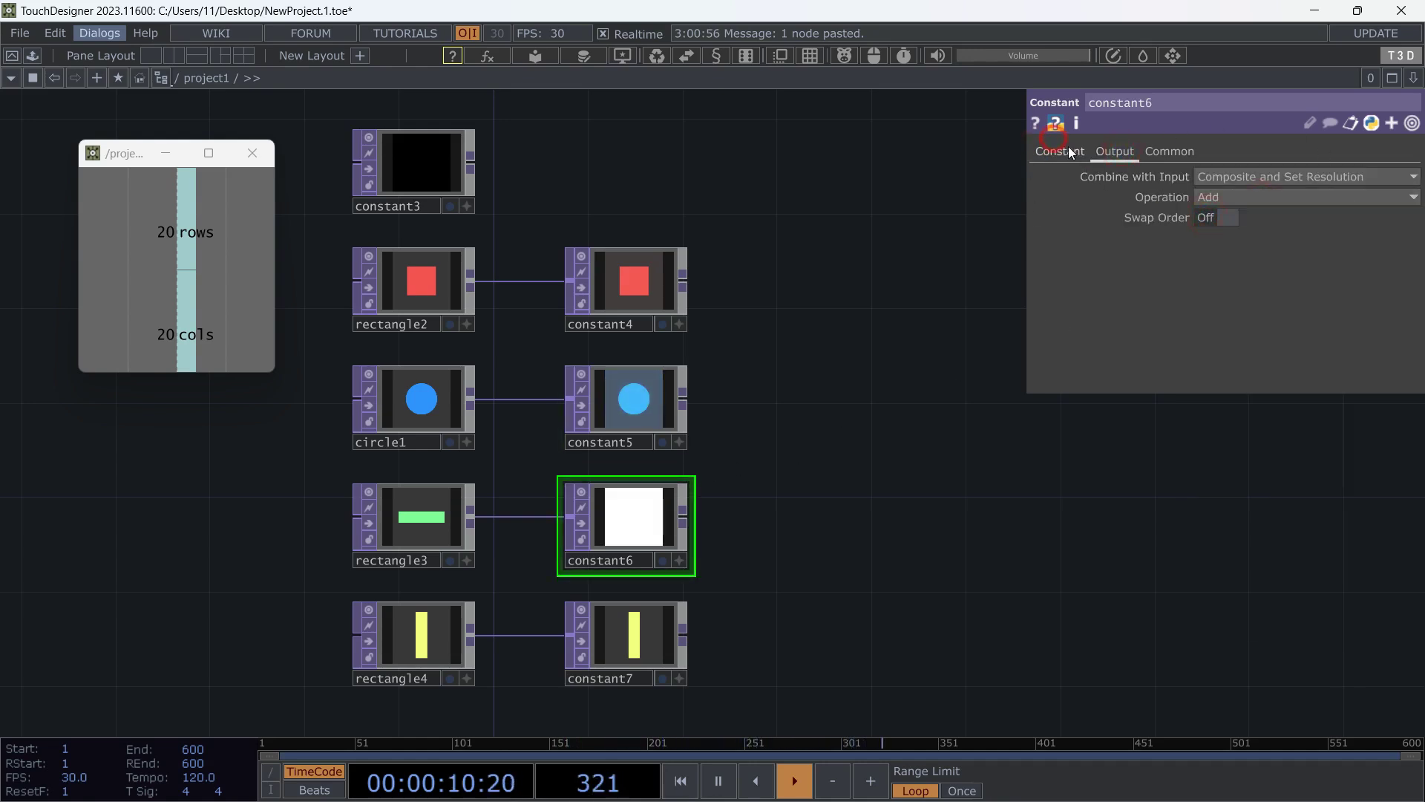
Set the wide green rectangle's Constant TOP color to mint green (0.543, 1, 0.84766) and its alpha to about 0.158.
left_click(1071, 152)
left_click(1217, 177)
mouse_move(1254, 193)
left_mouse_down()
mouse_move(1243, 185)
mouse_move(1232, 203)
mouse_move(1305, 193)
mouse_move(1274, 195)
left_mouse_up()
left_click(1330, 61)
Set the combine operation of the tall yellow rectangle's Constant TOP to Add.
left_click_drag(786, 557, 788, 481)
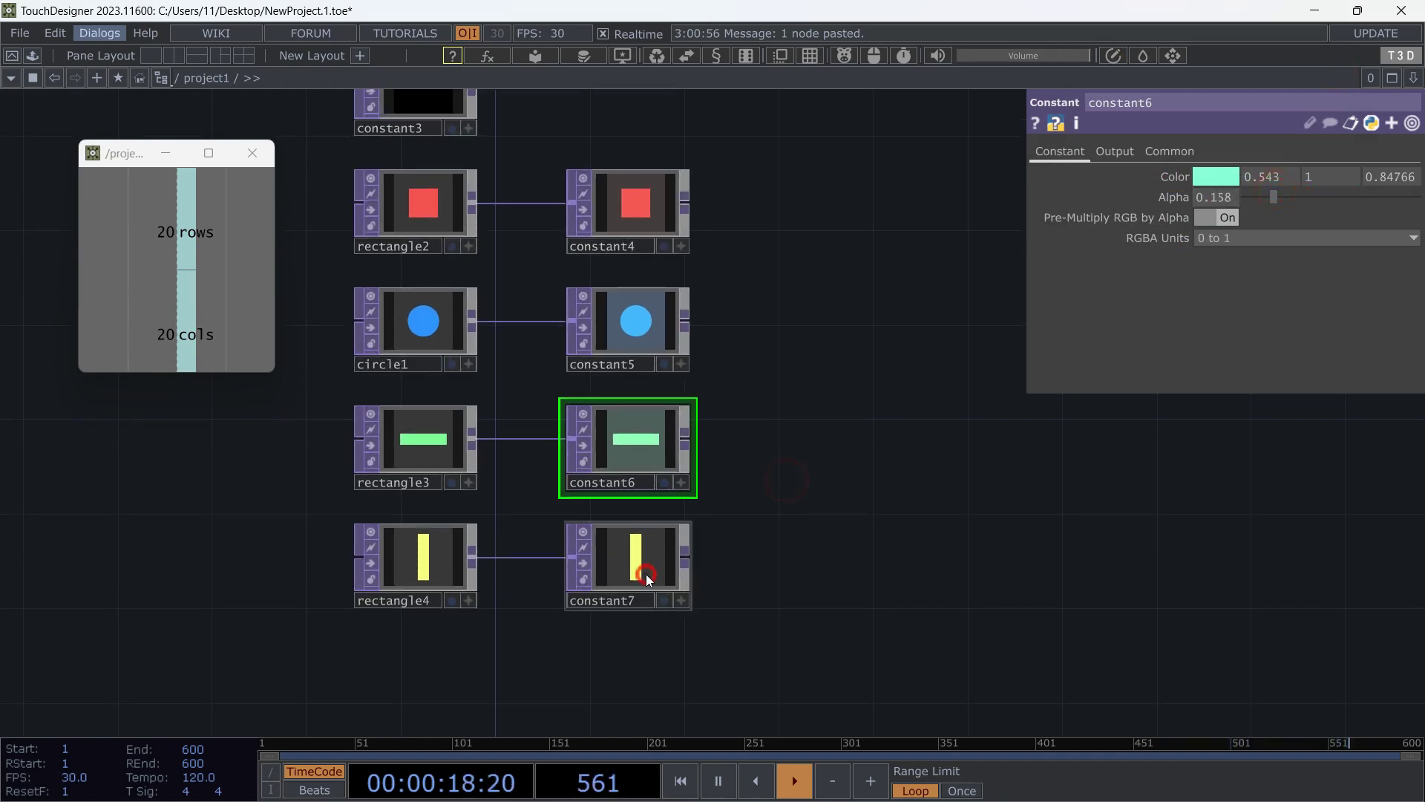
left_click(646, 573)
left_click(1115, 151)
left_click(1195, 195)
left_click(1202, 214)
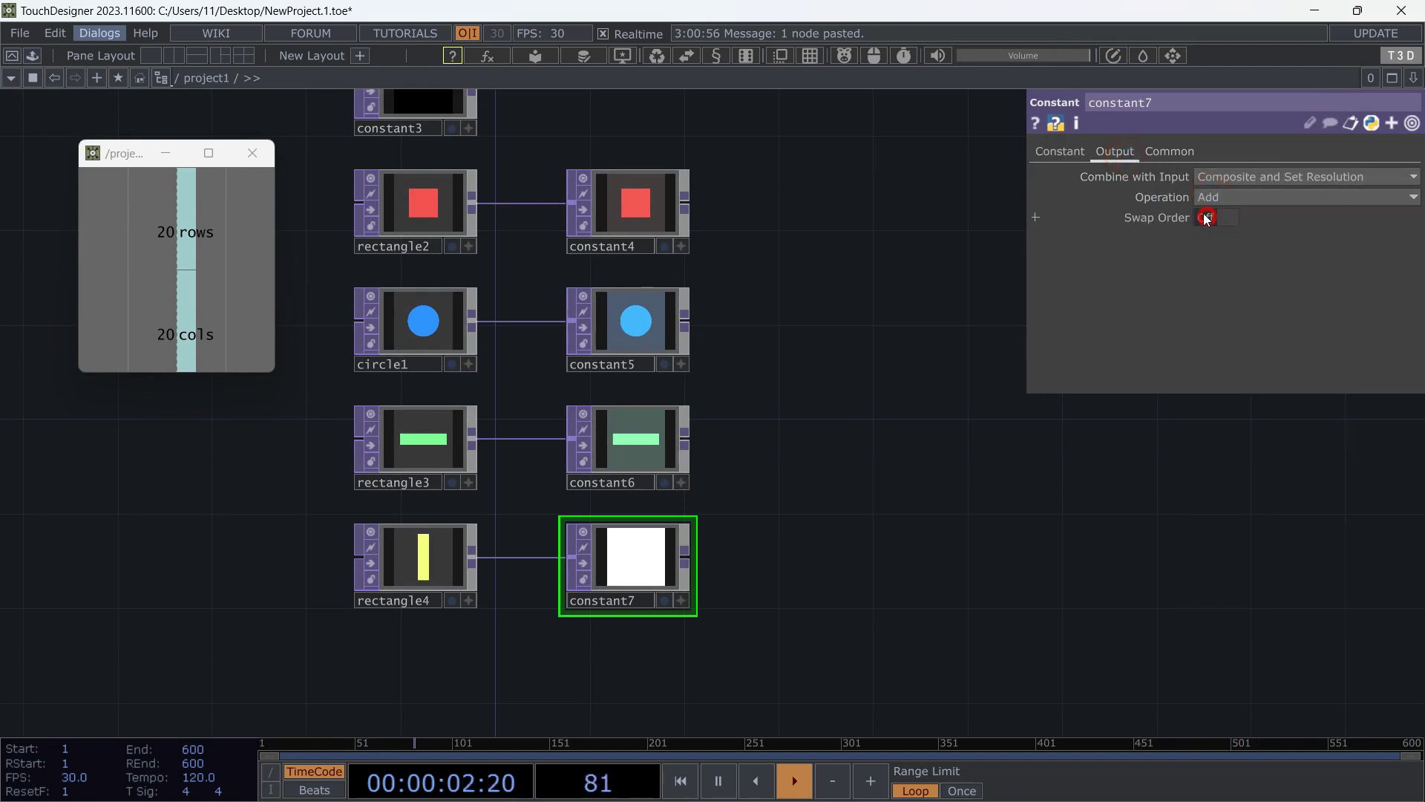
Set the tall yellow rectangle's Constant TOP color to pale yellow (0.95737, 1, 0.504) and its alpha to about 0.087.
left_click(1079, 150)
left_click(1205, 176)
left_click(1217, 110)
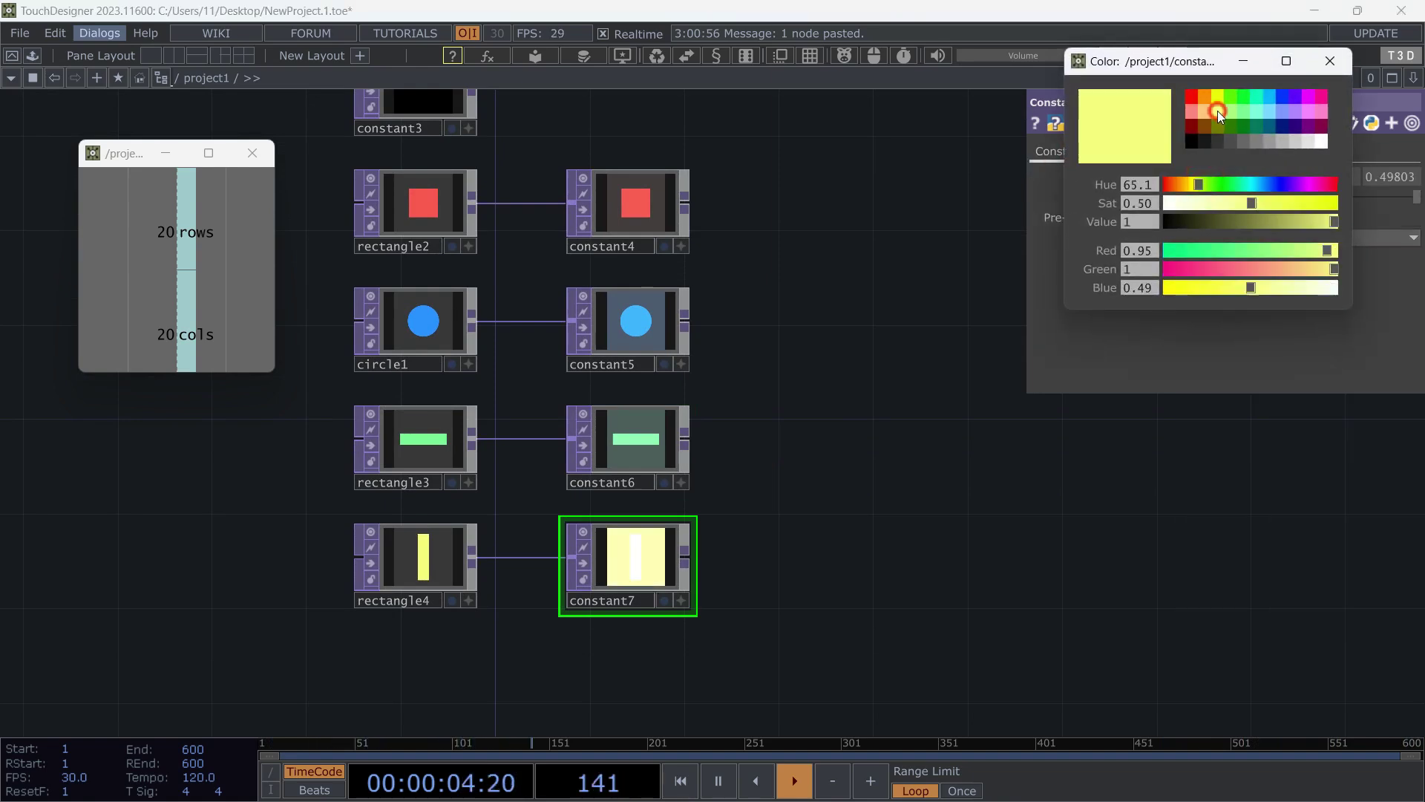
left_click_drag(1251, 201, 1253, 204)
left_click(1330, 61)
left_click_drag(1392, 199, 1264, 195)
Append a Switch TOP to the output of the black Constant TOP.
left_click_drag(941, 462, 875, 477)
scroll(830, 475, "down", 2)
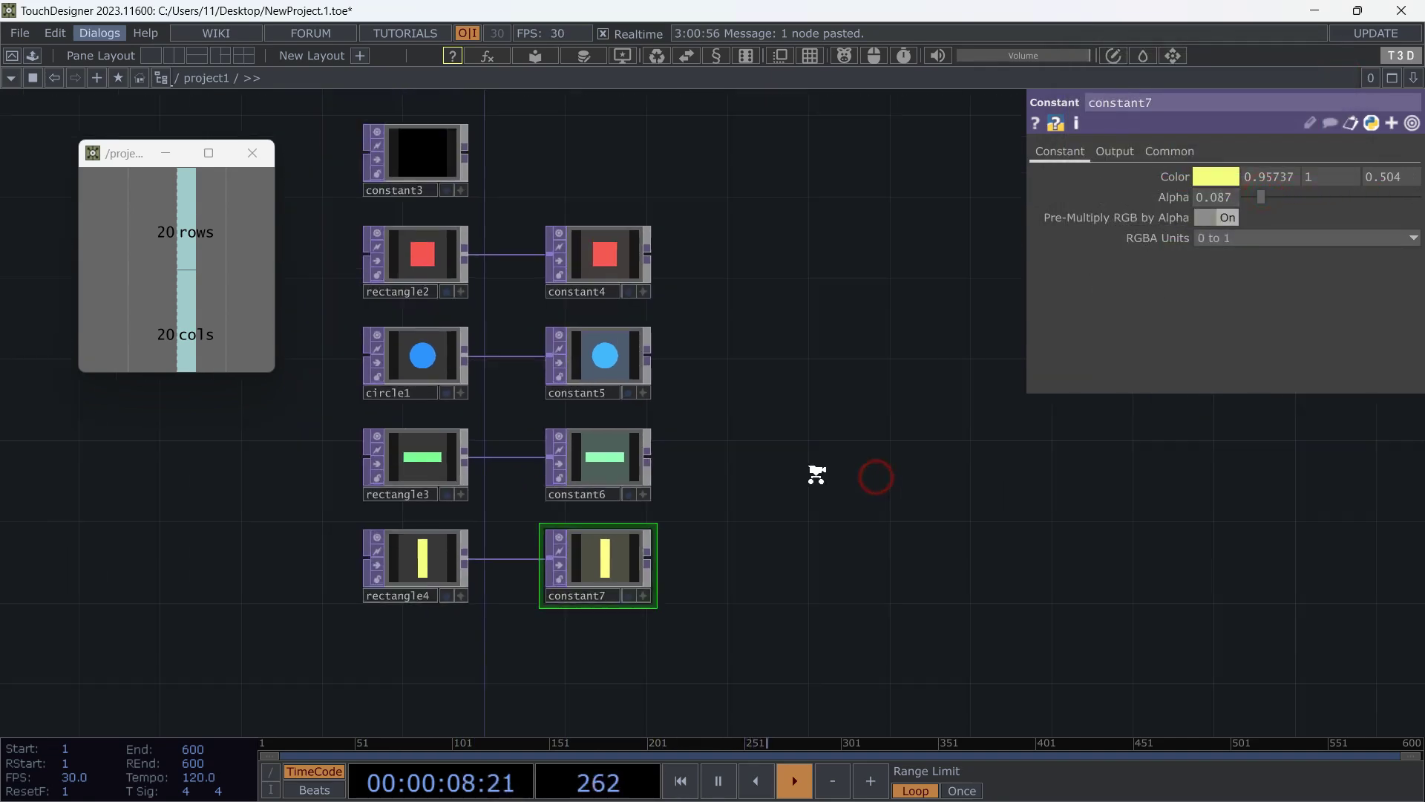
left_click_drag(826, 287, 759, 398)
left_click_drag(651, 412, 543, 444)
right_click(358, 349)
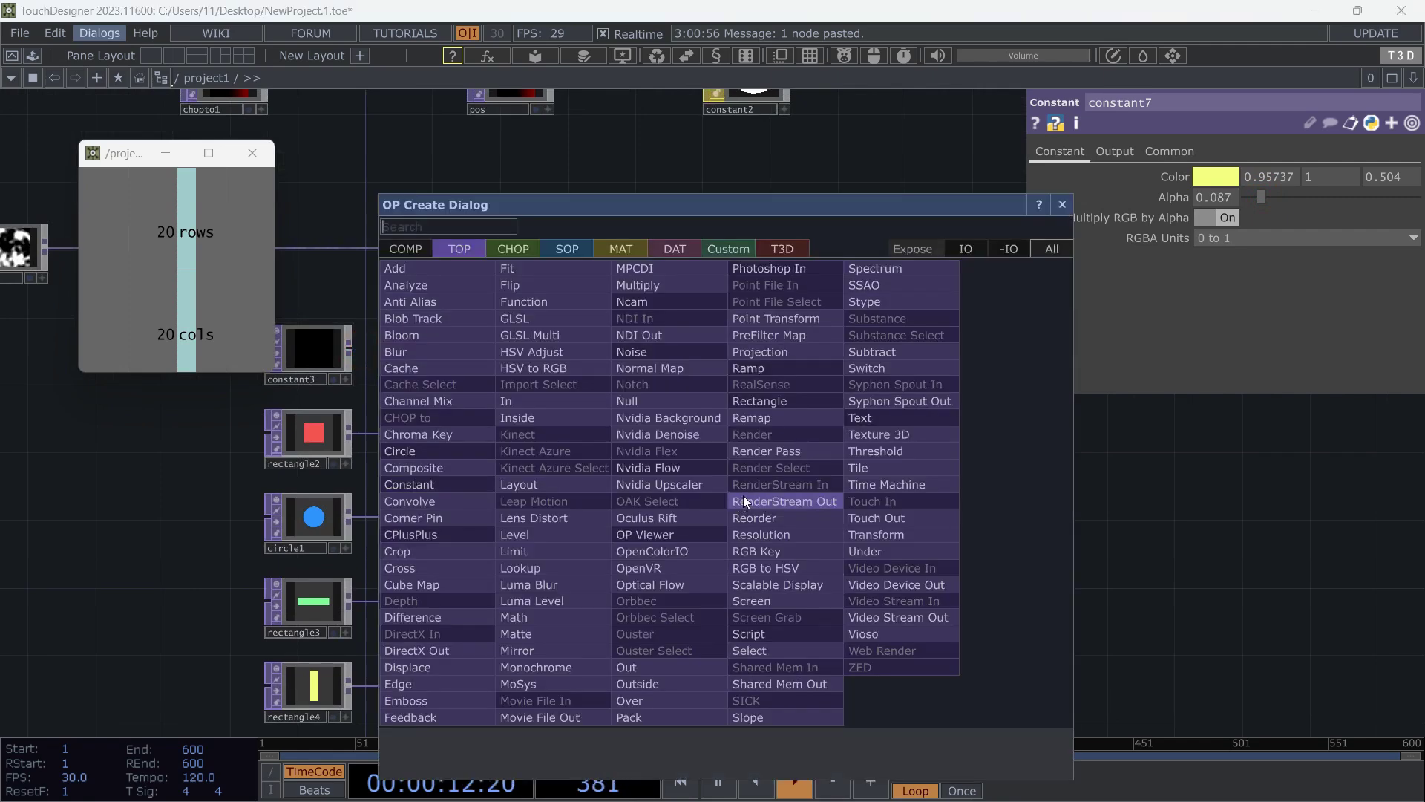
left_click(880, 368)
left_click(739, 541)
Connect the four colored Constant TOPs to the Switch TOP's input as additional sources.
left_click_drag(550, 482, 606, 391)
right_click_drag(614, 312, 486, 664)
left_click(561, 332)
left_click(769, 434)
left_click(786, 517)
left_click_drag(811, 345, 755, 359)
left_click_drag(753, 444, 687, 432)
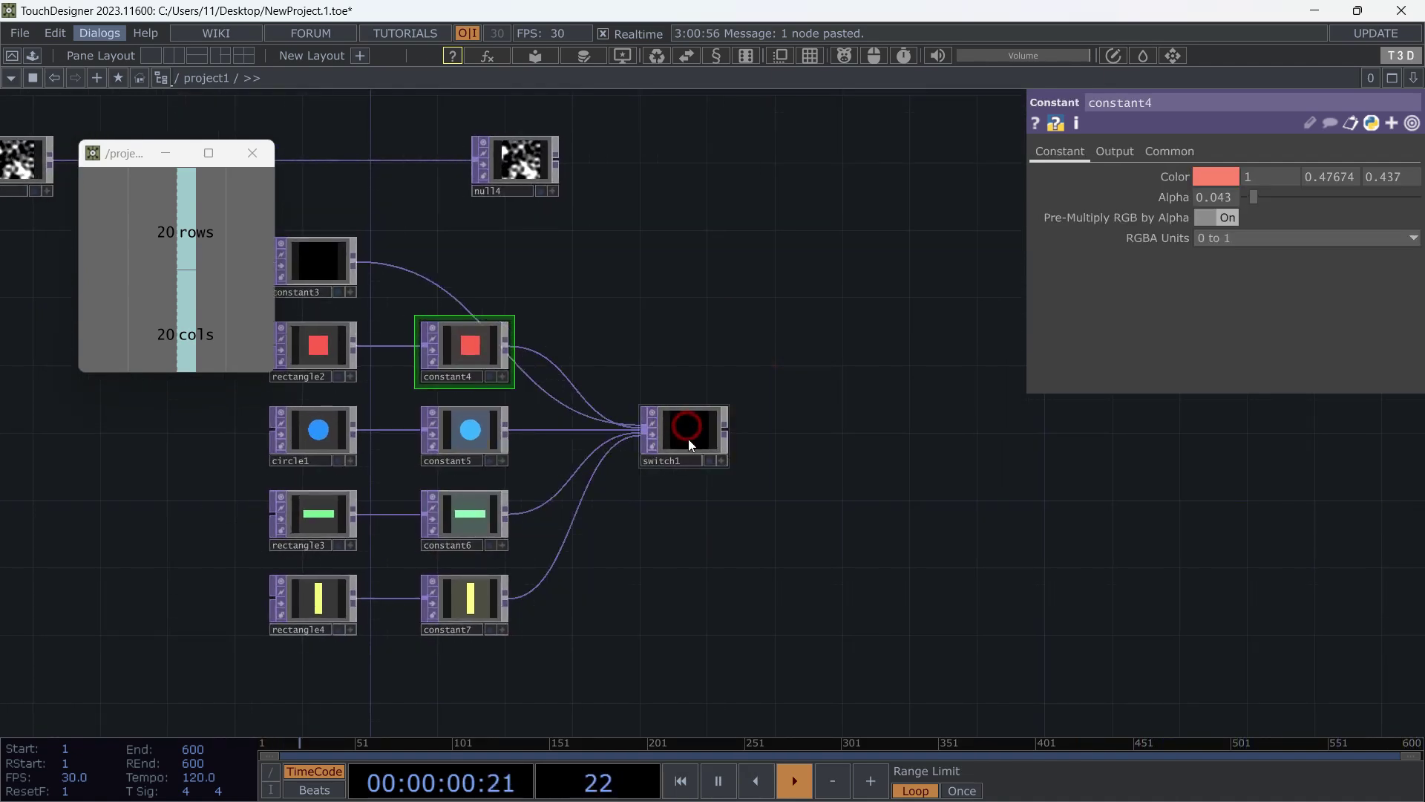
Append a Null TOP after the Switch TOP, leaving space between them.
left_click(688, 434)
key("alt+n")
left_click(884, 435)
left_click_drag(846, 338, 725, 391)
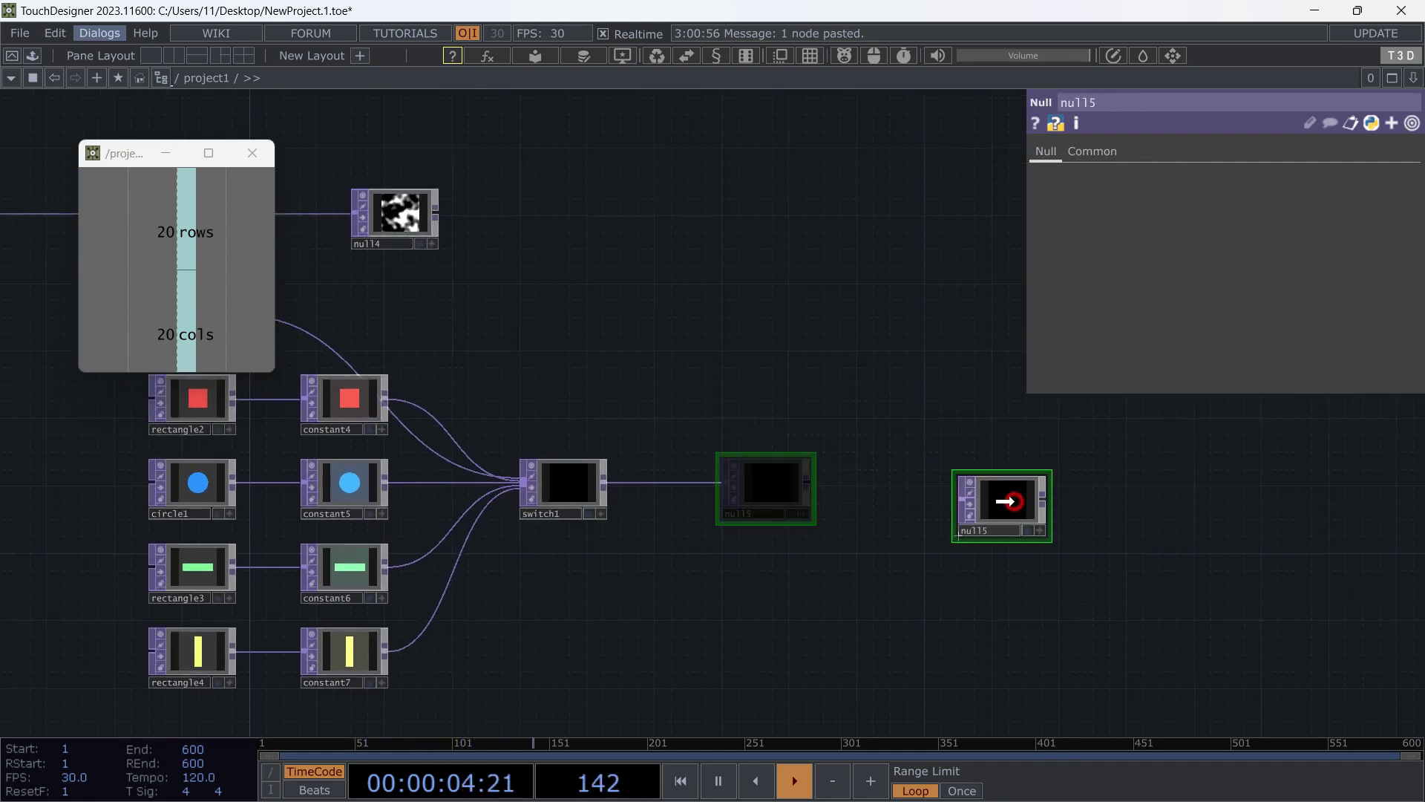
left_click(1012, 503)
Insert a Texture 3D TOP between the Switch TOP and the Null TOP.
right_click(790, 483)
left_click(812, 460)
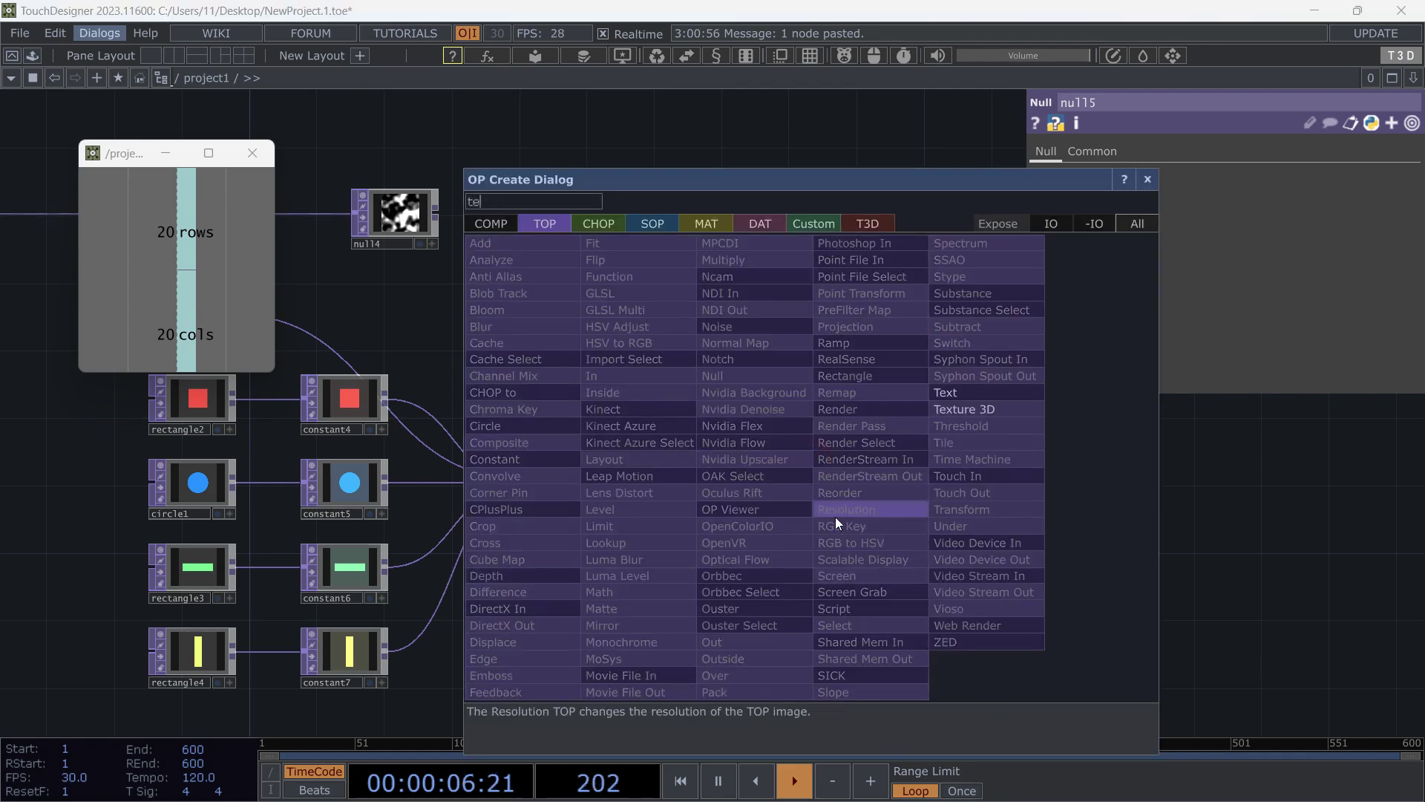
left_click(965, 424)
left_click(767, 486)
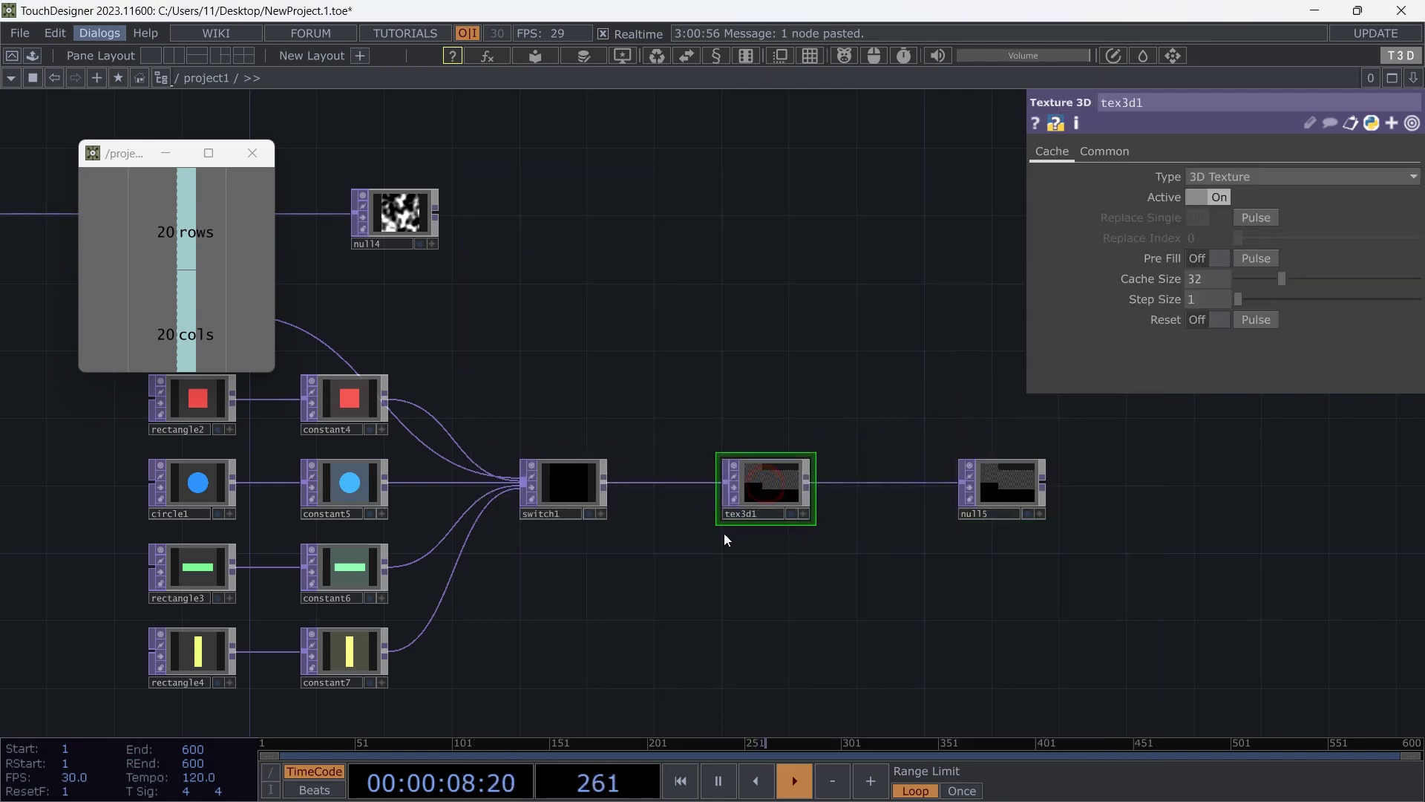
Set the Texture 3D TOP's type to 2D Texture Array and turn Active off.
left_click(1215, 176)
left_click(1221, 215)
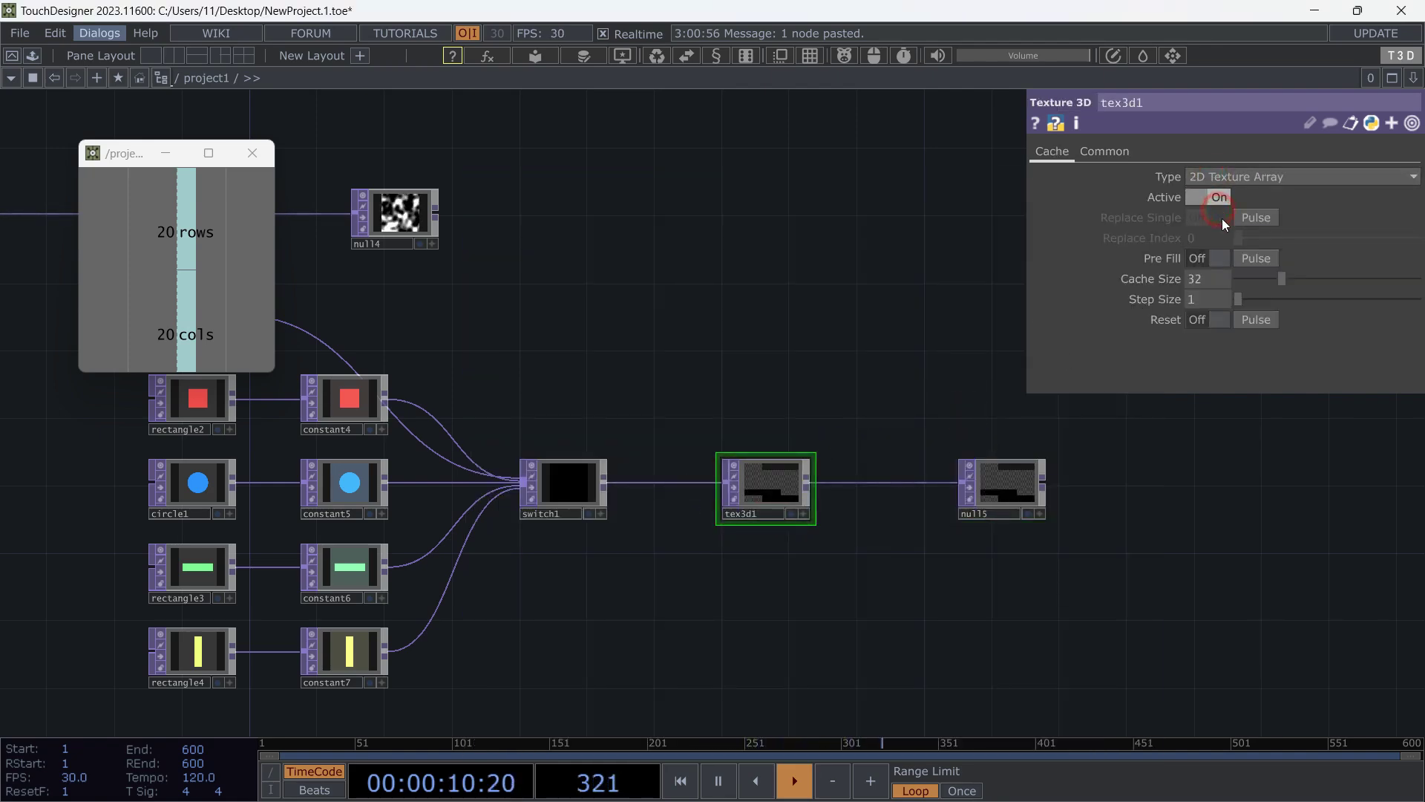
left_click_drag(880, 325, 868, 285)
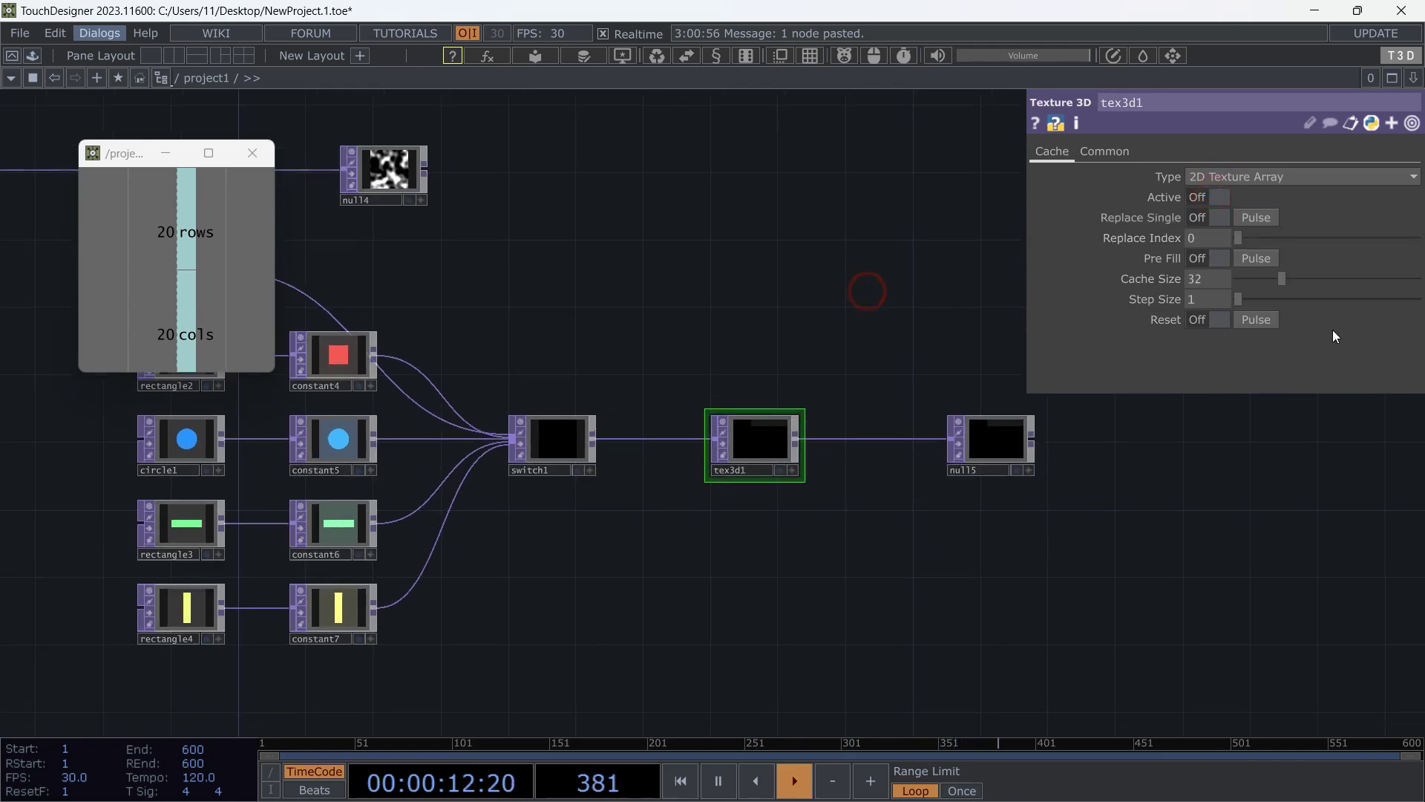
Set the Texture 3D TOP's Cache Size to the expression len(op('switch1').inputs) and pulse Reset.
left_click_drag(735, 324, 746, 409)
scroll(785, 553, "down", 3)
scroll(648, 550, "up", 2)
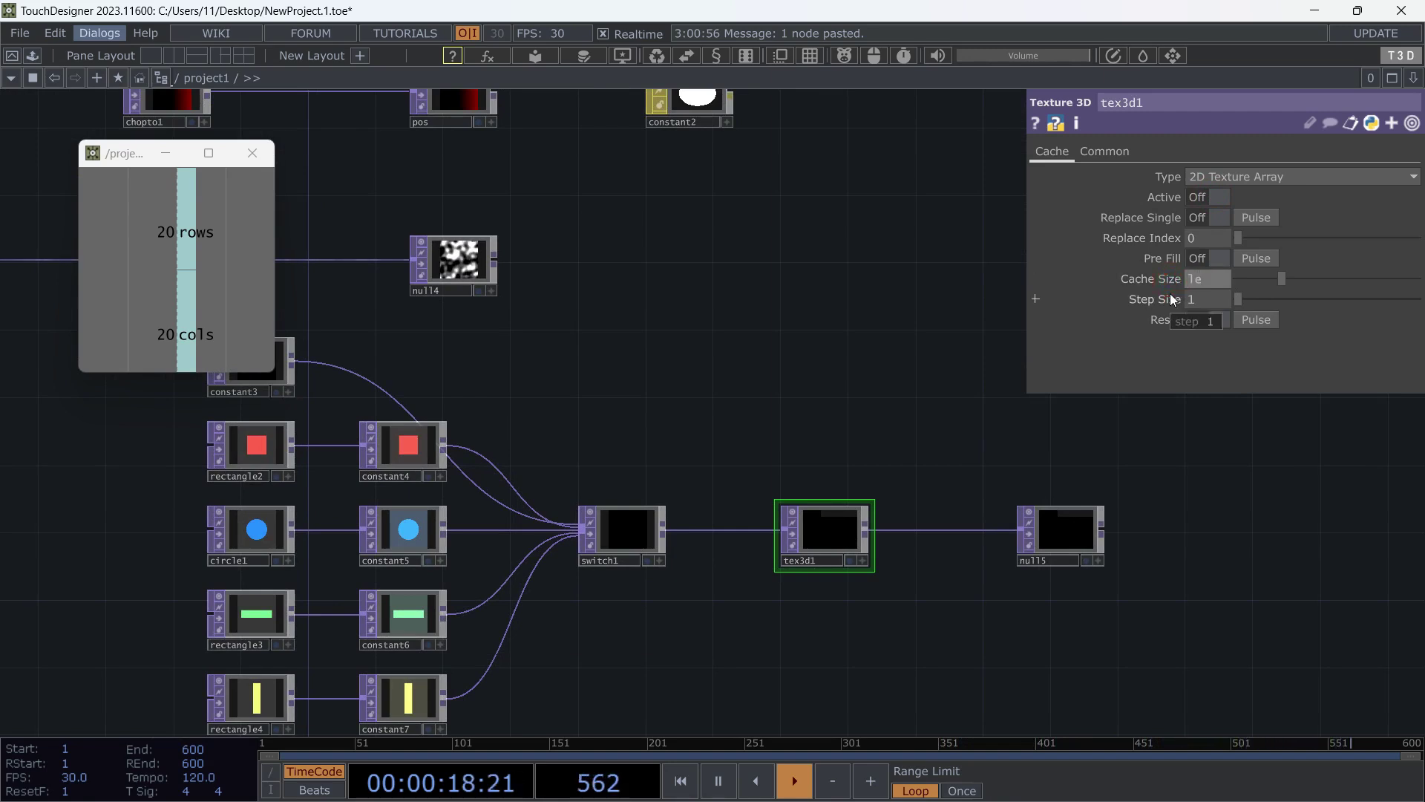
type("op")
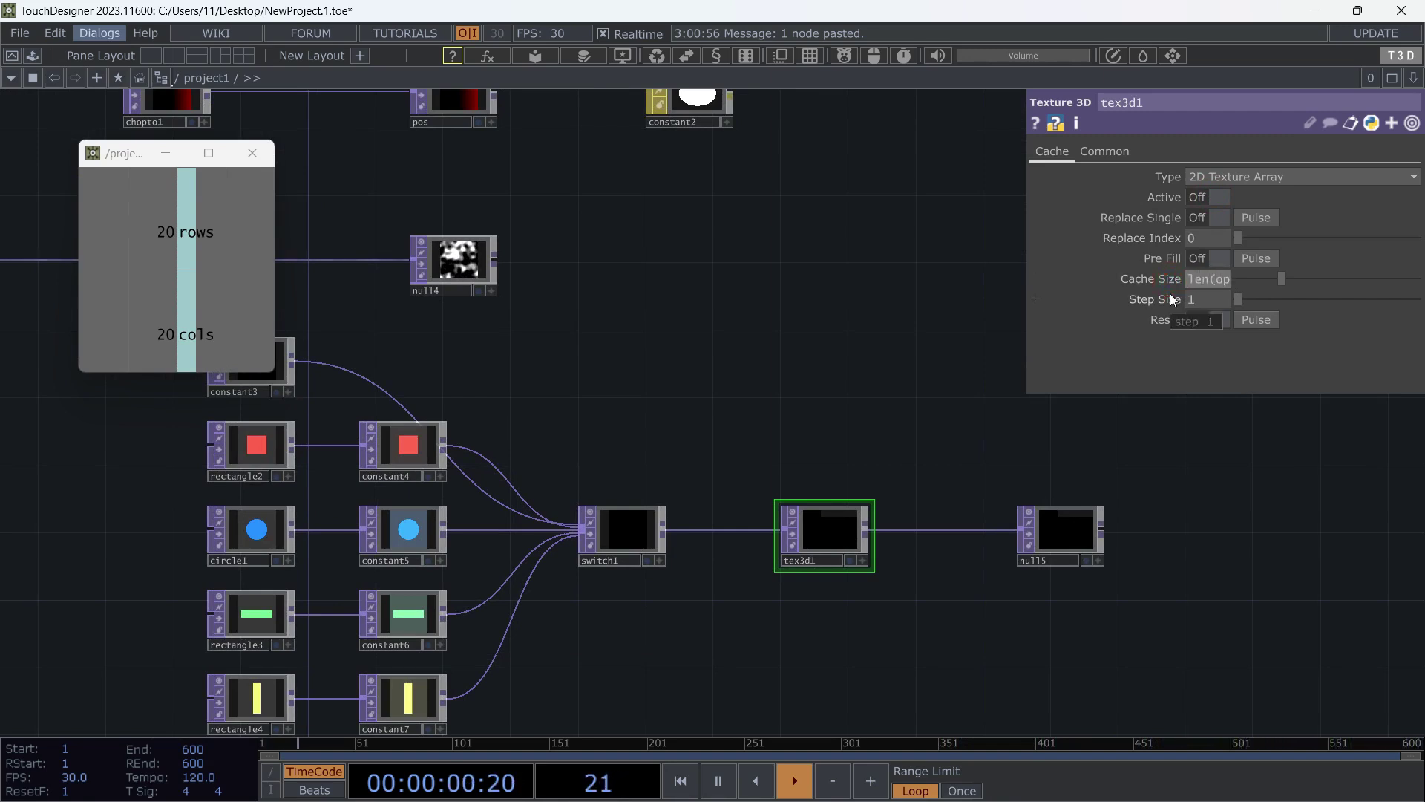
type("('switch1'")
type(")")
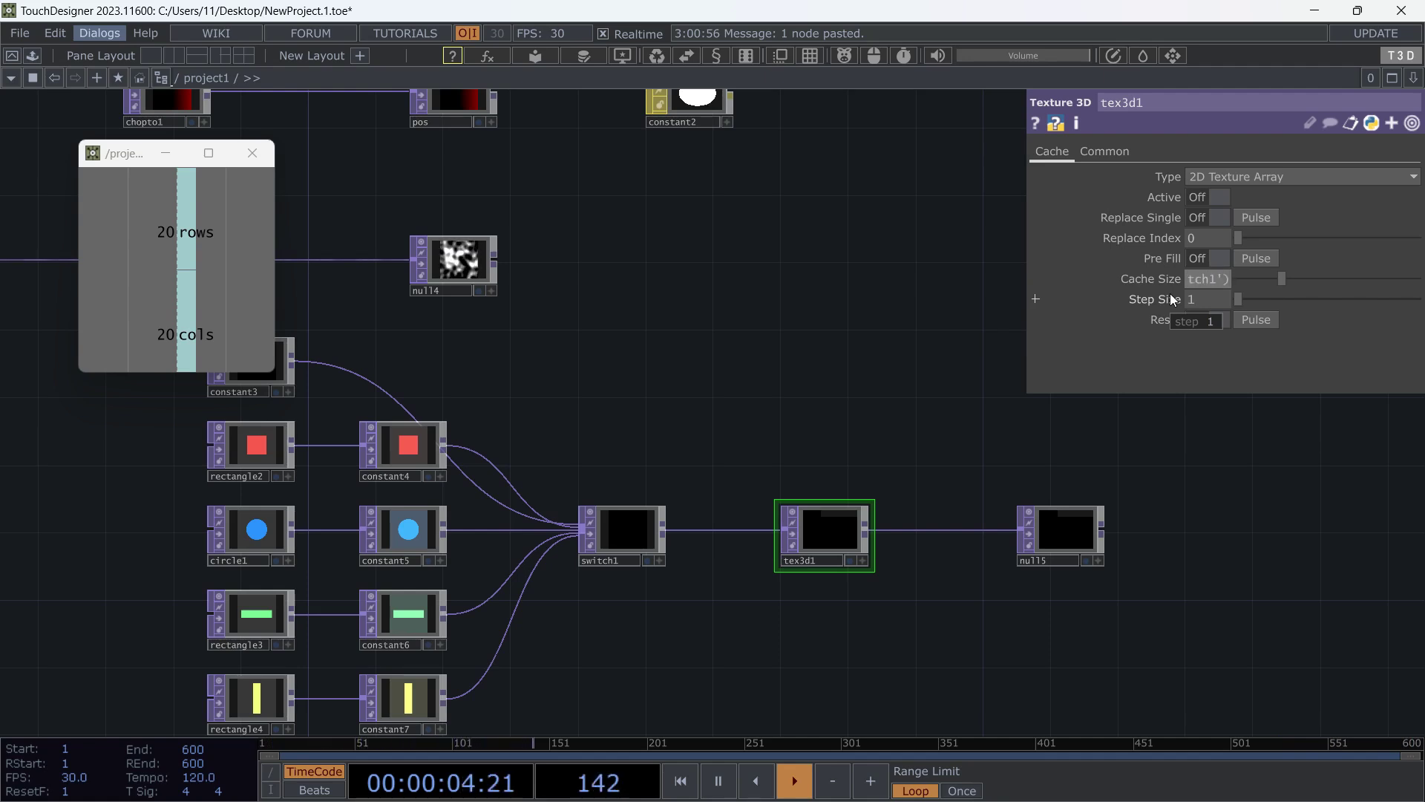
type(".")
type("inputs)")
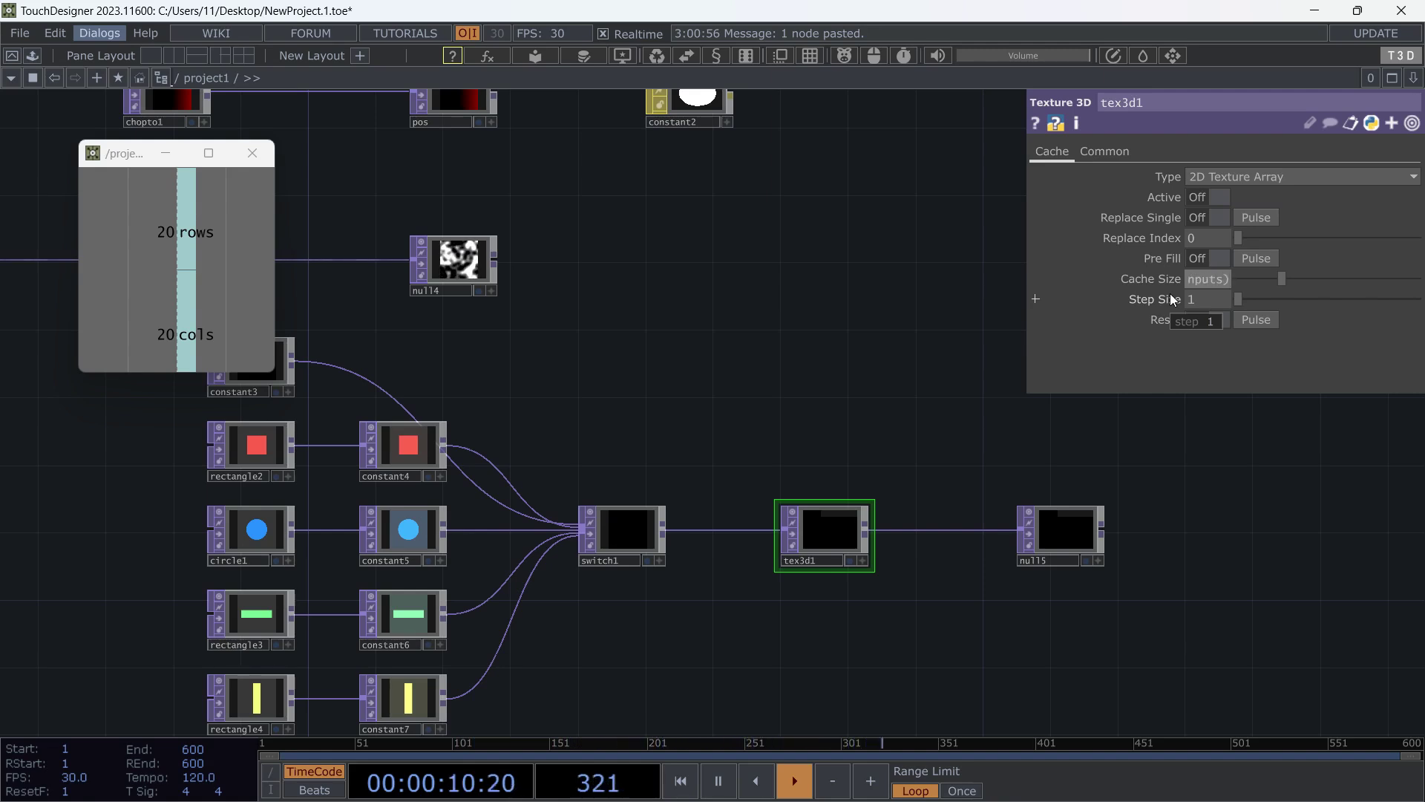
key("Return")
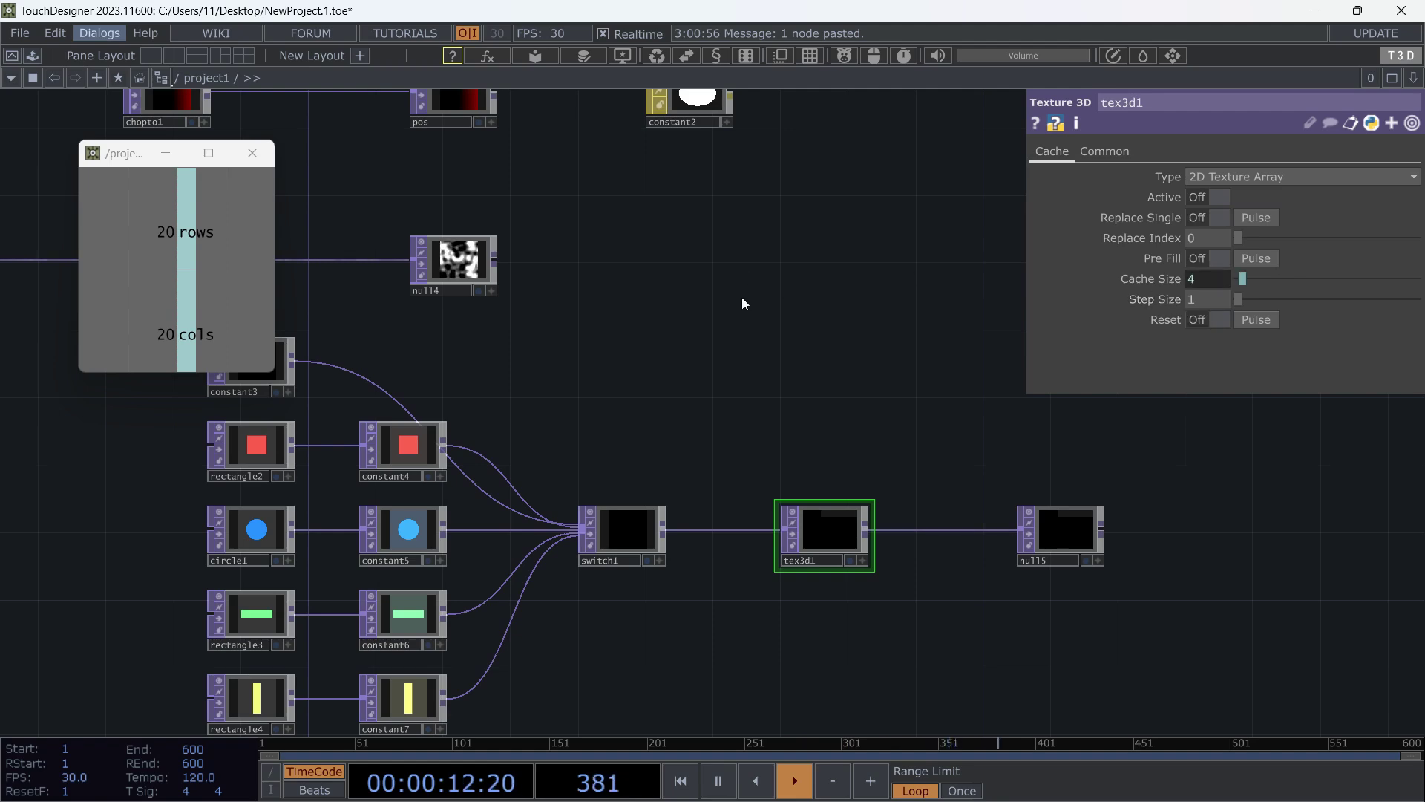
left_click(1255, 319)
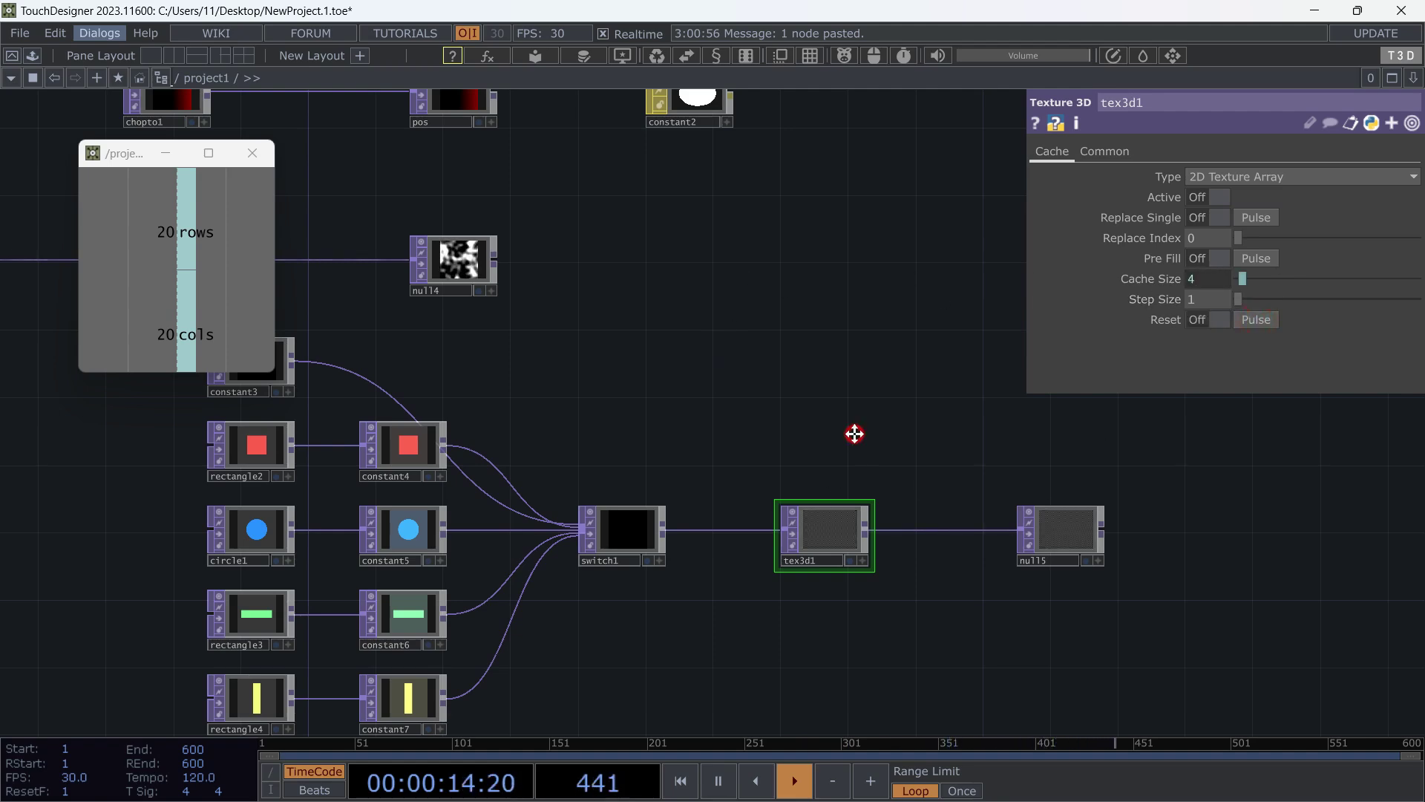
Add a Timer CHOP in the empty area below the Constant TOPs.
left_click_drag(854, 434, 802, 372)
scroll(802, 372, "down", 3)
scroll(693, 489, "up", 3)
left_click_drag(693, 489, 723, 380)
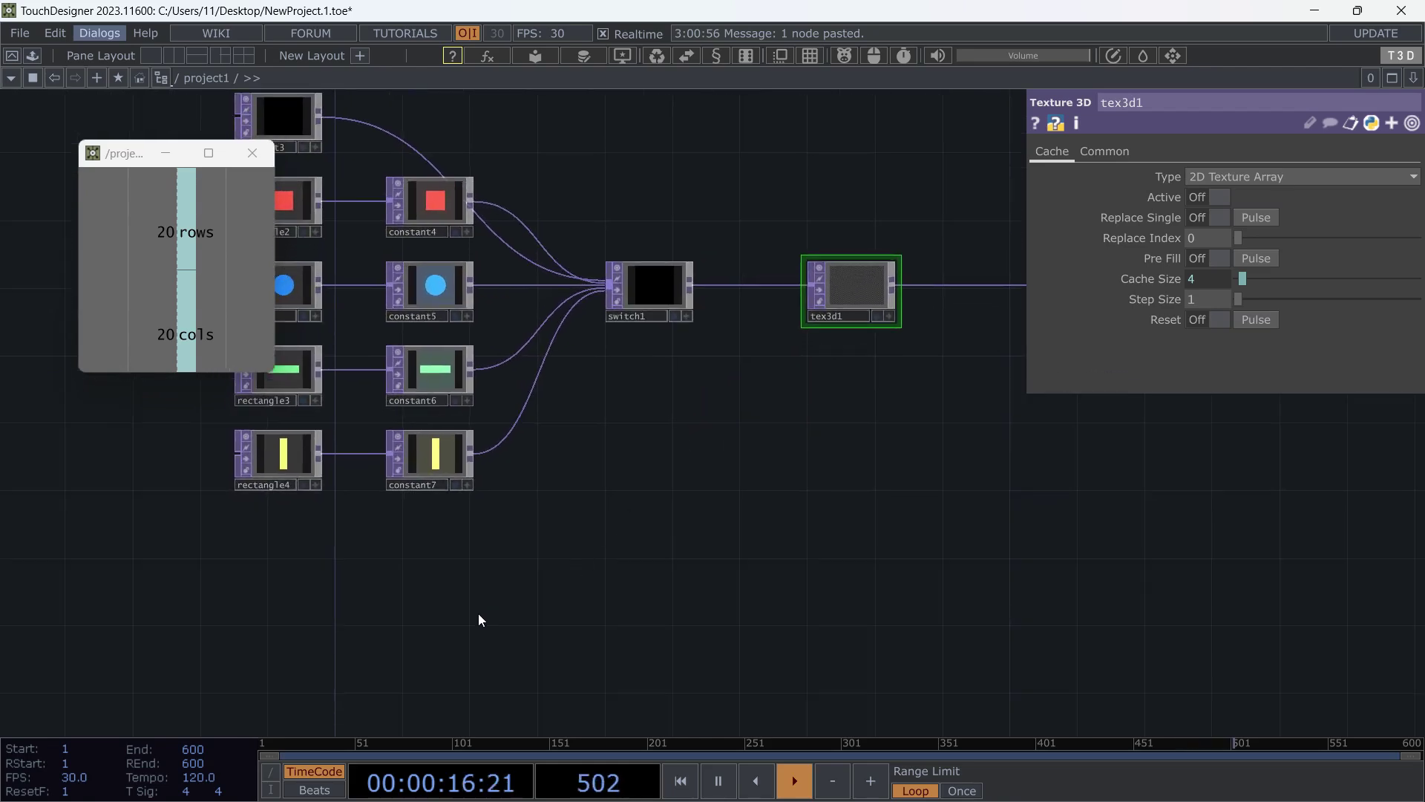
key("Tab")
type("tim")
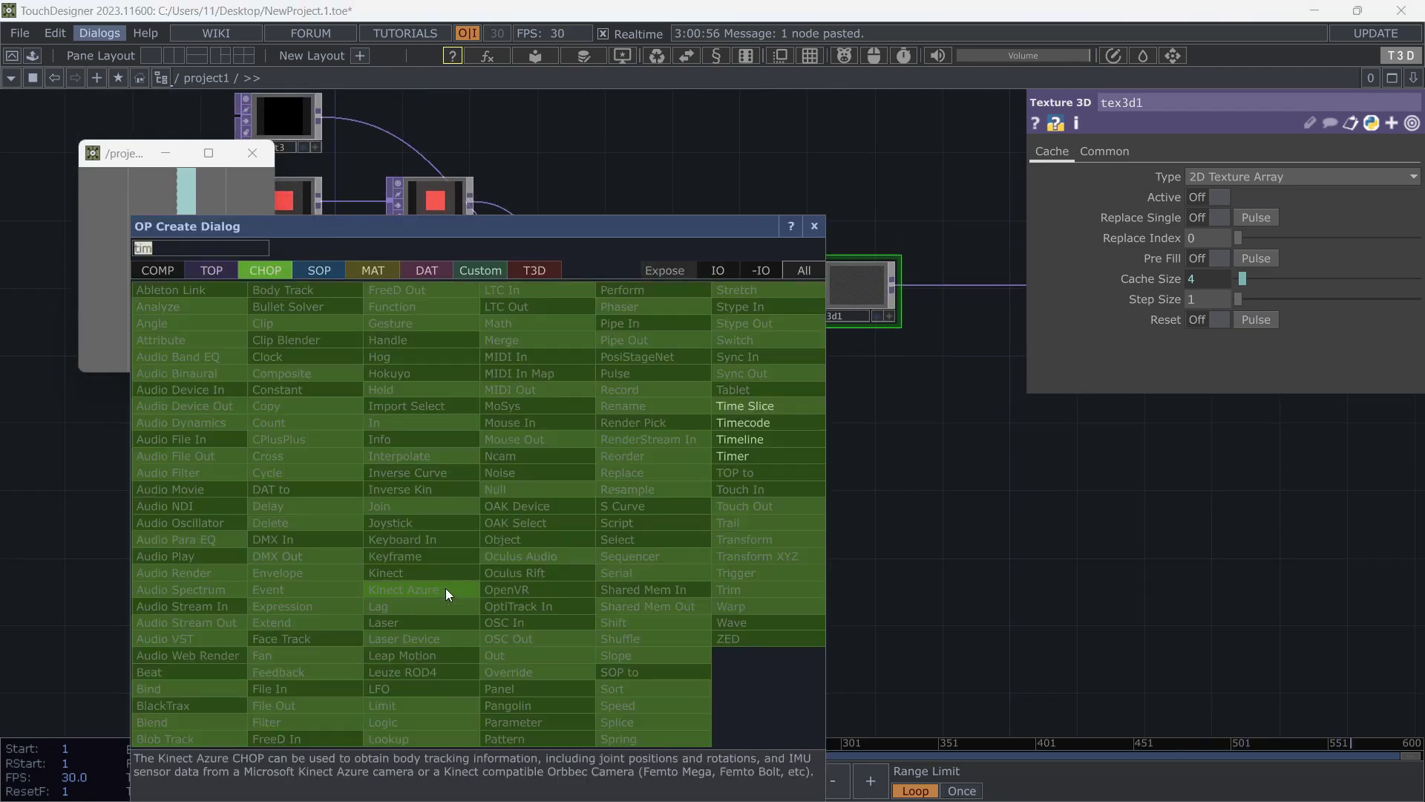
left_click(751, 457)
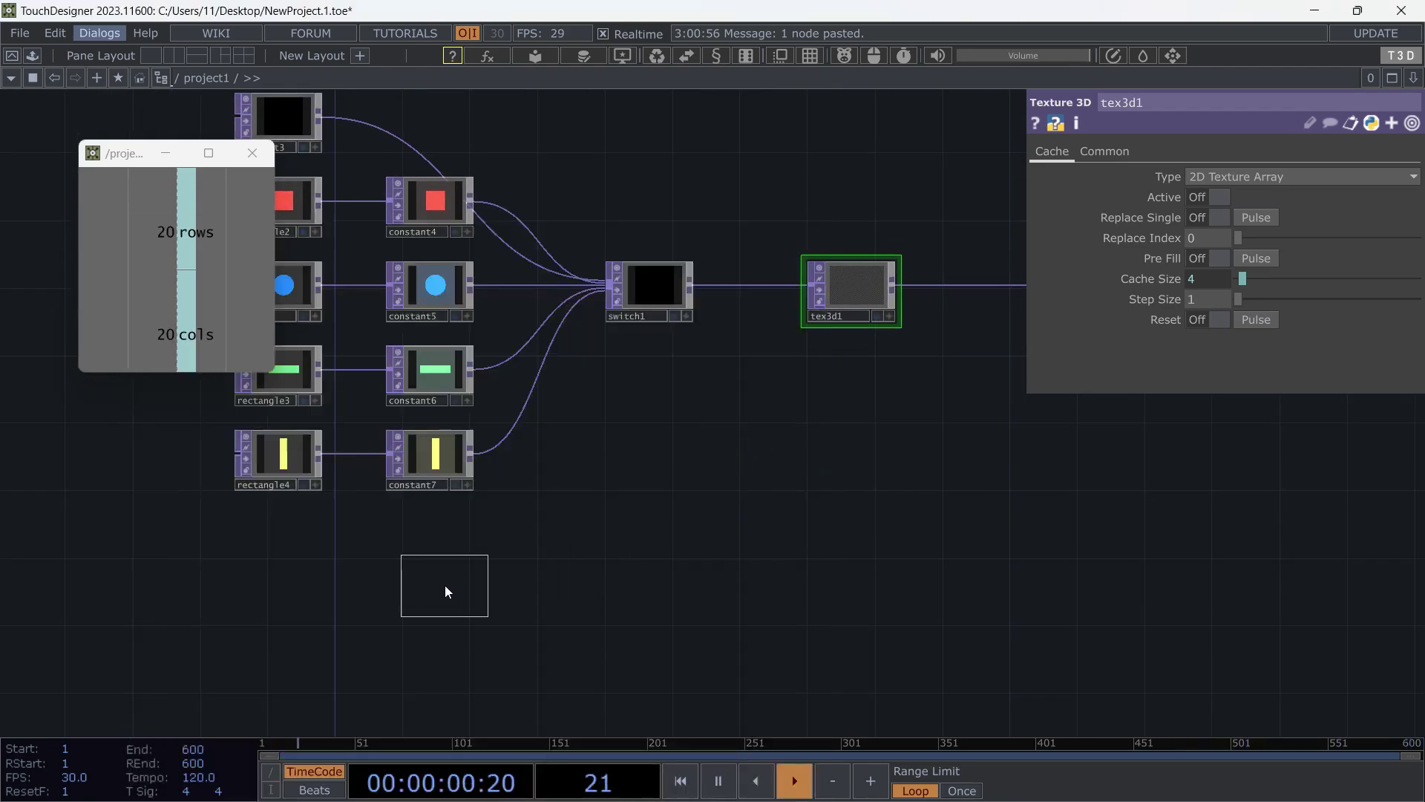
left_click(569, 578)
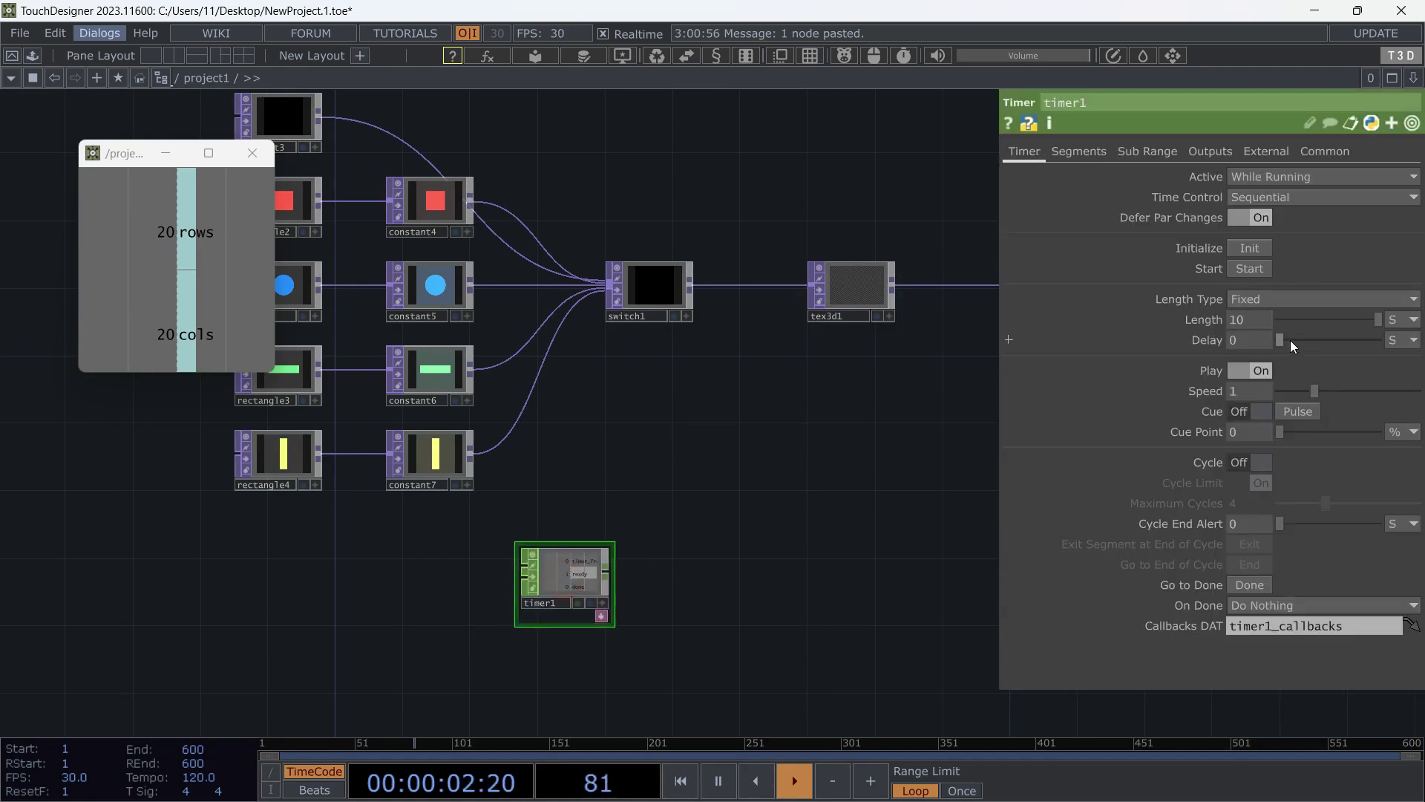
Set the Timer CHOP's Length to 1.5 seconds and shift its node slightly.
type("1.5")
key("Return")
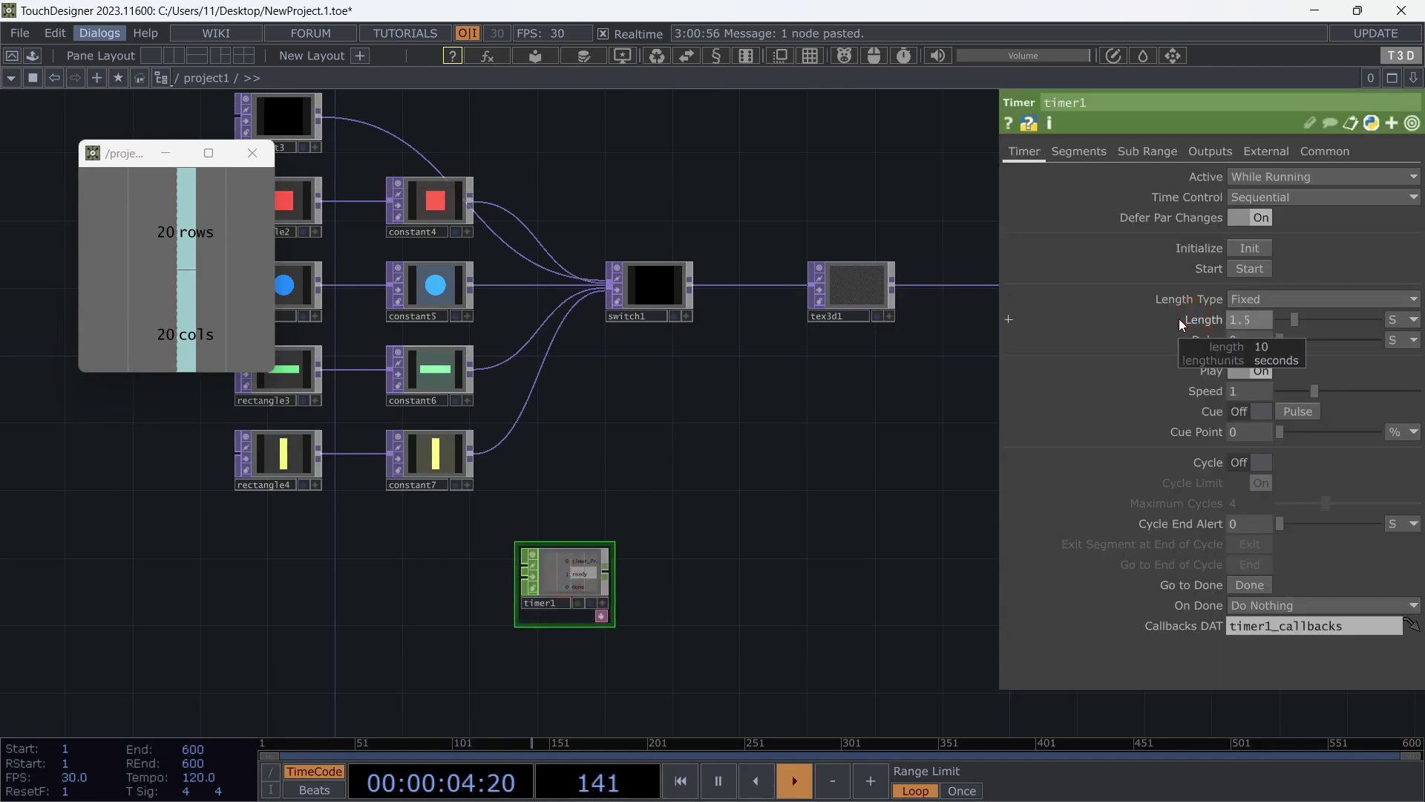
left_click_drag(566, 590, 532, 590)
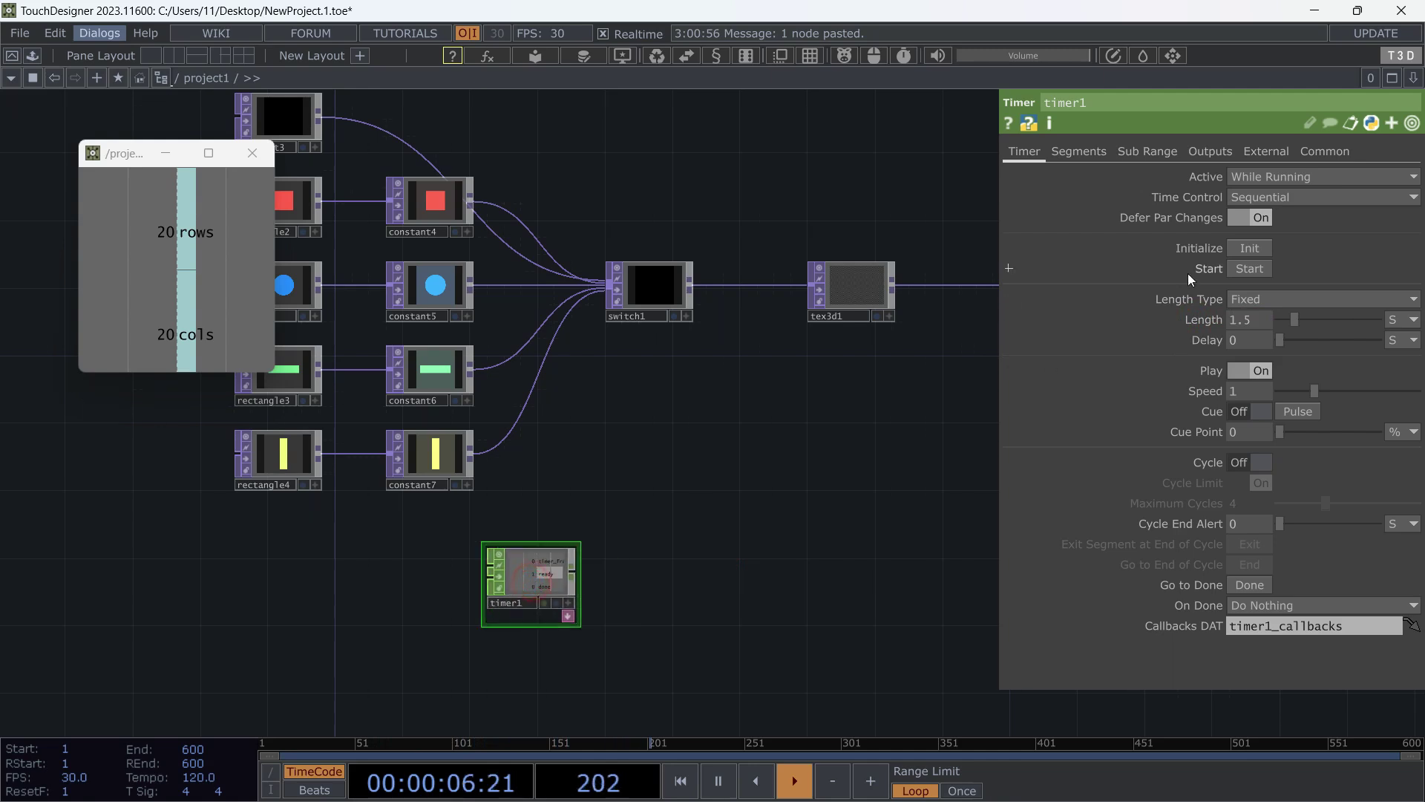
Connect a new Math CHOP to the Timer CHOP's output and place it right beside it.
left_click_drag(672, 506, 680, 430)
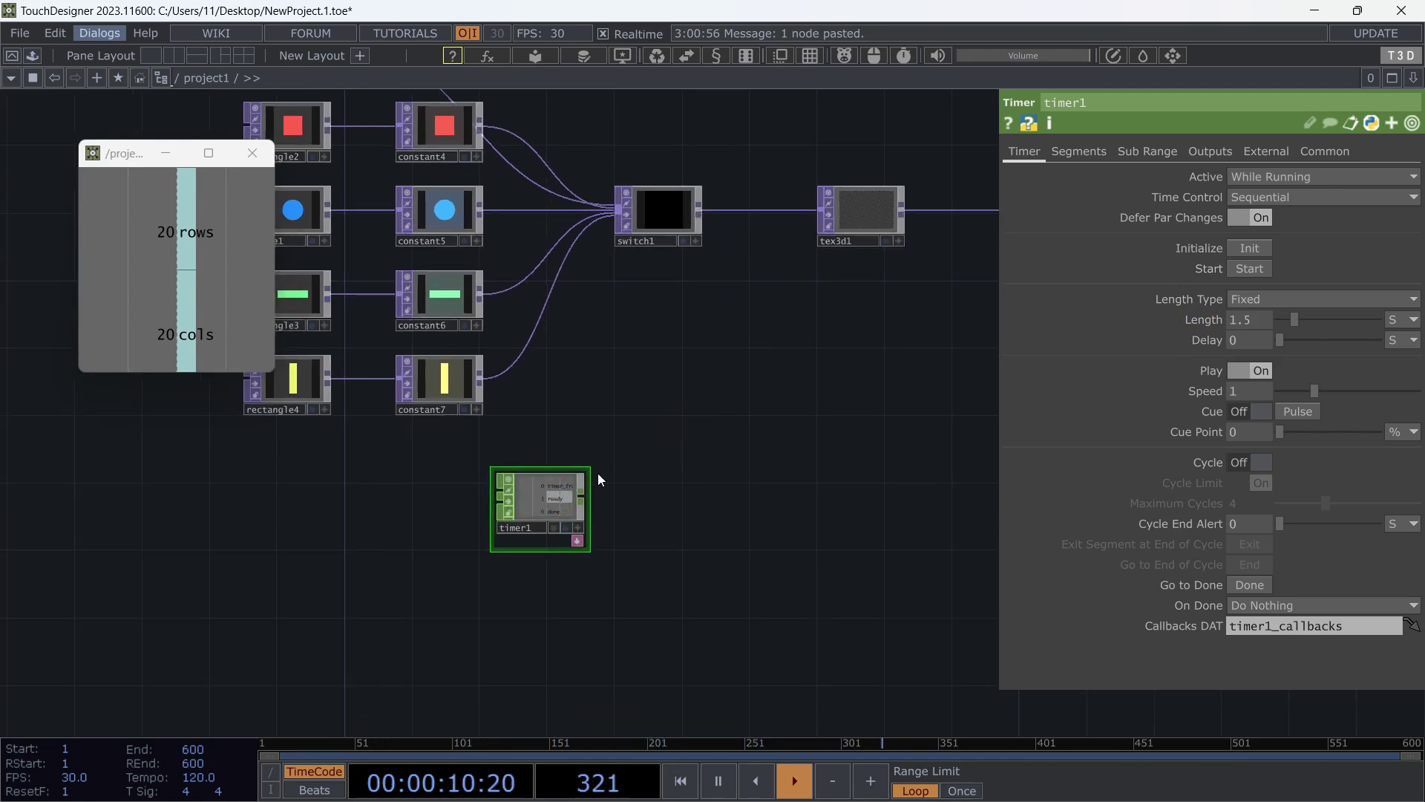
right_click(583, 499)
type("m")
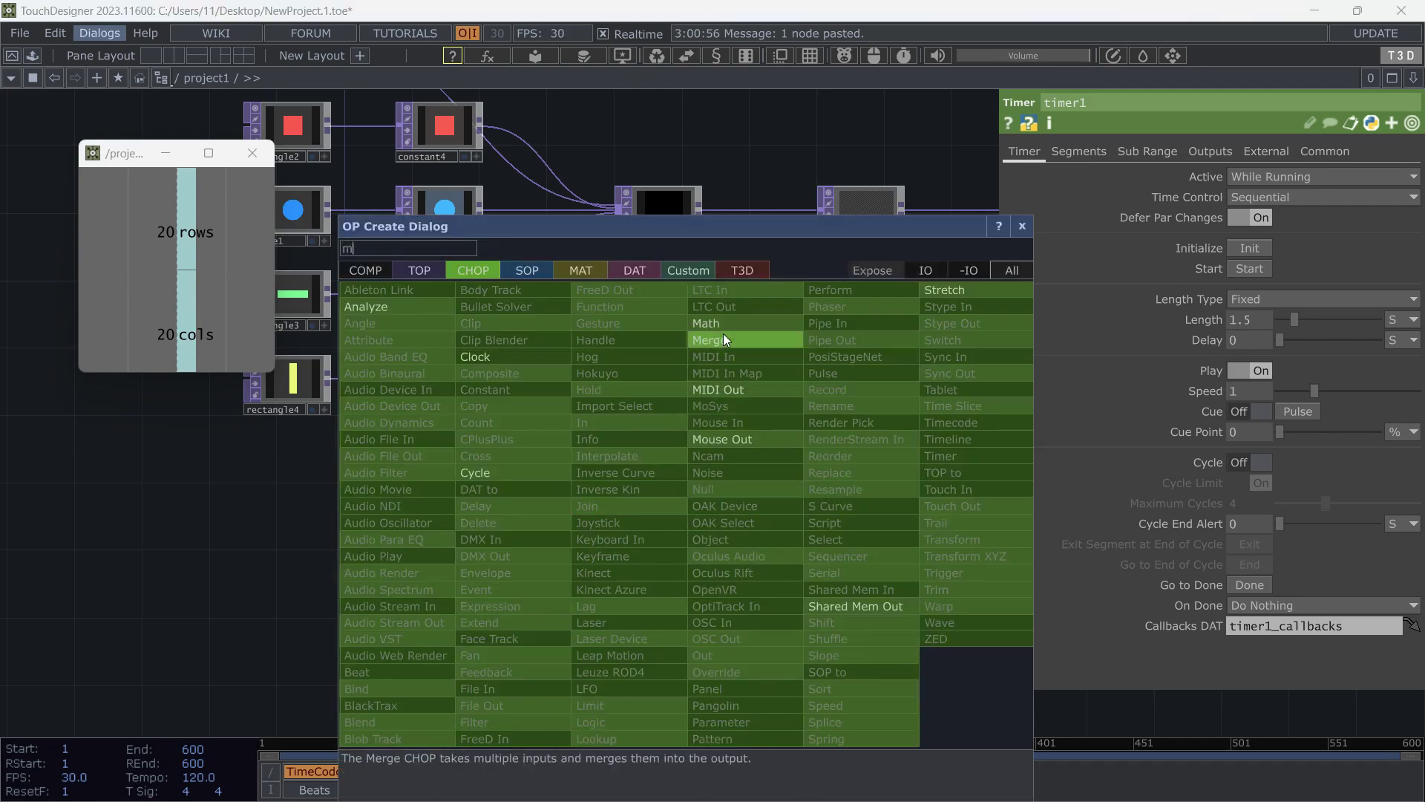
left_click(720, 327)
left_click(647, 505)
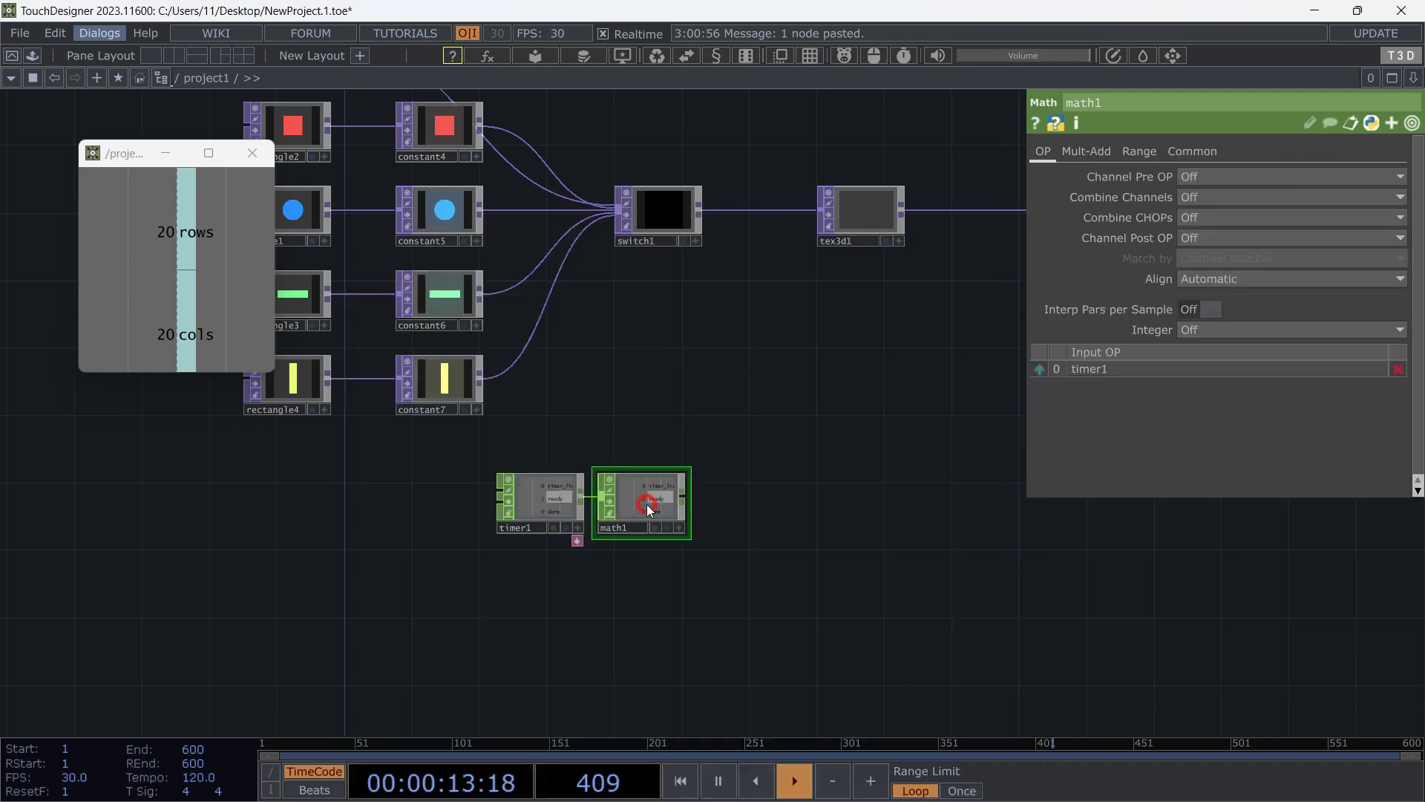
Set the Math CHOP's Multiply to the expression len(op('switch1').inputs)-1, copied from the Texture 3D TOP's Cache Size.
left_click(1111, 153)
left_click_drag(761, 428, 734, 451)
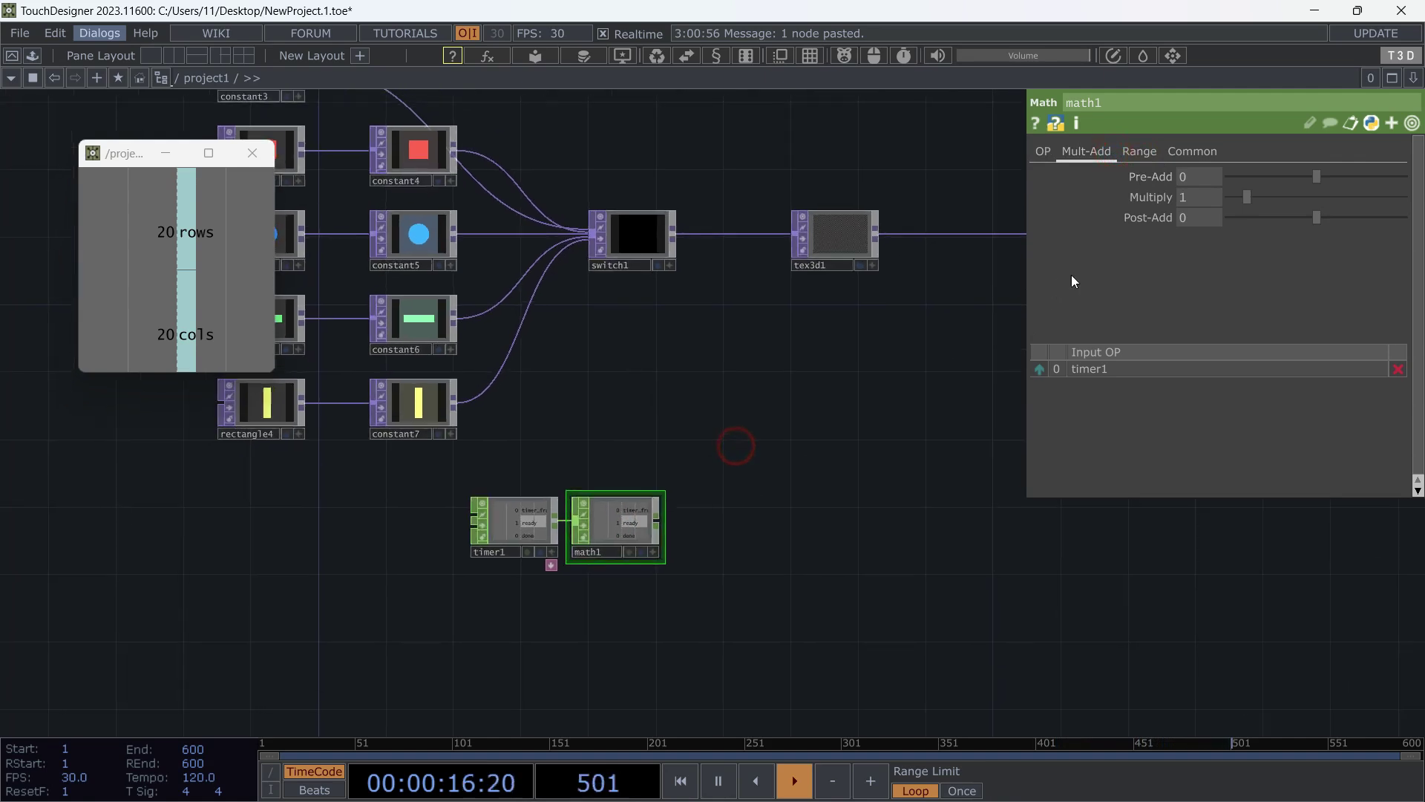
left_click(1195, 197)
type("op")
key("BackSpace")
key("BackSpace")
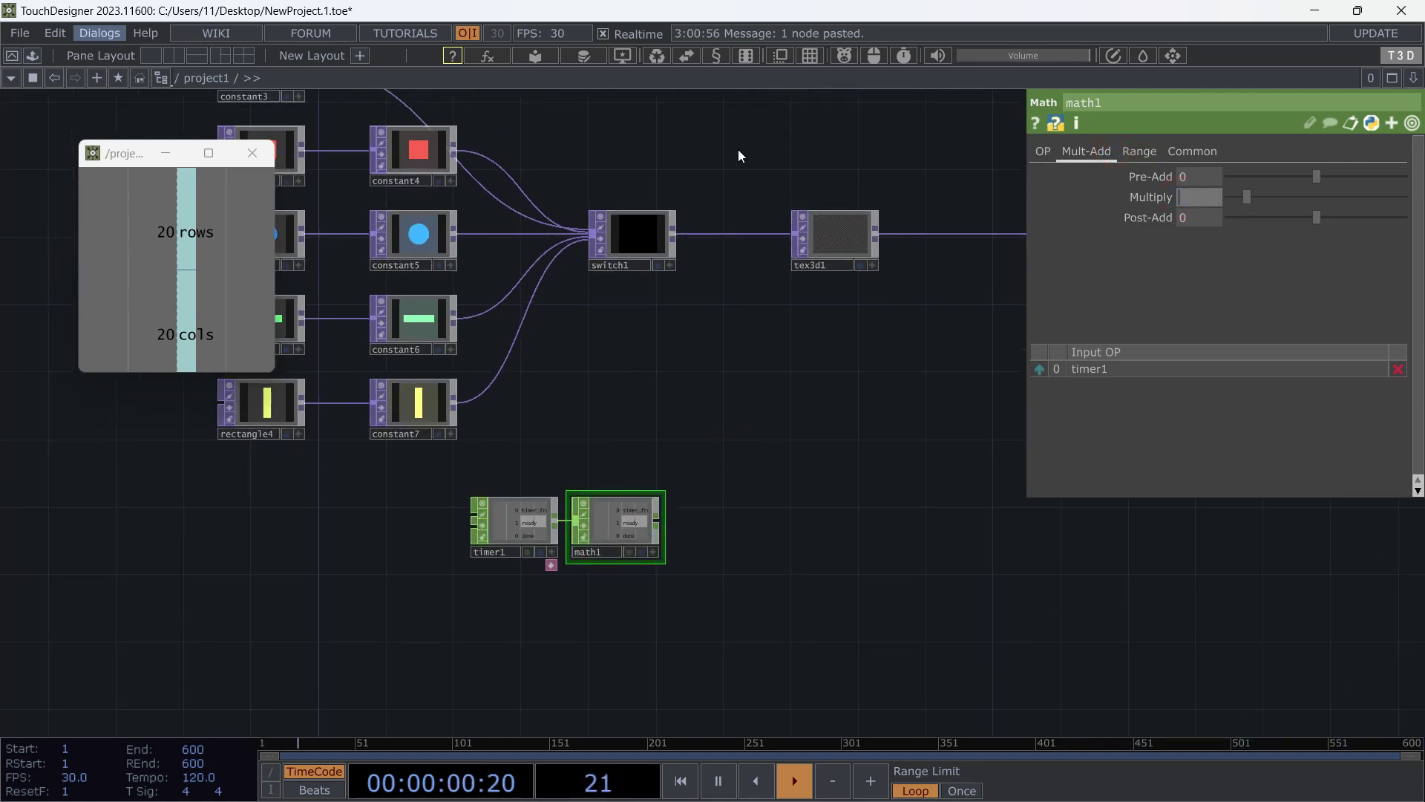
left_click(814, 234)
left_click(1211, 283)
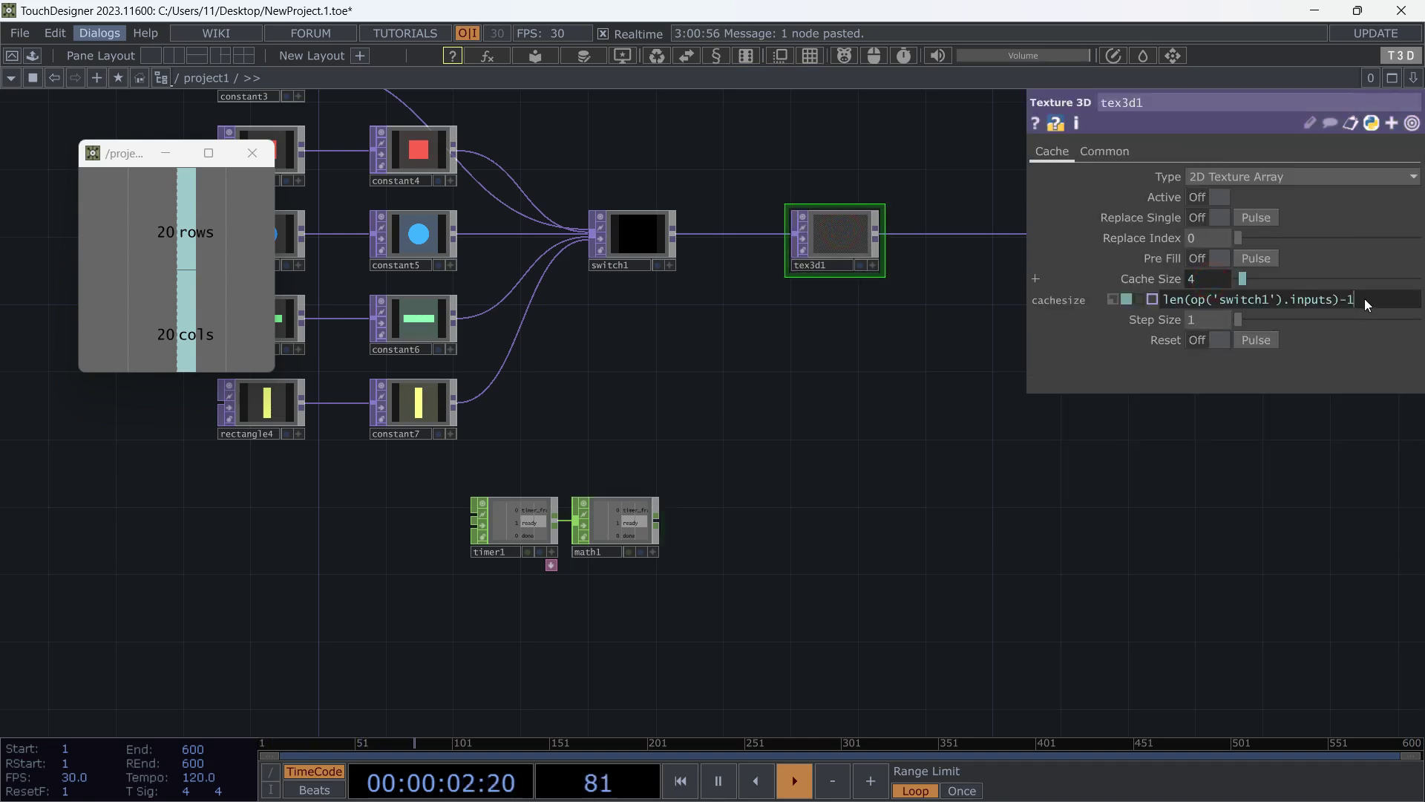
left_click_drag(1365, 301, 986, 307)
left_click(627, 522)
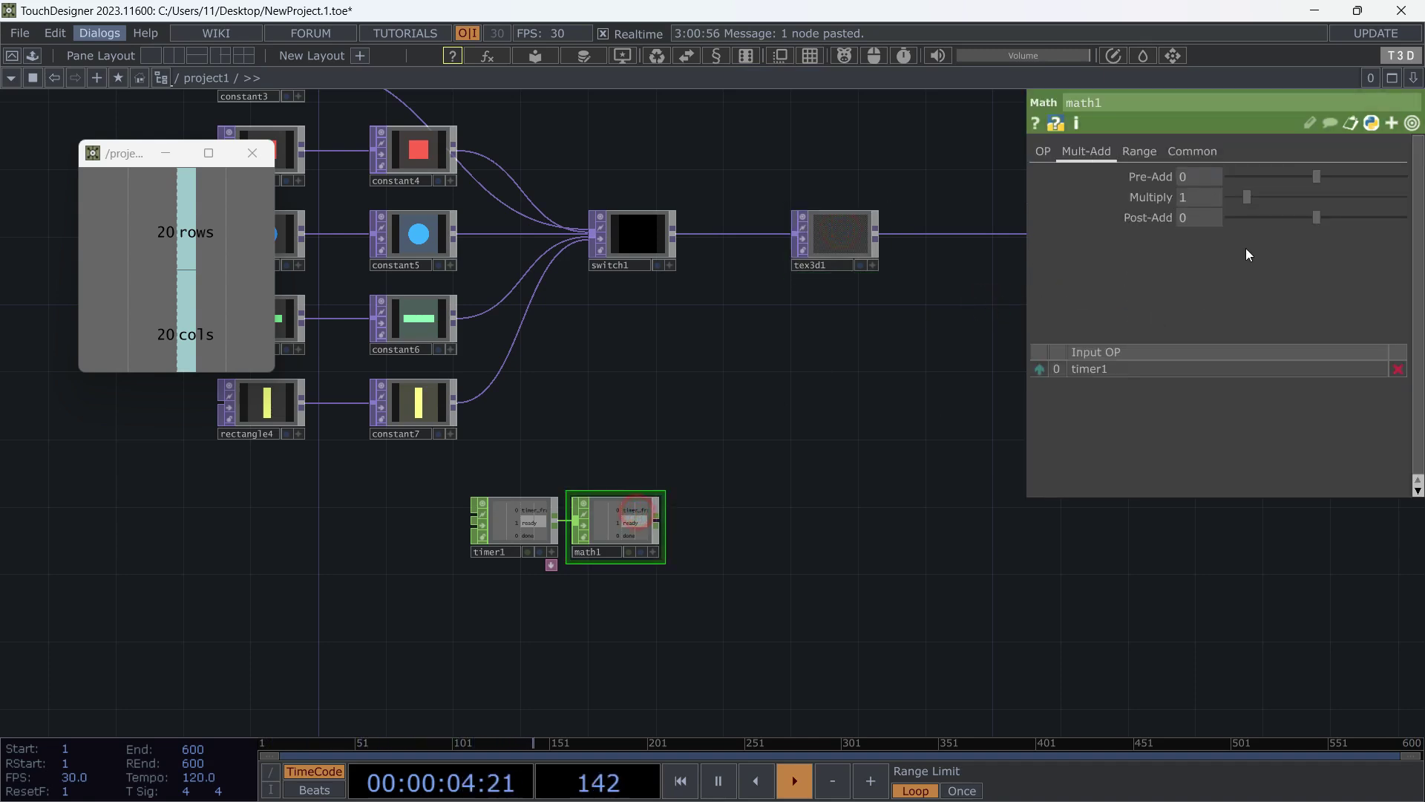
key("Return")
left_click(843, 400)
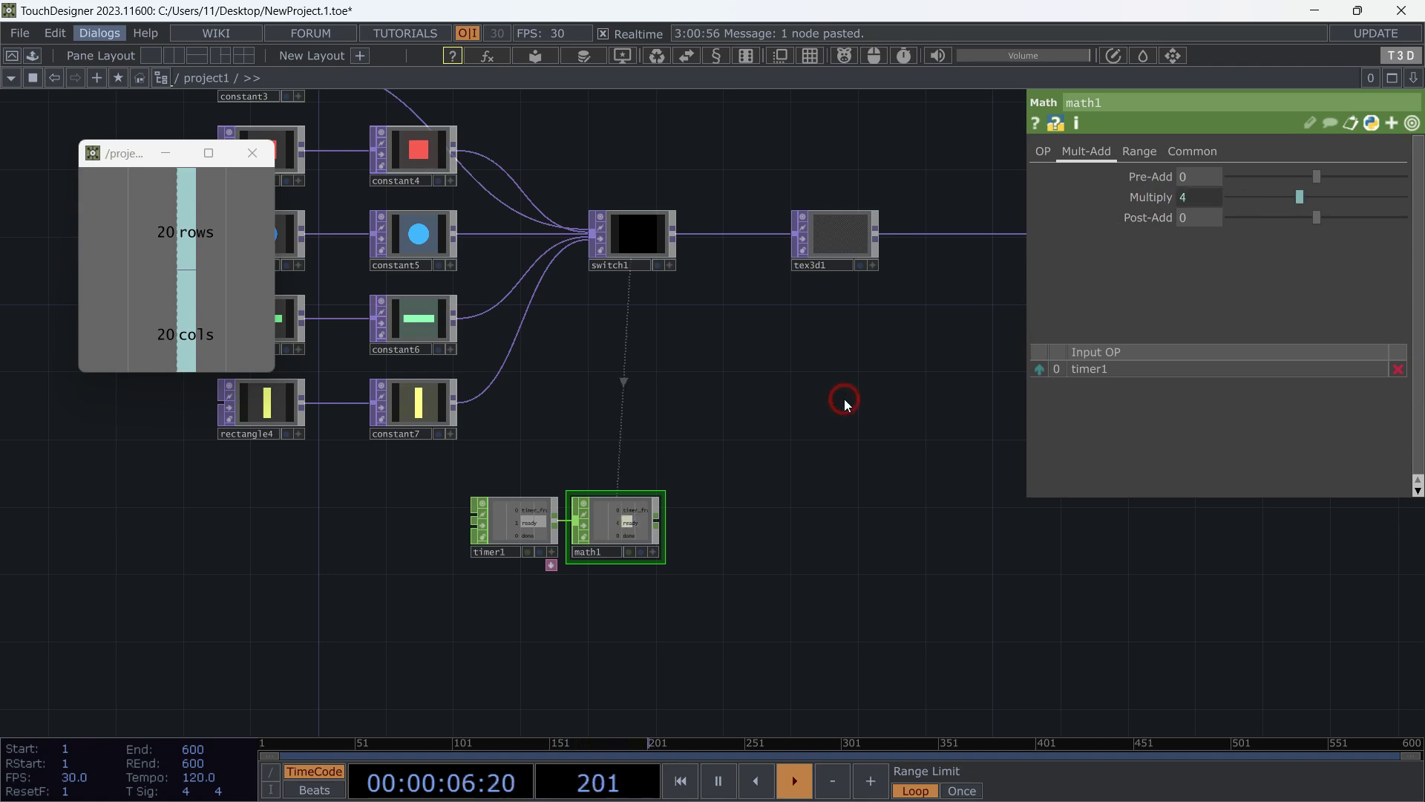
Set the Math CHOP's Integer option to Round.
left_click(1034, 151)
left_click(1262, 330)
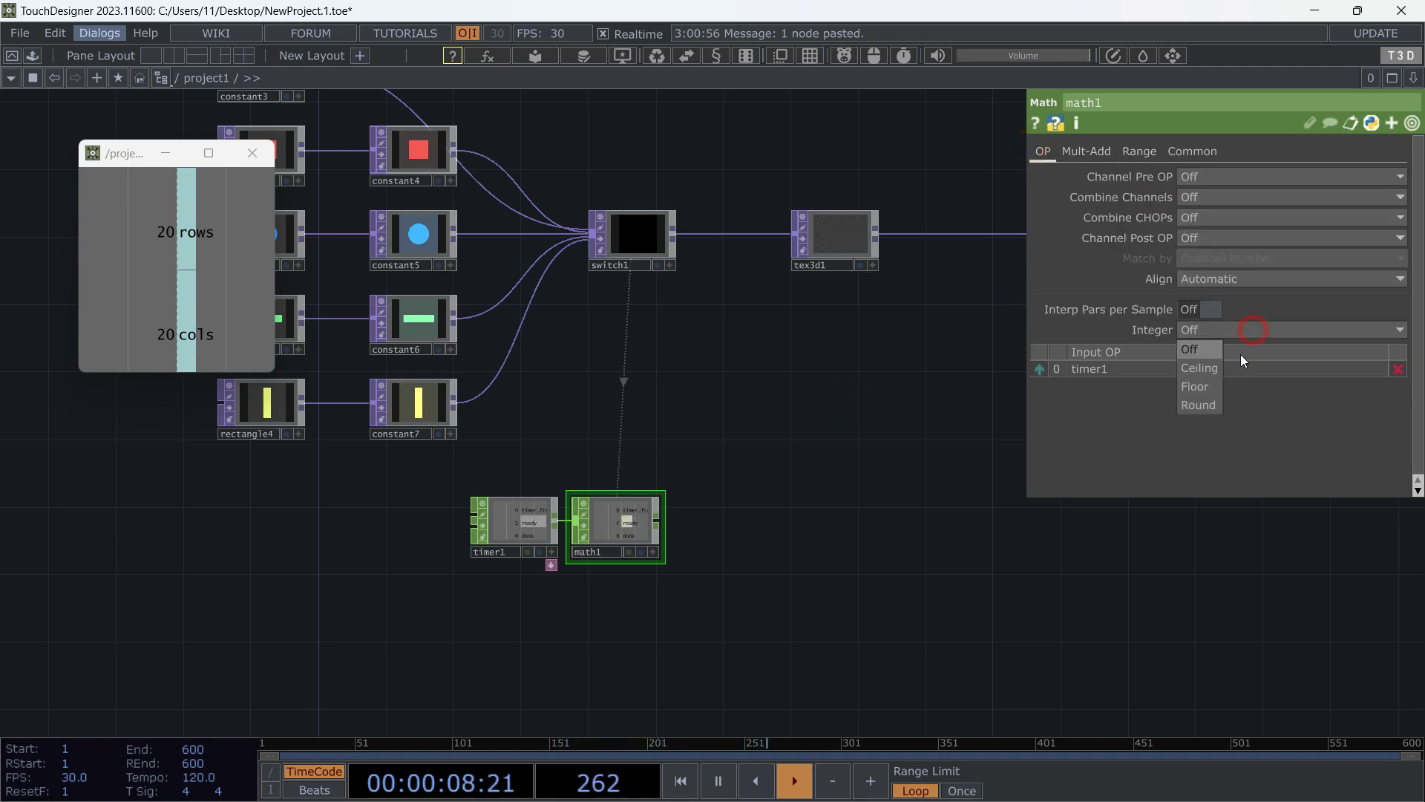
left_click(1202, 406)
left_click(755, 460)
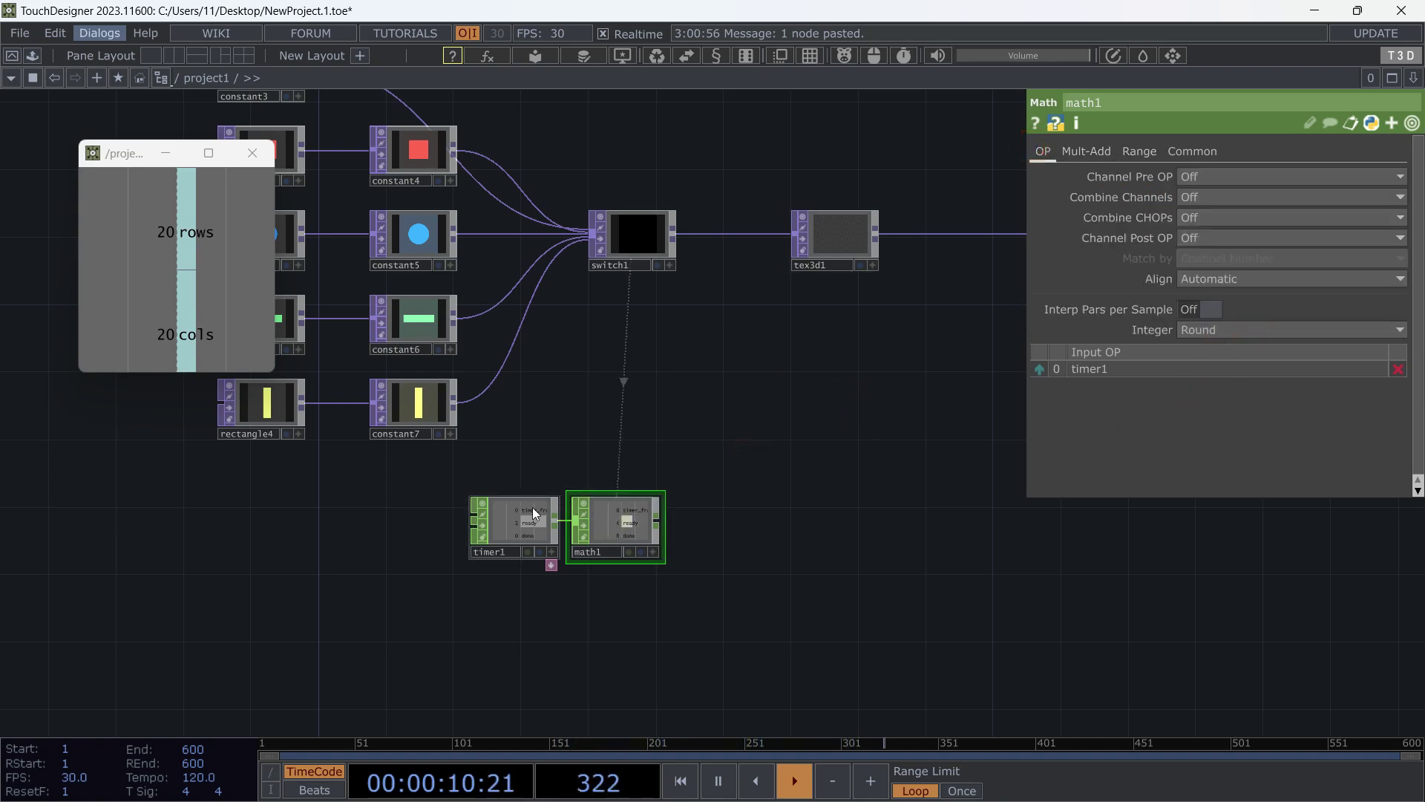
Turn off the Timer CHOP's Ready and Done outputs, leaving Timer Fraction on.
left_click(515, 523)
left_click(1200, 148)
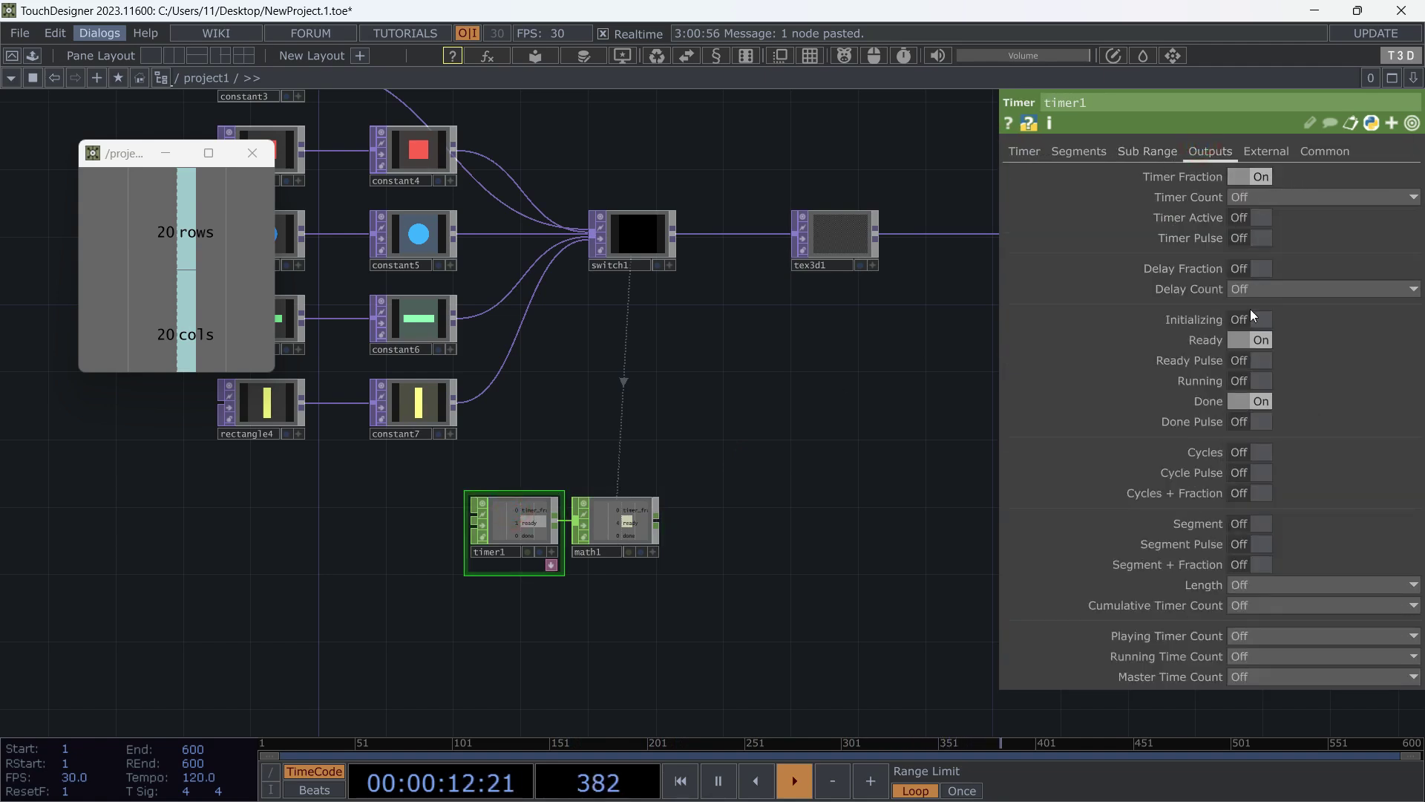
left_click(1259, 340)
left_click(1259, 401)
left_click_drag(752, 549, 669, 567)
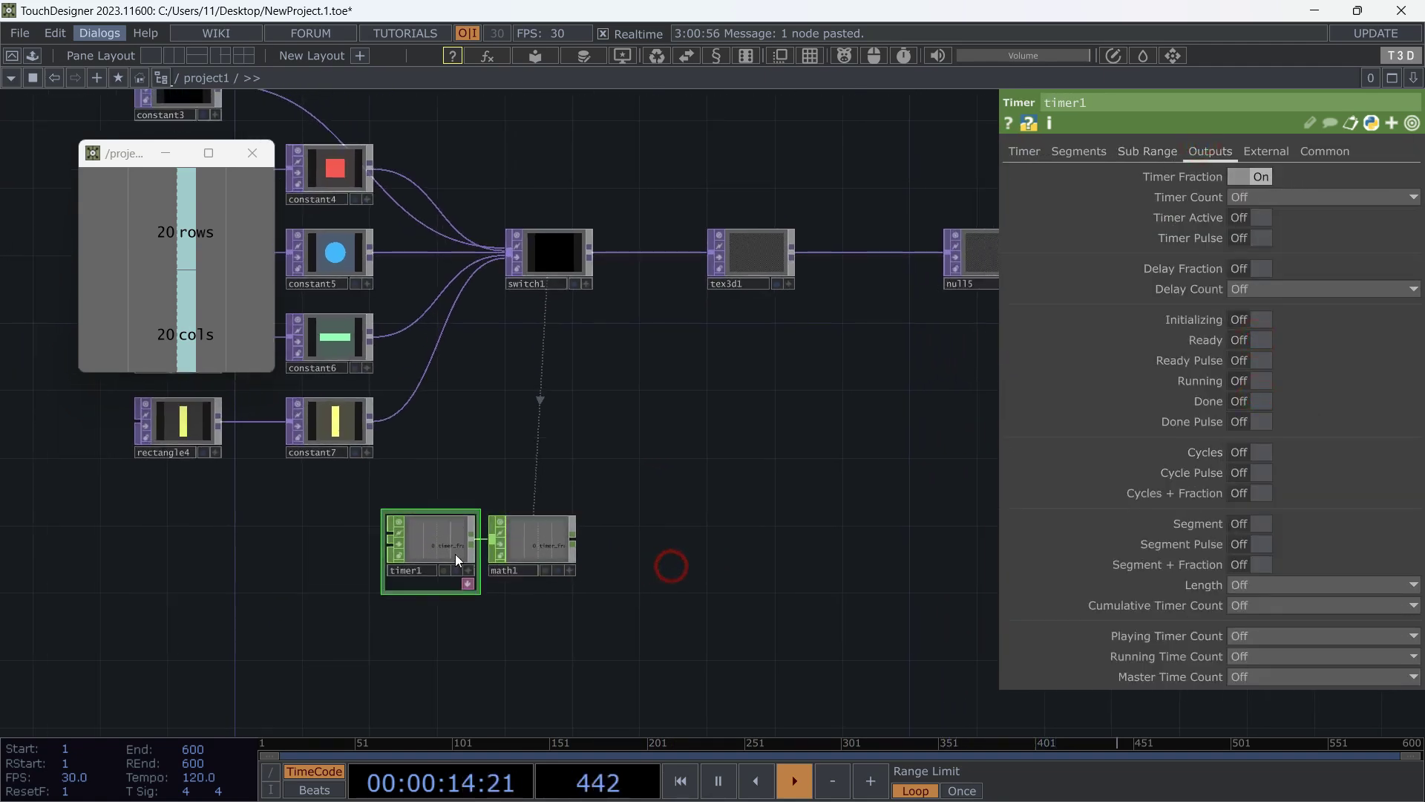
Connect a new Null CHOP to the Math CHOP's output, leaving a wide gap between them.
left_click(536, 540)
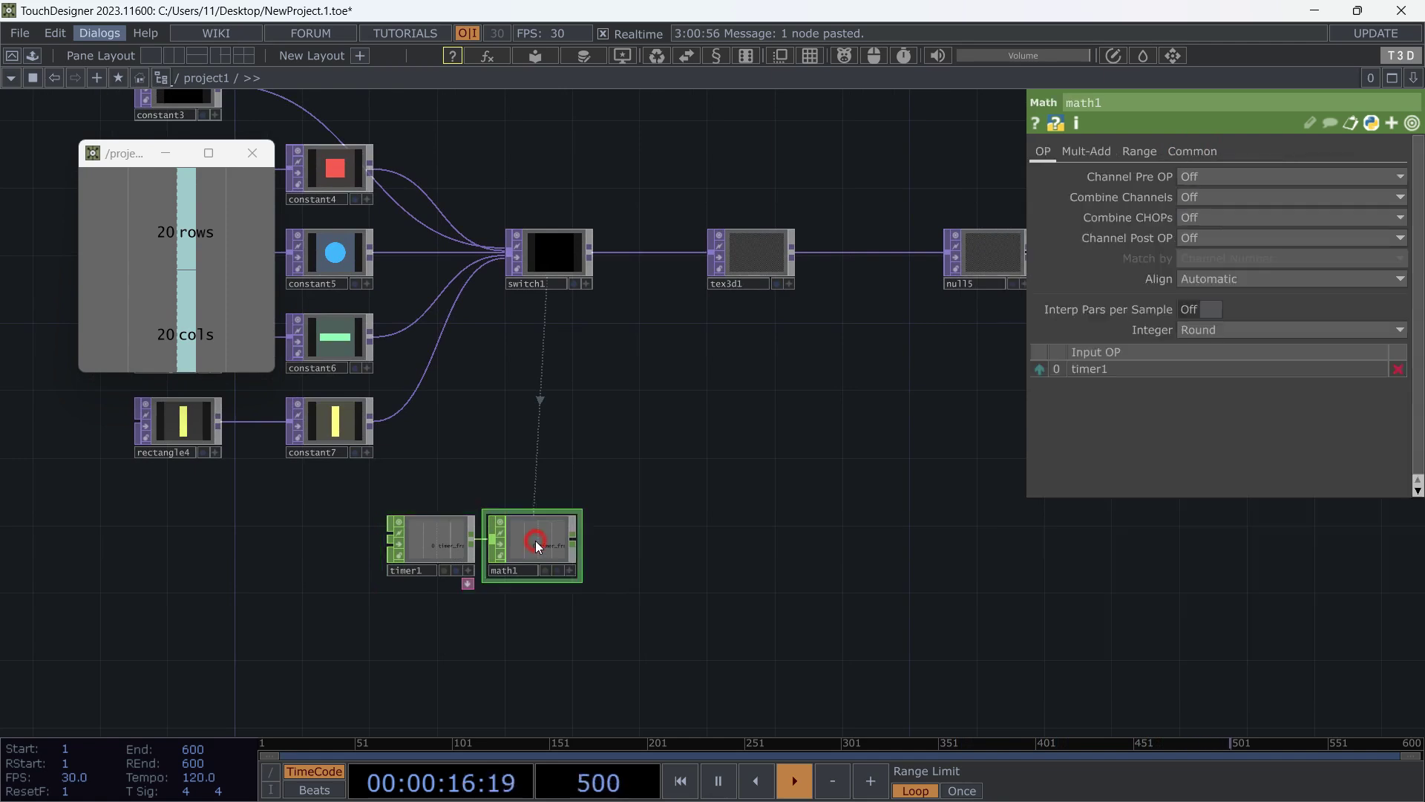
left_click(573, 538)
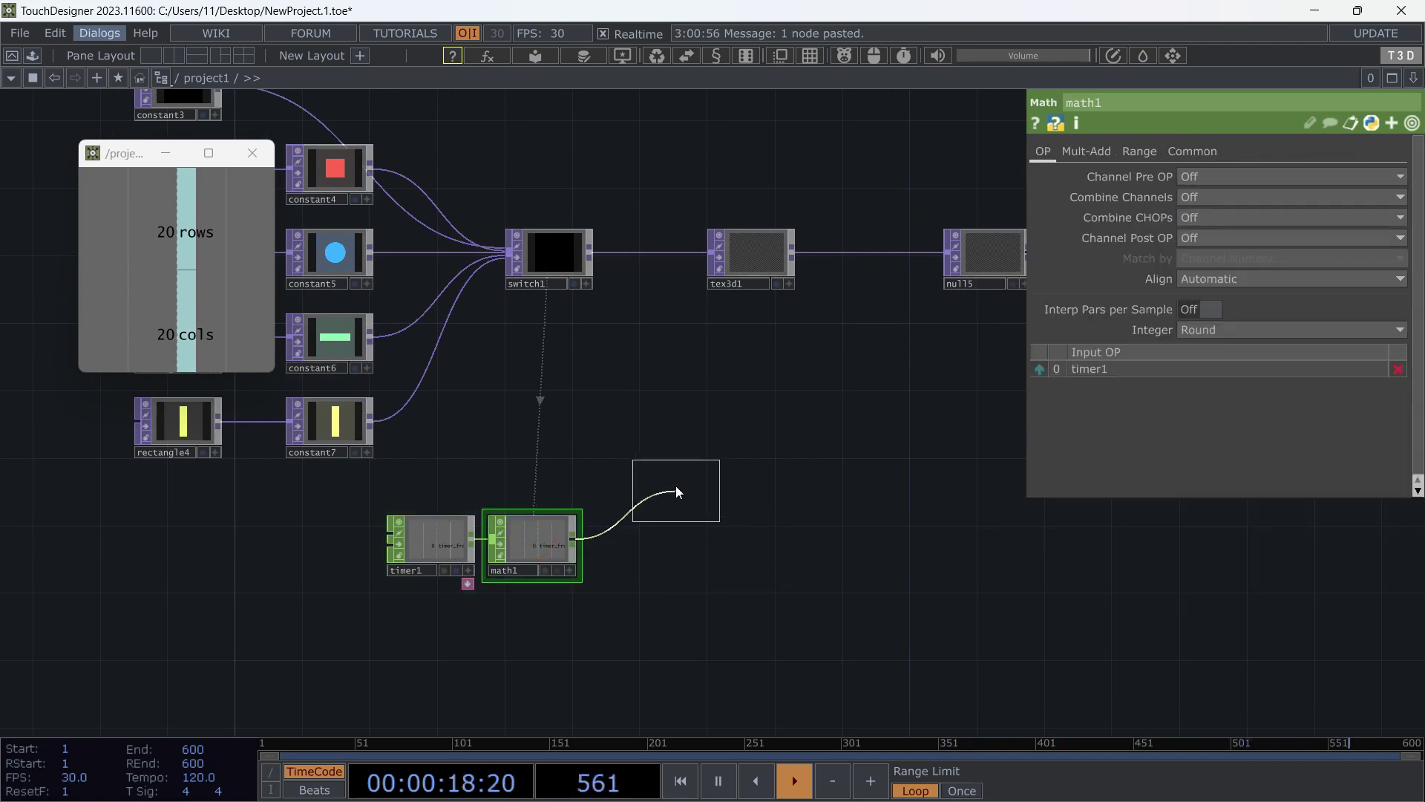
left_click(842, 543)
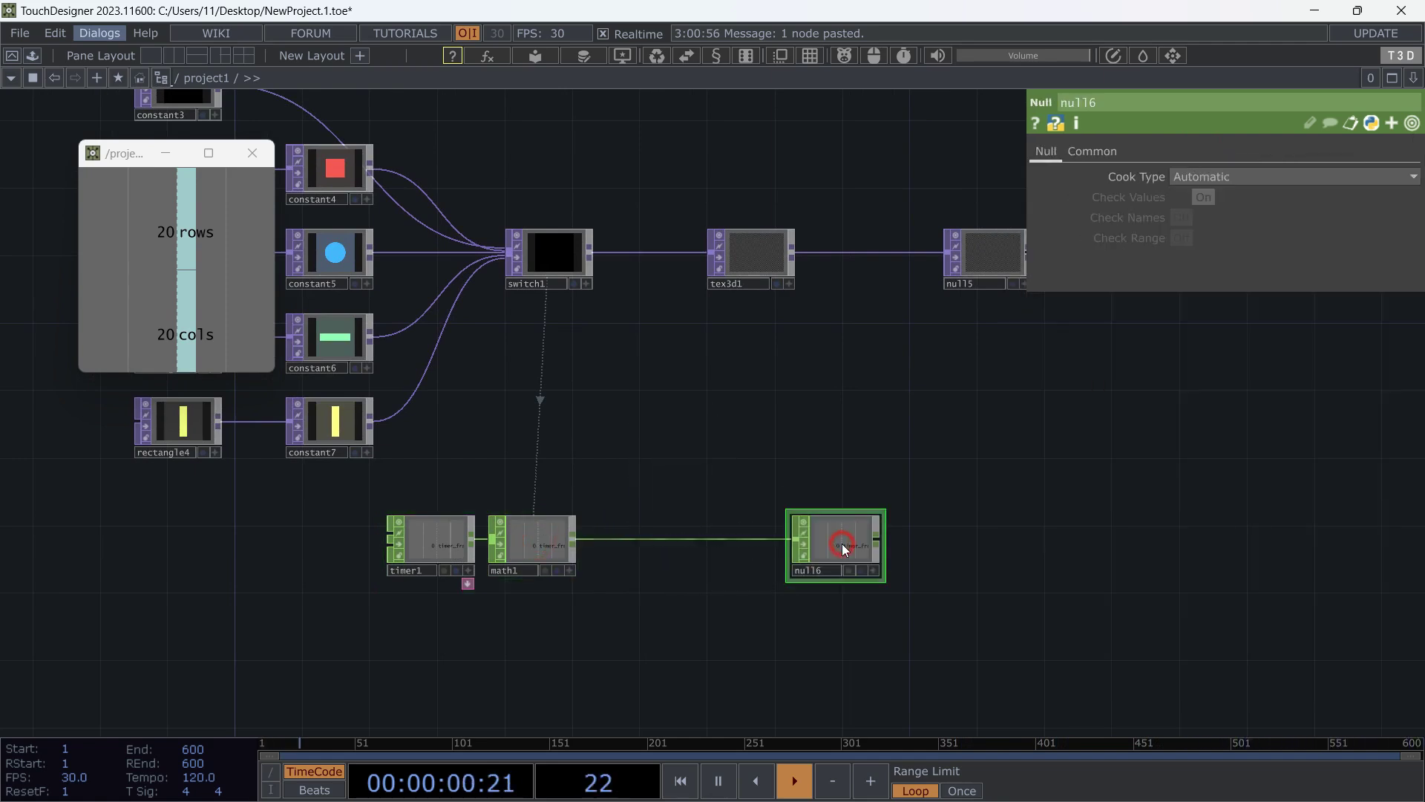
Branch a Logic CHOP off the Math CHOP above the Null and set its Convert Input to On When Value Changed.
scroll(705, 439, "up", 2)
left_click(524, 579)
key("Tab")
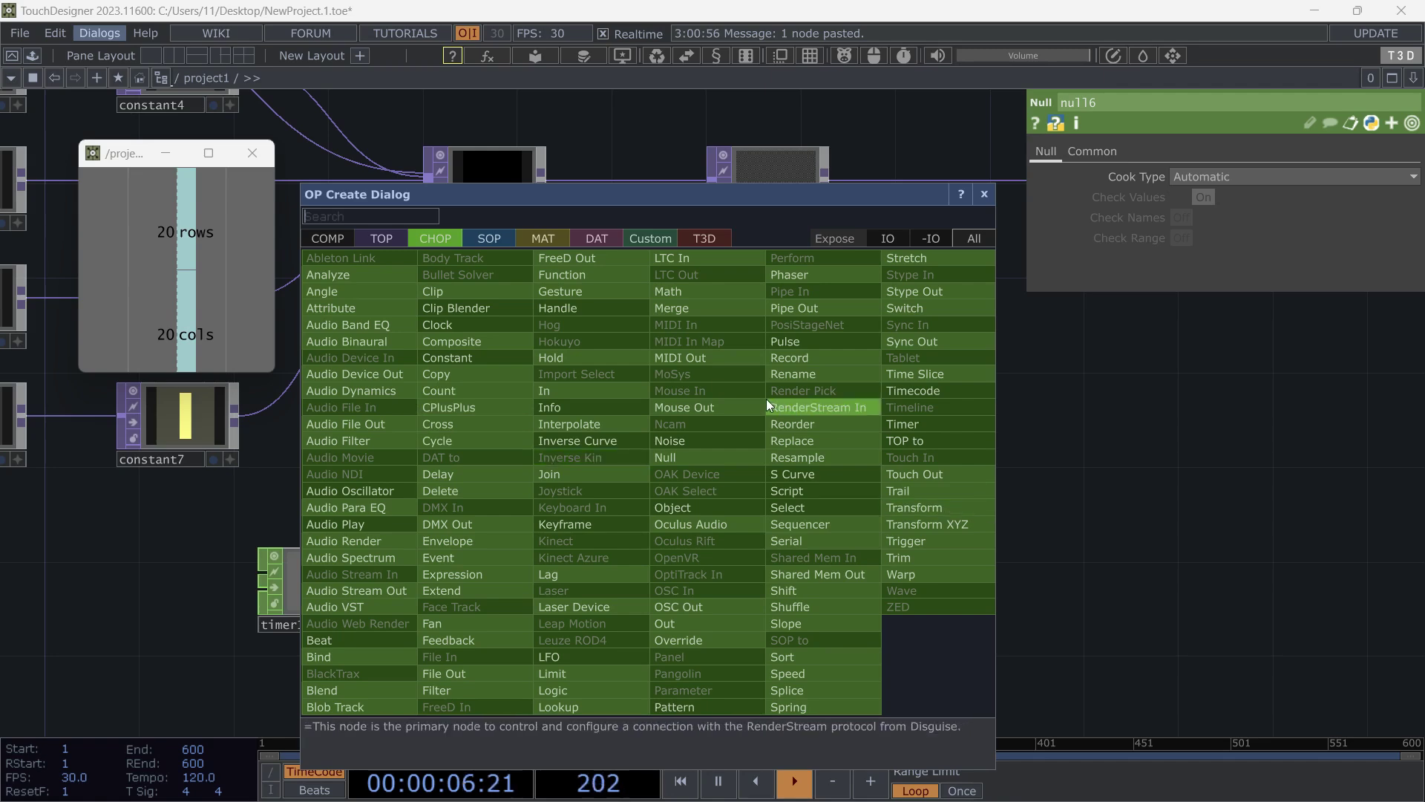
type("lo")
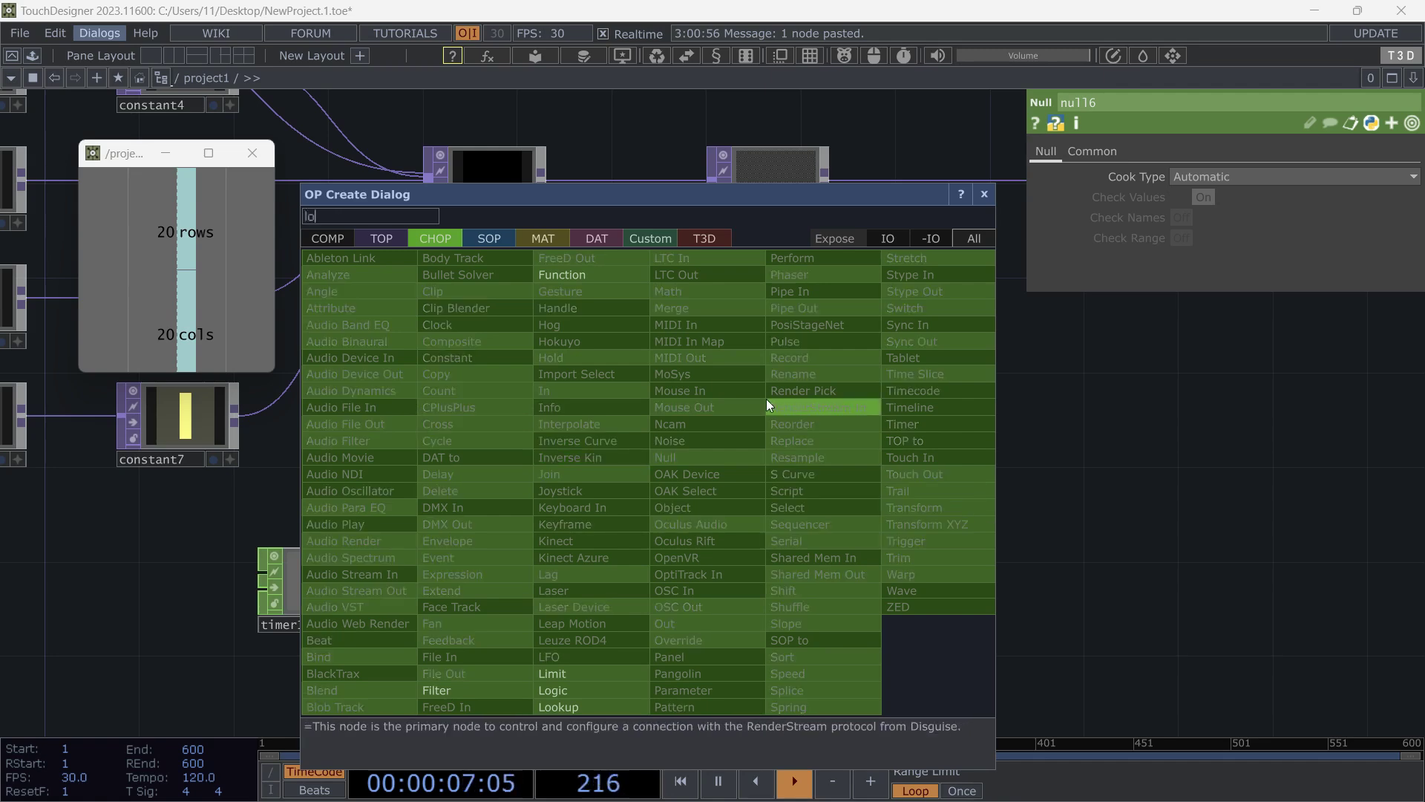
left_click(572, 692)
left_click(594, 447)
left_click(1231, 177)
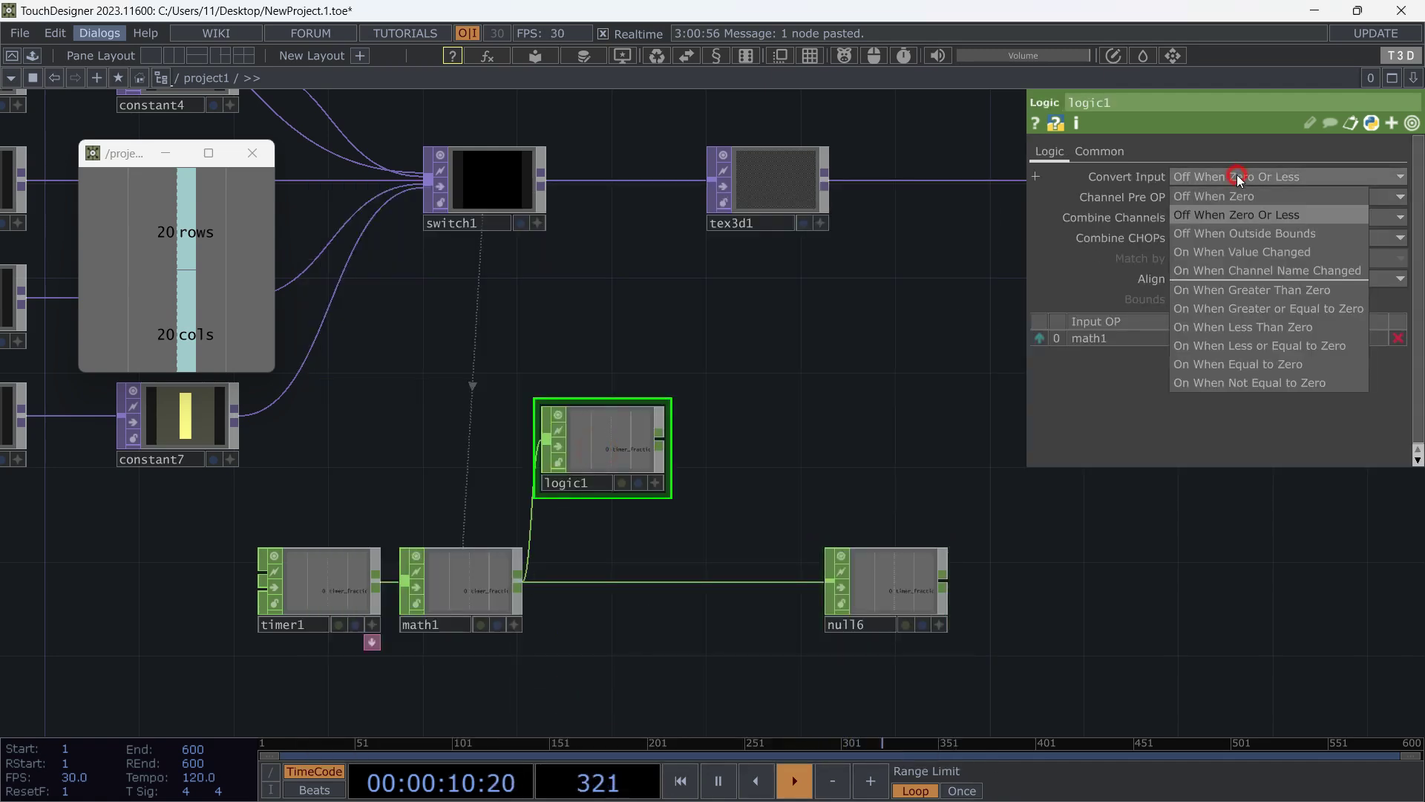
left_click(1272, 252)
left_click_drag(618, 437, 641, 437)
left_click_drag(753, 457, 685, 475)
left_click(572, 466)
Append a Null CHOP to the Logic CHOP and insert a Trigger CHOP between them.
right_click(619, 446)
left_click(973, 460)
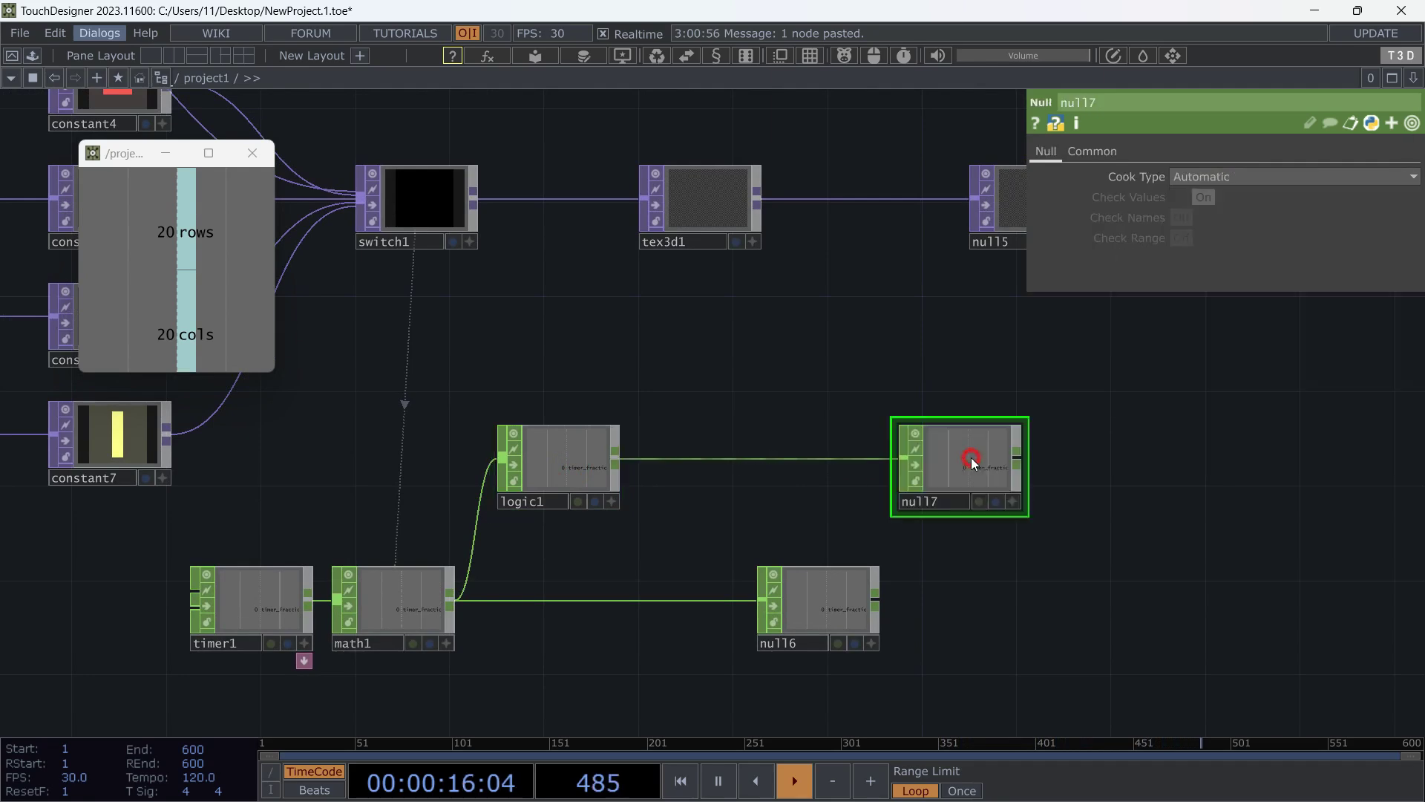
left_click(769, 442)
type("tr")
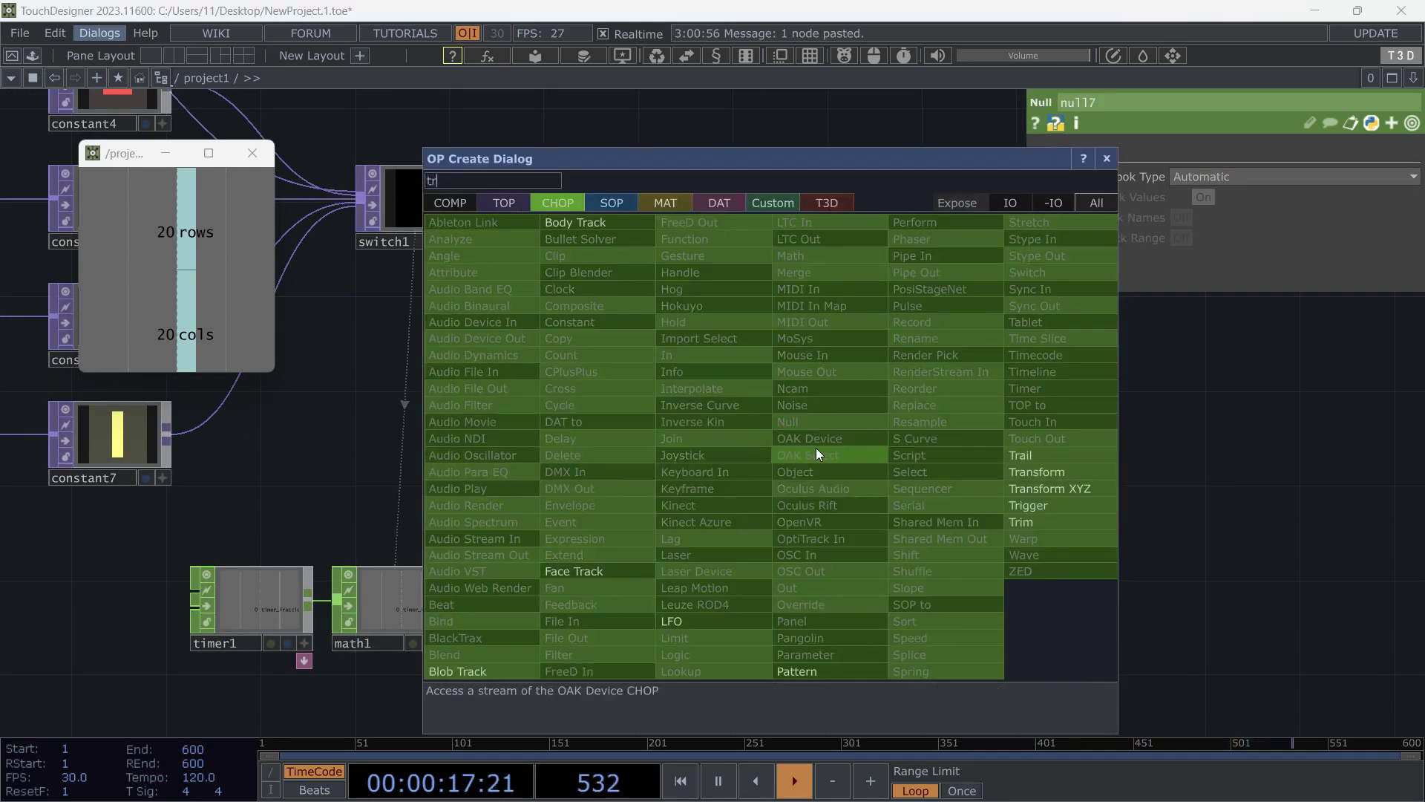
left_click(1049, 505)
left_click(753, 466)
Set the Trigger CHOP's Decay Length, Sustain Level and Release Length to 0.
left_click(1102, 151)
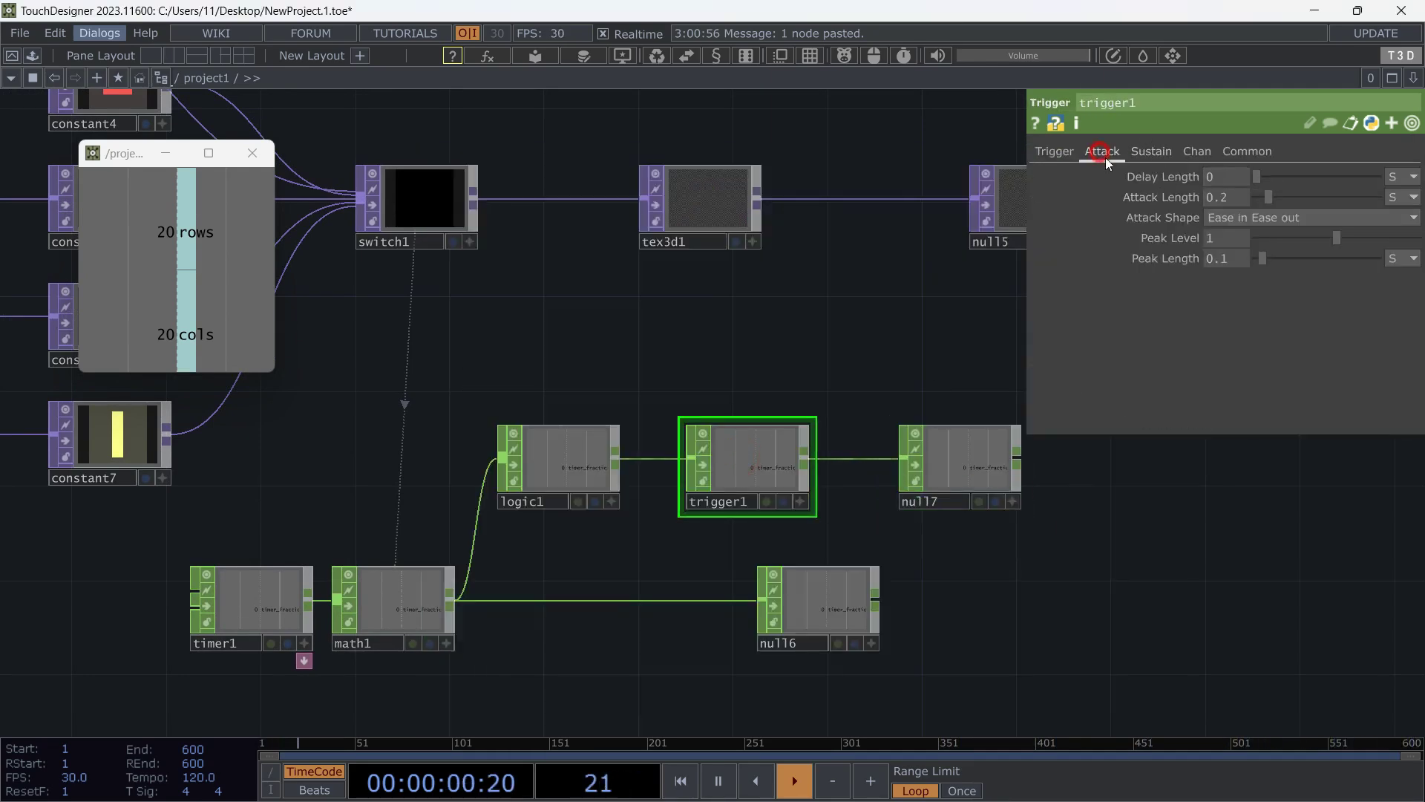
left_click(1152, 152)
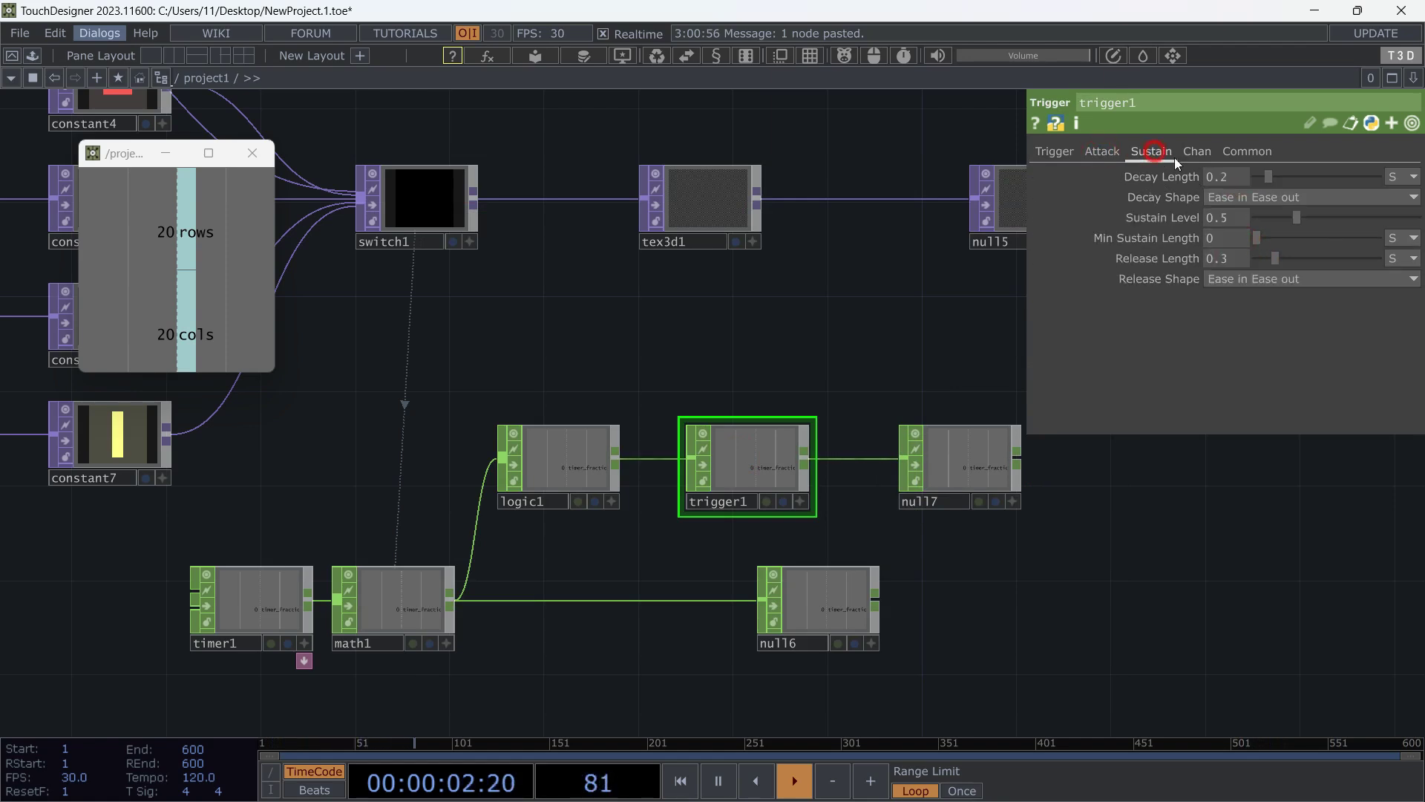
left_click_drag(1259, 176, 1251, 176)
left_click_drag(1296, 217, 1222, 218)
left_click_drag(1275, 259, 1212, 259)
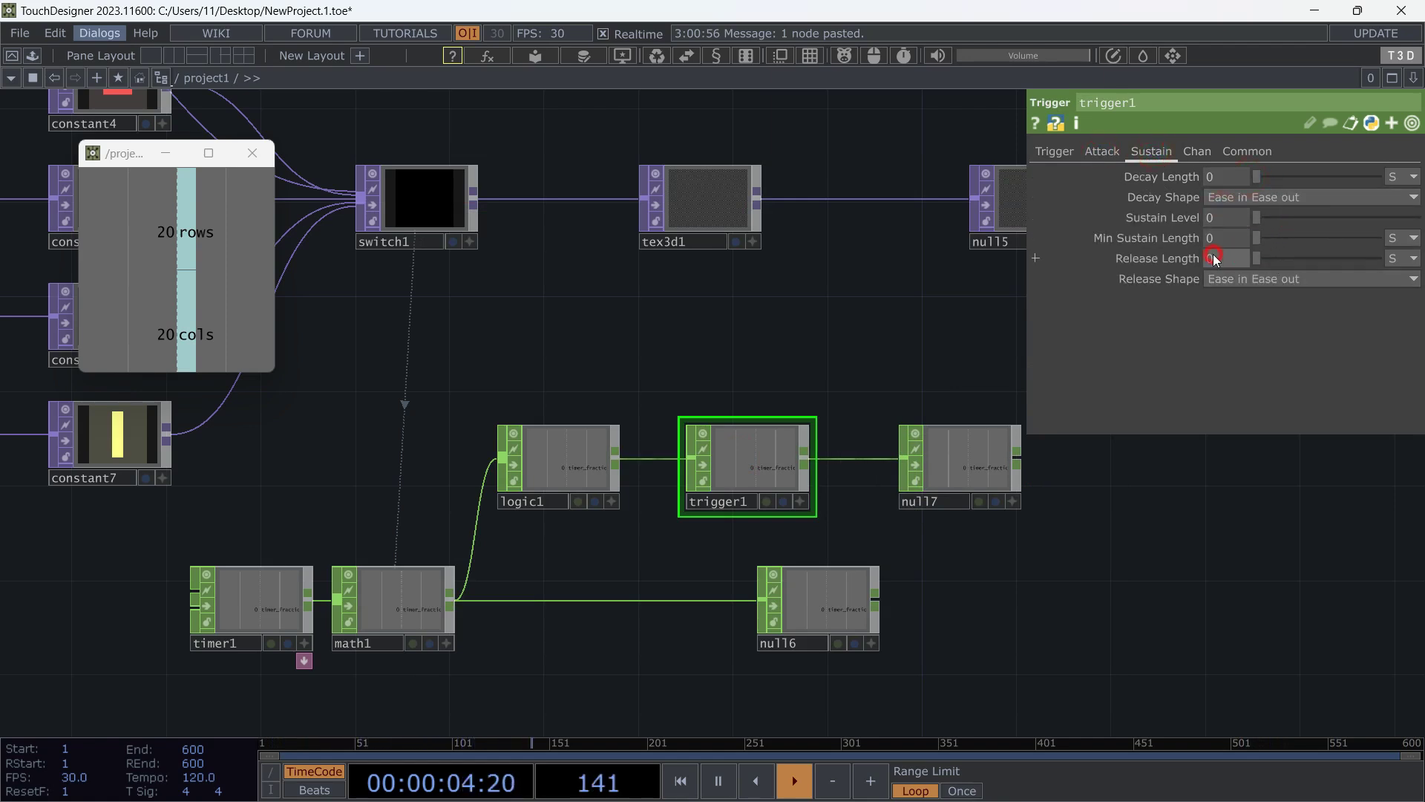
left_click(1102, 151)
left_click(1055, 152)
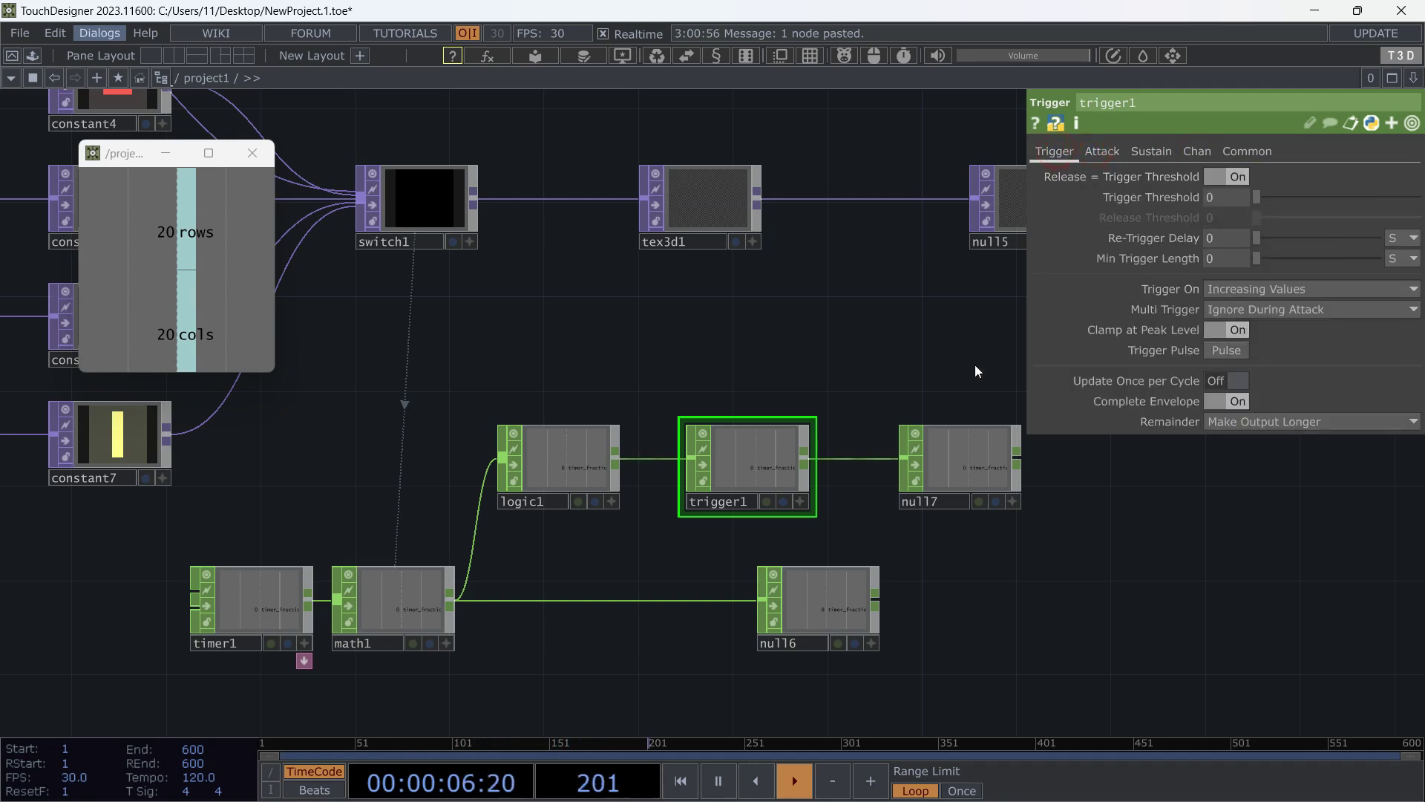
Tighten the spacing of the Logic and Trigger branch and align the two Null CHOPs vertically.
left_click_drag(848, 342, 759, 339)
left_click_drag(864, 455, 817, 455)
left_click_drag(665, 488, 629, 488)
left_click_drag(737, 600, 824, 599)
scroll(651, 548, "down", 2)
scroll(651, 548, "down", 2)
left_click_drag(656, 426, 764, 428)
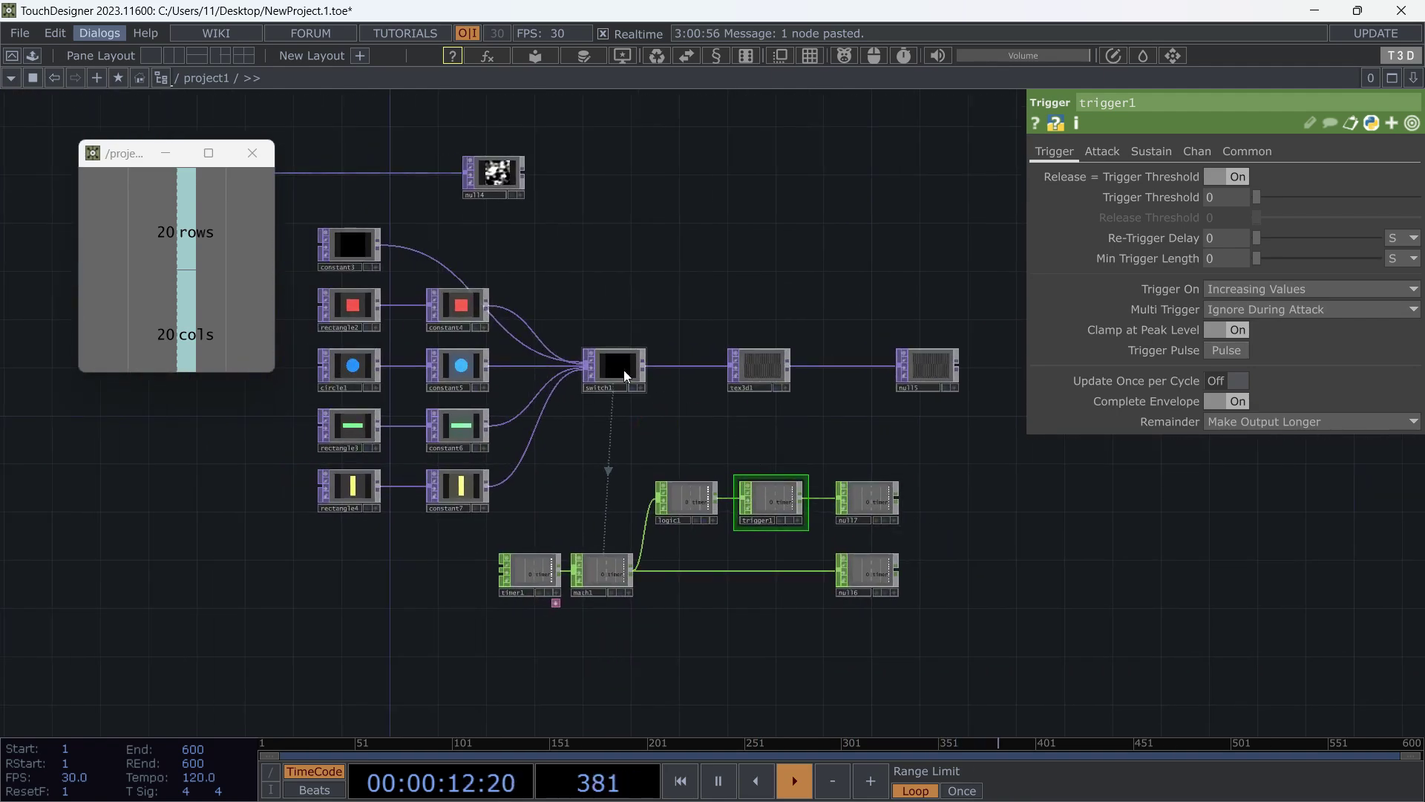
Make the viewers of both Null CHOPs active so their channels can be referenced.
left_click(616, 365)
left_click_drag(959, 470, 883, 521)
scroll(883, 521, "up", 1)
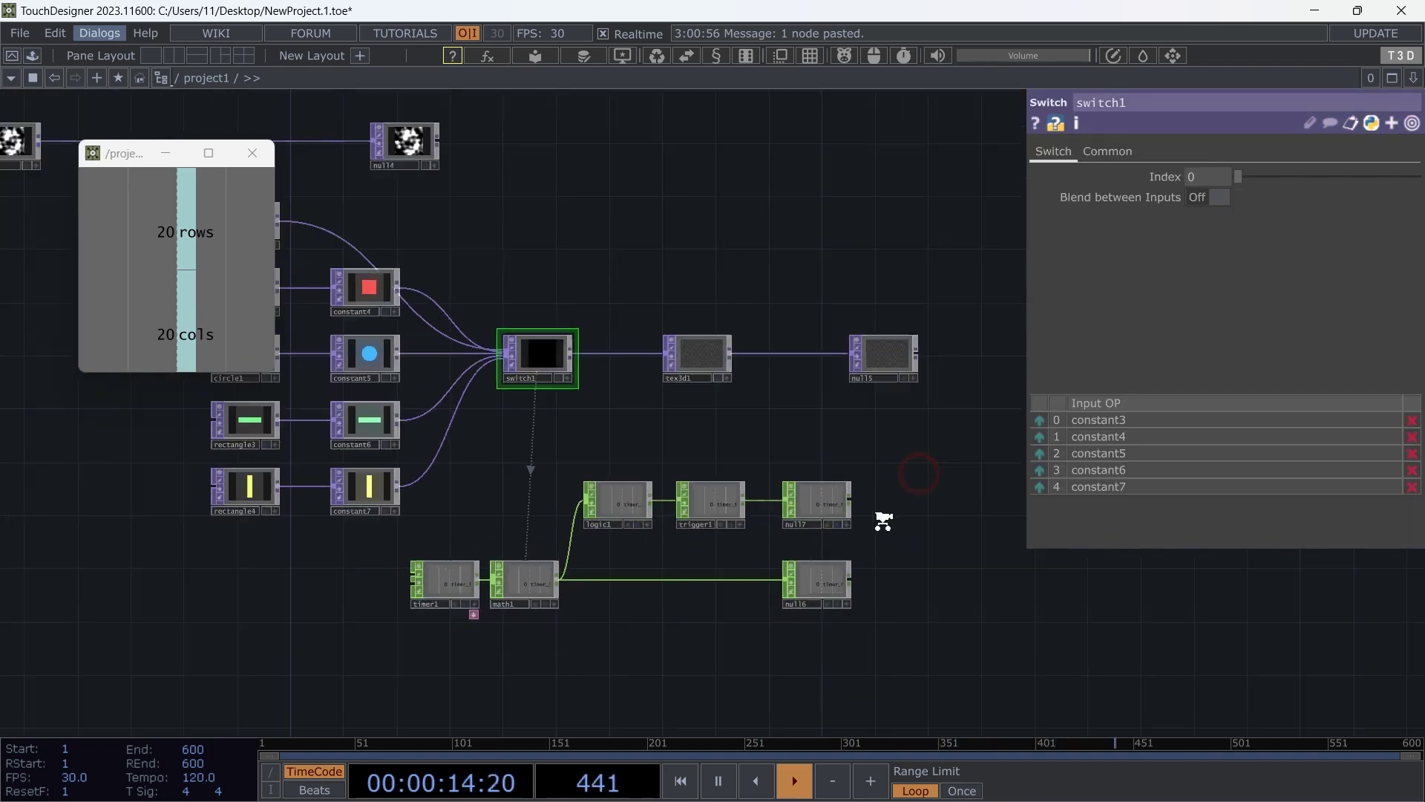
scroll(884, 521, "up", 3)
left_click(820, 526)
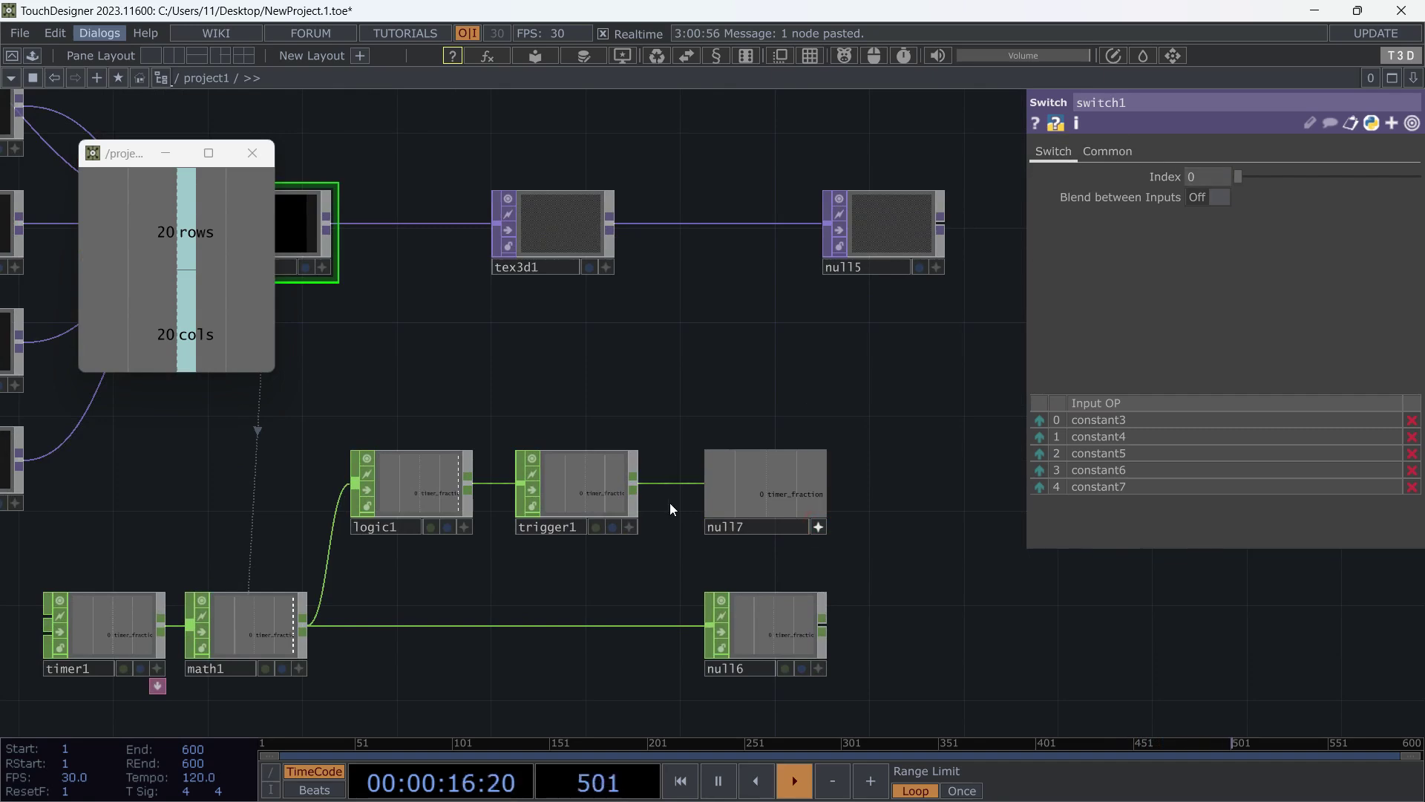
left_click_drag(501, 380, 707, 438)
scroll(713, 435, "down", 2)
left_click(851, 645)
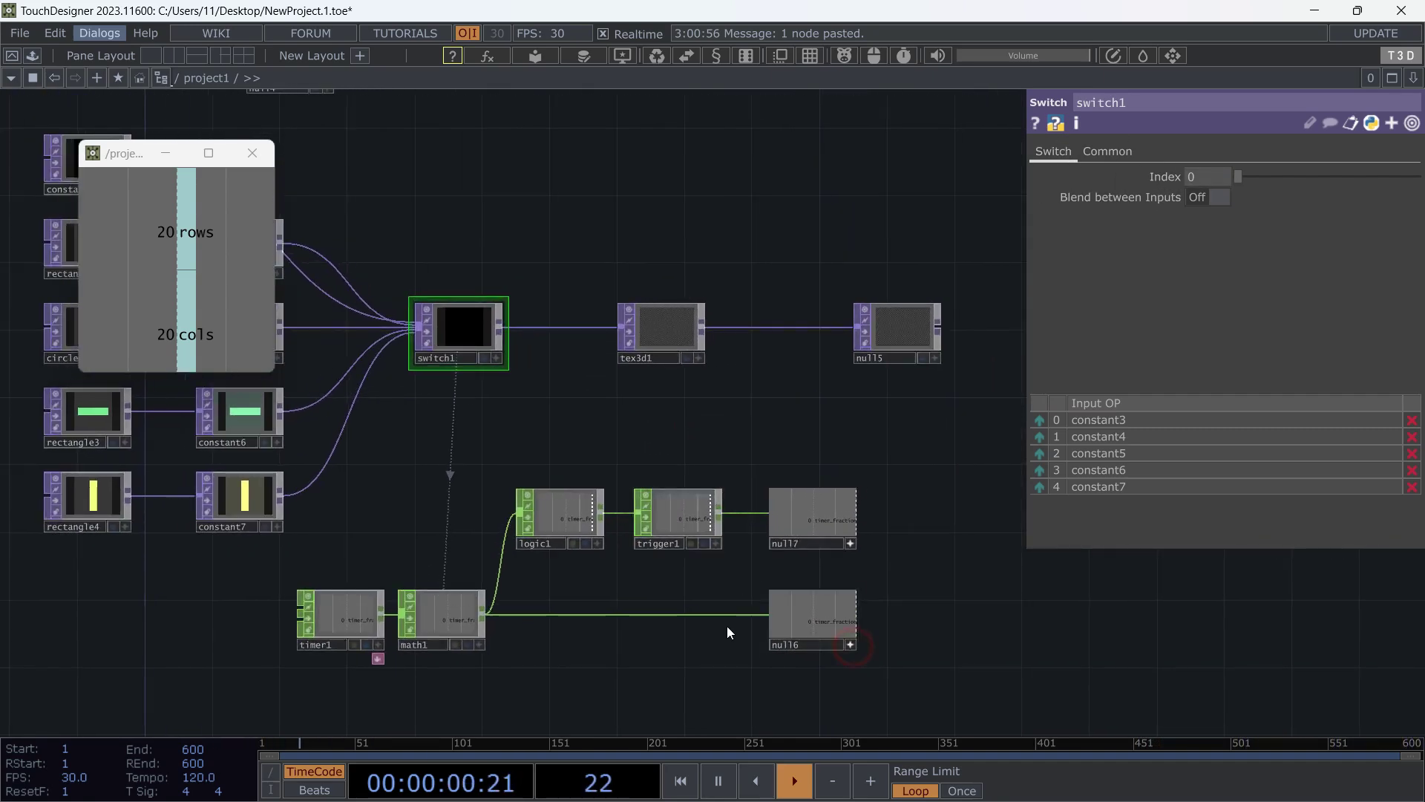
Rename the Null CHOP fed directly by the Math CHOP as count.
scroll(798, 661, "up", 2)
double_click(813, 636)
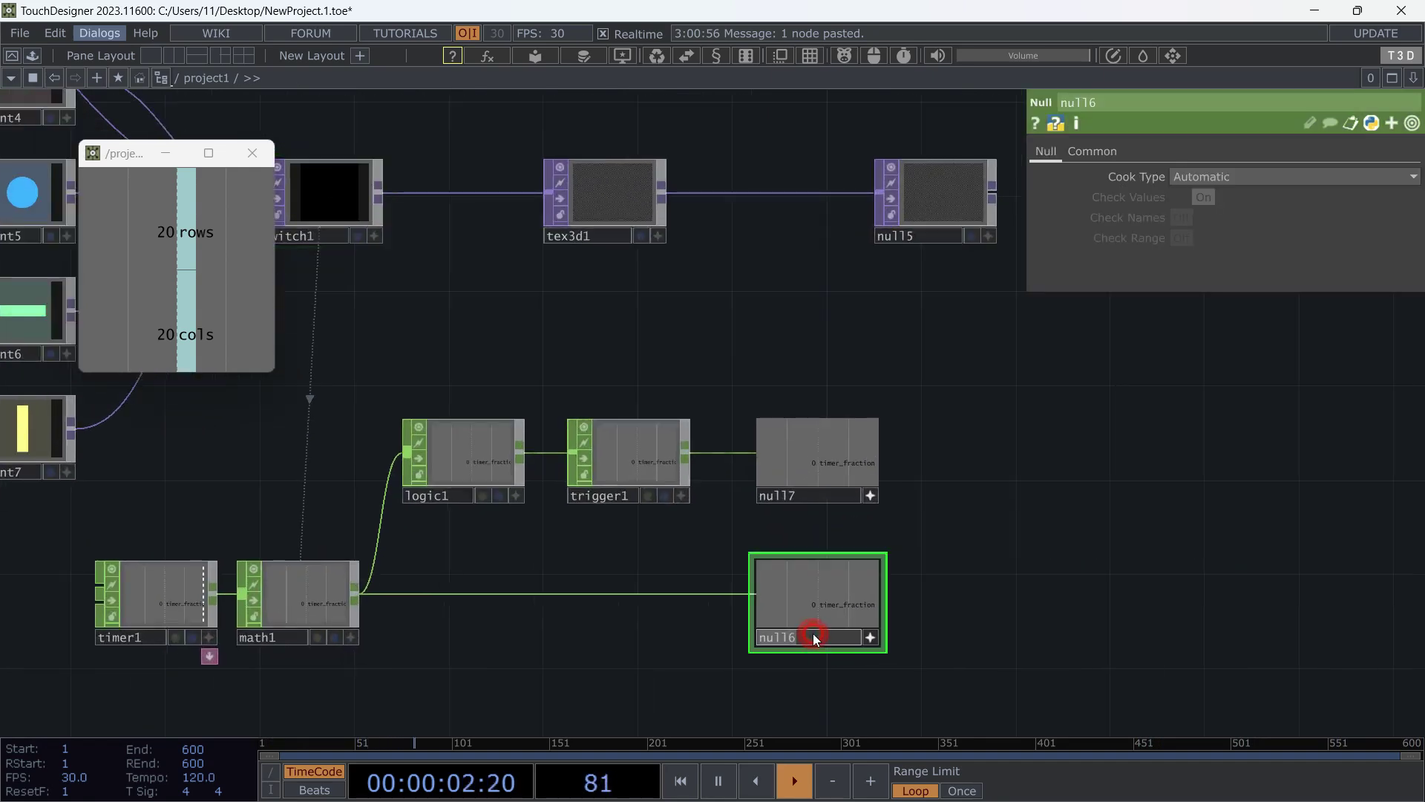
type("count")
key("Return")
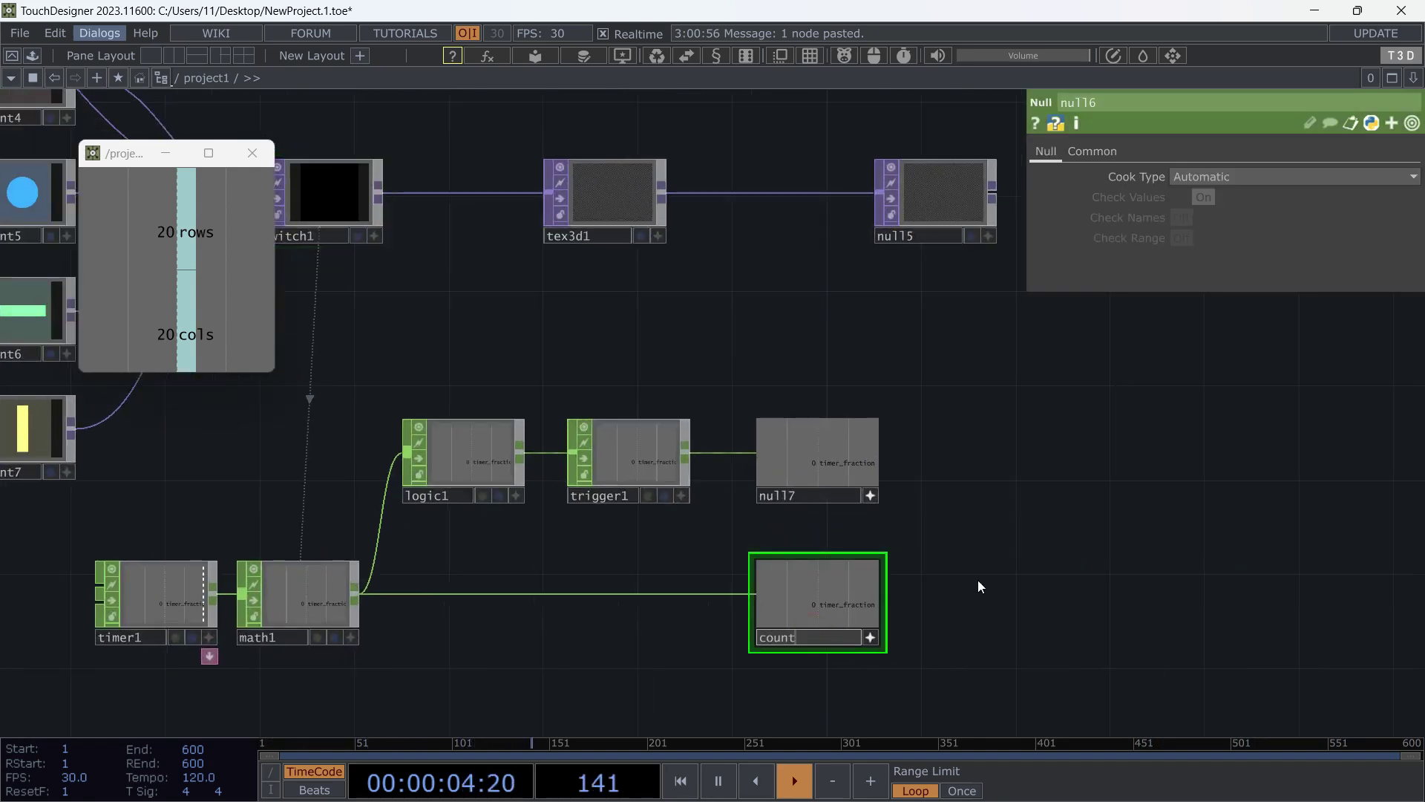
Rename the Null CHOP after the Trigger CHOP as trig.
left_click(813, 491)
double_click(813, 492)
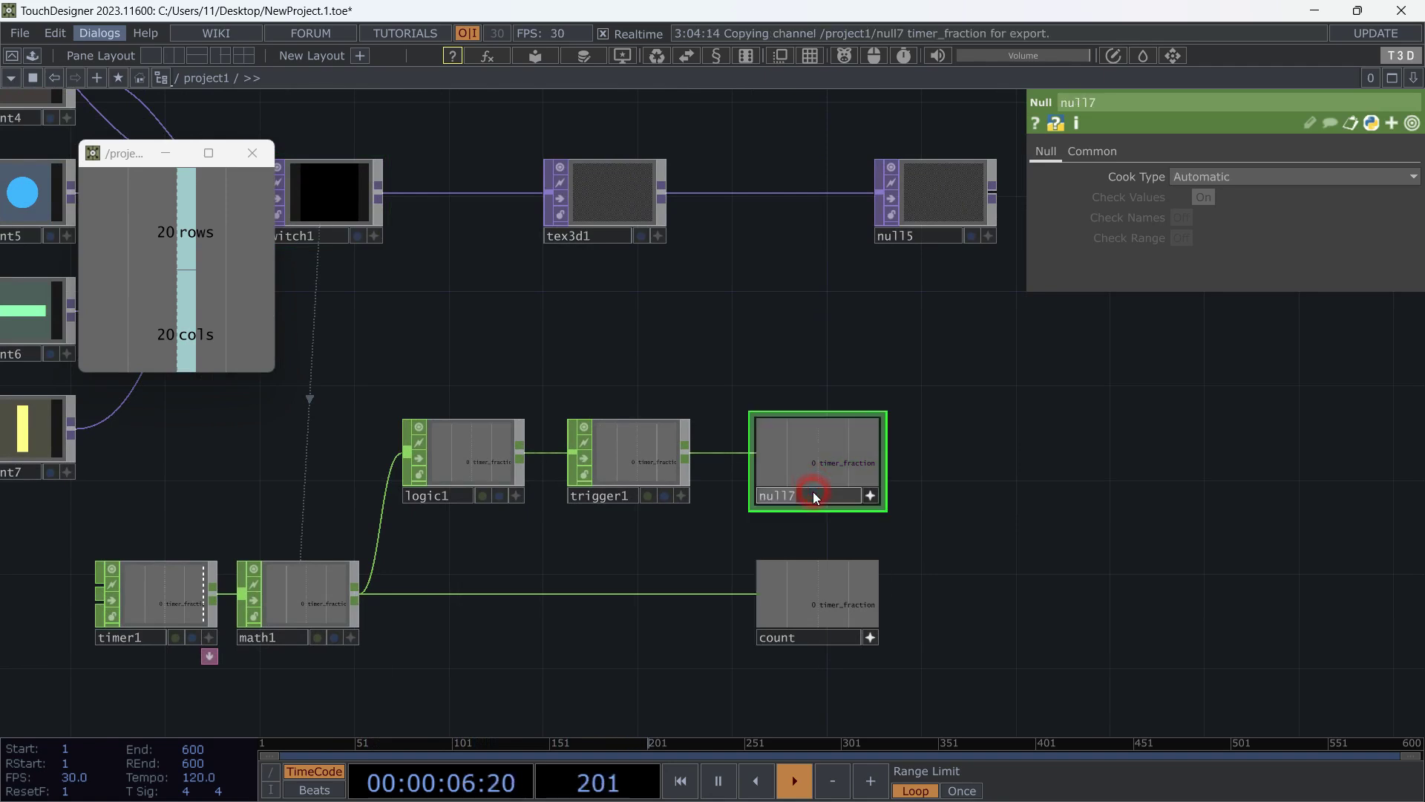
type("trig")
left_click(1069, 448)
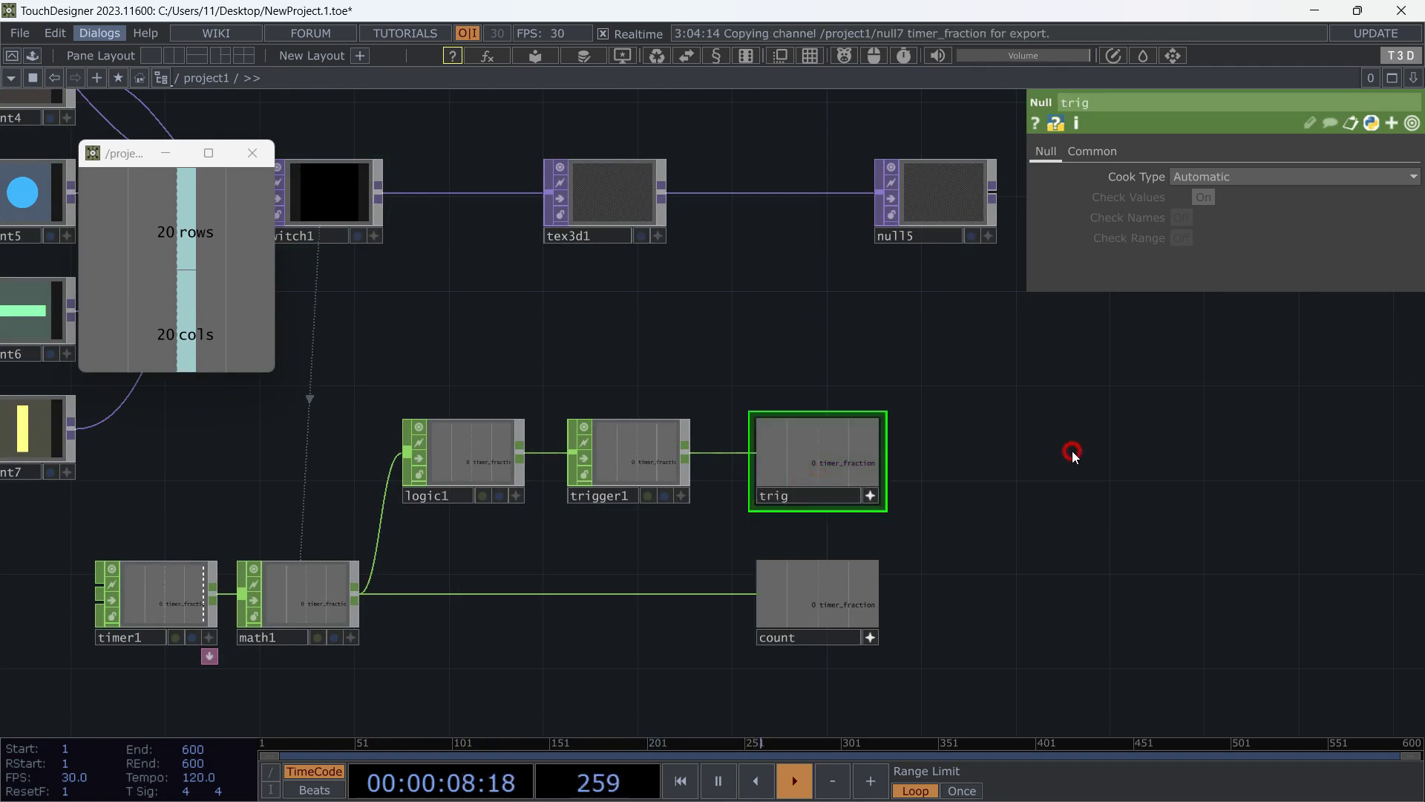
In tex3d1, reference the trig channel in the Replace Single pulse and the count channel in Replace Index.
left_click(636, 232)
left_click(809, 460)
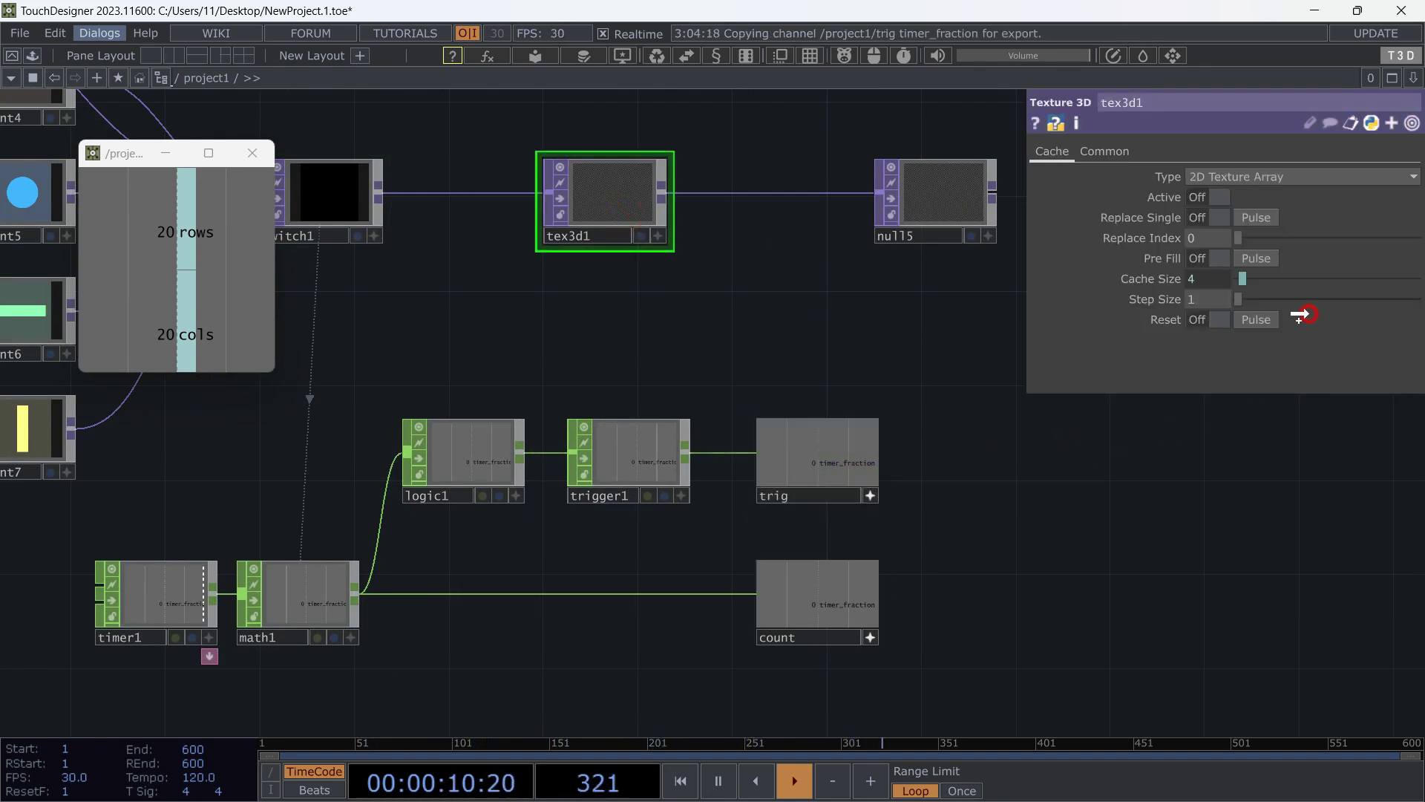
left_click_drag(1270, 210, 1272, 216)
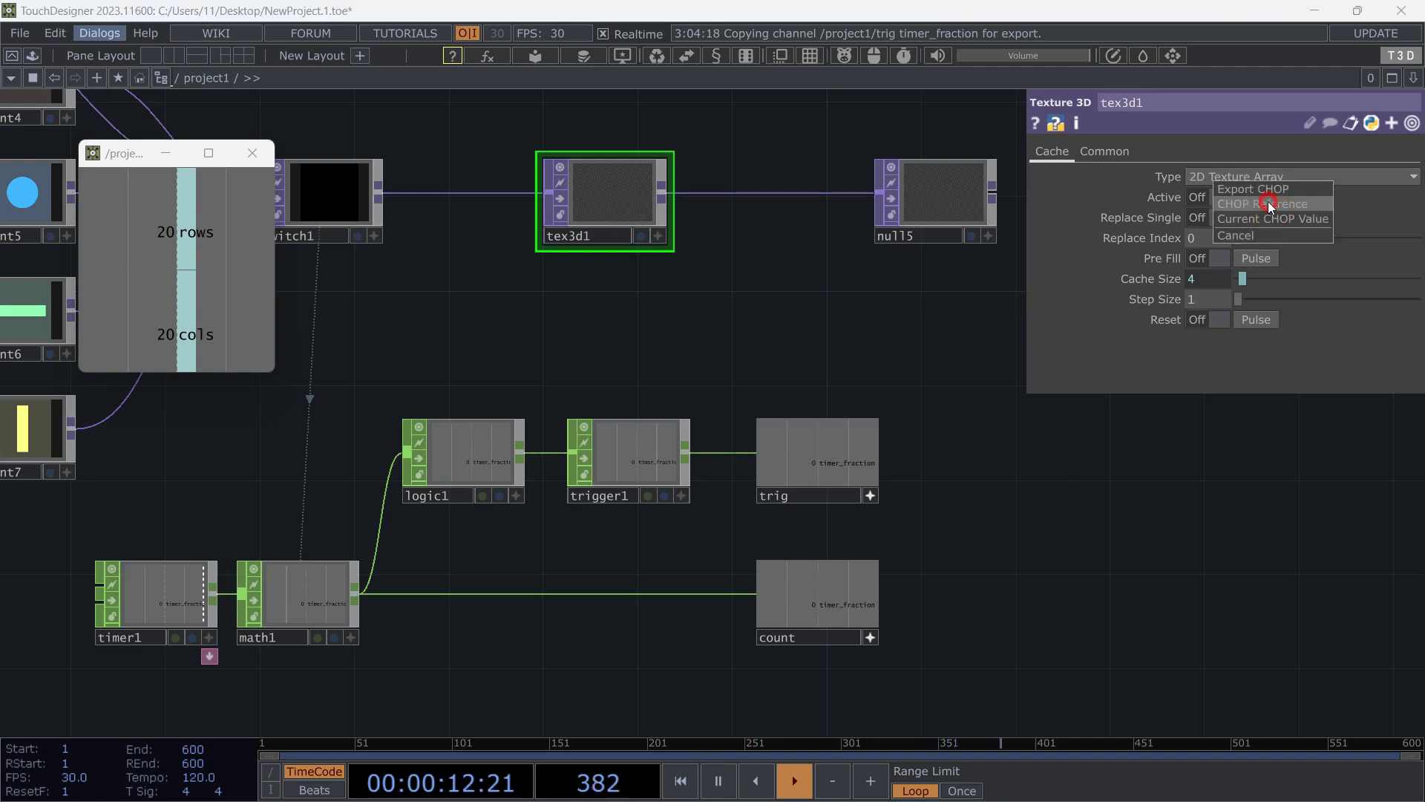
left_click(1270, 204)
left_click_drag(847, 612, 1205, 238)
left_click(1212, 229)
Reference the count channel in the Index parameter of switch1.
left_click_drag(663, 367, 764, 382)
left_click(508, 236)
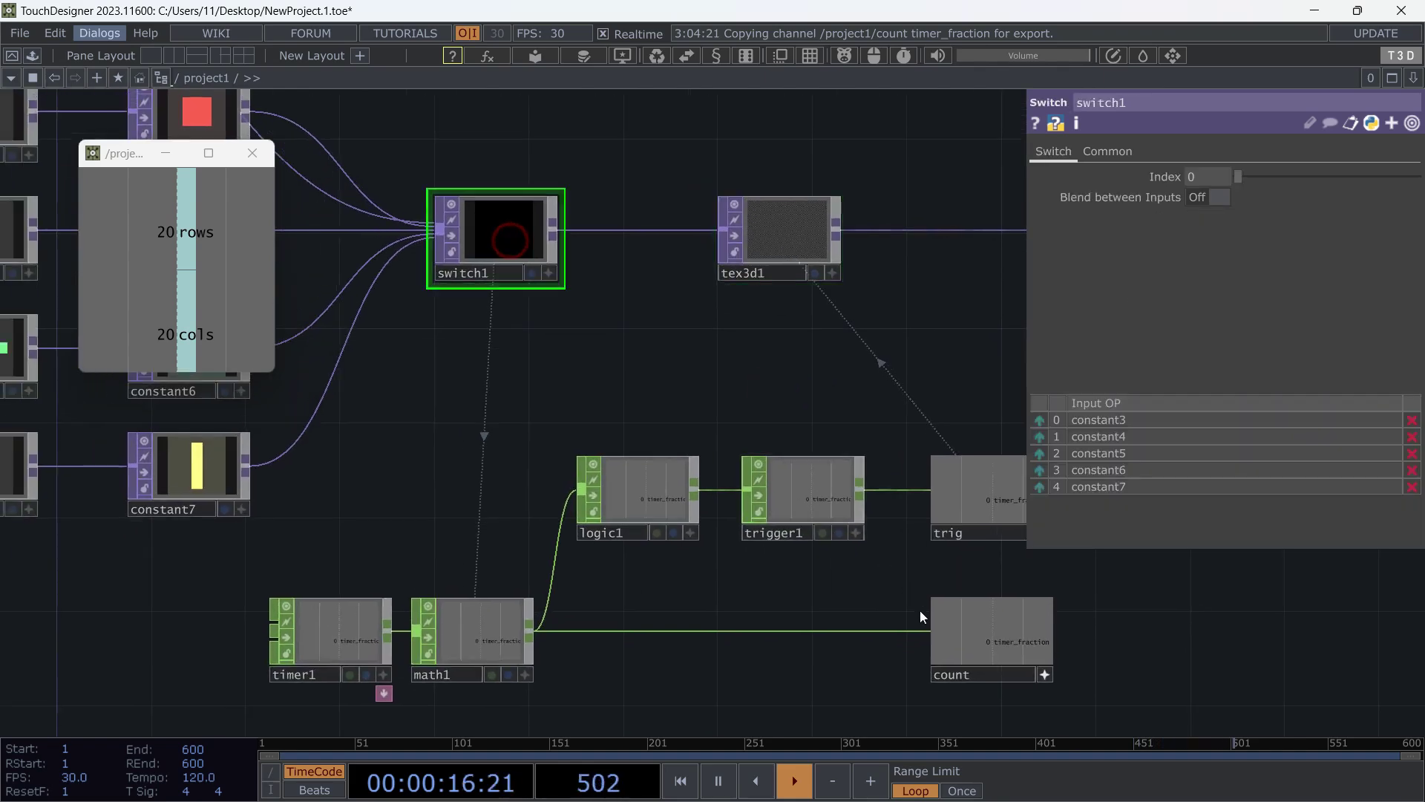
scroll(764, 391, "down", 5)
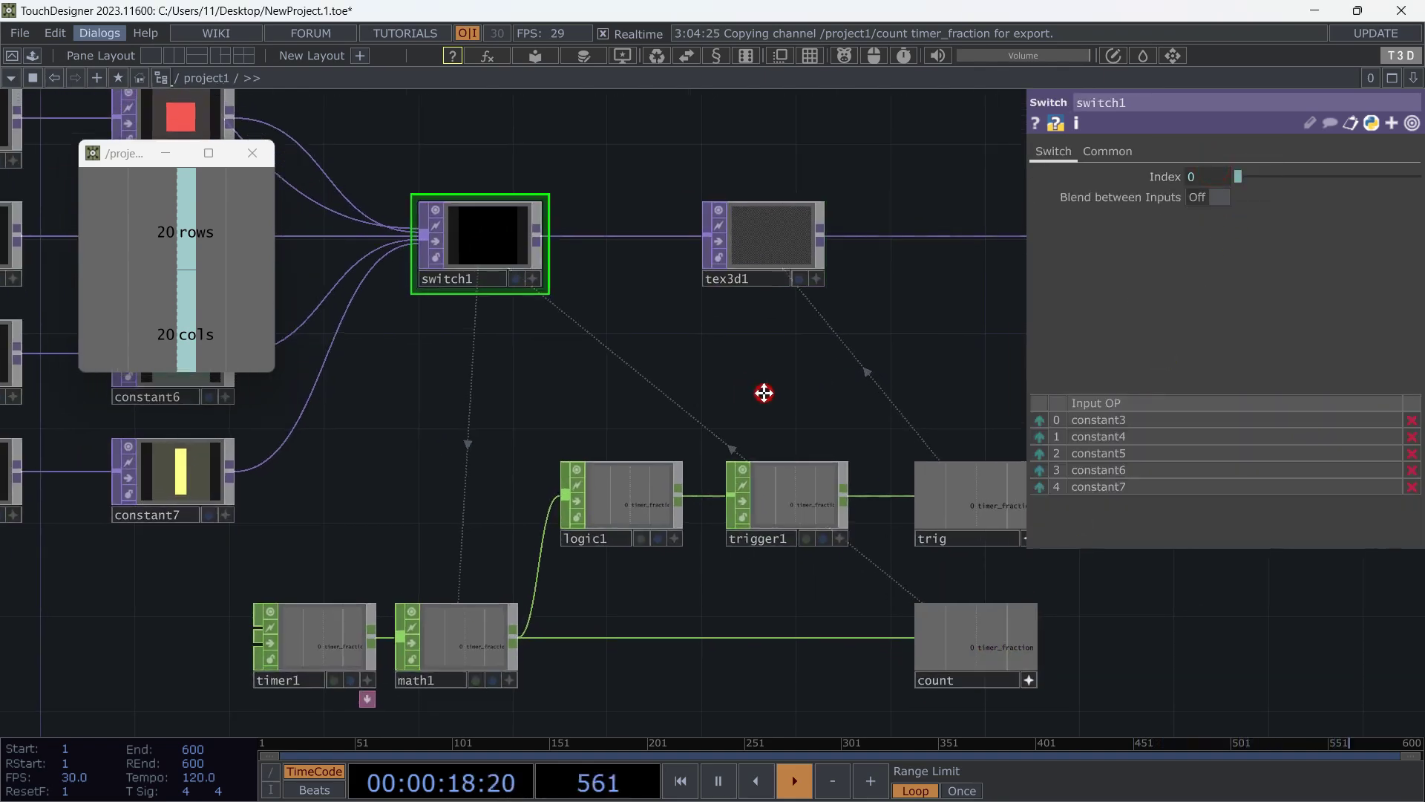
Initialize and start timer1 to cycle the switch inputs into the texture array.
scroll(820, 429, "up", 2)
scroll(765, 415, "up", 2)
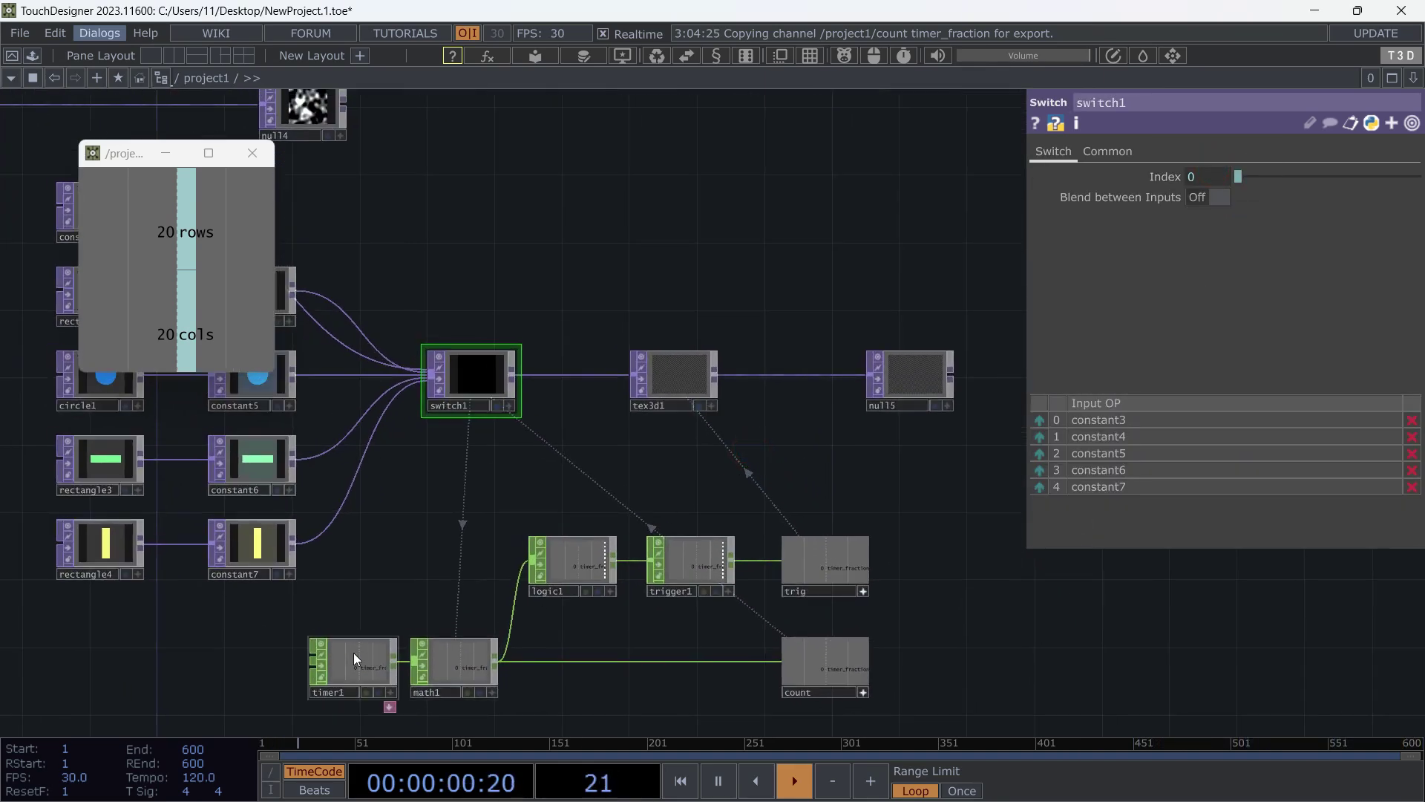
left_click(353, 655)
left_click(1024, 152)
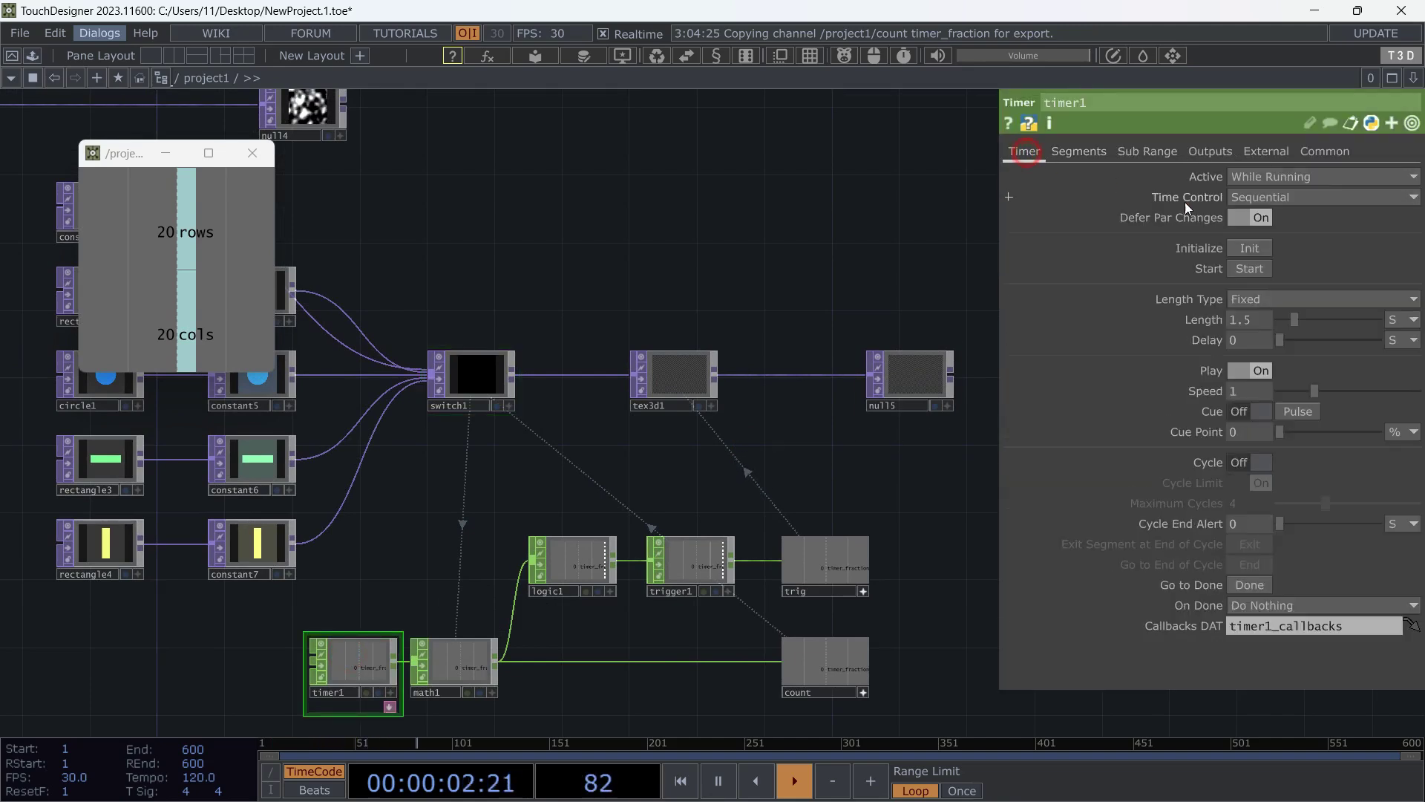
left_click(1255, 251)
left_click(1252, 267)
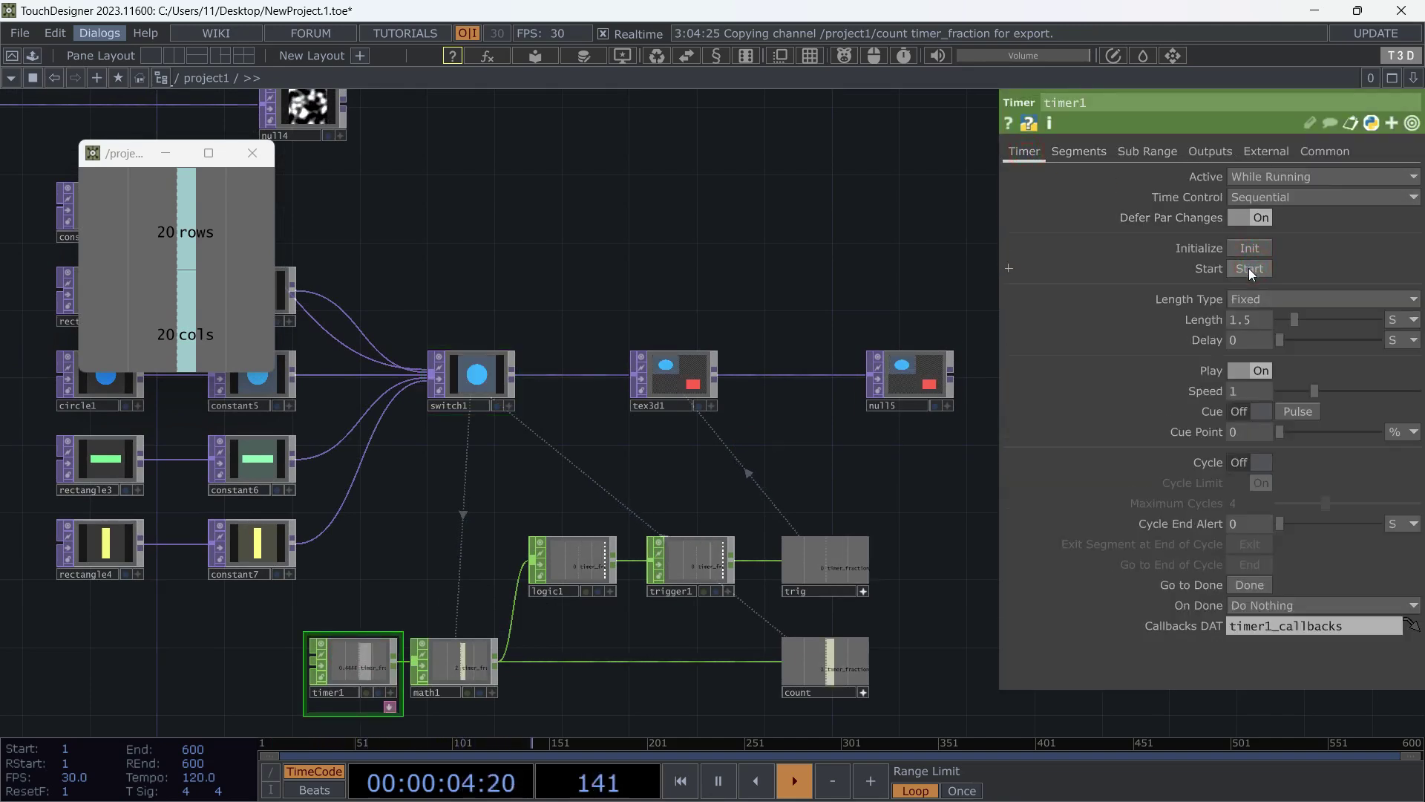
Set the Cache Size of tex3d1 to the expression len(op('switch1').inputs).
left_click_drag(703, 487, 593, 489)
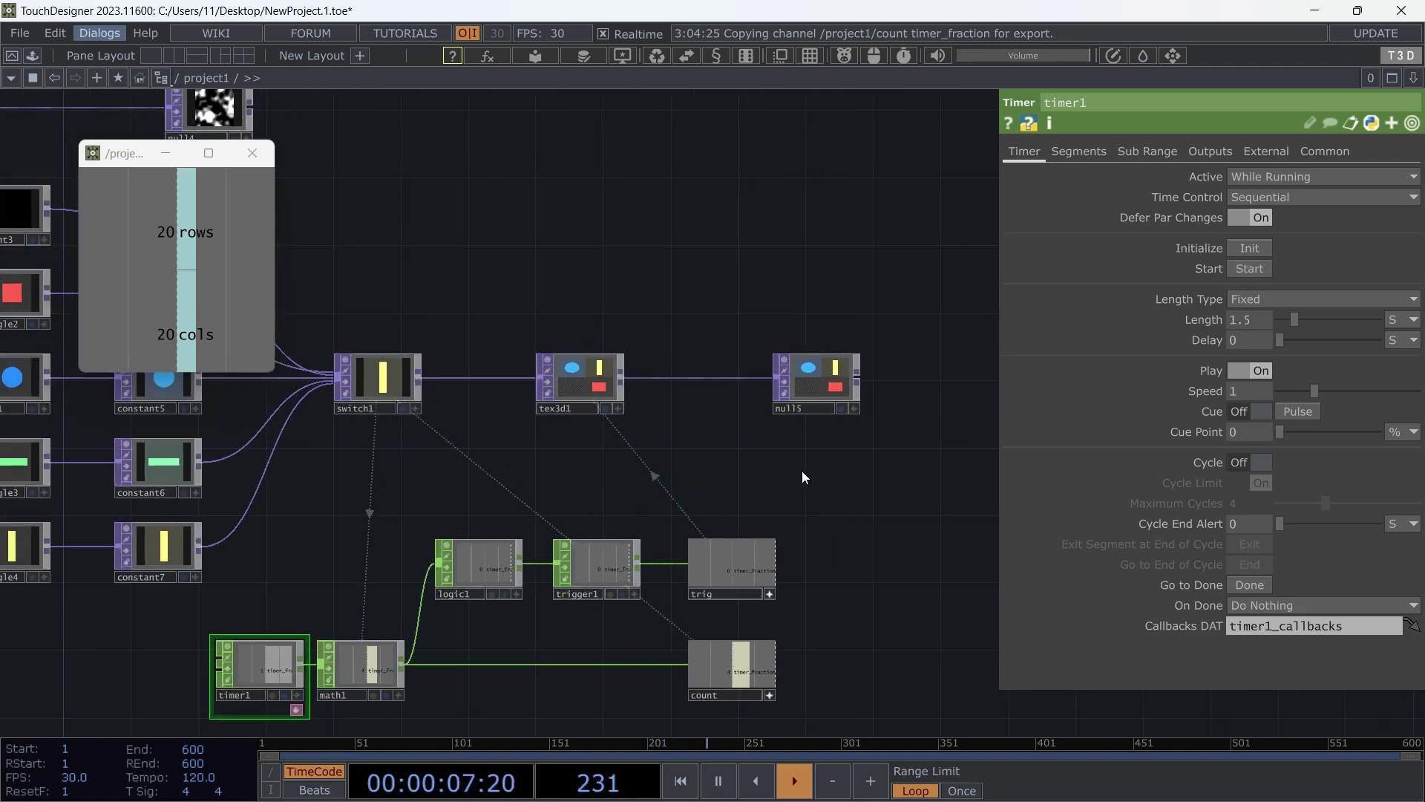
left_click(580, 382)
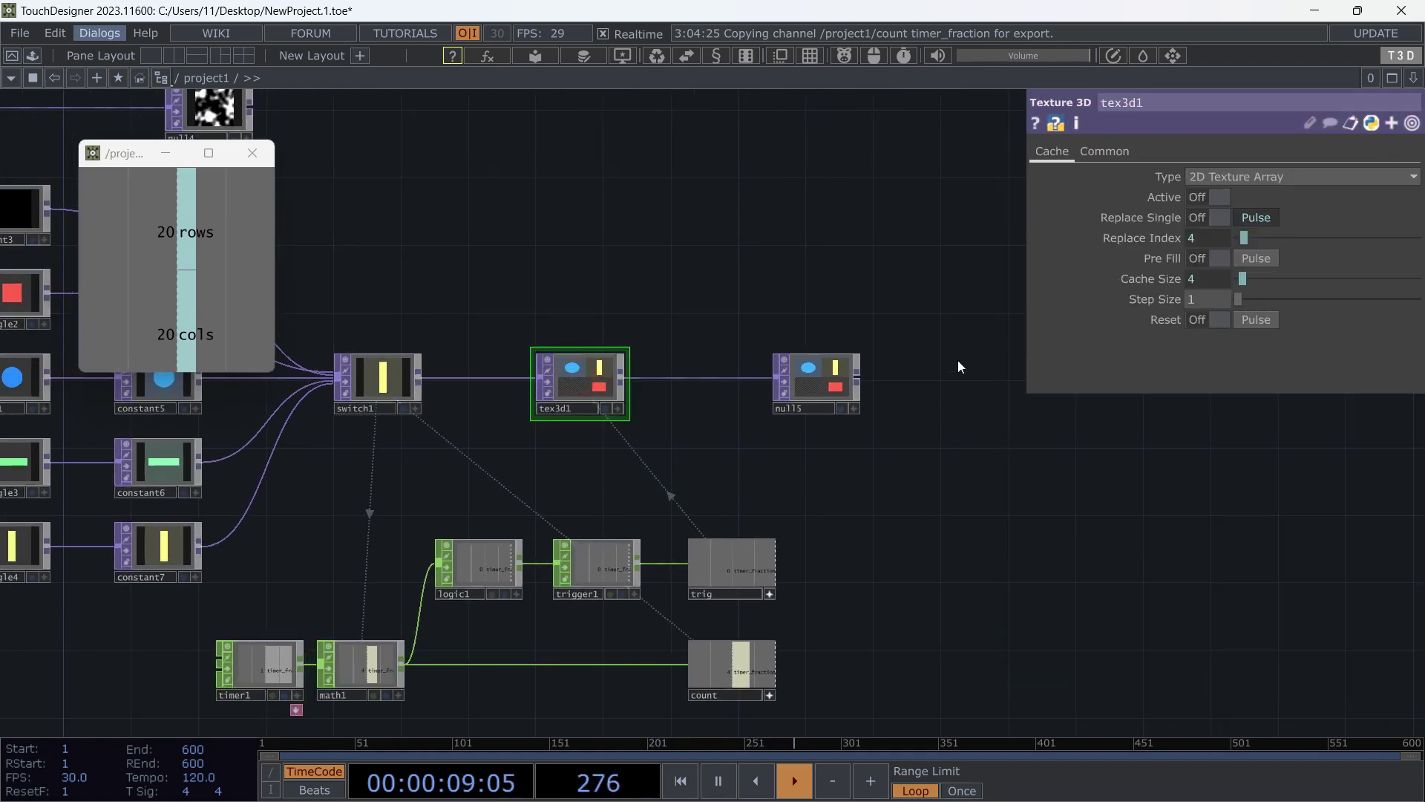
left_click(1226, 276)
key("BackSpace")
key("BackSpace")
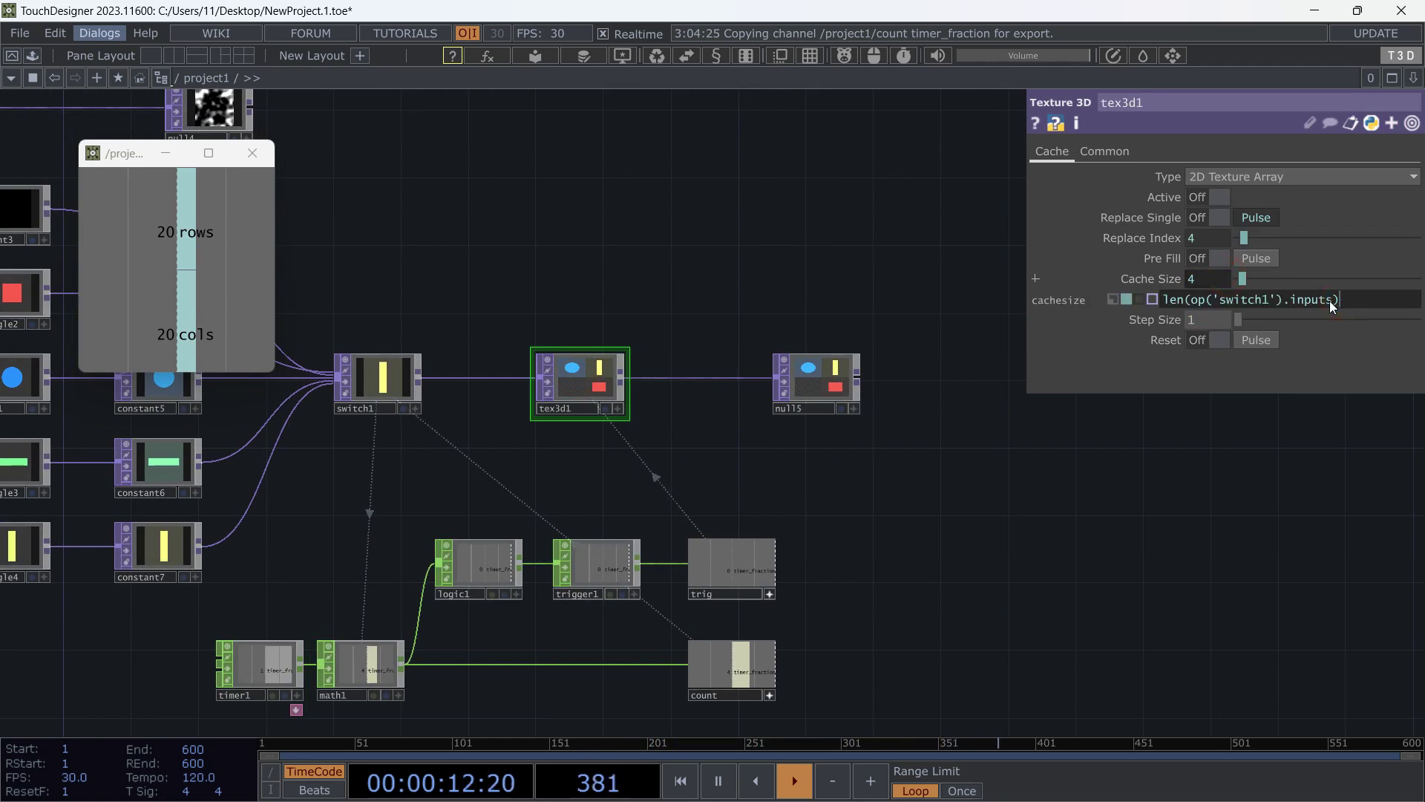
left_click(746, 227)
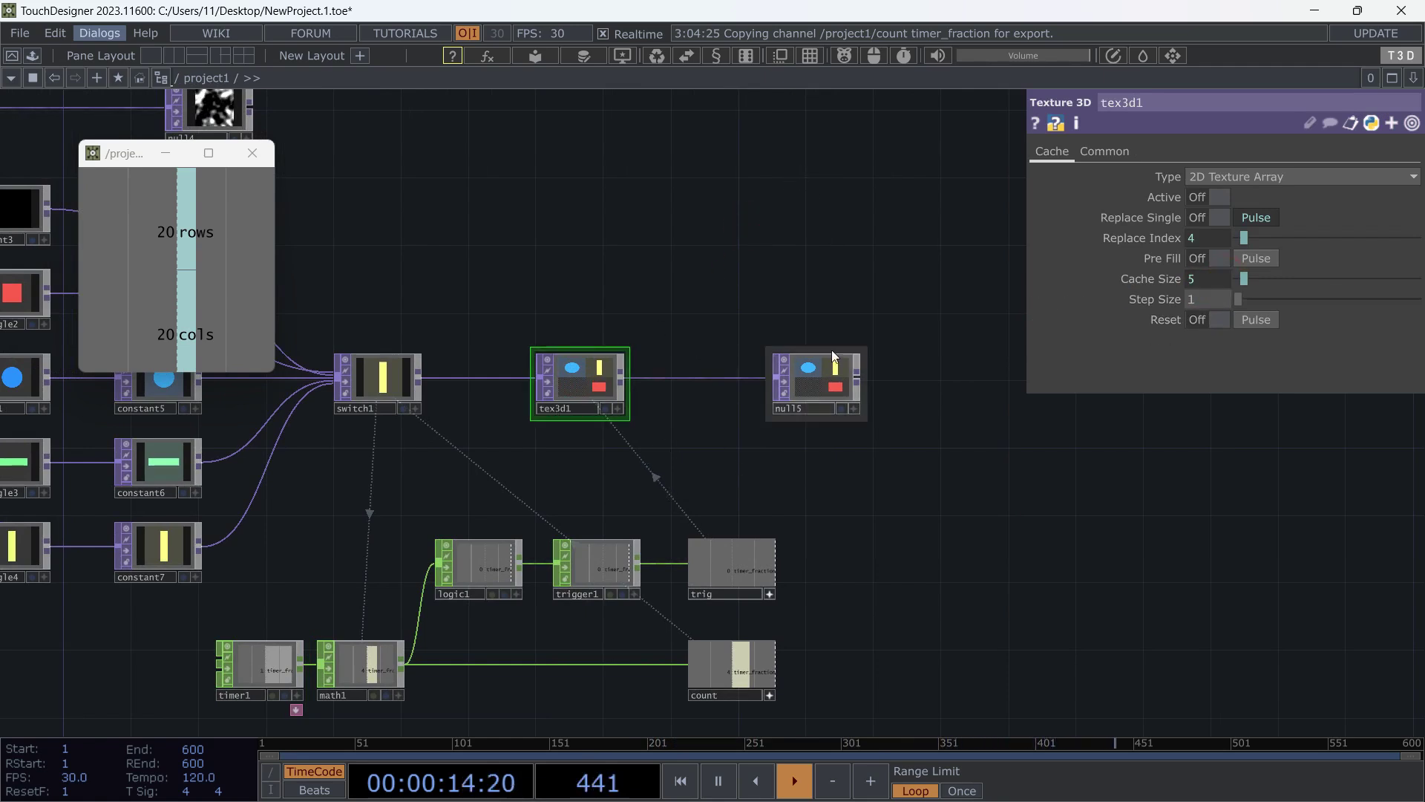
Reset the texture cache of tex3d1 and restart timer1 to refill the array.
left_click(1262, 319)
left_click(270, 663)
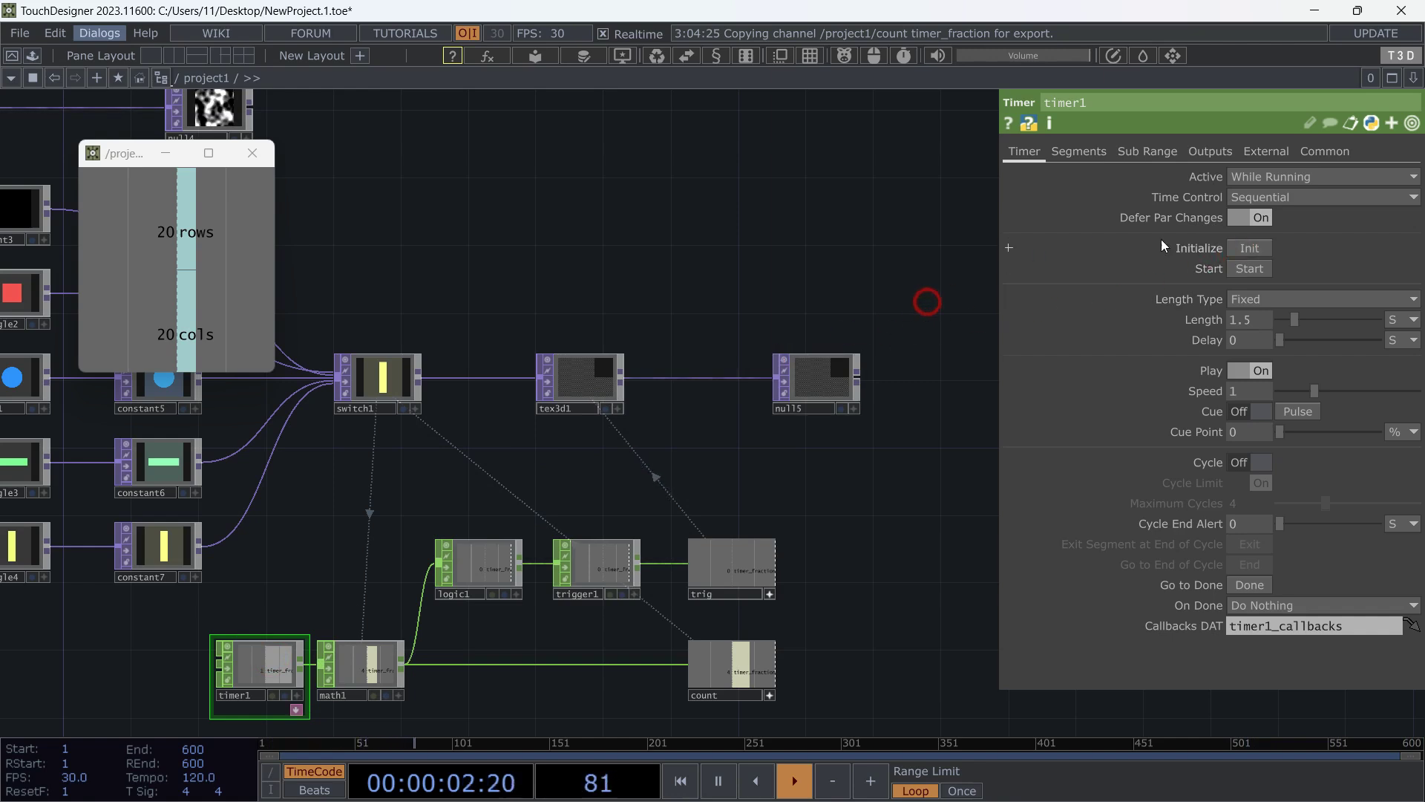
left_click_drag(592, 387, 1258, 321)
left_click(542, 684)
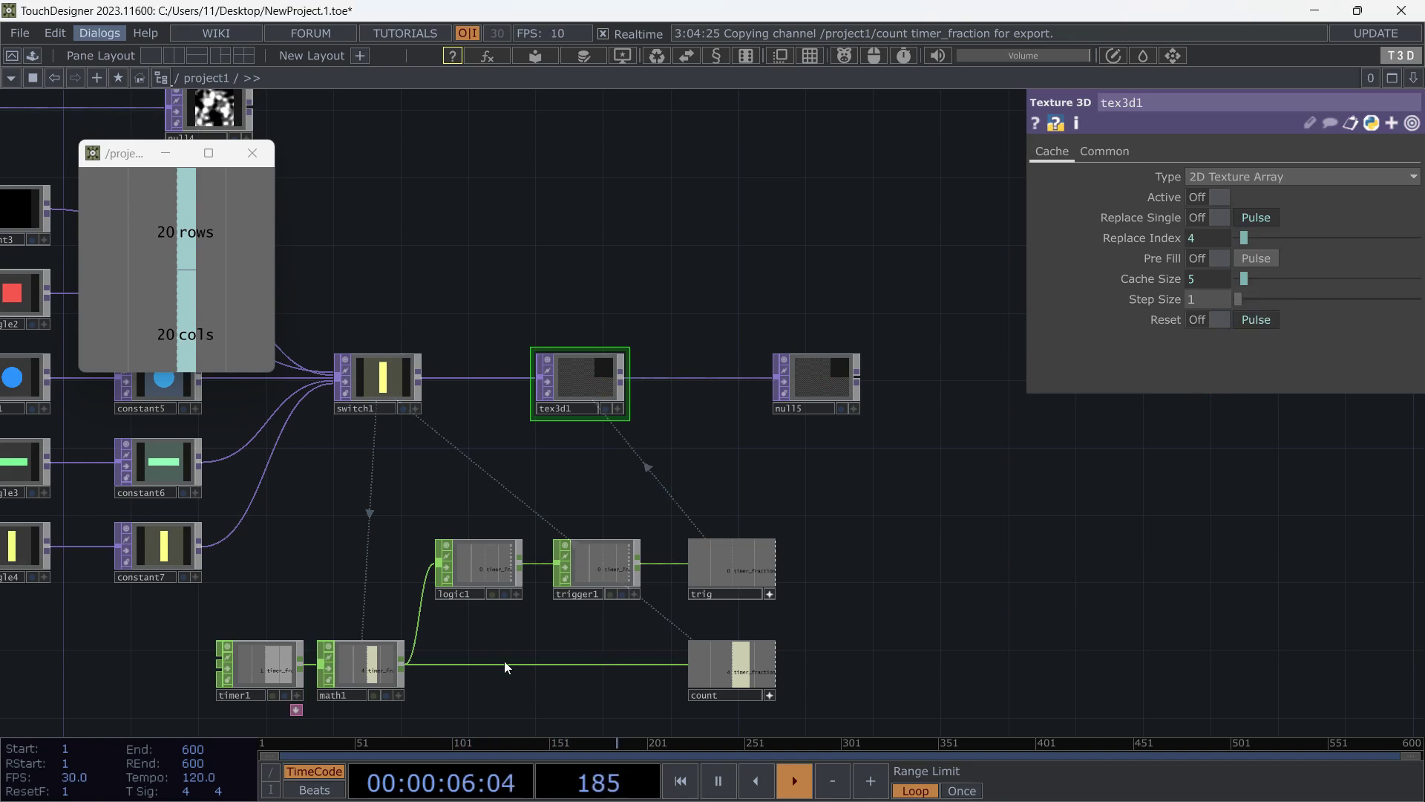
left_click(252, 678)
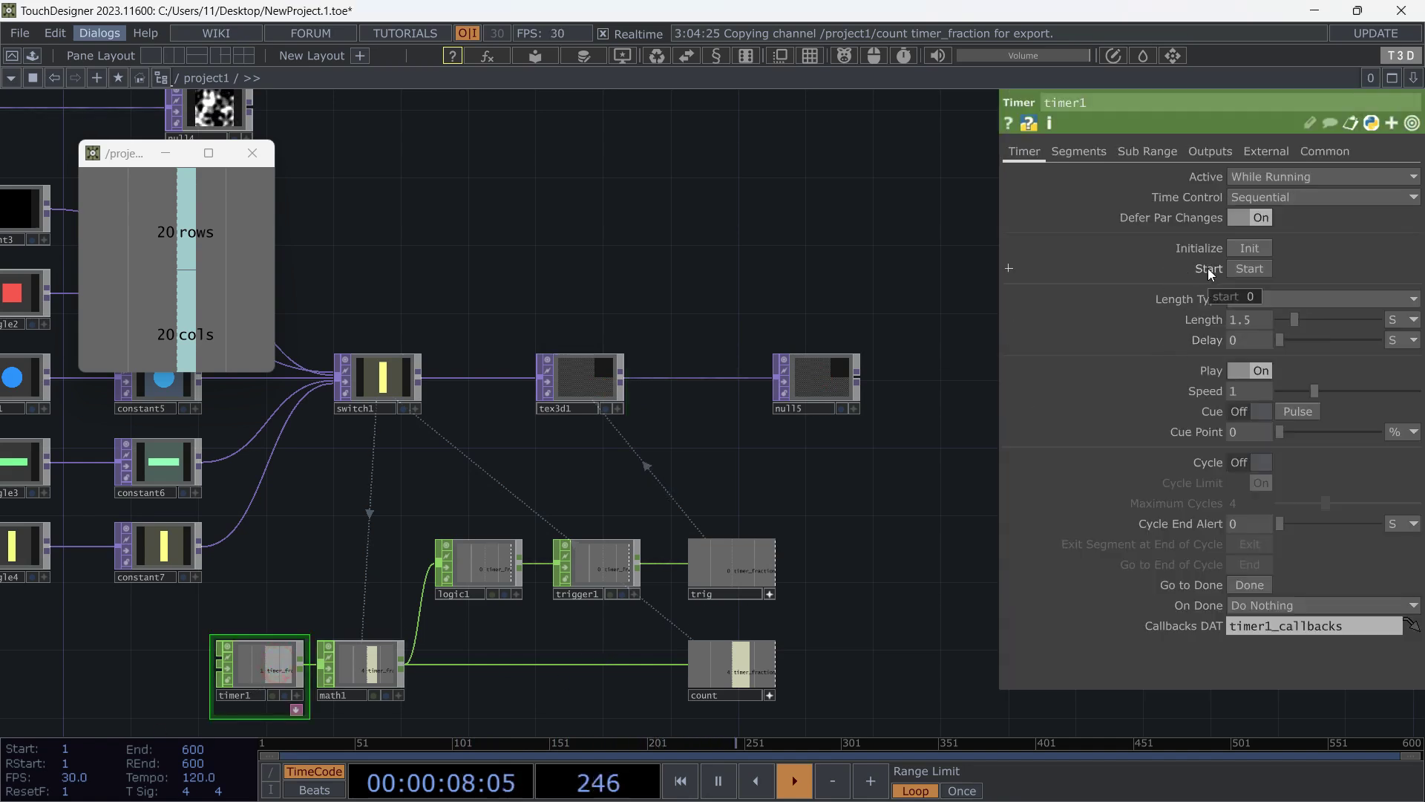
left_click(1248, 268)
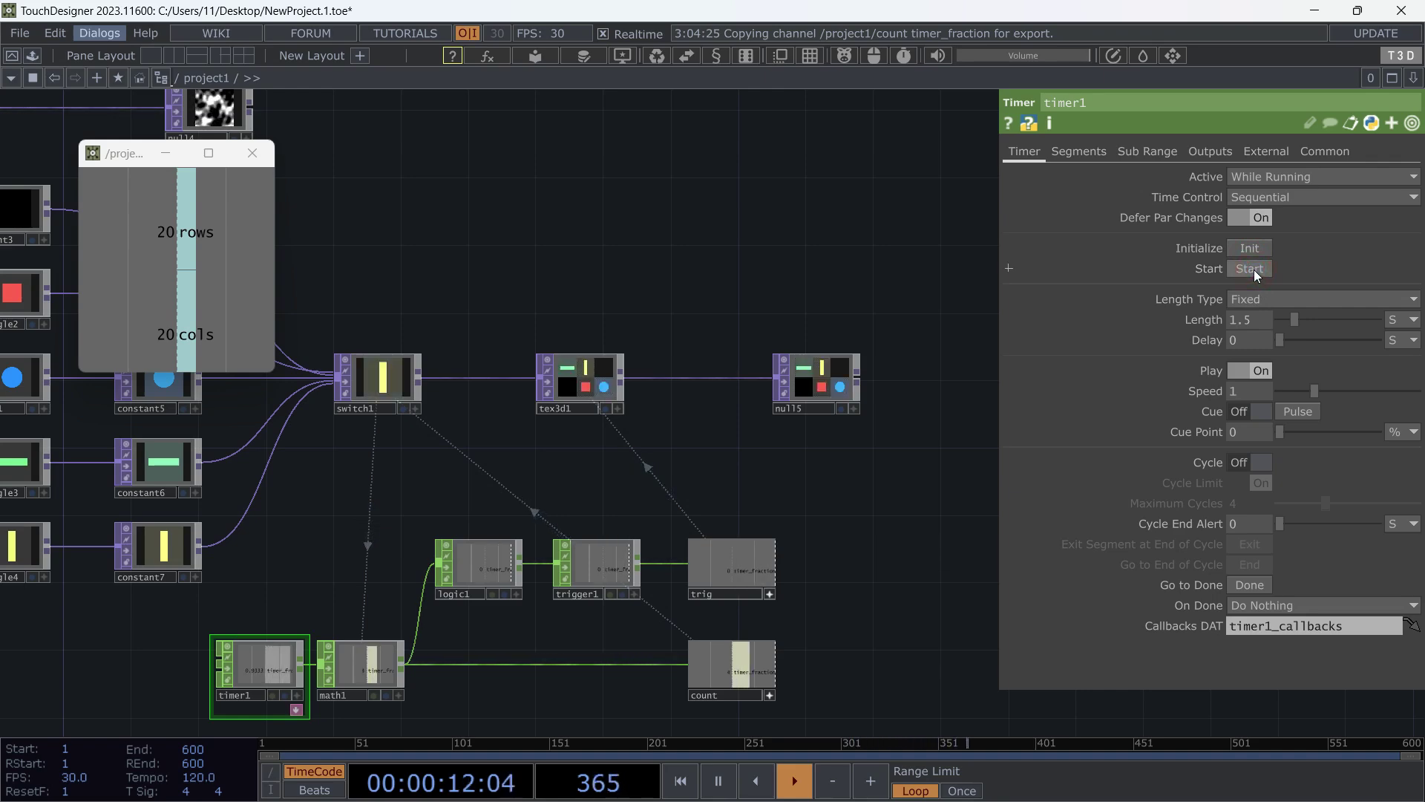
Move the shape texture, Switch and timer operators farther down the network, clear of the noise row.
scroll(772, 342, "down", 5)
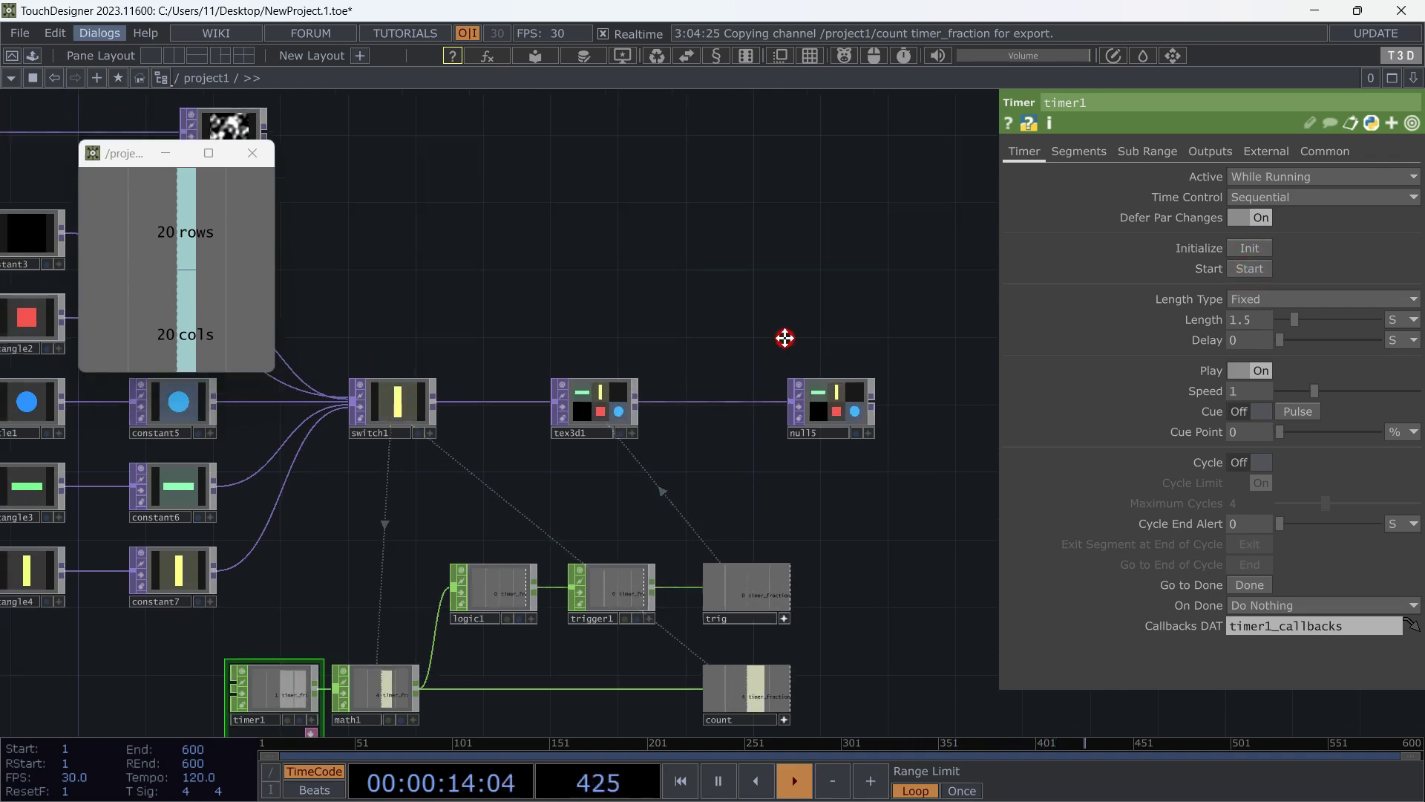
scroll(716, 398, "down", 4)
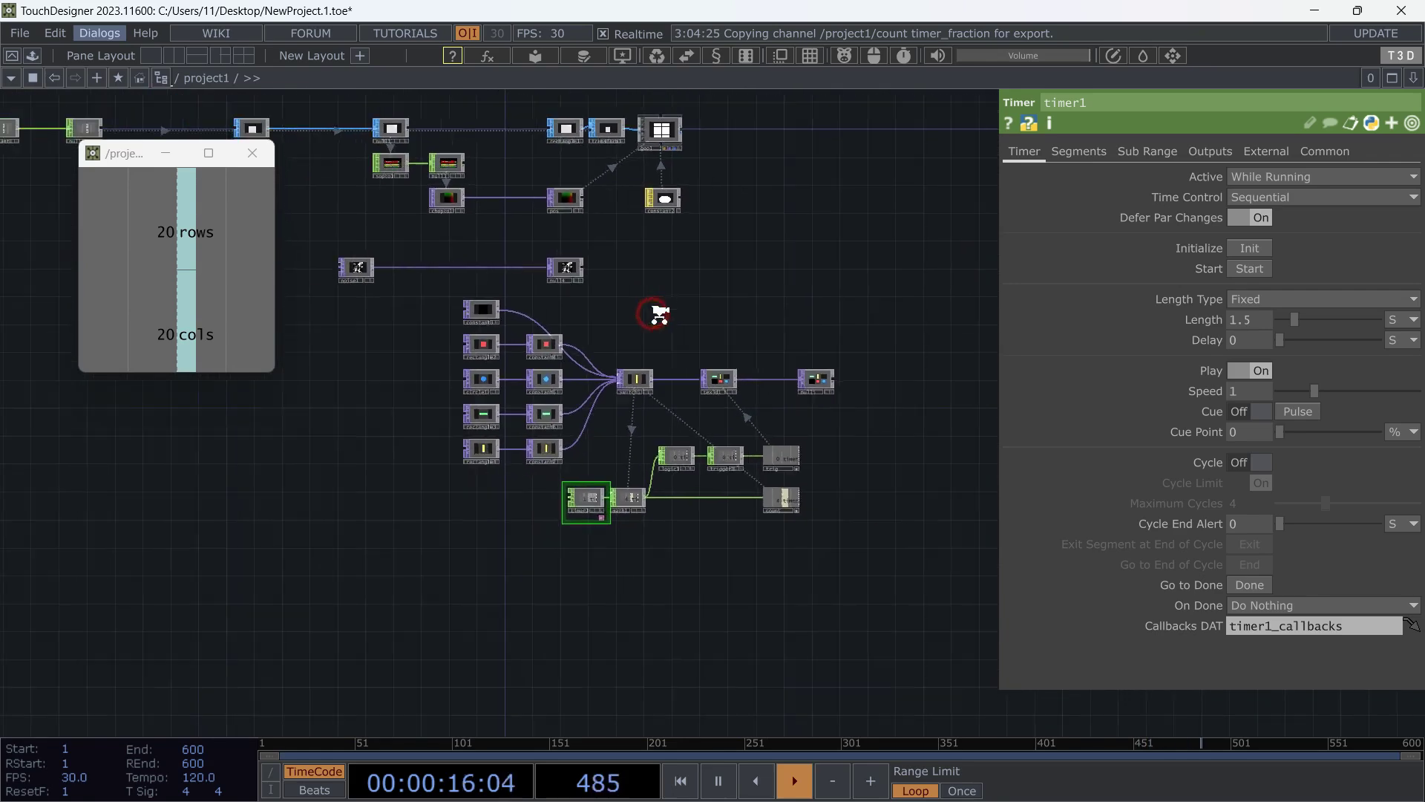
left_click_drag(885, 308, 496, 523)
key("ctrl+c")
key("ctrl+v")
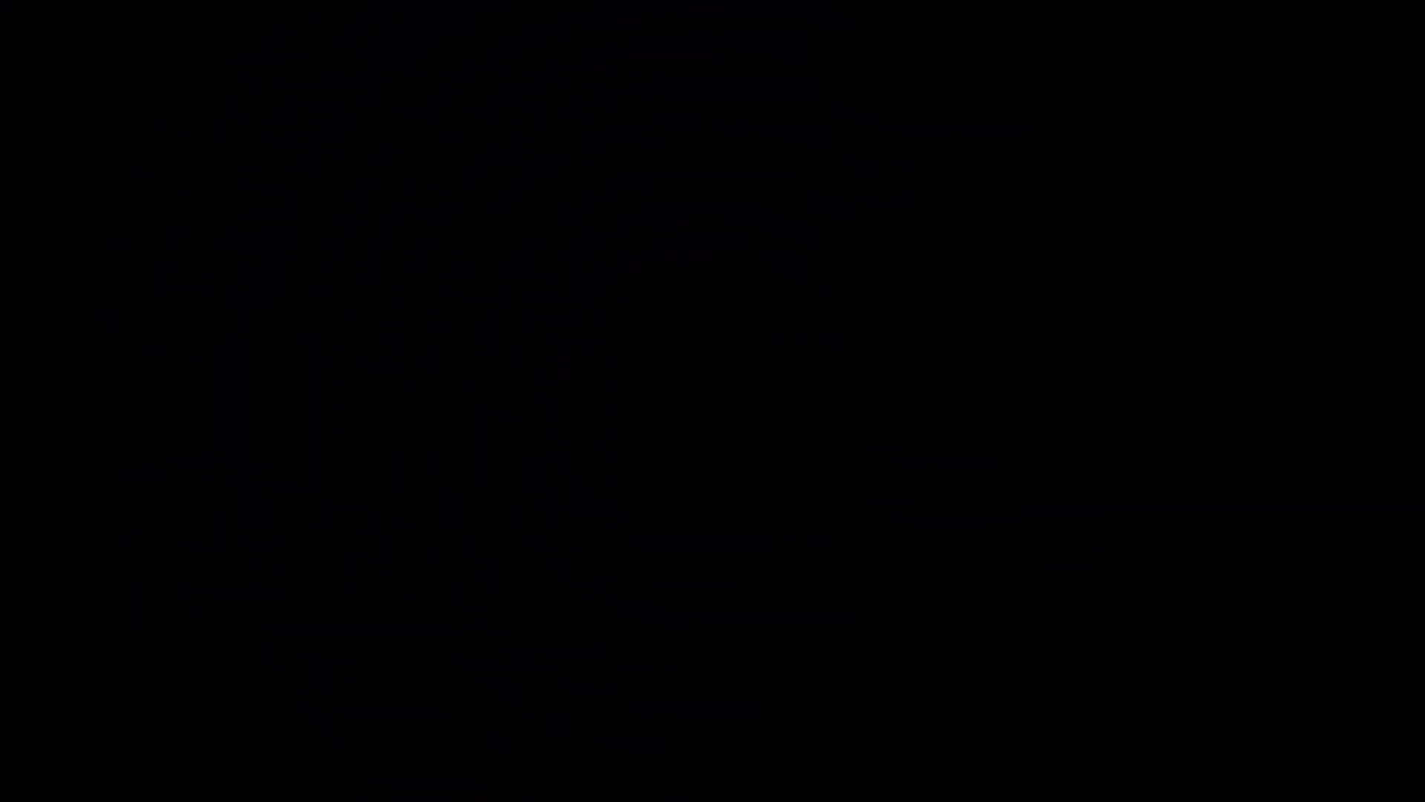
Drive the Amplitude of noise1 with an expression based on the length of switch1's inputs that evaluates to 4.
scroll(475, 326, "up", 6)
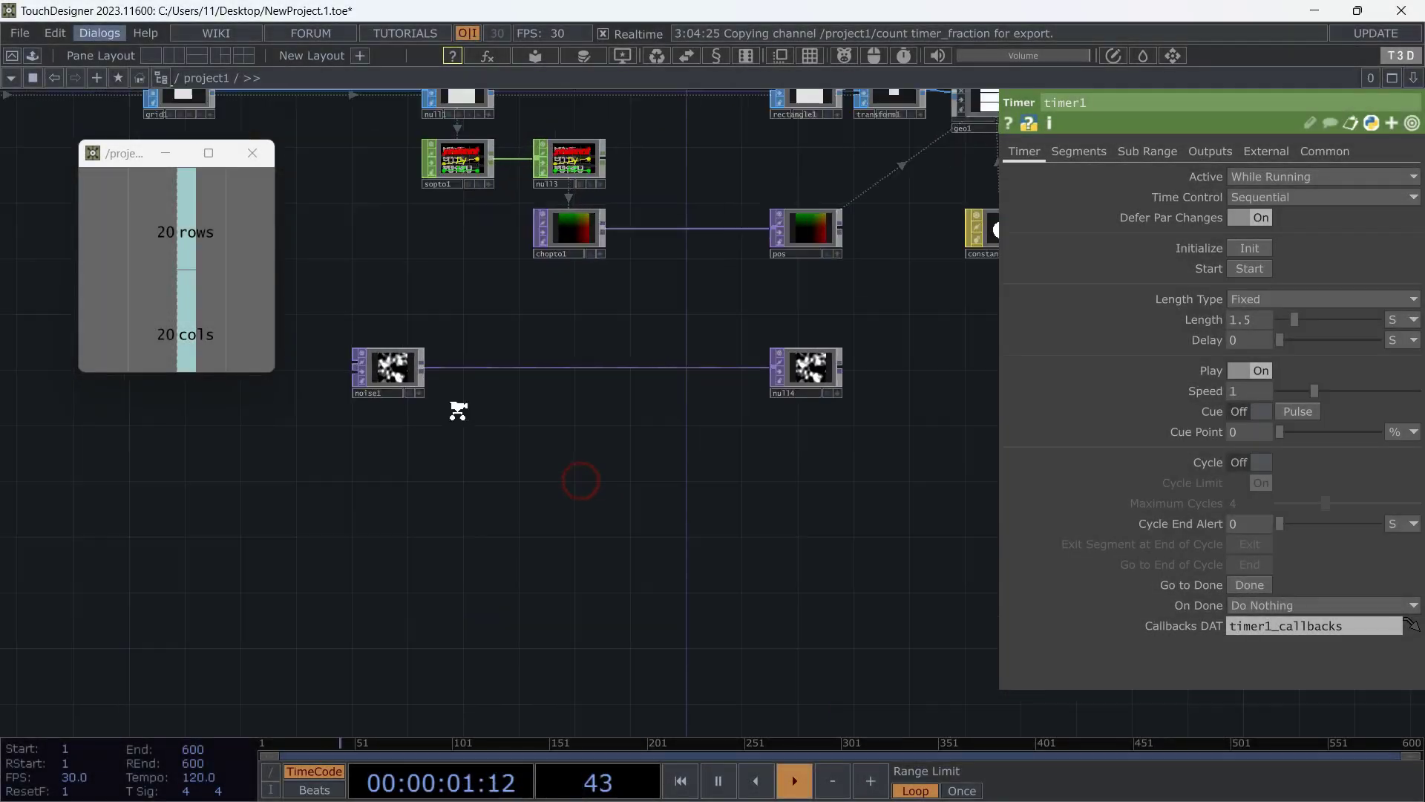
scroll(524, 376, "down", 2)
scroll(340, 269, "up", 4)
left_click_drag(413, 381, 496, 414)
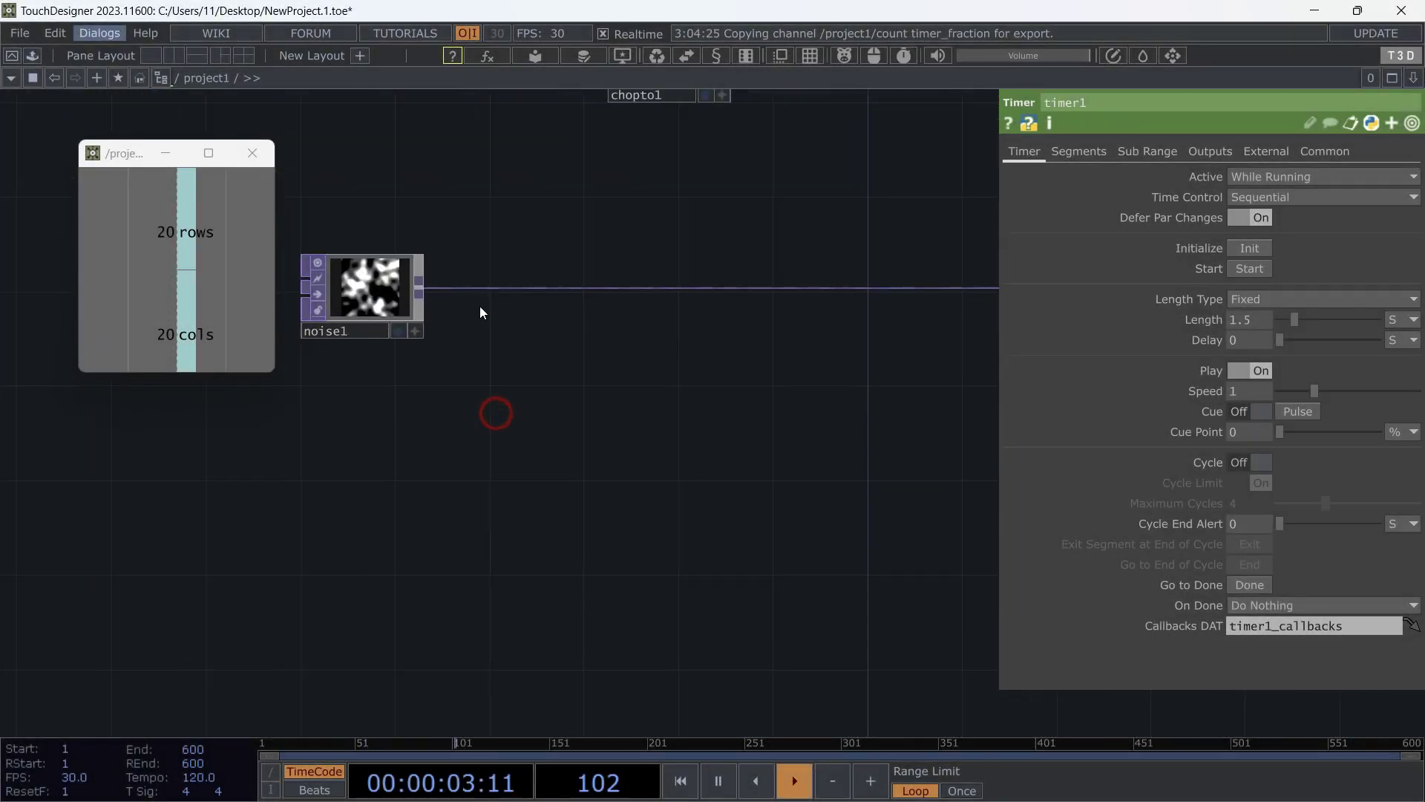
left_click(384, 291)
left_click_drag(847, 489, 722, 471)
scroll(855, 395, "down", 3)
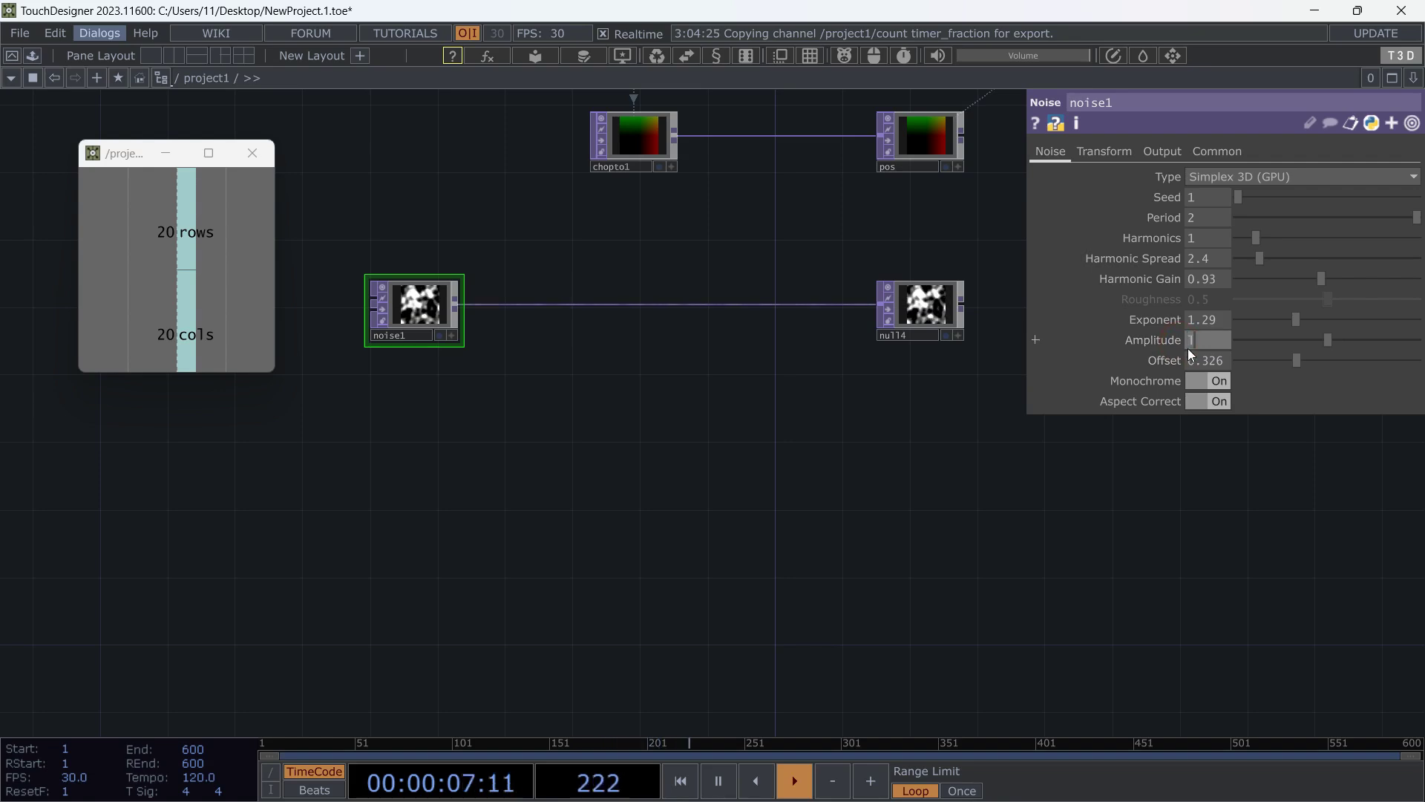
left_click(1207, 345)
type("len(op")
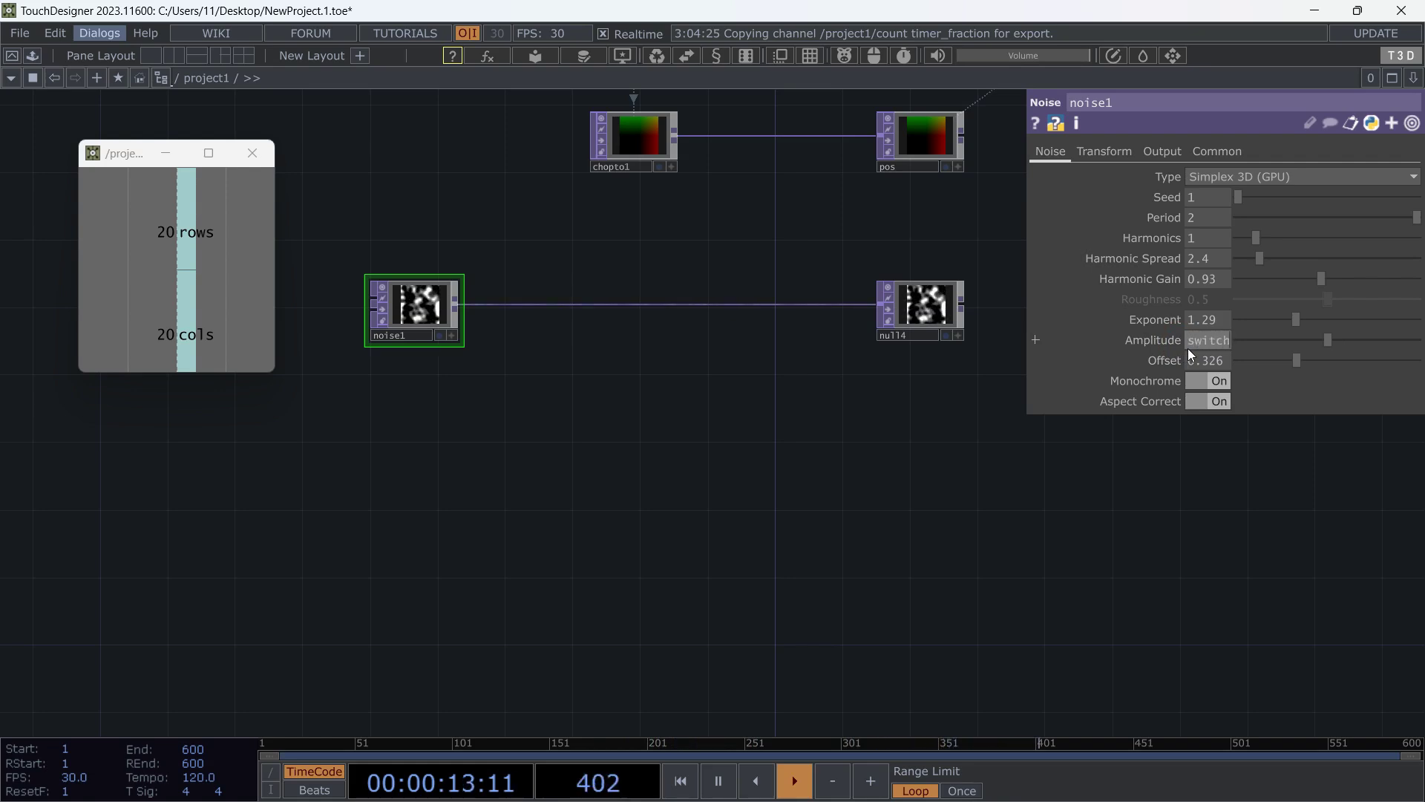
type(").inpu")
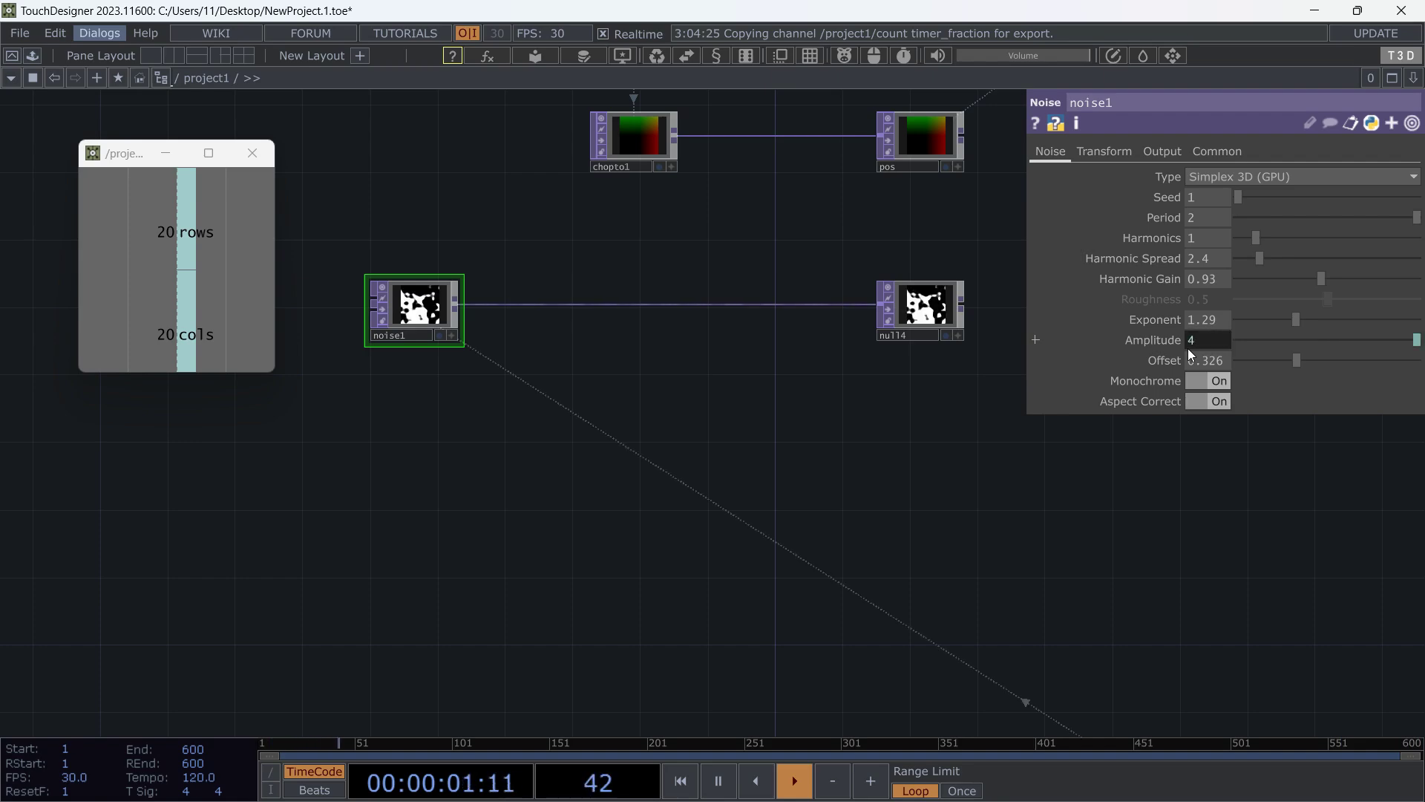
Insert a Limit TOP between noise1 and null4.
right_click(537, 306)
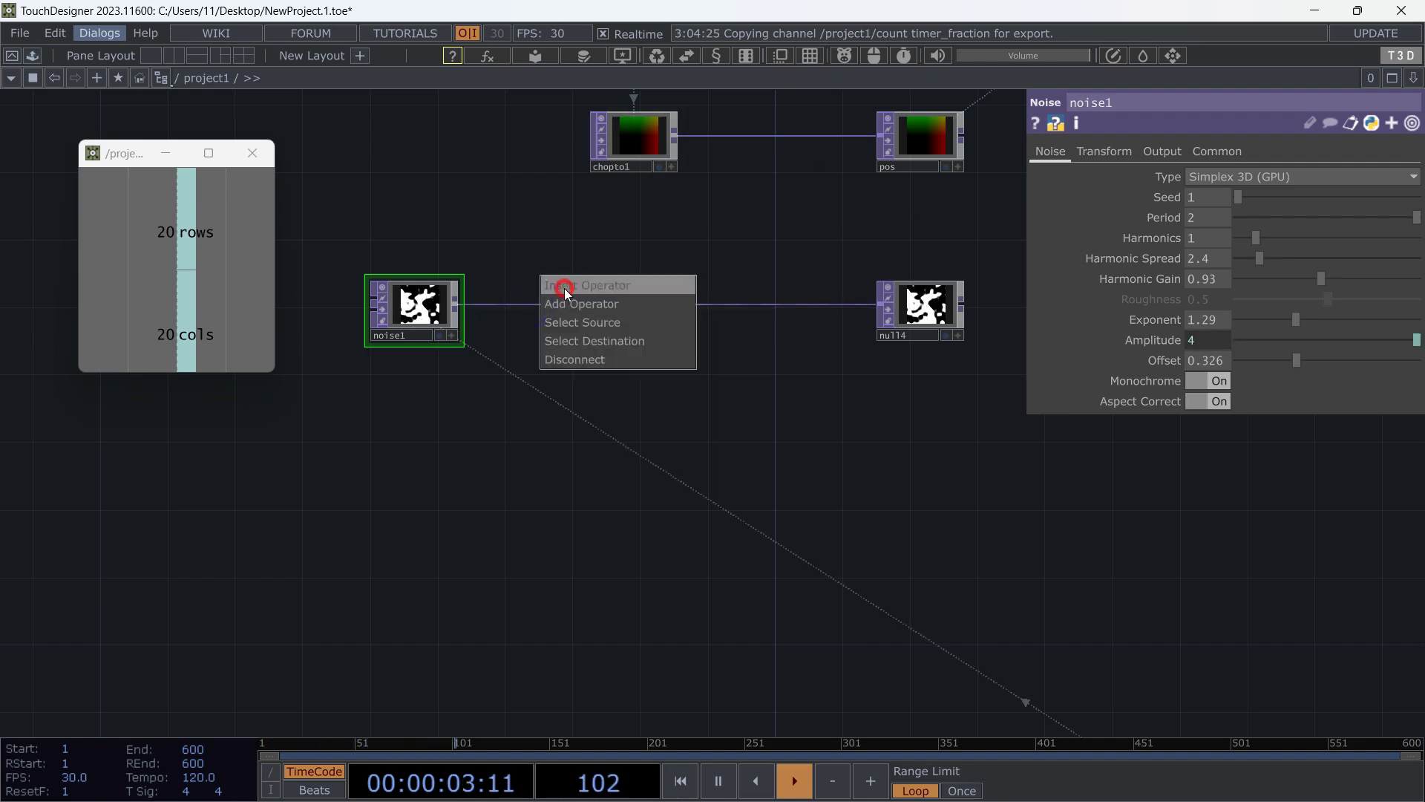
left_click(564, 286)
type("limi")
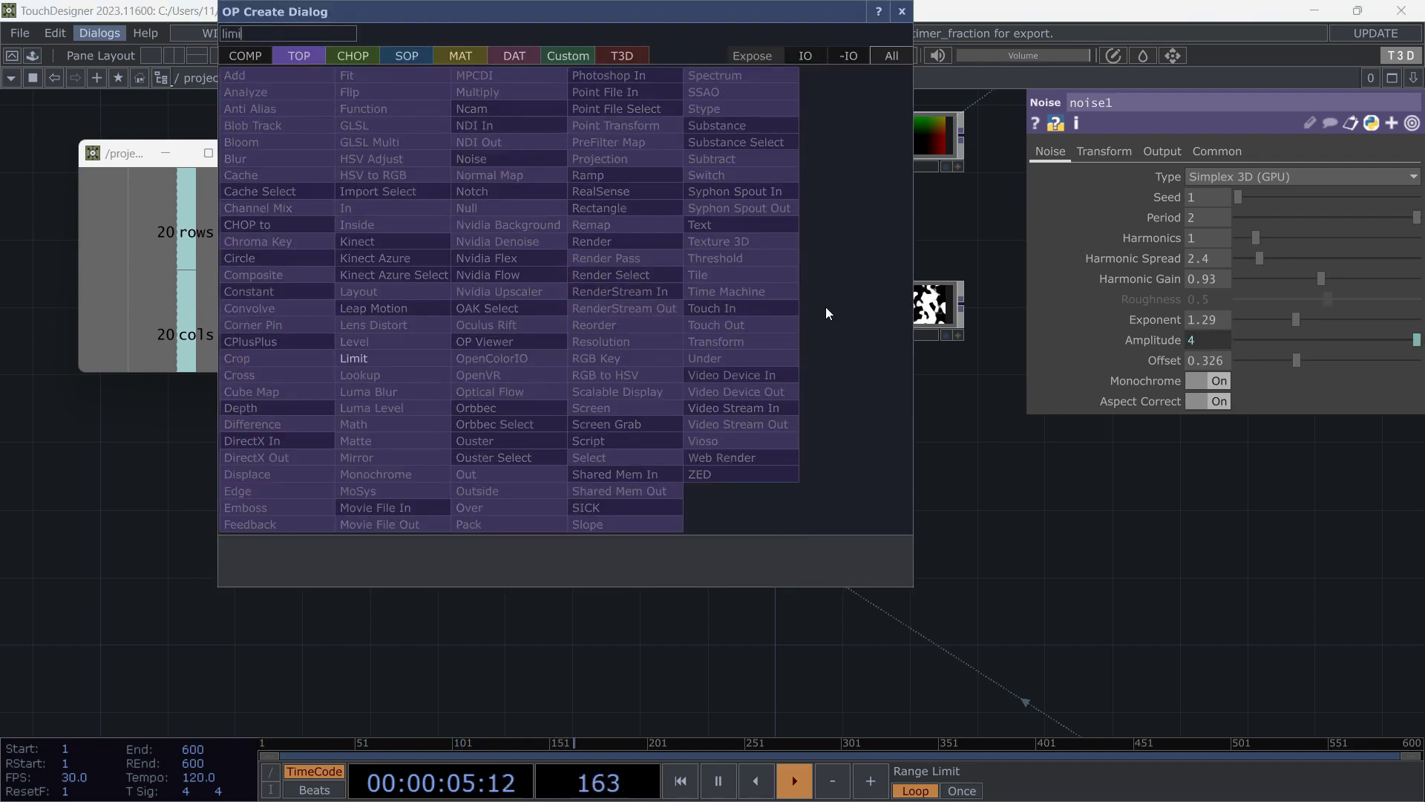
left_click(355, 359)
left_click(550, 307)
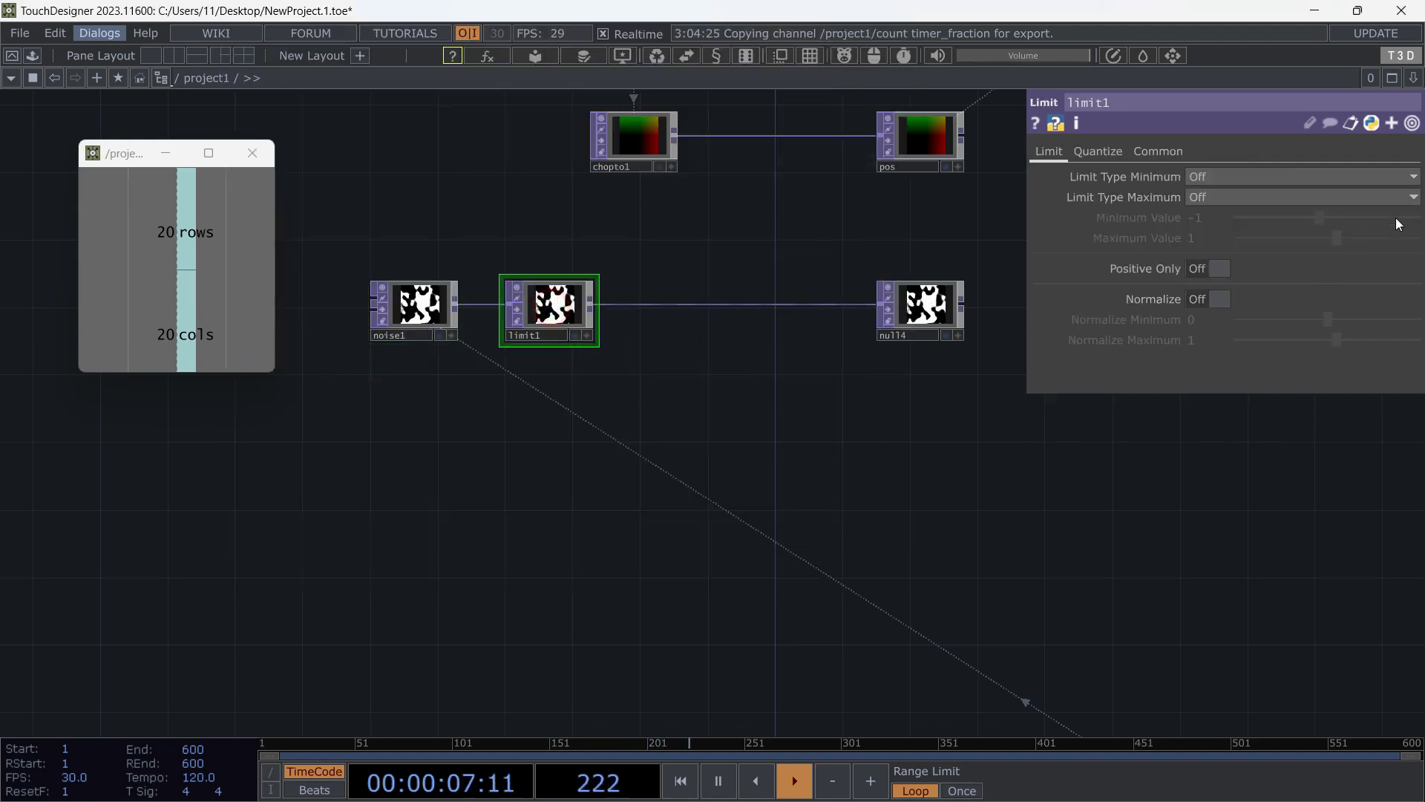
Set limit1's Quantize Value to Round with a Value Step of 1/5.
left_click(1097, 152)
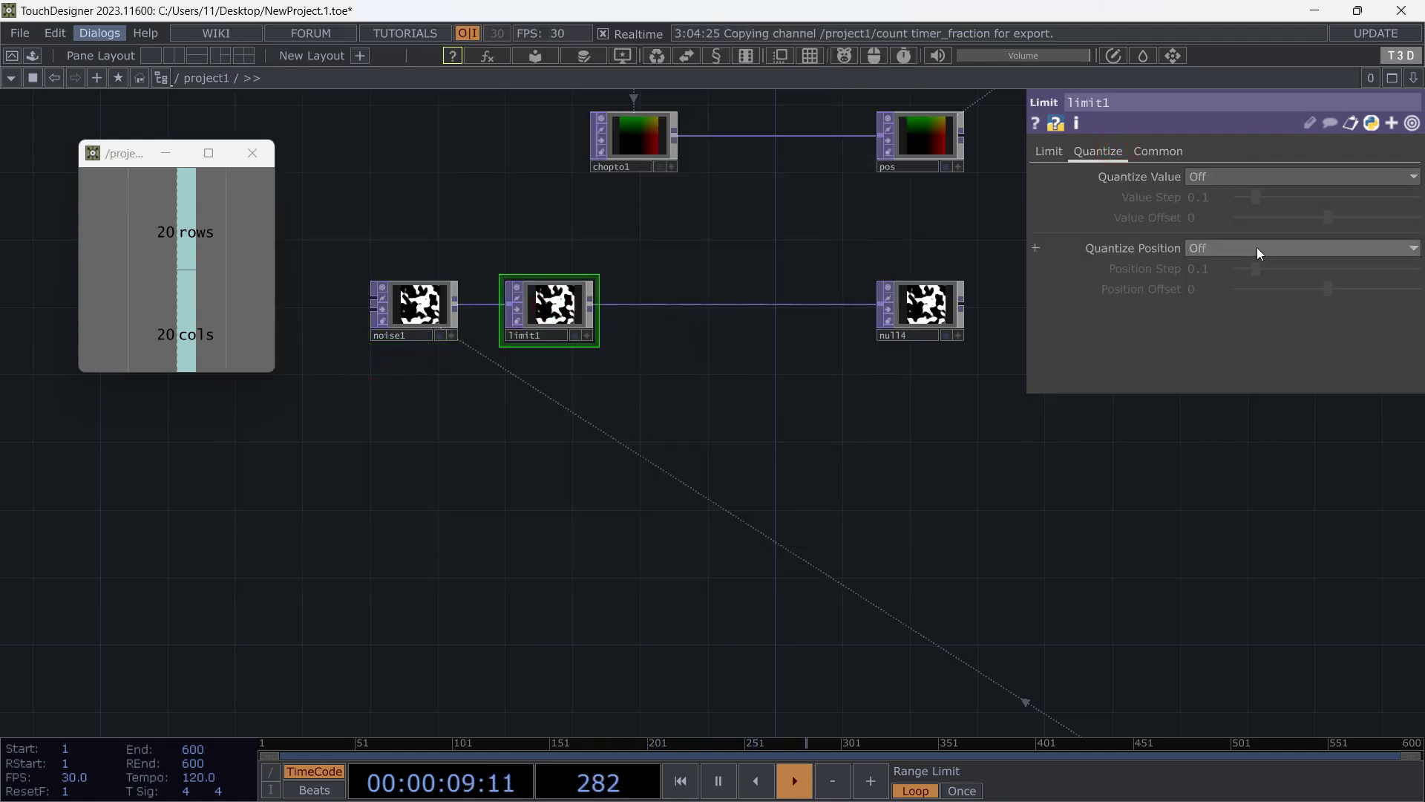
left_click(1048, 152)
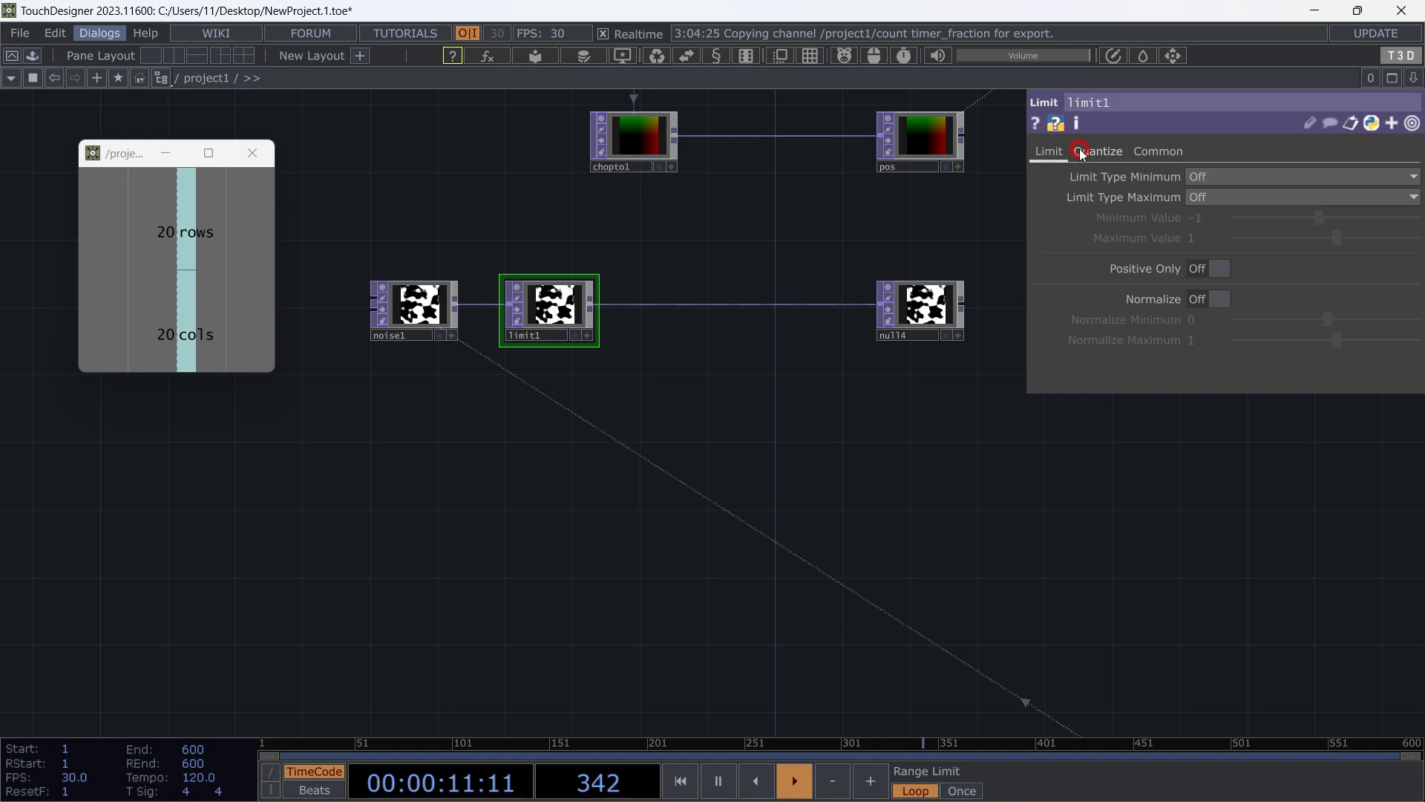
left_click(1098, 152)
left_click(1257, 176)
left_click(1217, 251)
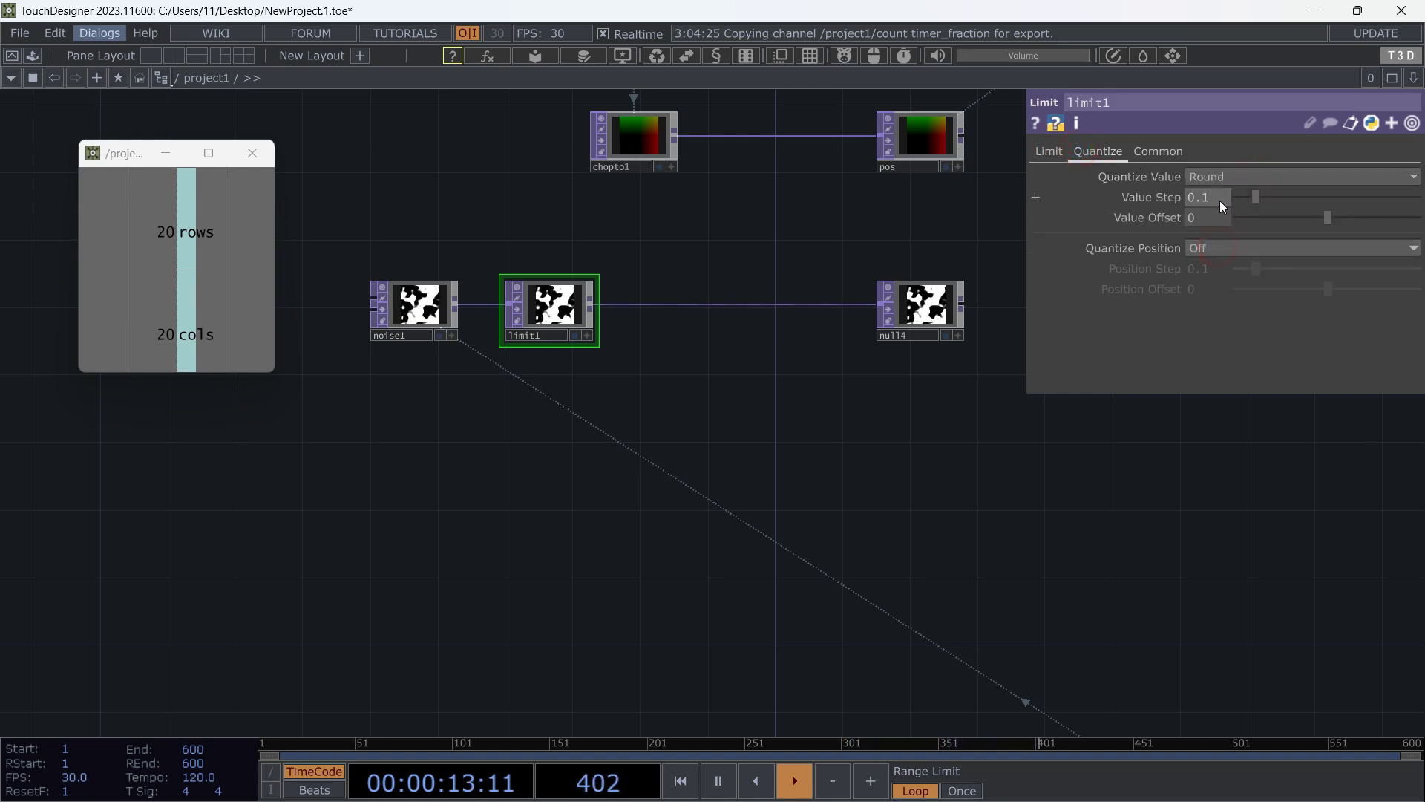
type("1/")
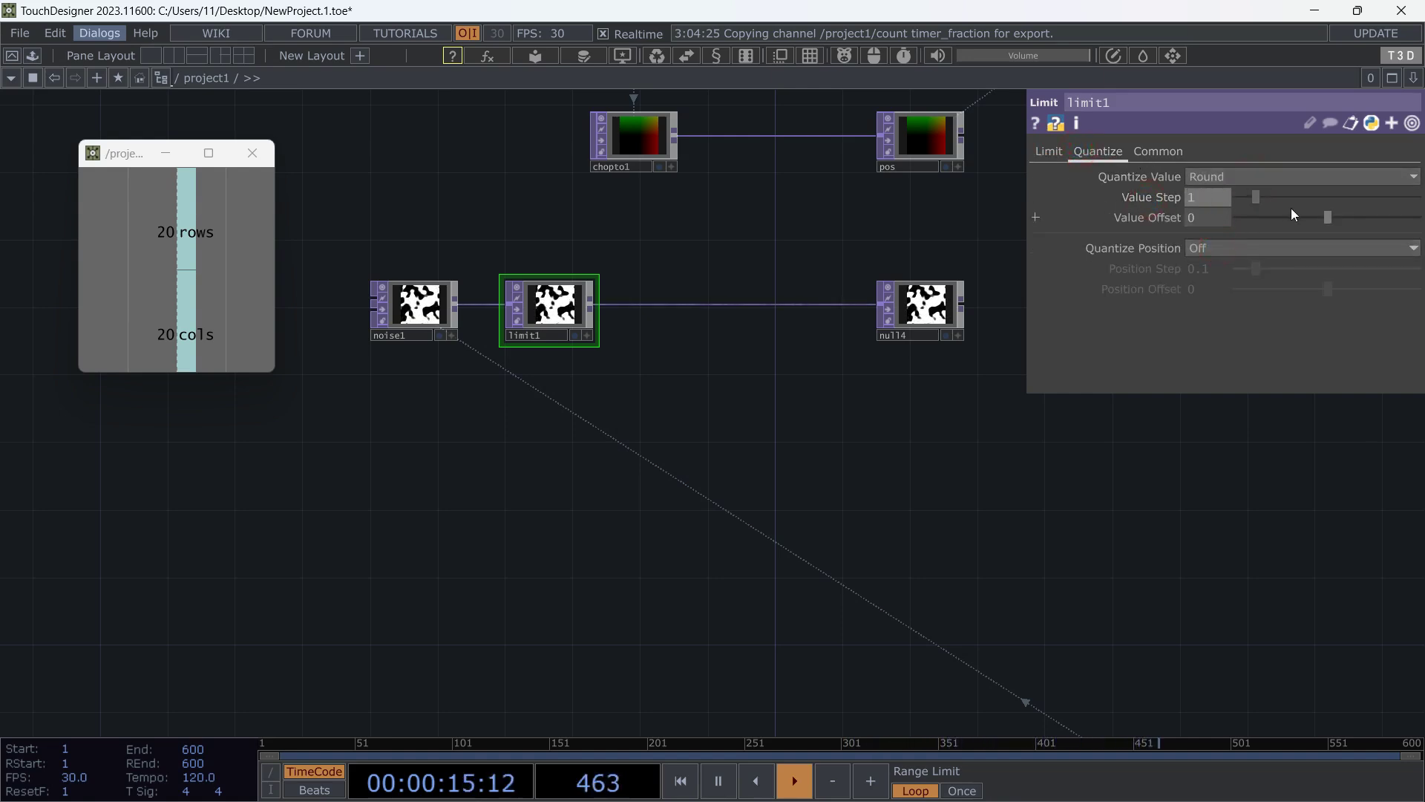
type("5")
key("Return")
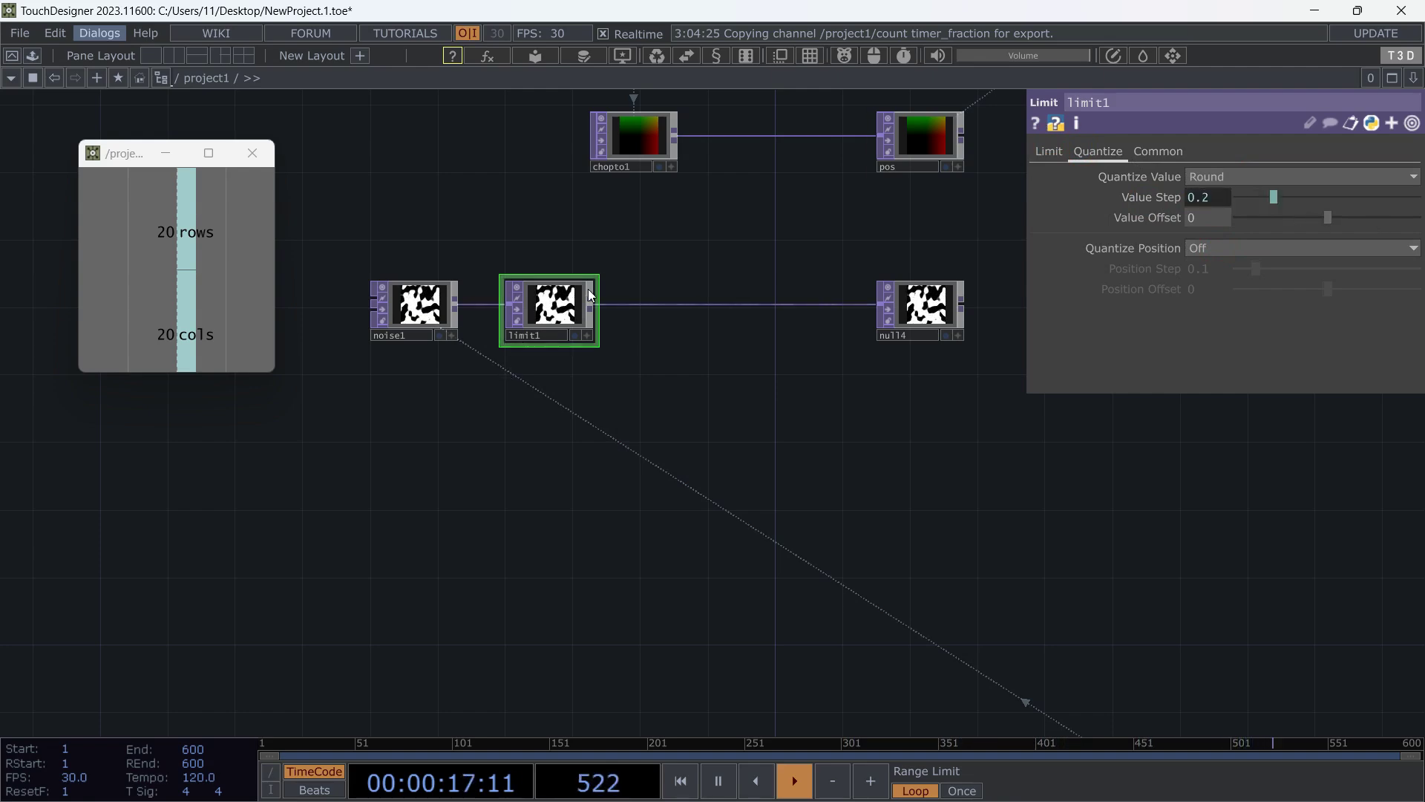
Compare the noise1 and limit1 textures, and set noise1's Exponent to 2.08 and Offset to 0.305.
scroll(564, 297, "up", 5)
scroll(502, 334, "down", 2)
scroll(502, 392, "up", 5)
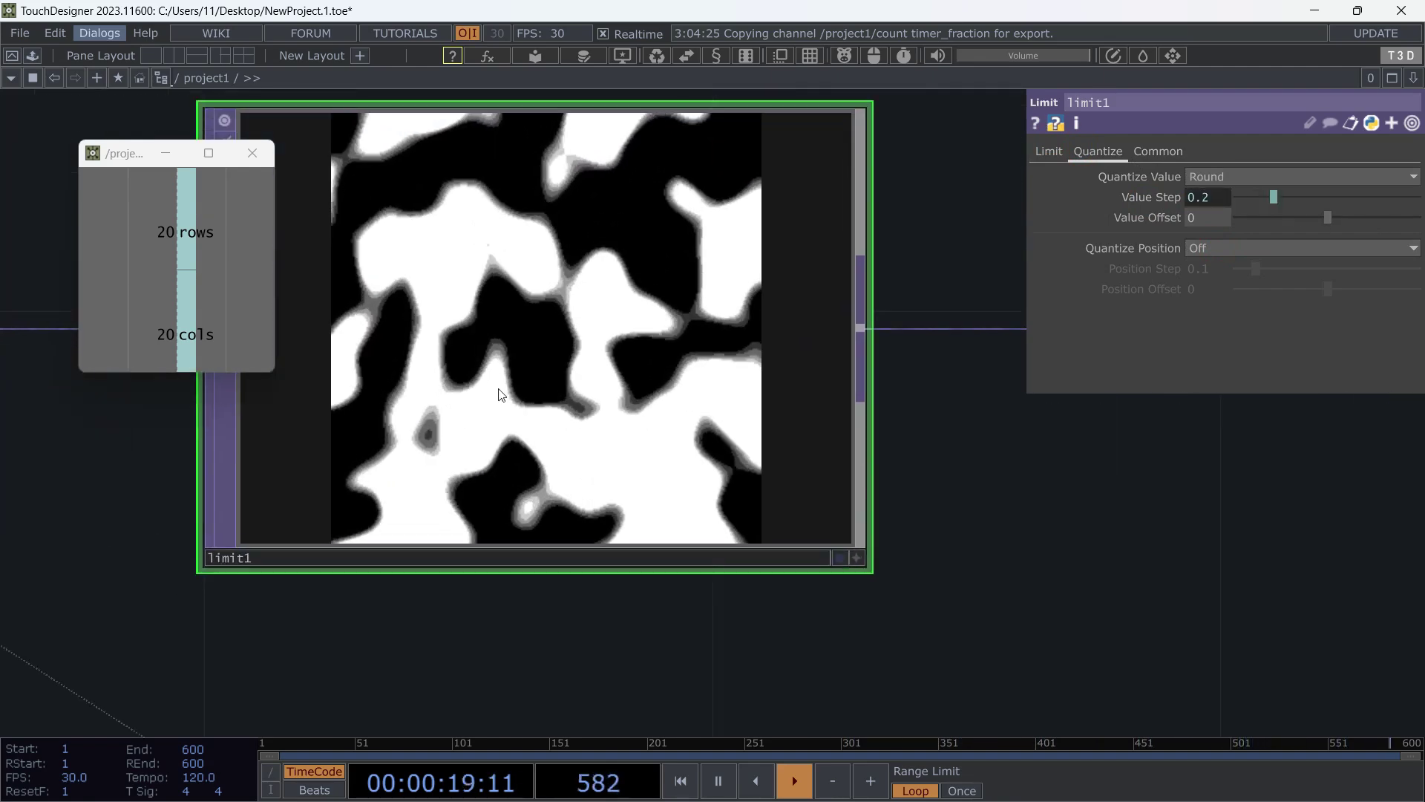
scroll(502, 392, "down", 6)
left_click_drag(359, 499, 459, 564)
scroll(424, 479, "up", 4)
left_click(430, 446)
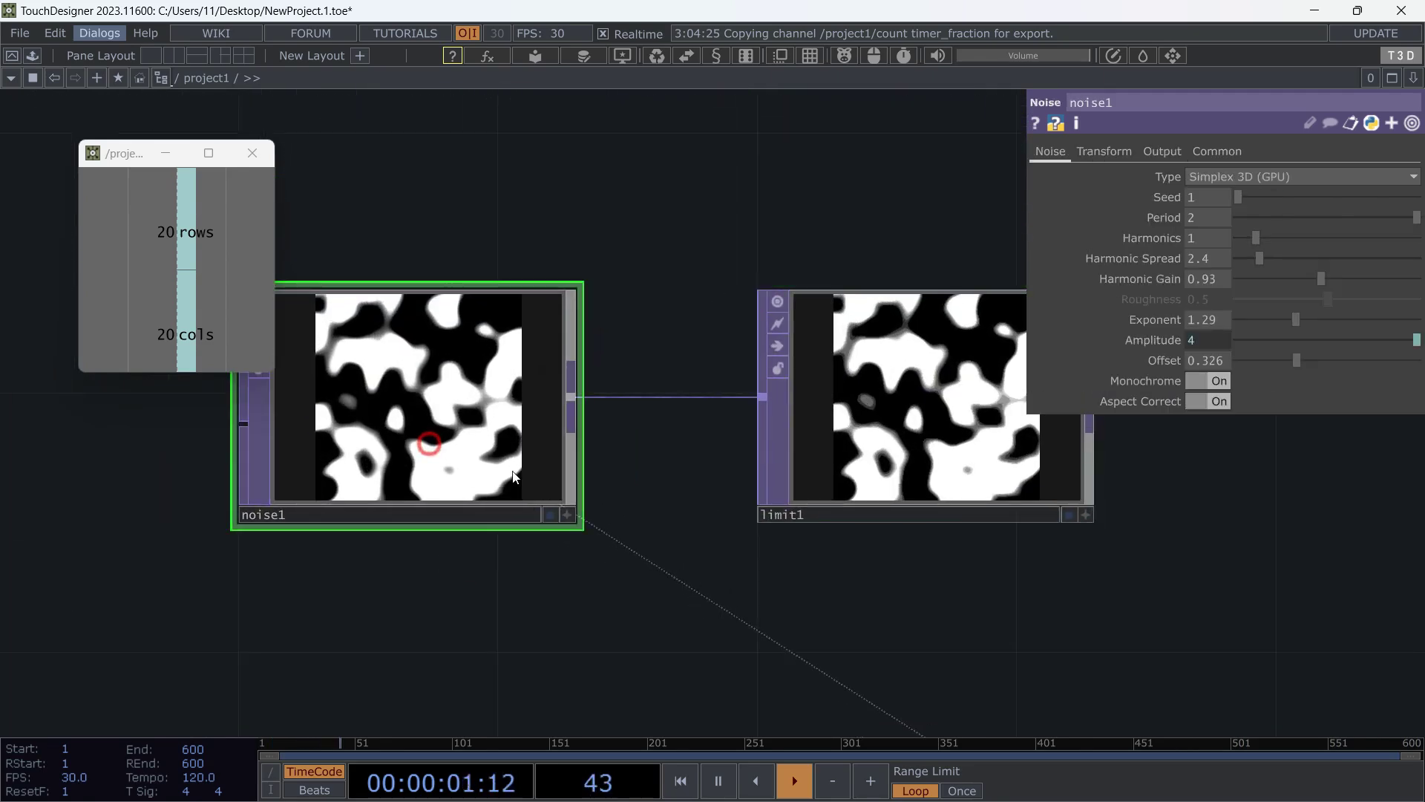
left_click_drag(928, 616, 731, 594)
scroll(731, 564, "up", 5)
left_click_drag(1296, 319, 1292, 359)
scroll(879, 580, "down", 8)
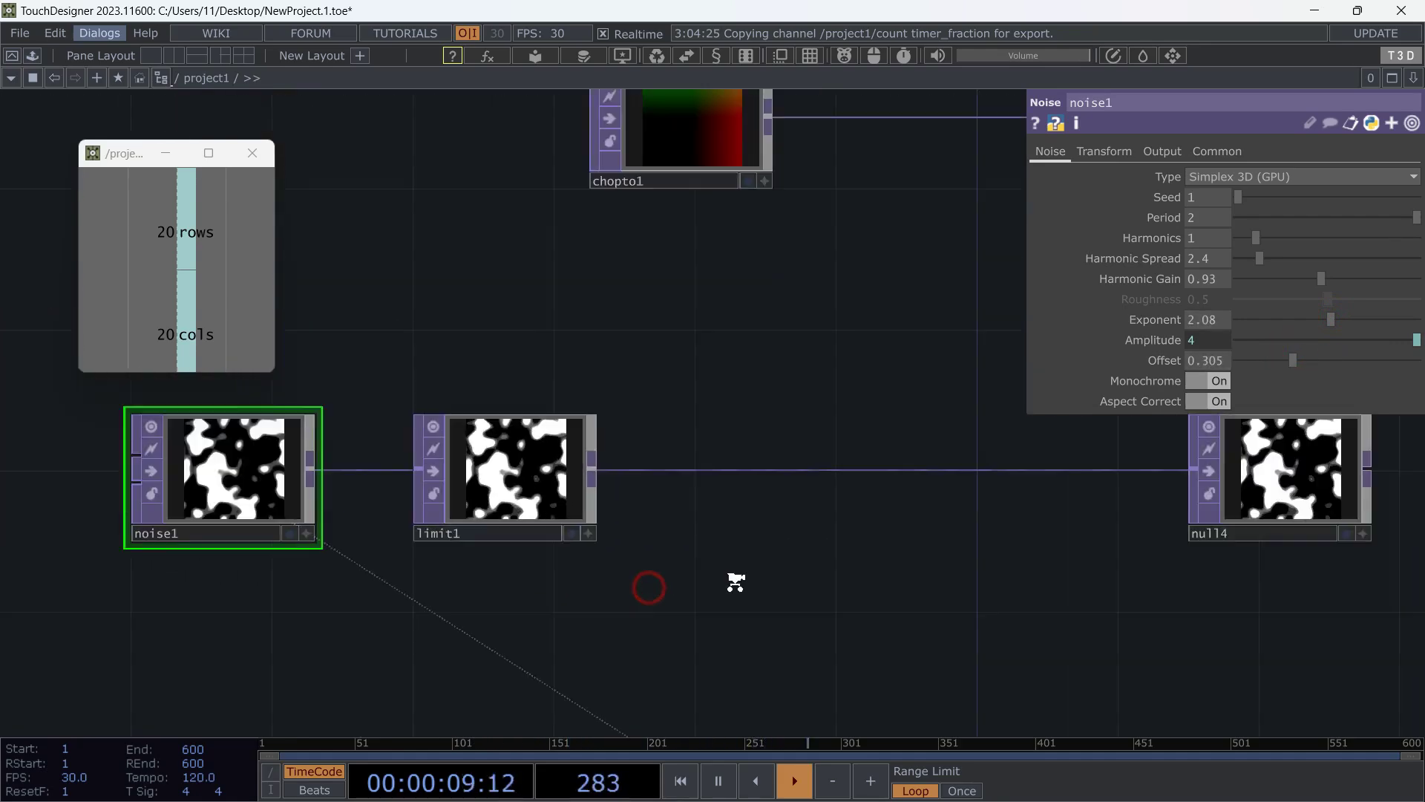
Rename the Null TOP that follows tex3d1 as textures.
left_click_drag(976, 521, 744, 502)
scroll(571, 531, "down", 3)
left_click_drag(617, 581, 726, 401)
scroll(703, 415, "down", 1)
scroll(704, 416, "down", 2)
left_click_drag(815, 486, 668, 283)
left_click_drag(693, 355, 555, 405)
scroll(581, 441, "down", 4)
scroll(674, 484, "up", 3)
scroll(1002, 599, "up", 3)
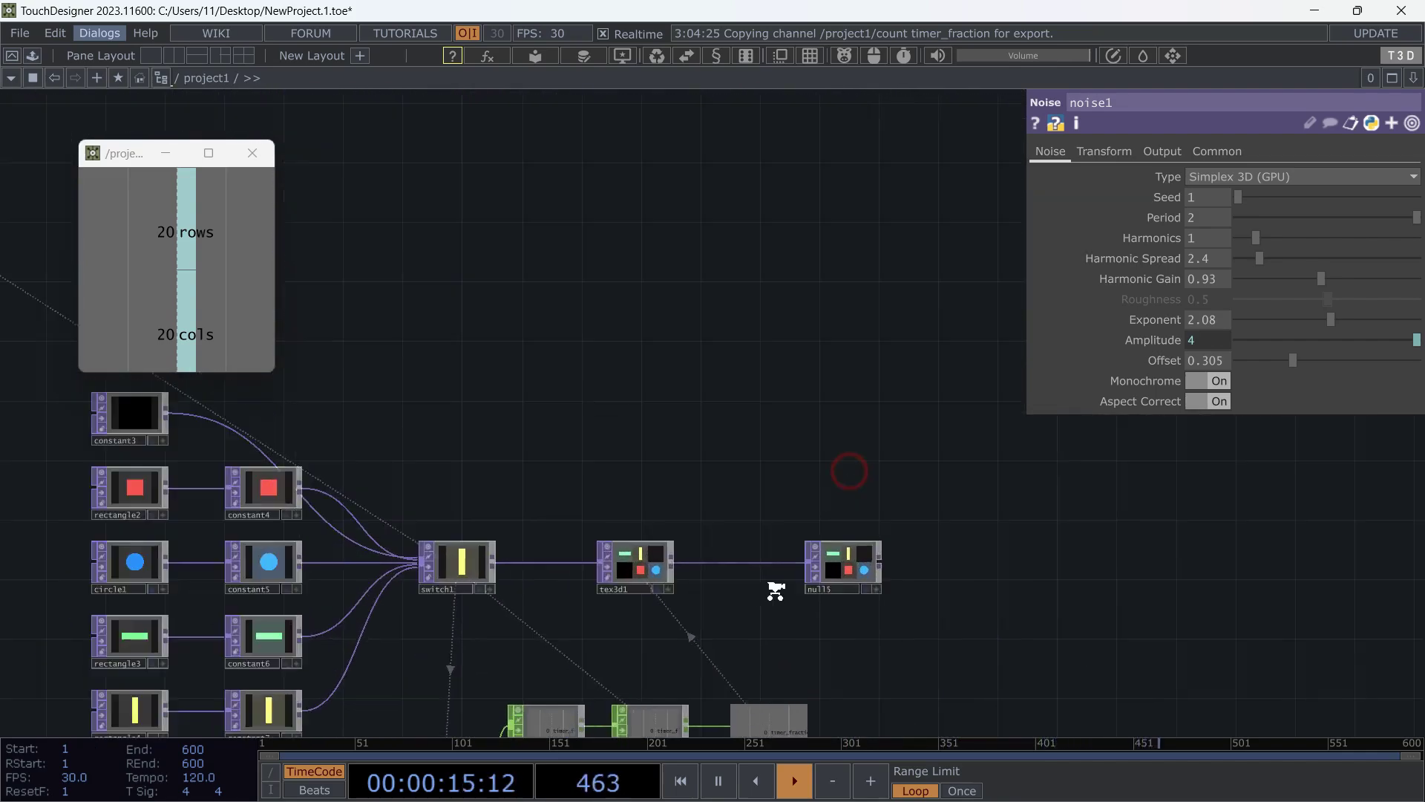
scroll(772, 589, "up", 3)
left_click(871, 588)
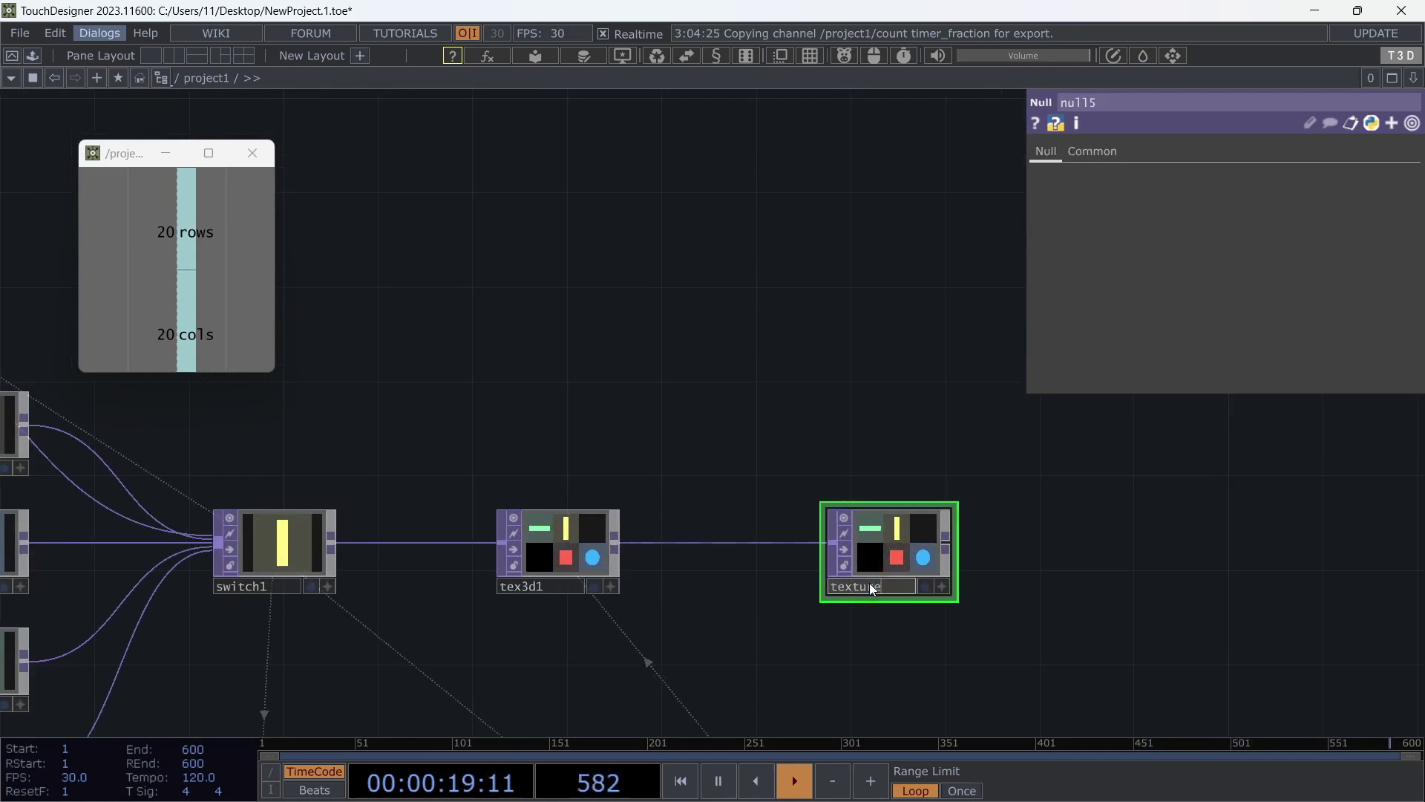
left_click(654, 417)
Assign the textures operator as the Color Map of the constant2 material.
scroll(656, 423, "down", 5)
left_click_drag(593, 320, 693, 352)
left_click(558, 198)
left_click(558, 199)
left_click_drag(818, 503, 1247, 264)
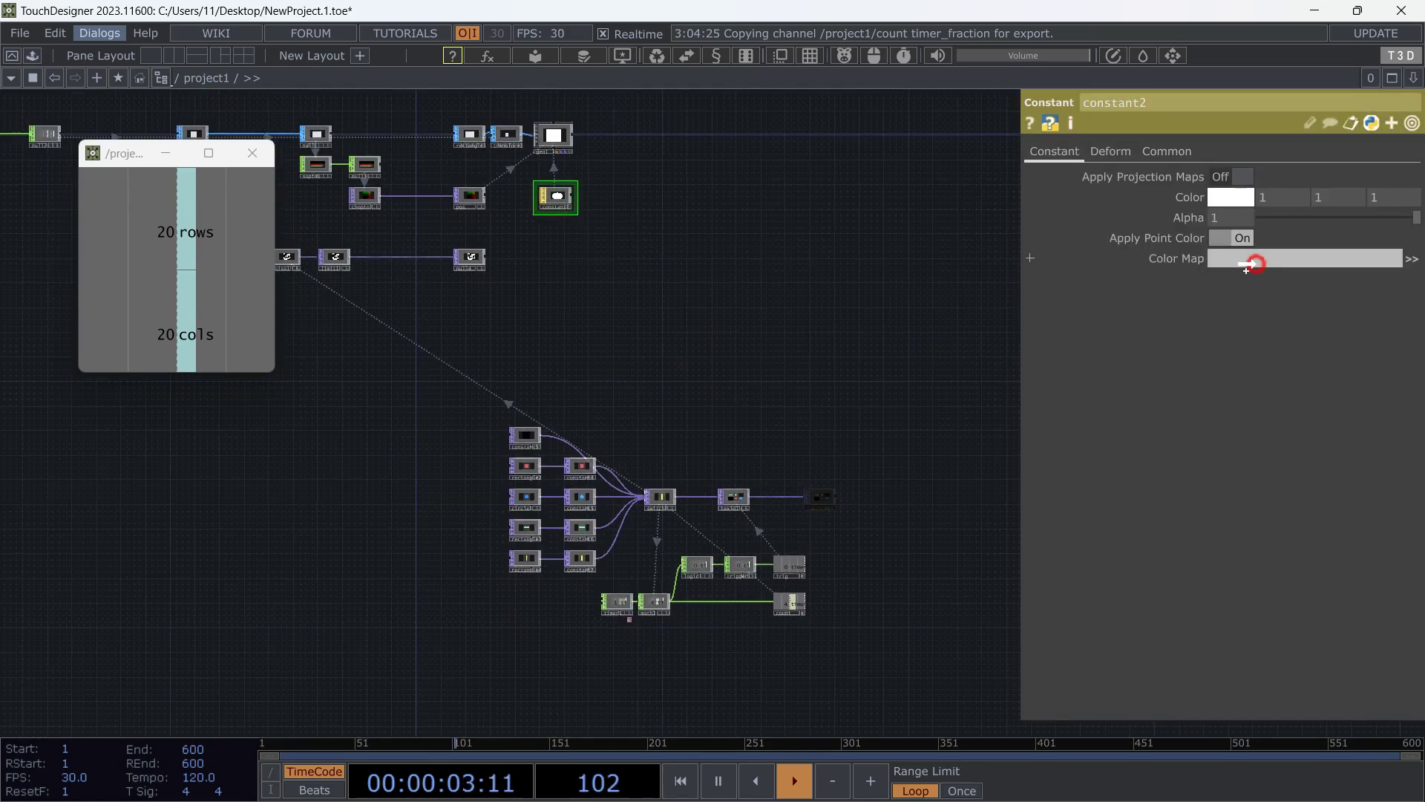
scroll(713, 337, "up", 8)
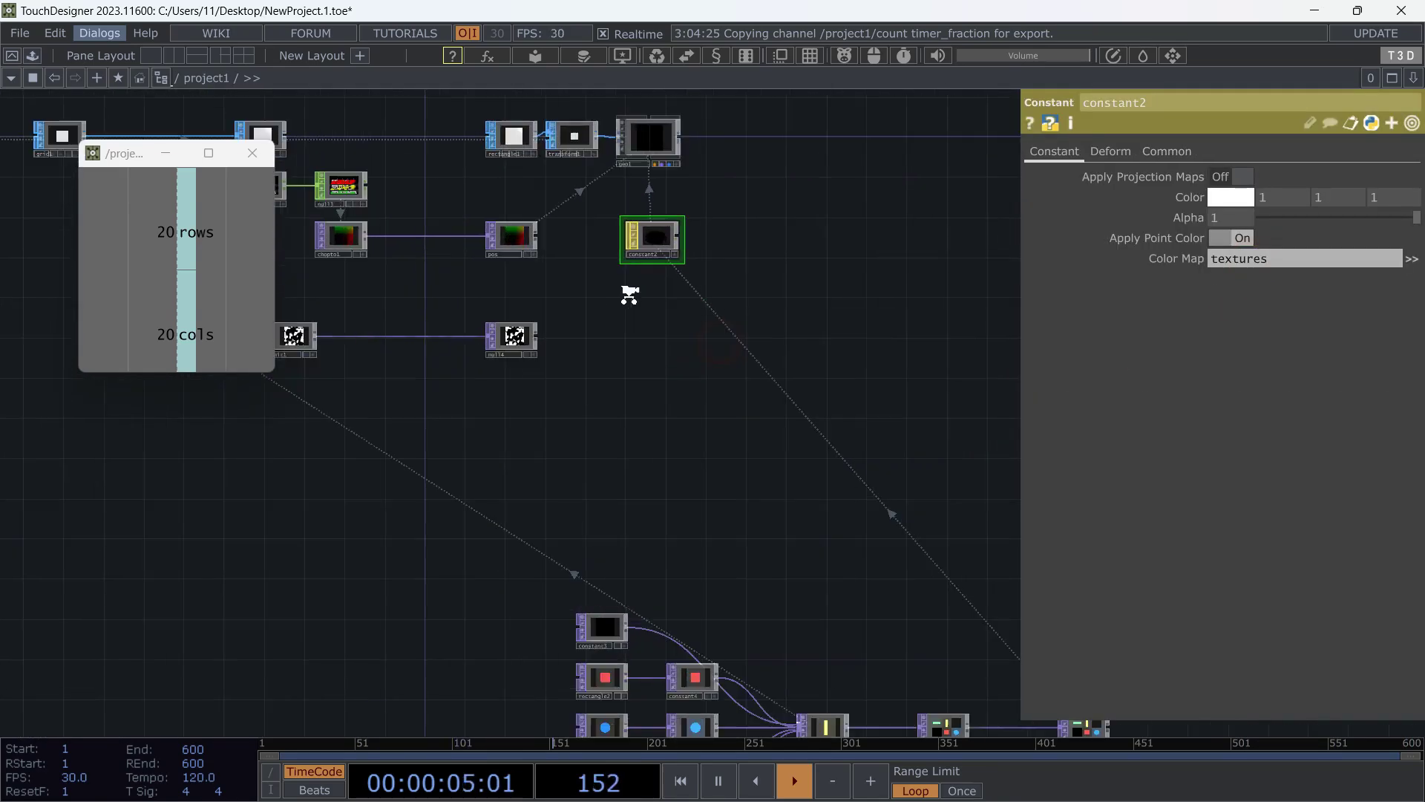
Bring up geo1's instance texture coordinate parameters and try to assign null4 as the Texture Coord OP.
left_click_drag(608, 466, 615, 516)
left_click(702, 175)
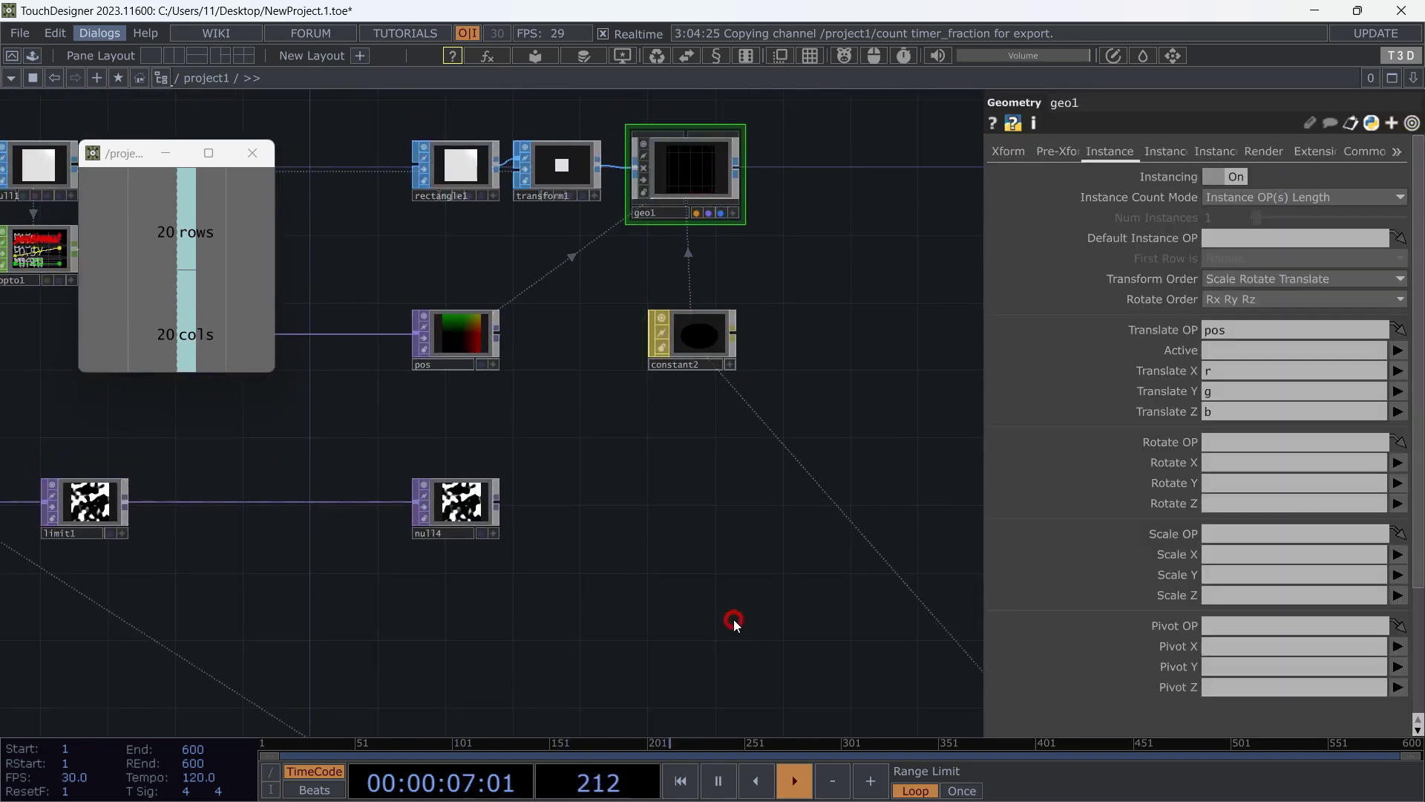
left_click_drag(733, 621, 727, 475)
left_click(1164, 153)
scroll(1192, 313, "down", 5)
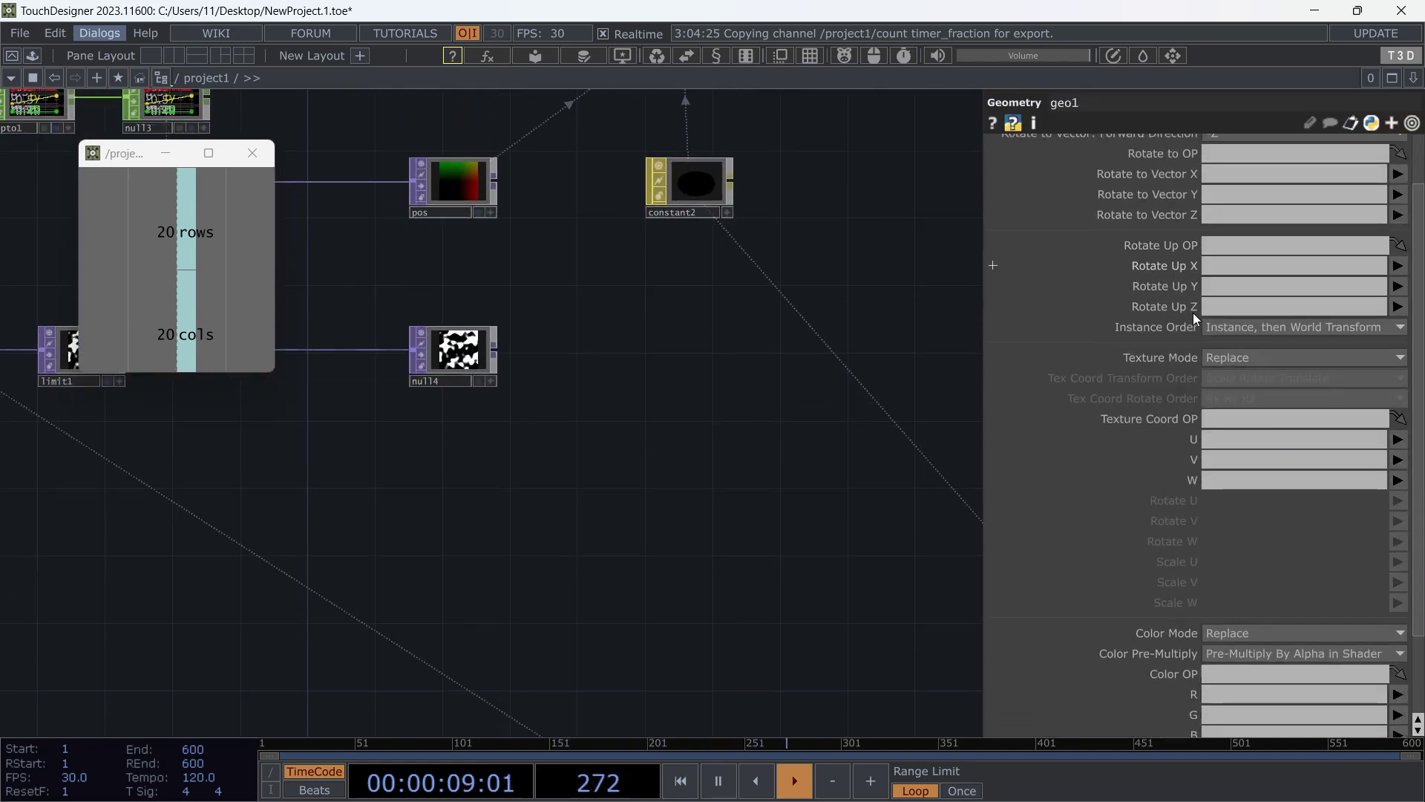
left_click_drag(458, 349, 1208, 380)
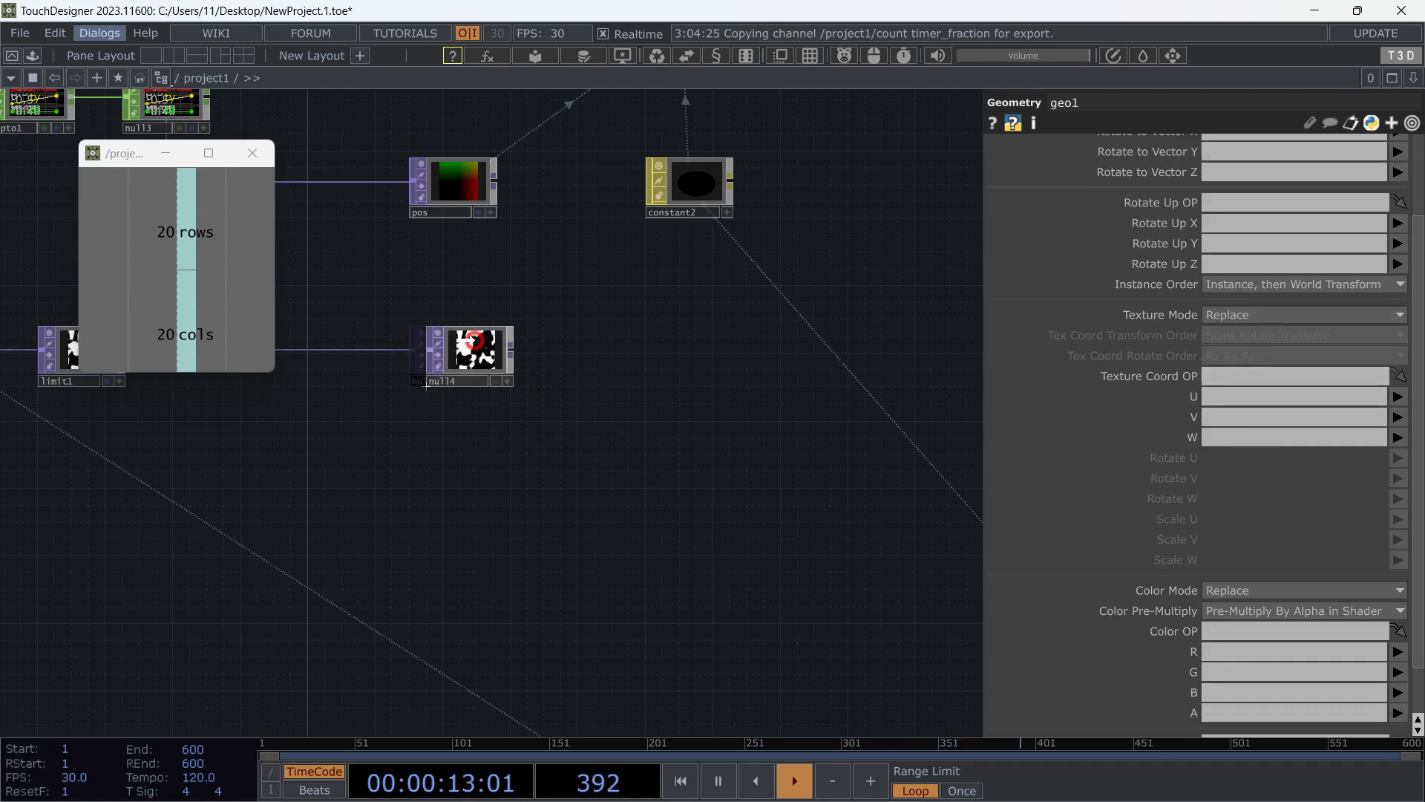
Check null4's texture size and insert a Fit TOP between limit1 and null4.
left_click(454, 350)
left_click_drag(432, 473, 737, 540)
middle_click(740, 425)
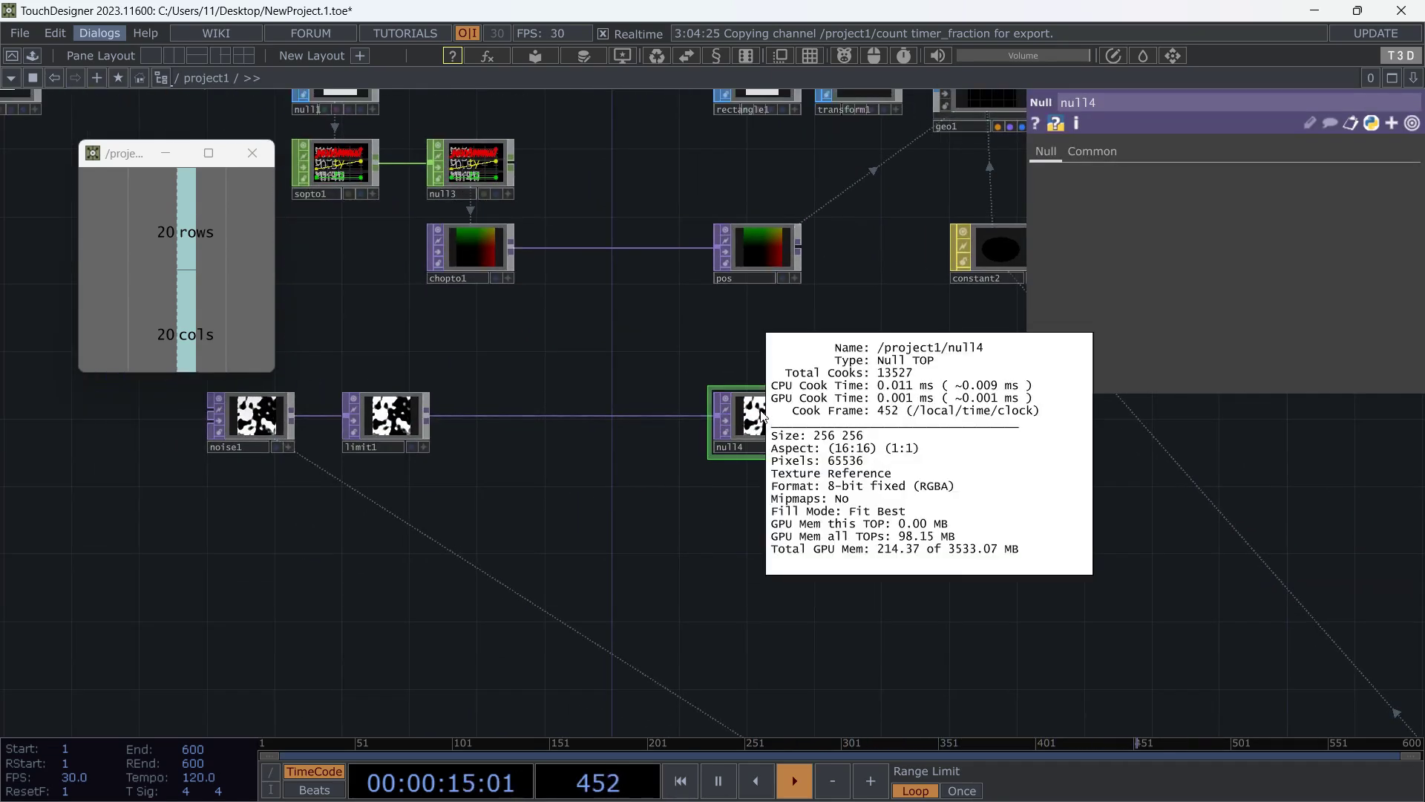
left_click(604, 399)
type("fit")
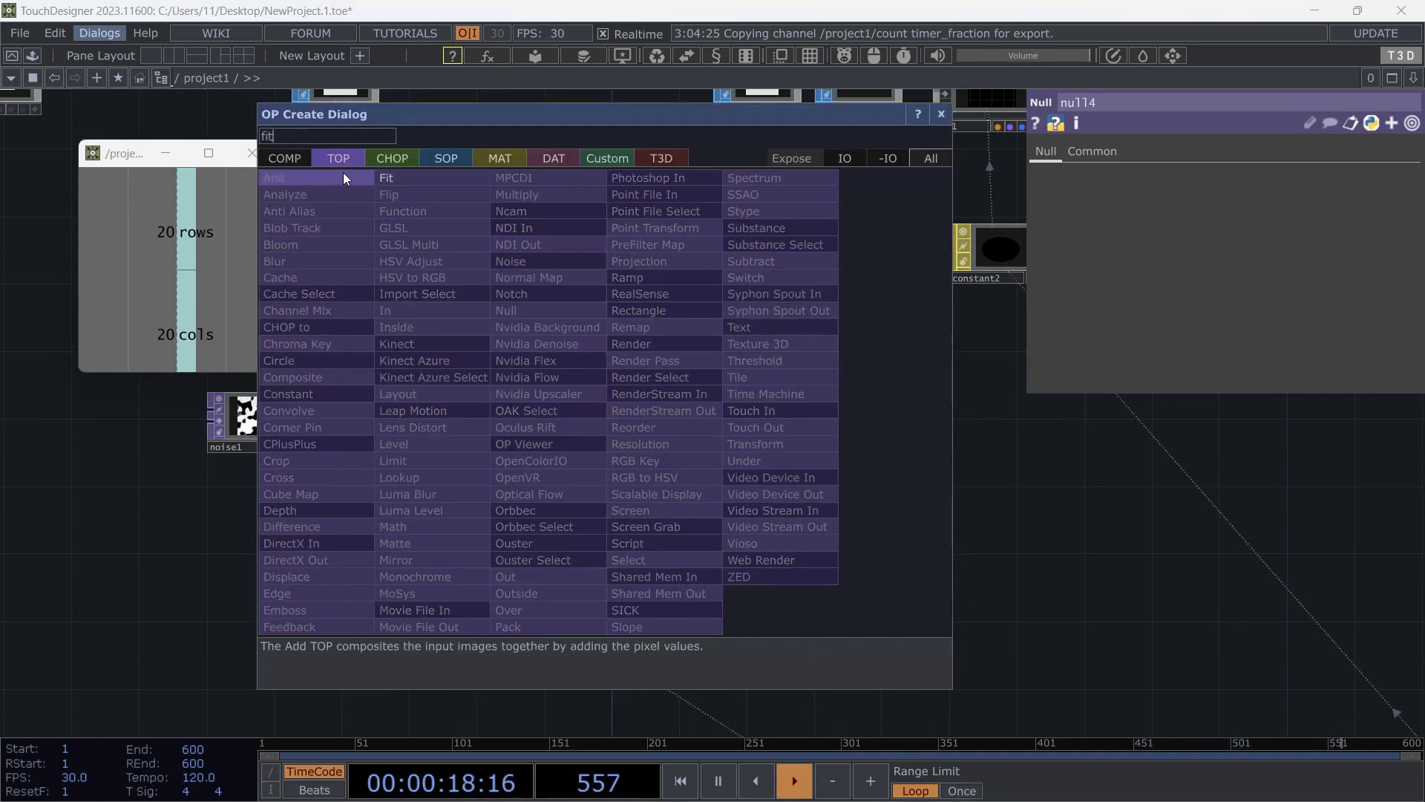
left_click(384, 177)
left_click(616, 415)
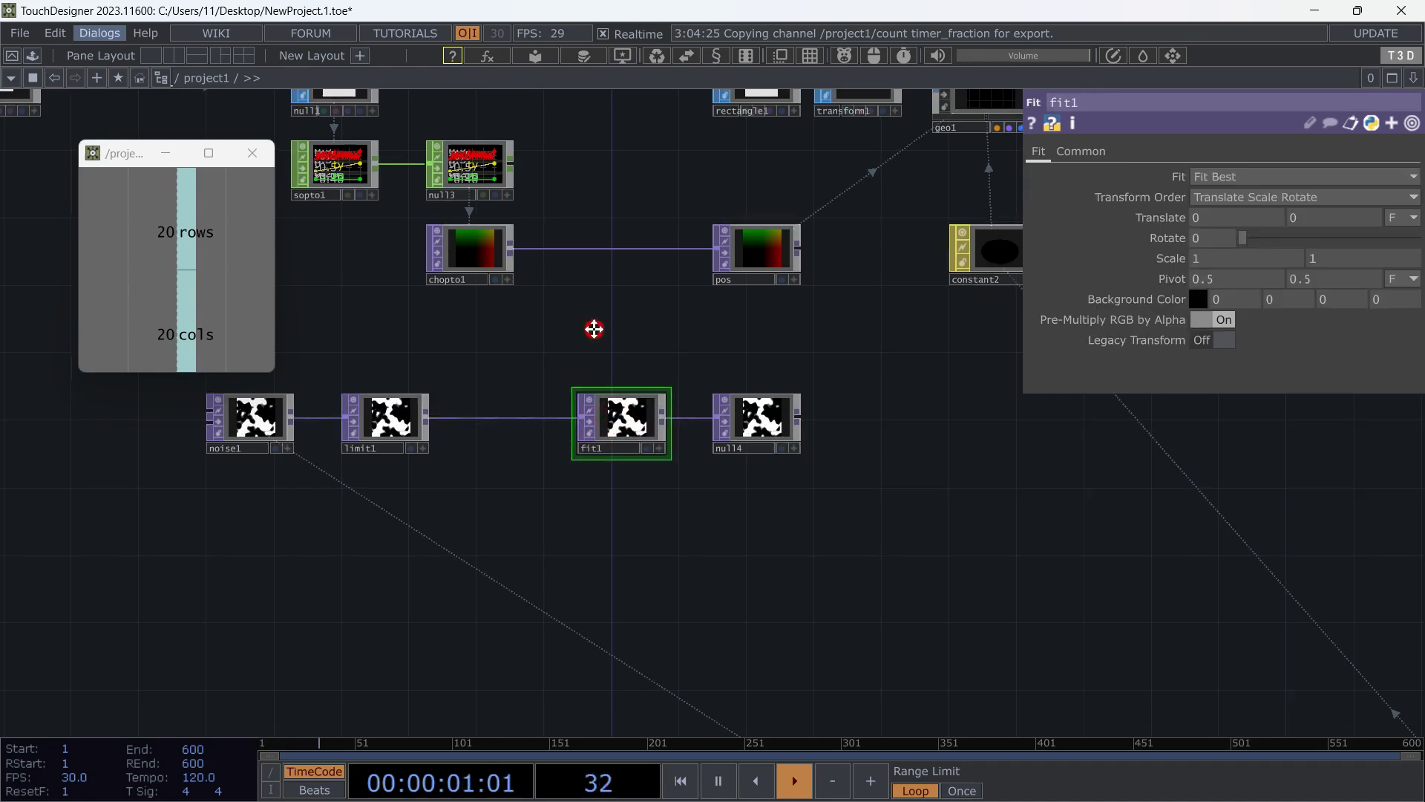
Set fit1's Resolution to the expressions op('chopto1').width and op('chopto1').height.
left_click_drag(592, 327, 584, 360)
left_click(1088, 145)
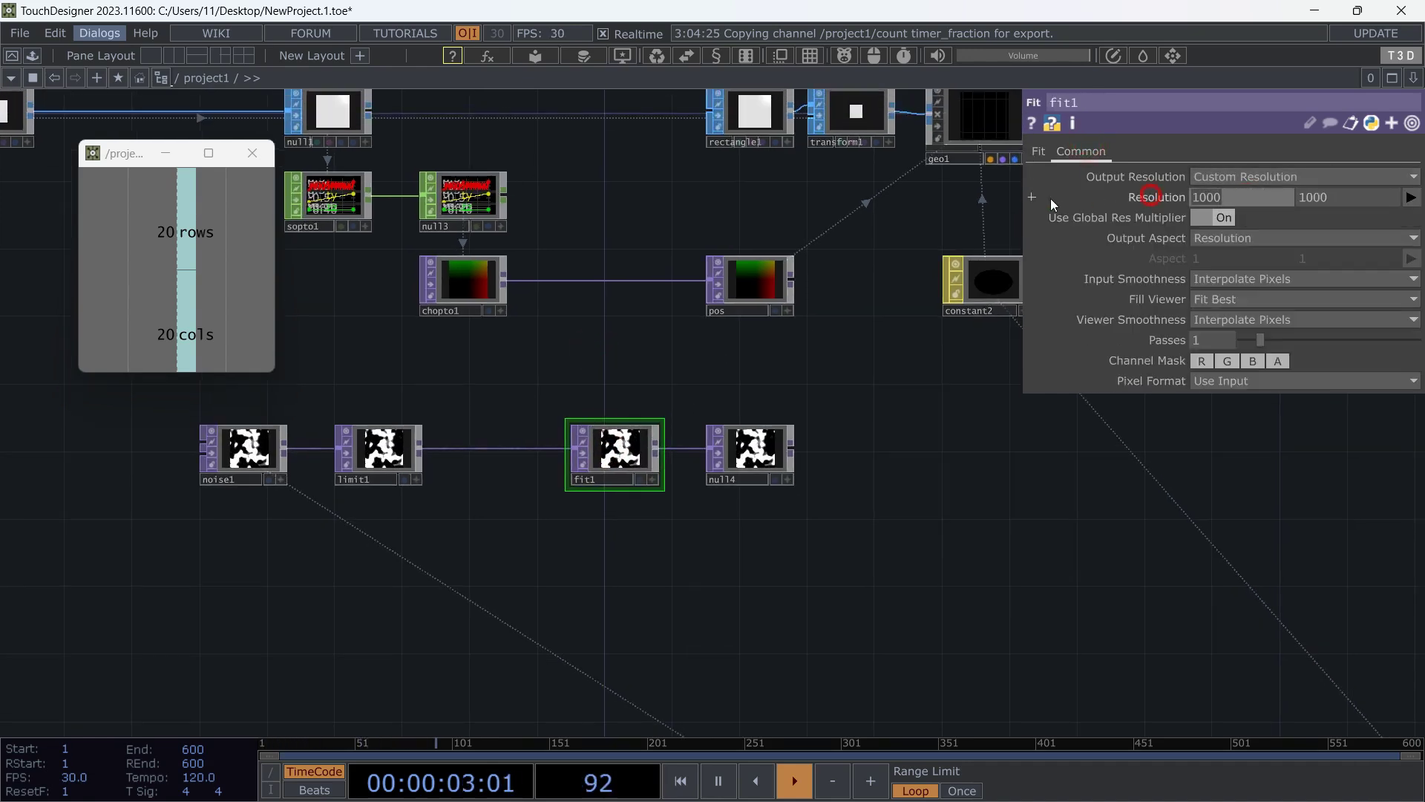
type("op(")
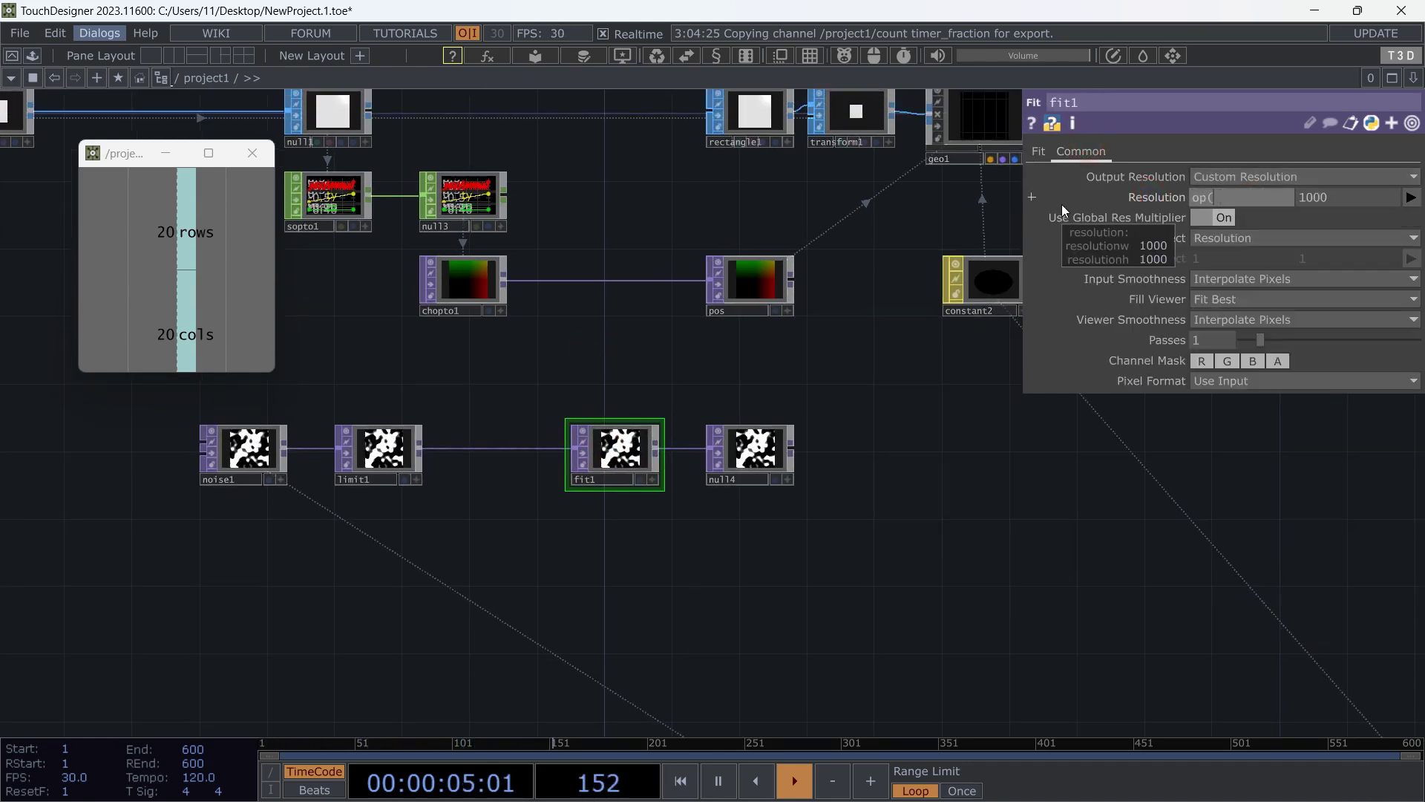
type("'chop")
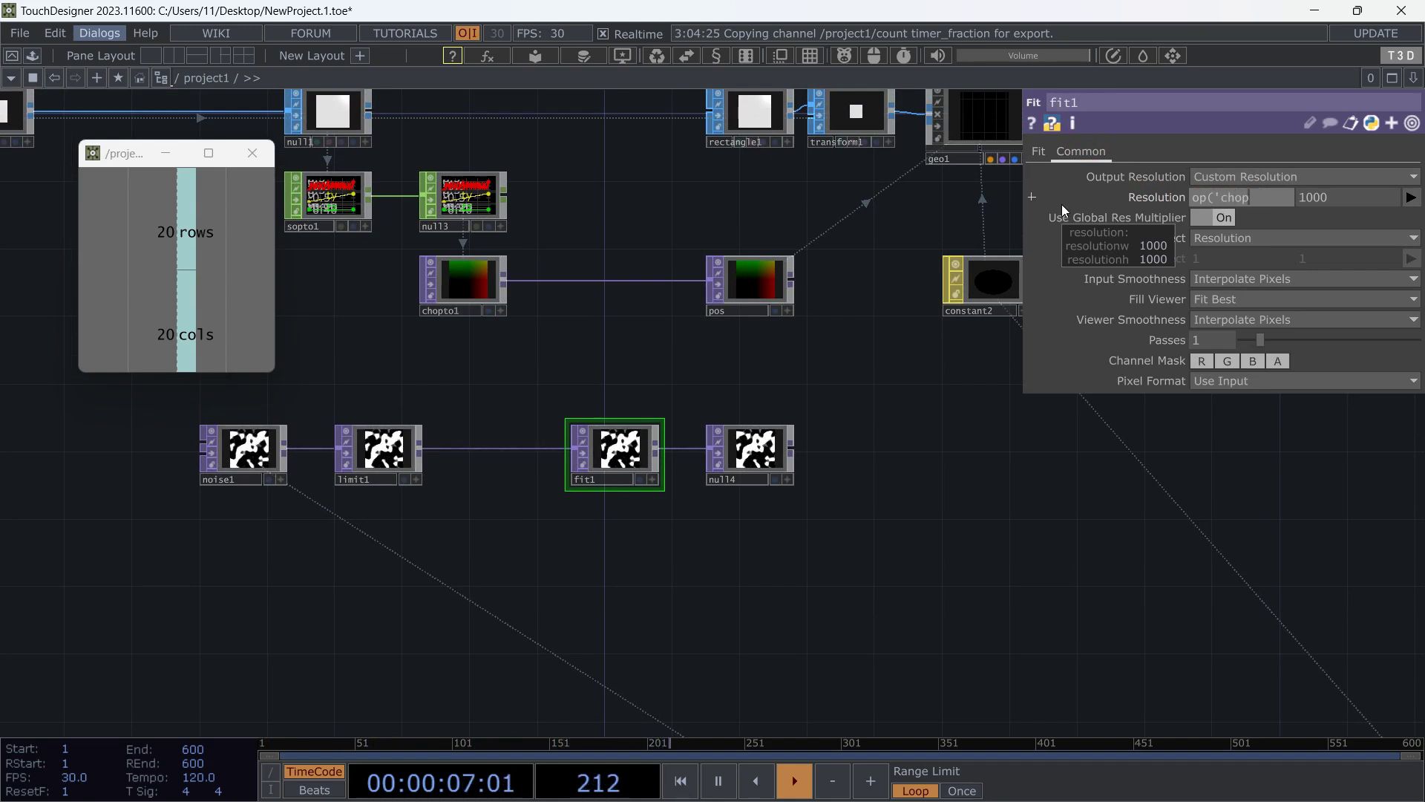
type("to1').")
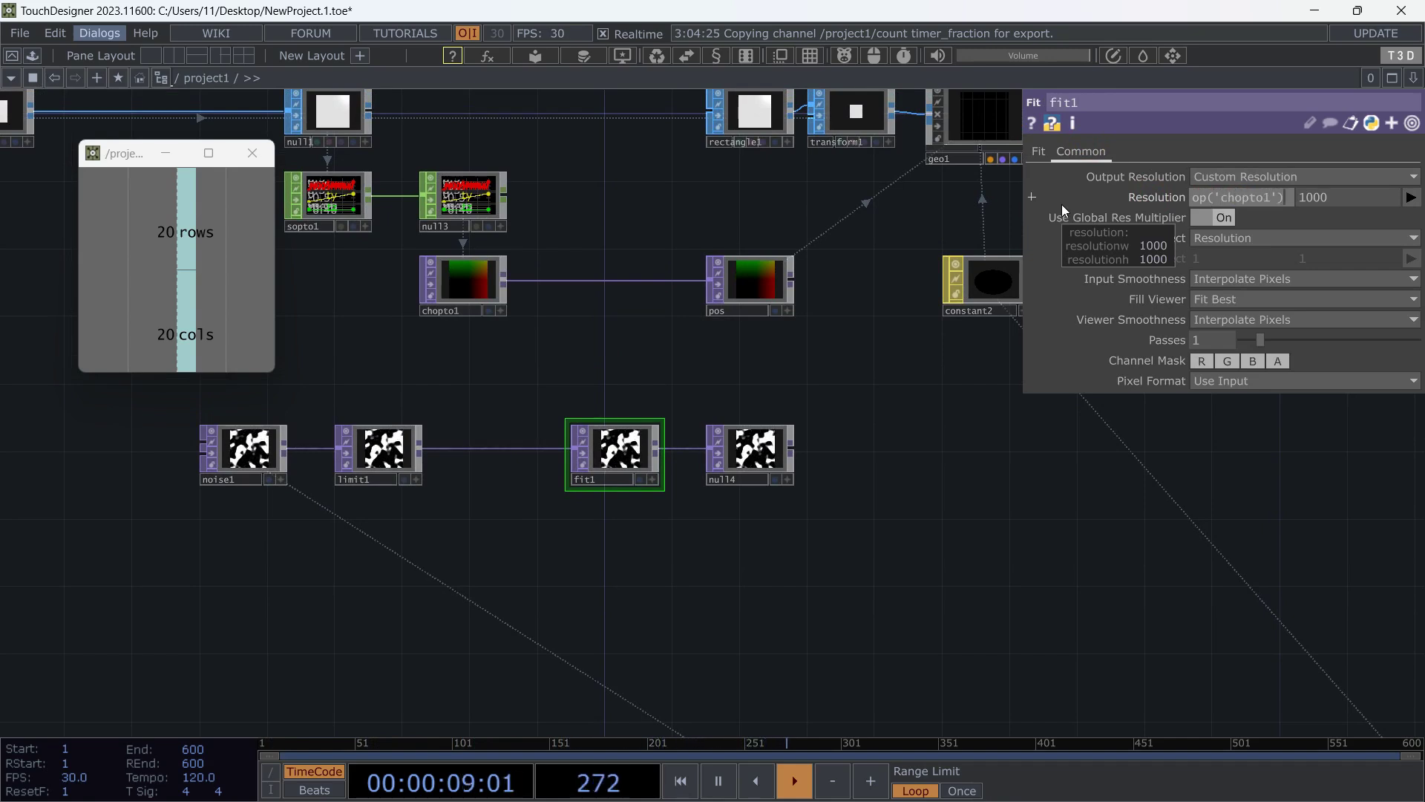
type("width")
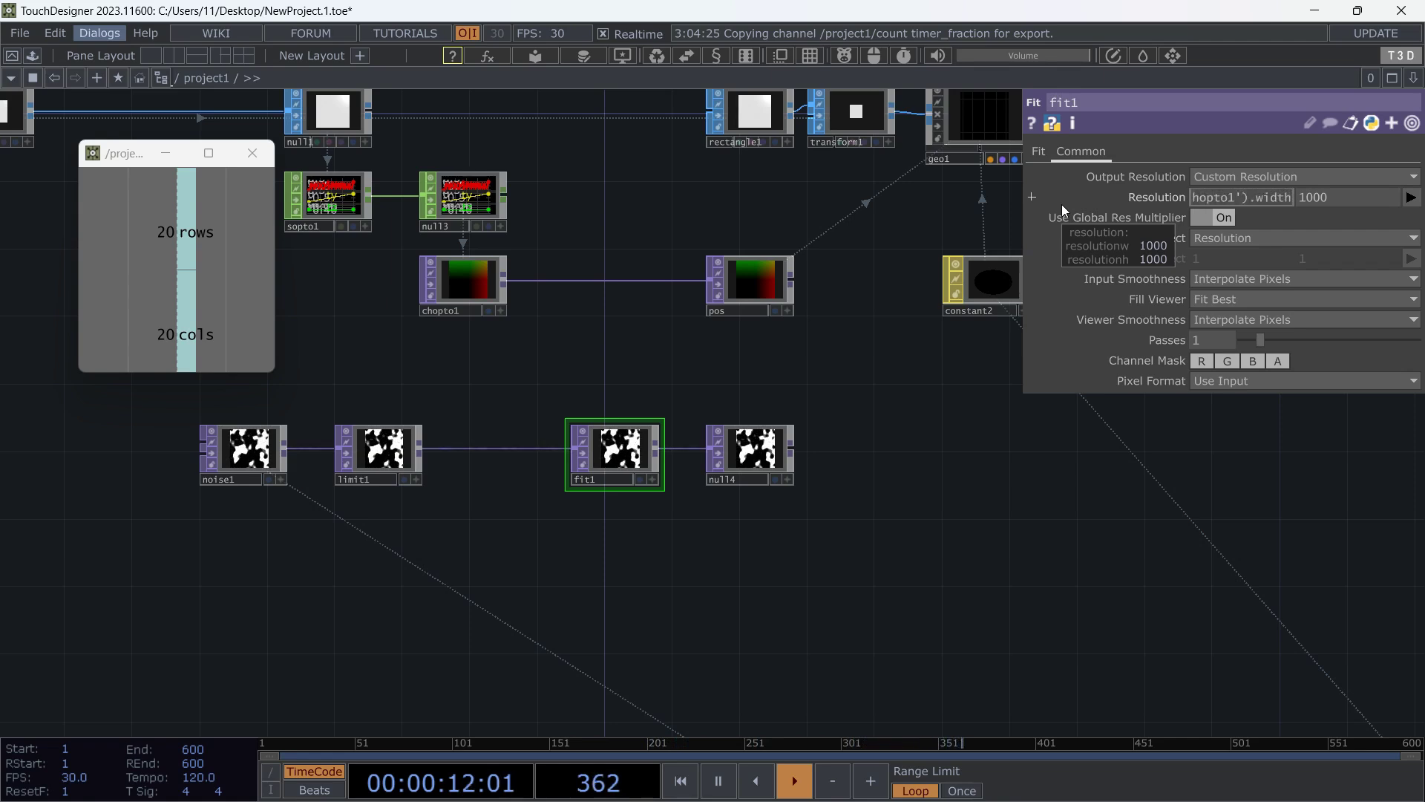
left_click(1350, 196)
type("op('chopto1').width")
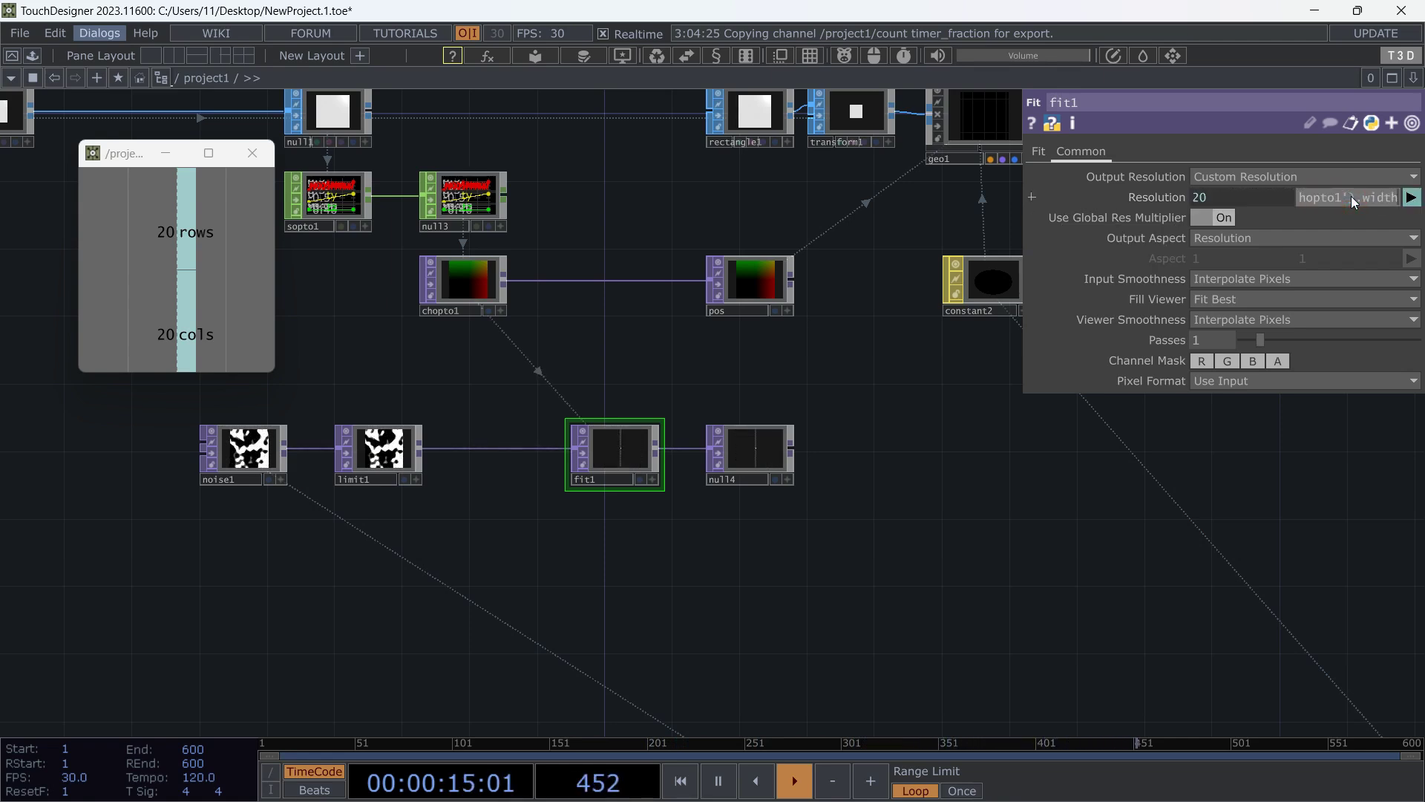
type("hei")
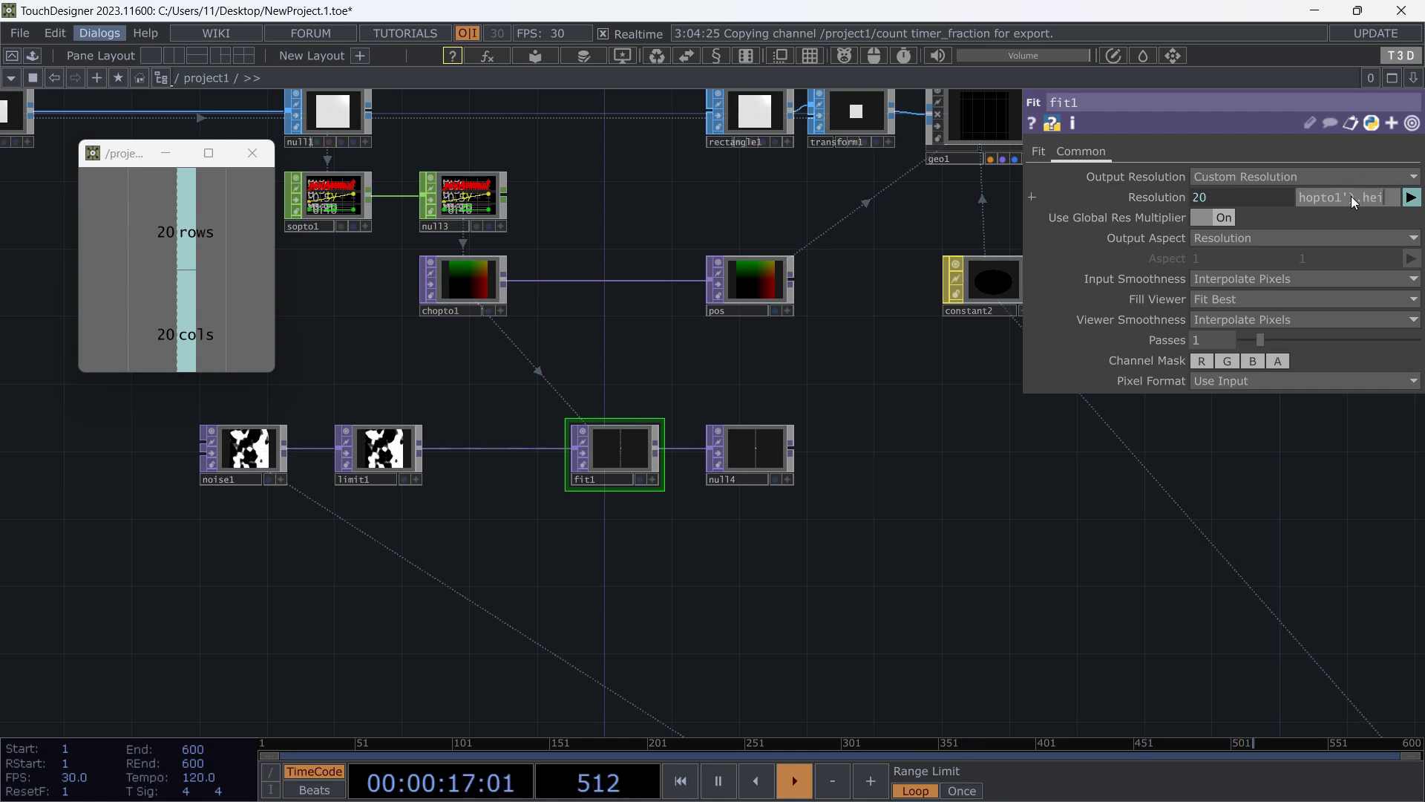
type("ght")
left_click(579, 343)
Move fit1 closer to limit1 and set its Fit mode to Fit Outside.
left_click_drag(619, 450, 568, 449)
left_click(1037, 151)
left_click(1236, 177)
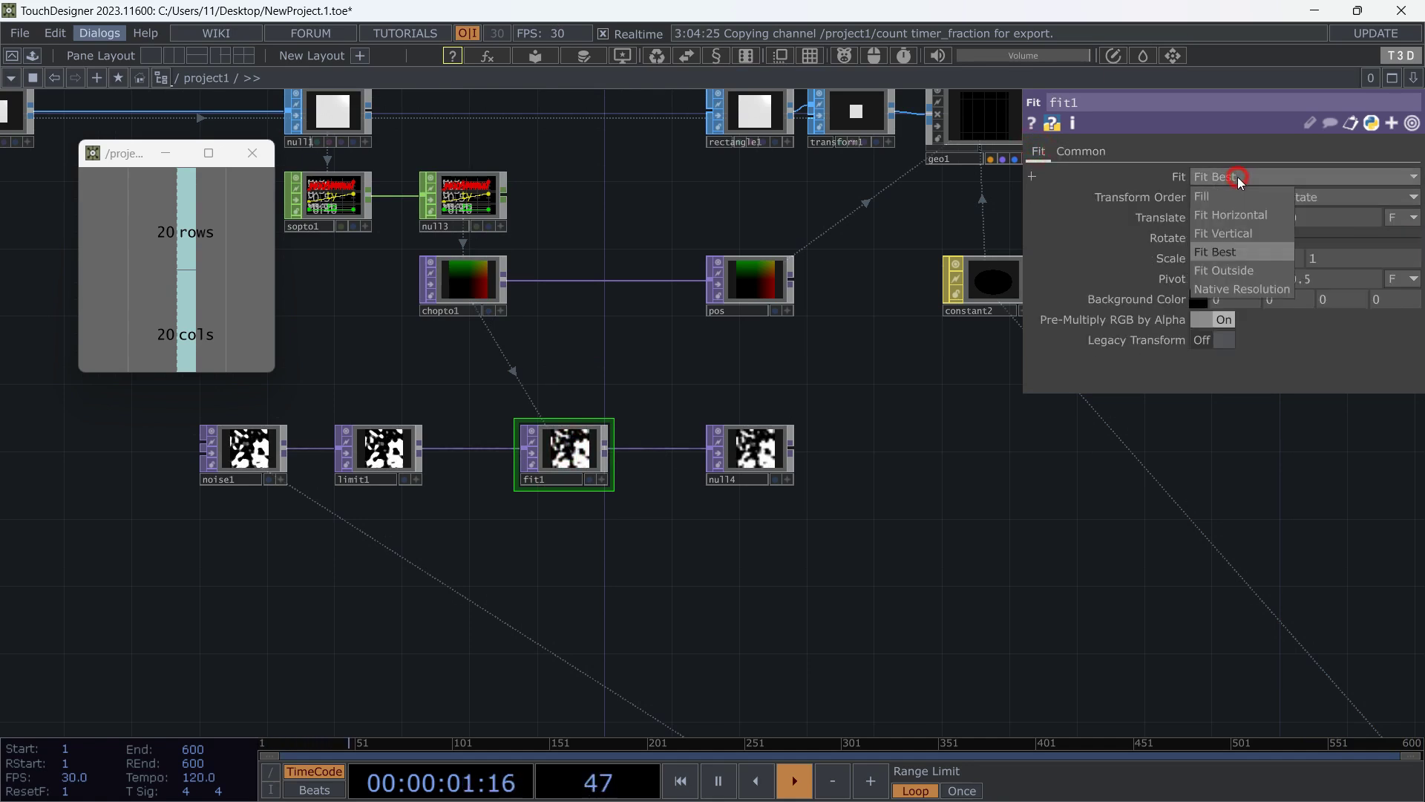
left_click(1241, 269)
Change fit1's Input Smoothness and try a different Viewer Smoothness option.
left_click(1099, 148)
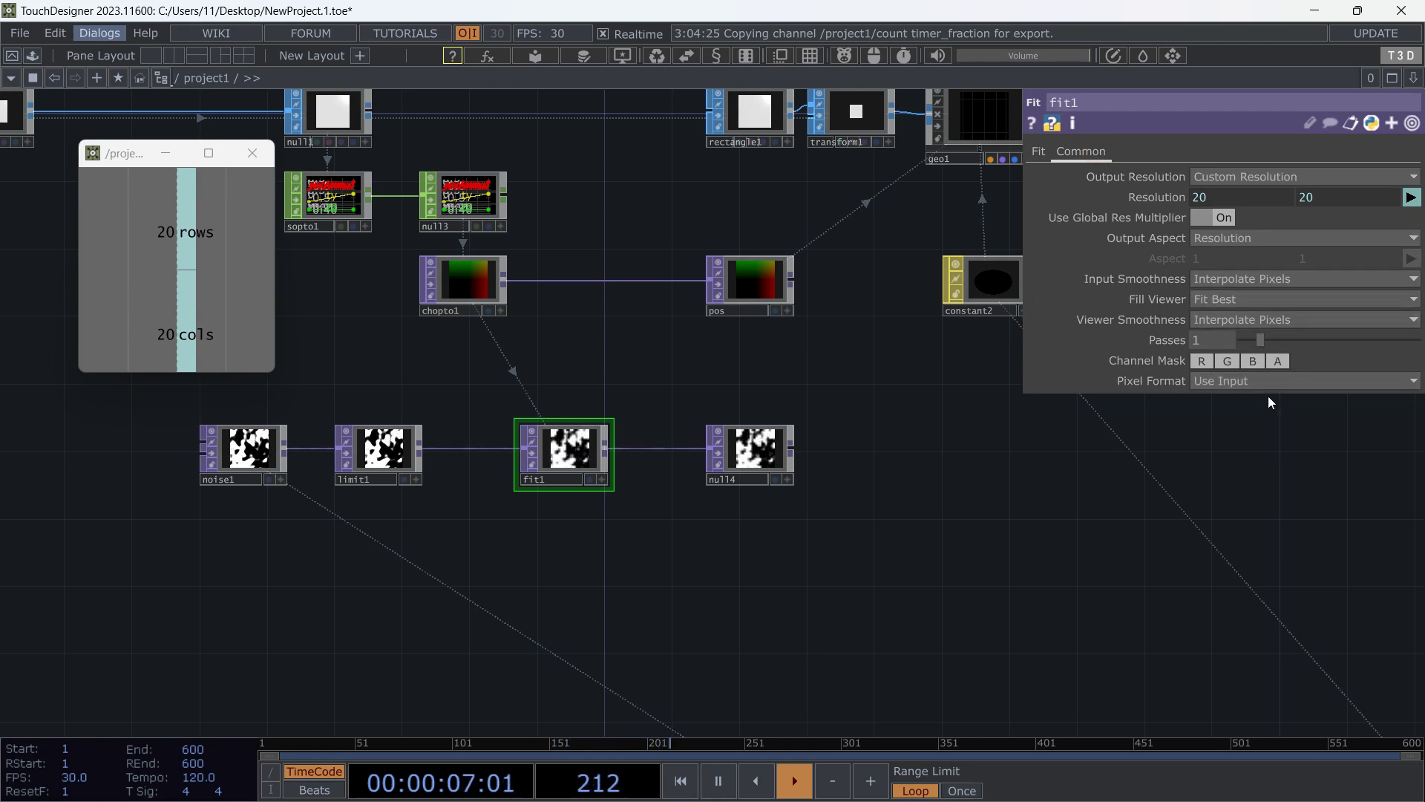
left_click(1277, 273)
left_click(1251, 298)
left_click(1258, 319)
left_click(1257, 337)
left_click(1249, 318)
left_click(1244, 357)
Assign null4 as geo1's instance Texture Coord OP and map the W coordinate to its r channel.
left_click_drag(943, 541, 836, 552)
left_click_drag(771, 428, 747, 484)
left_click(849, 181)
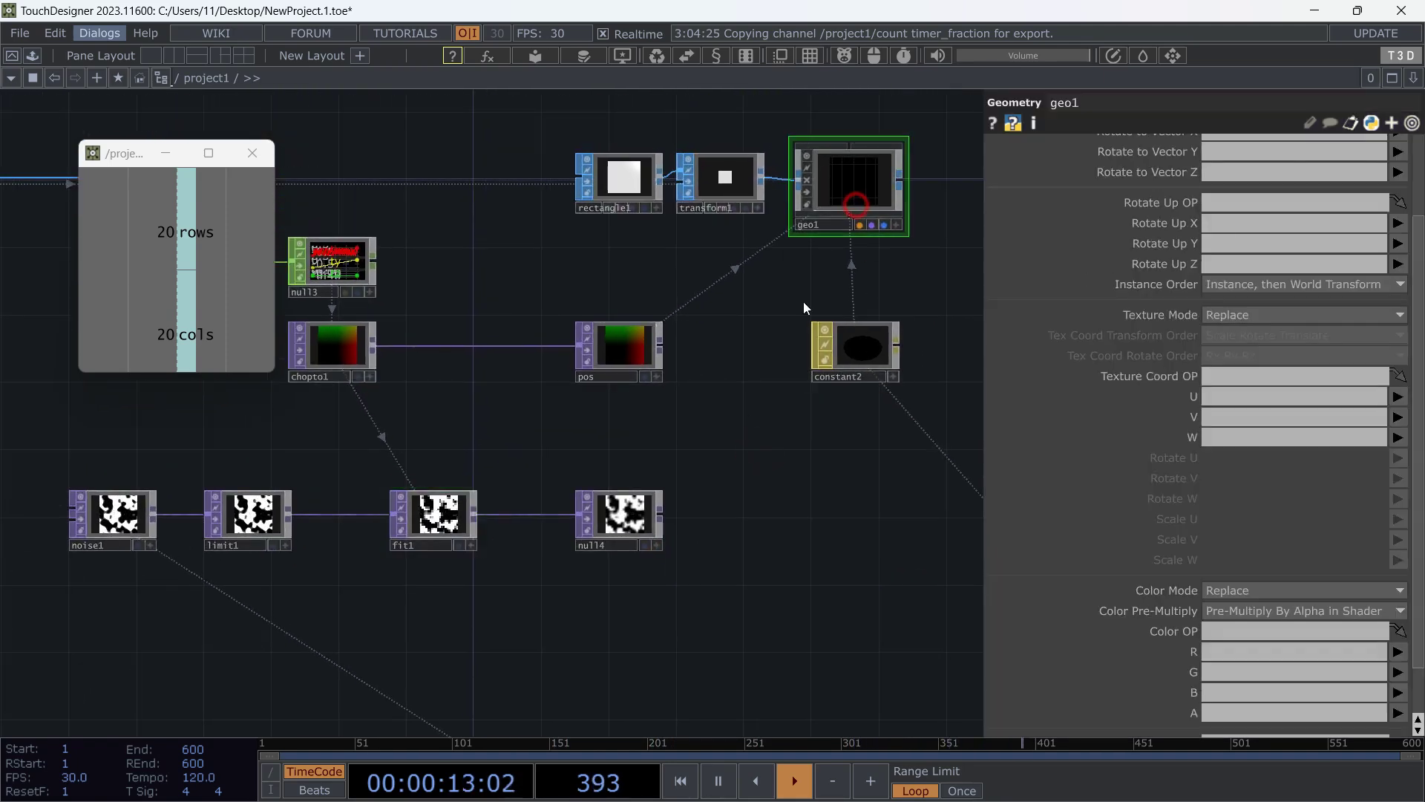
left_click_drag(620, 512, 1257, 377)
left_click(1398, 438)
left_click(1396, 457)
left_click_drag(811, 424, 722, 470)
left_click_drag(811, 348, 766, 360)
scroll(644, 238, "up", 10)
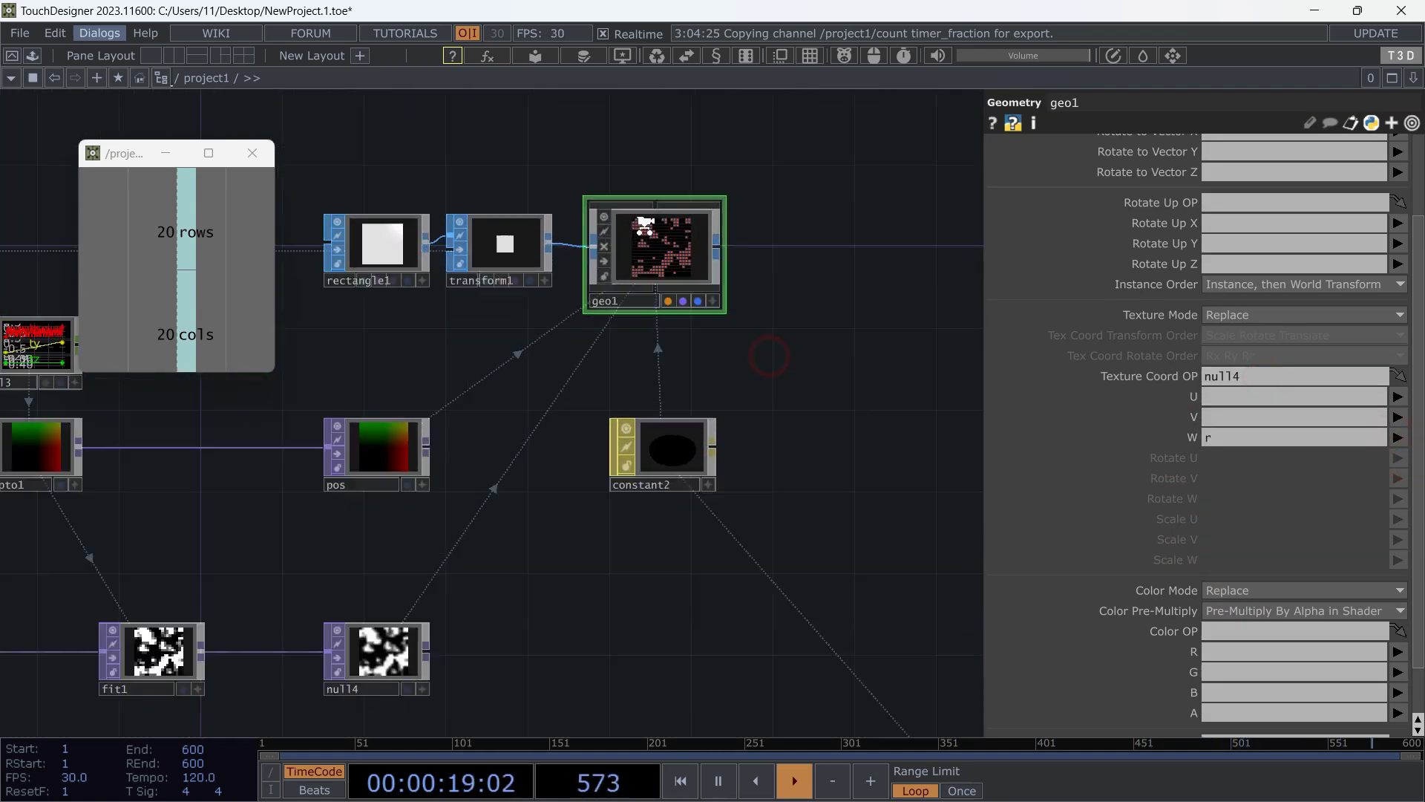
Open the list of TOP operators for adding a new node near geo1.
scroll(666, 354, "down", 3)
scroll(666, 355, "down", 10)
left_click_drag(545, 582, 501, 495)
scroll(608, 438, "down", 2)
left_click_drag(720, 410, 673, 486)
key("Tab")
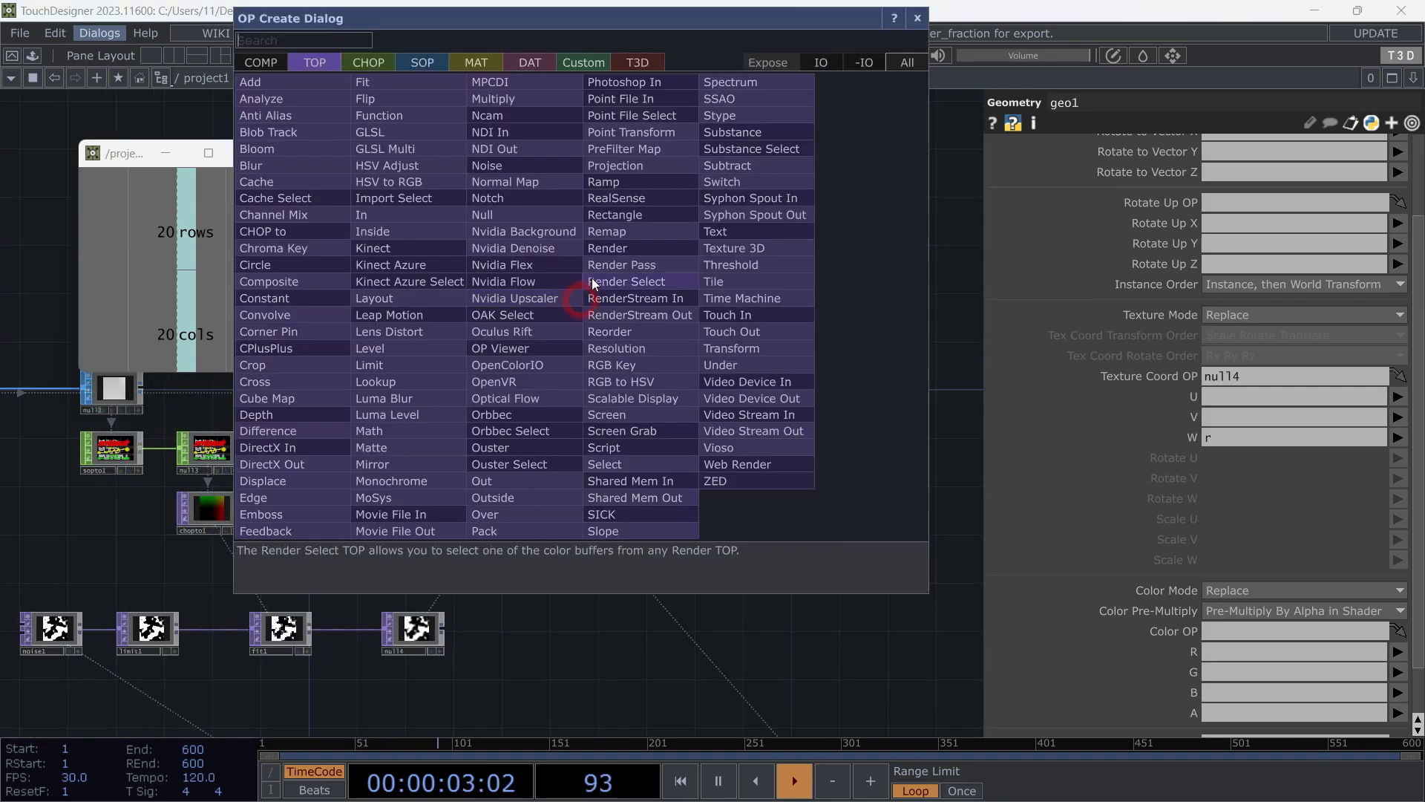
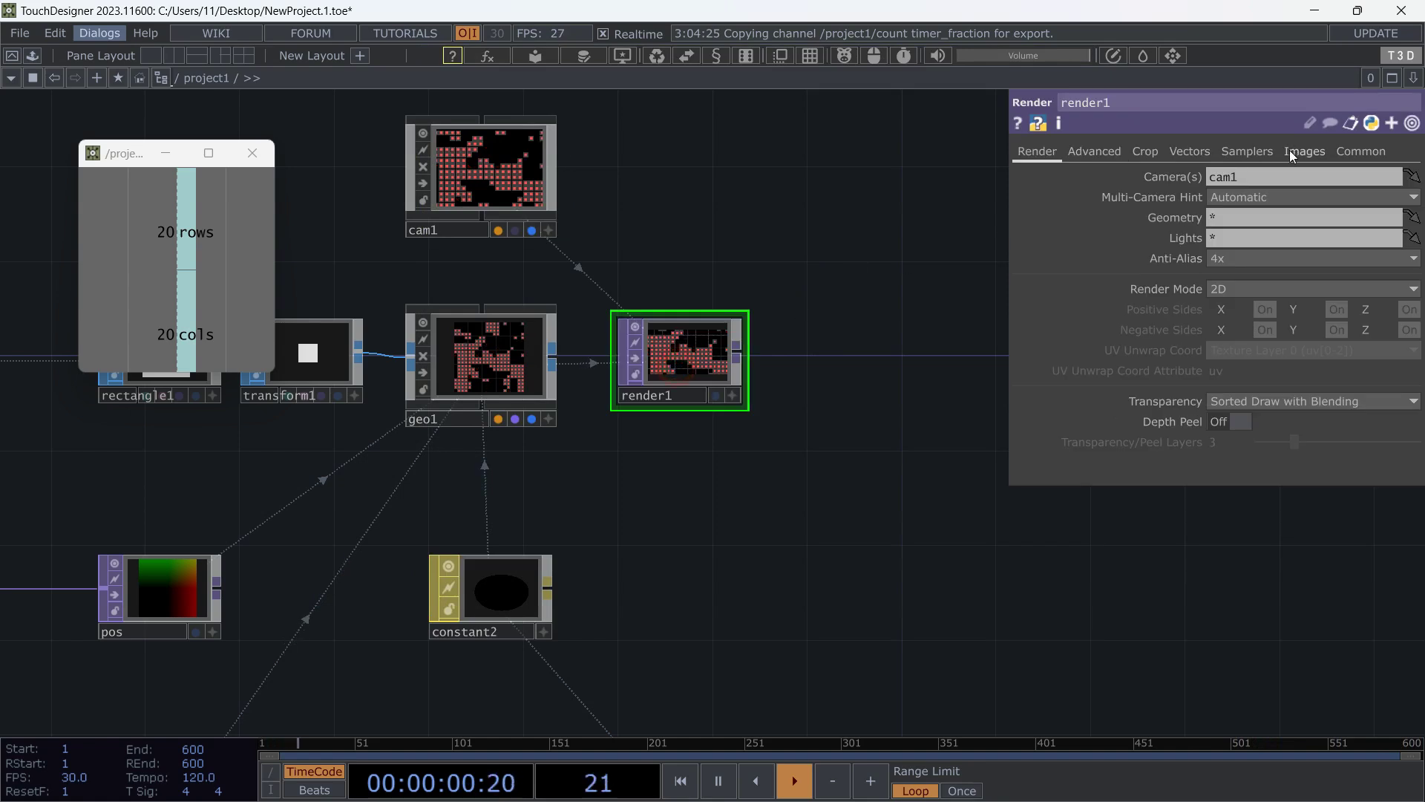
Set render1's resolution to 1080 by 1080.
left_click(1361, 152)
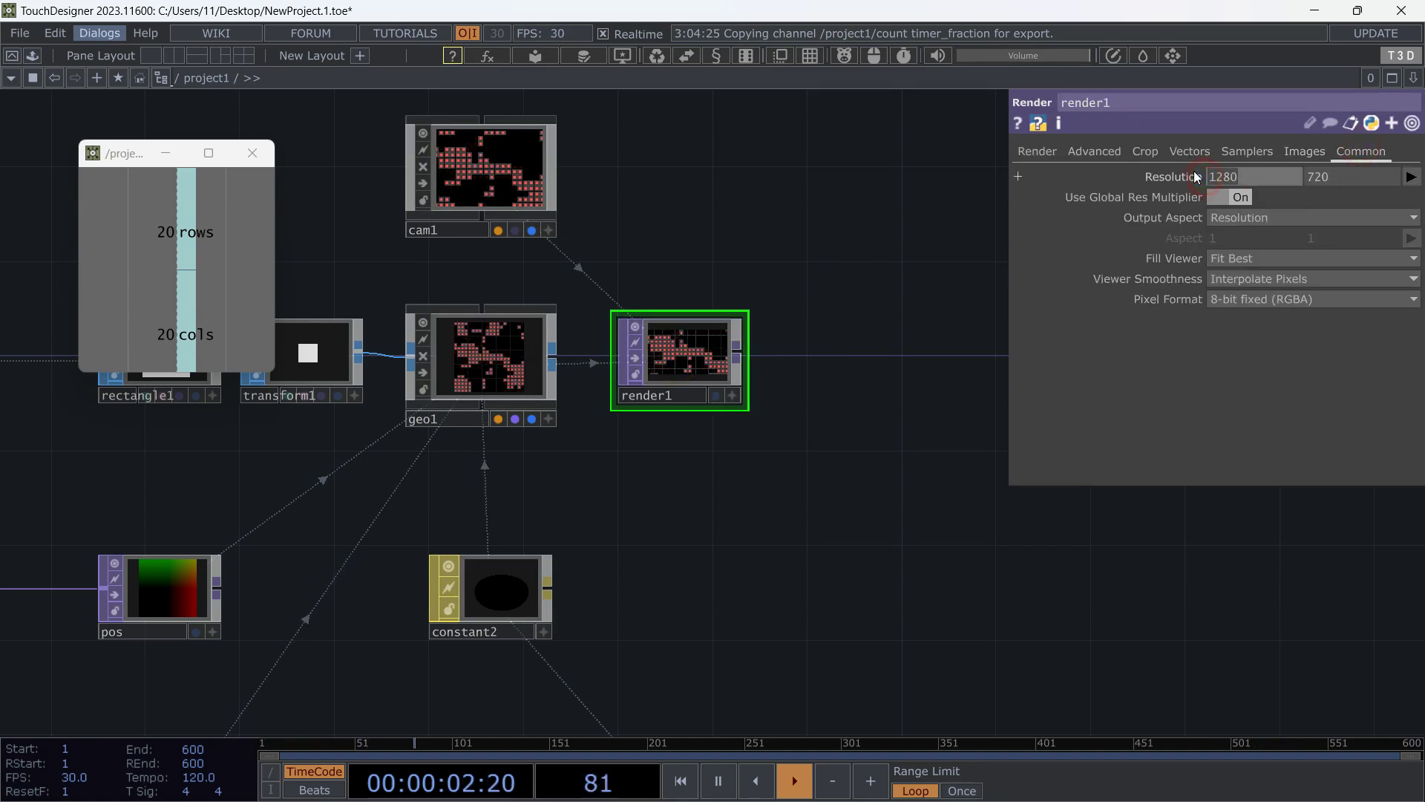
type("1080")
key("Tab")
type("1080")
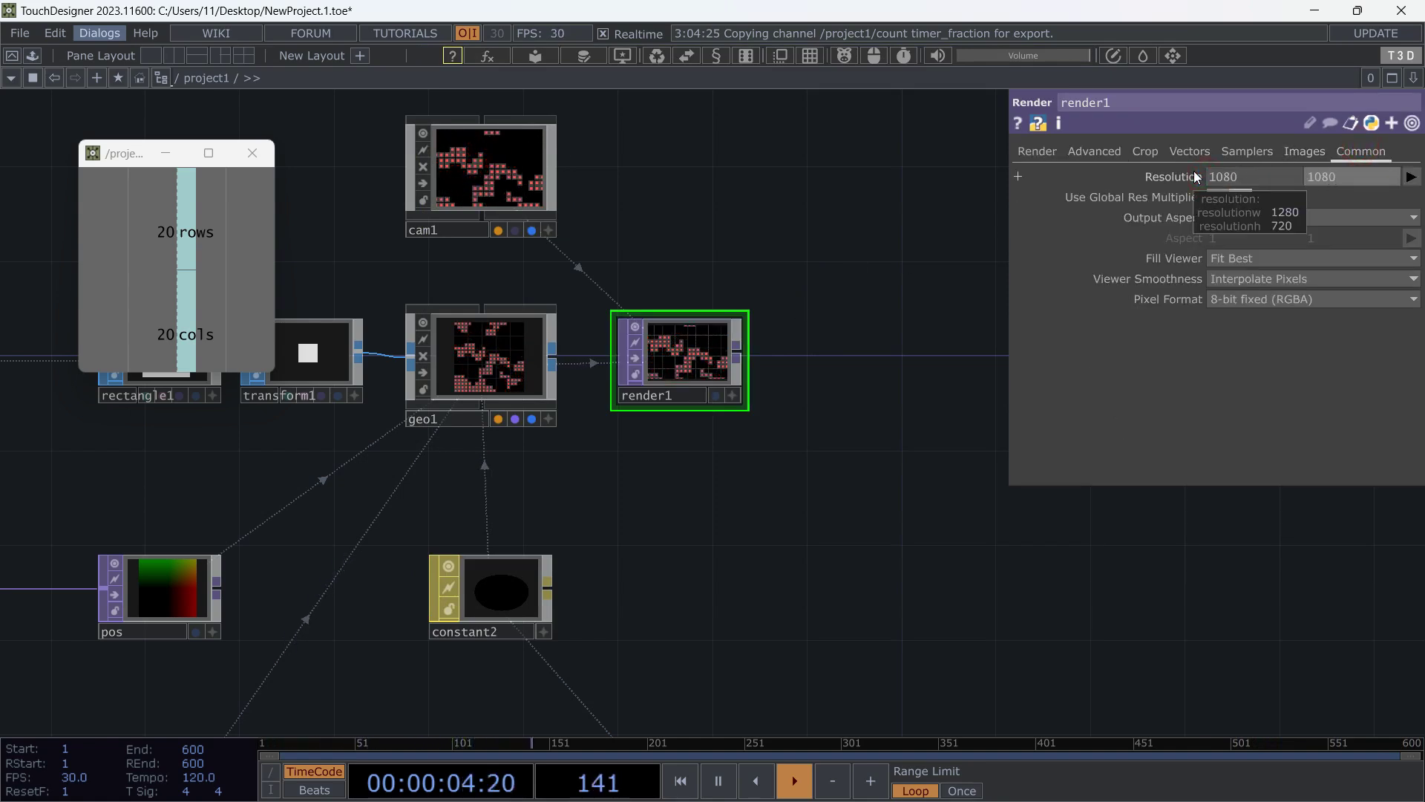
key("Return")
left_click(851, 366)
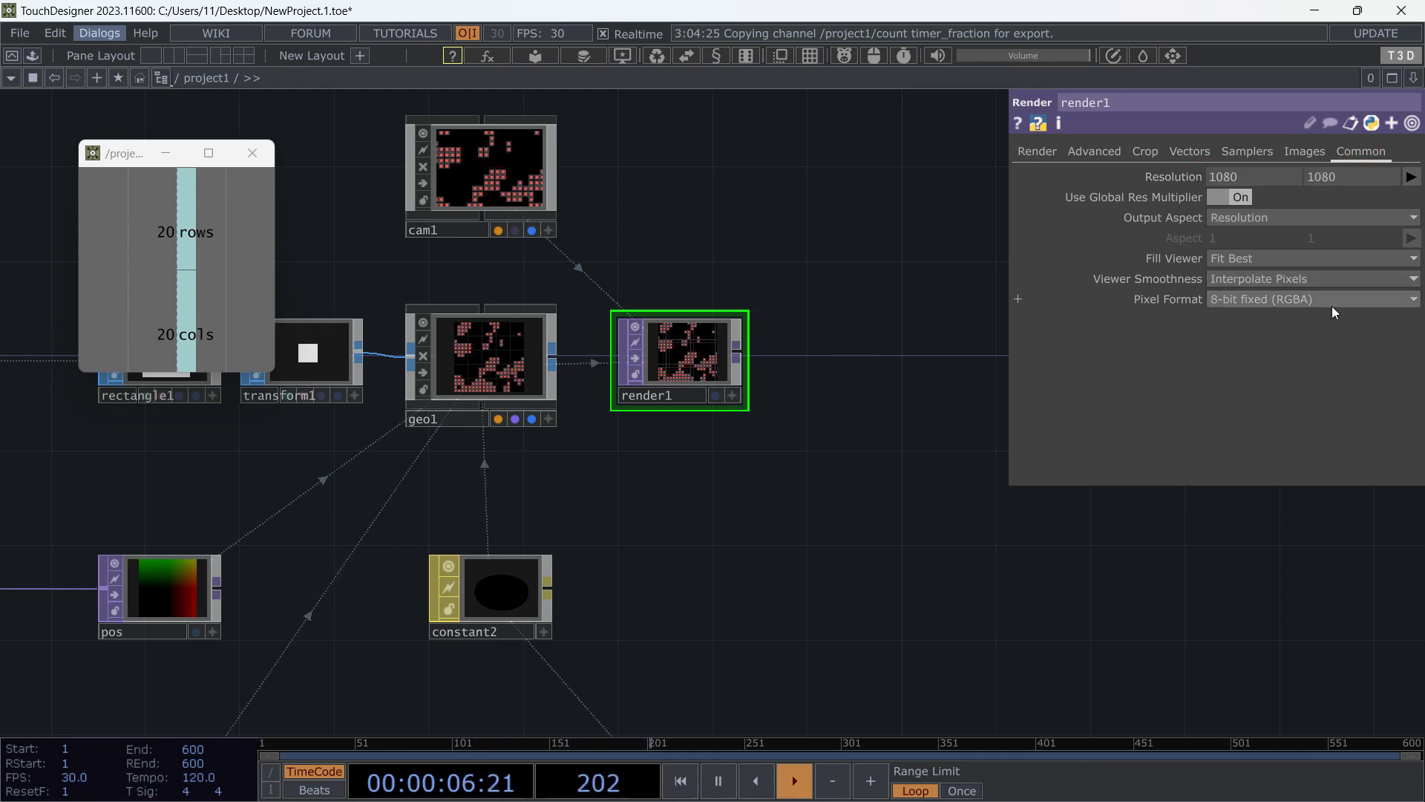
Add a Null TOP after render1, spaced well apart from it, and show its output as the network background.
left_click_drag(772, 407, 648, 443)
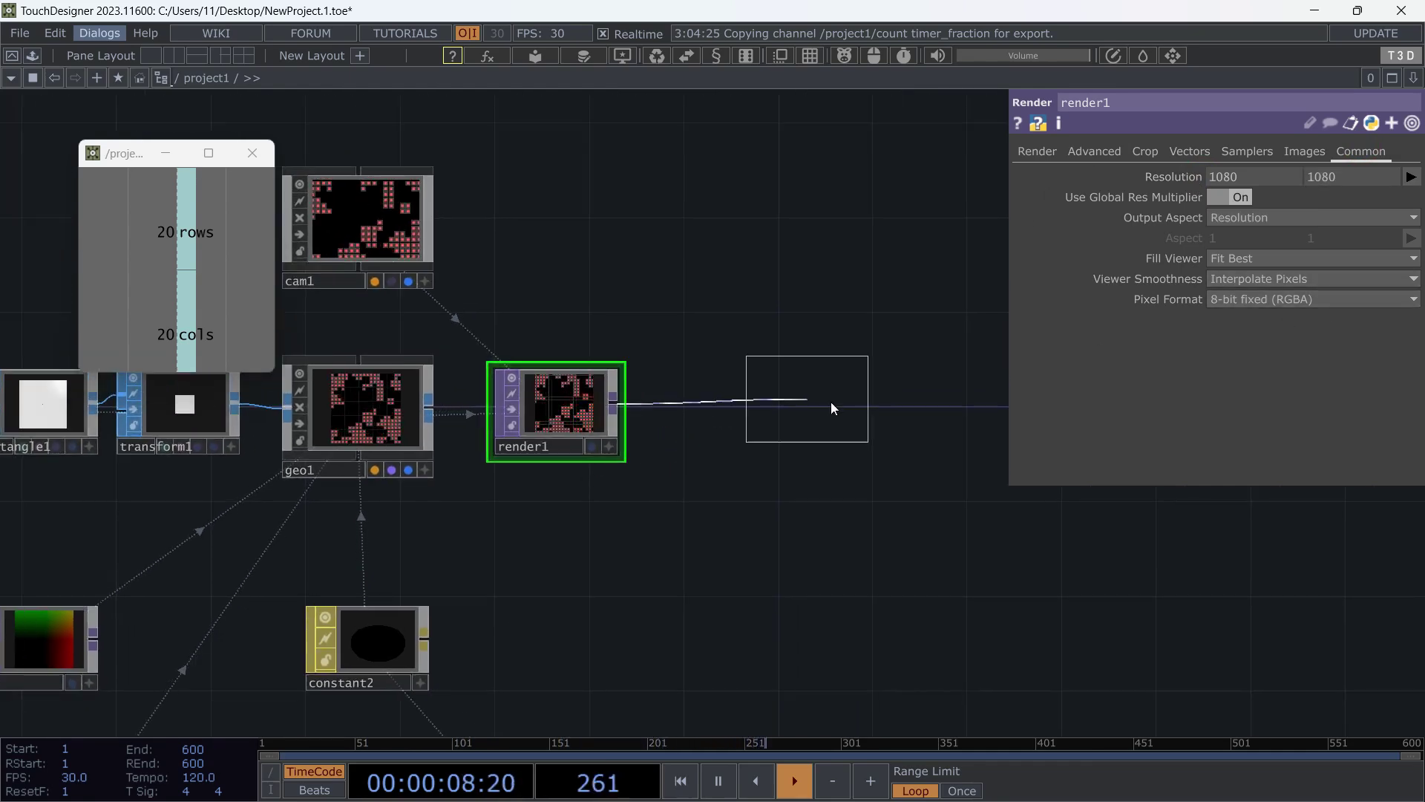
left_click(955, 413)
left_click_drag(947, 525, 825, 543)
left_click(874, 458)
scroll(768, 506, "down", 2)
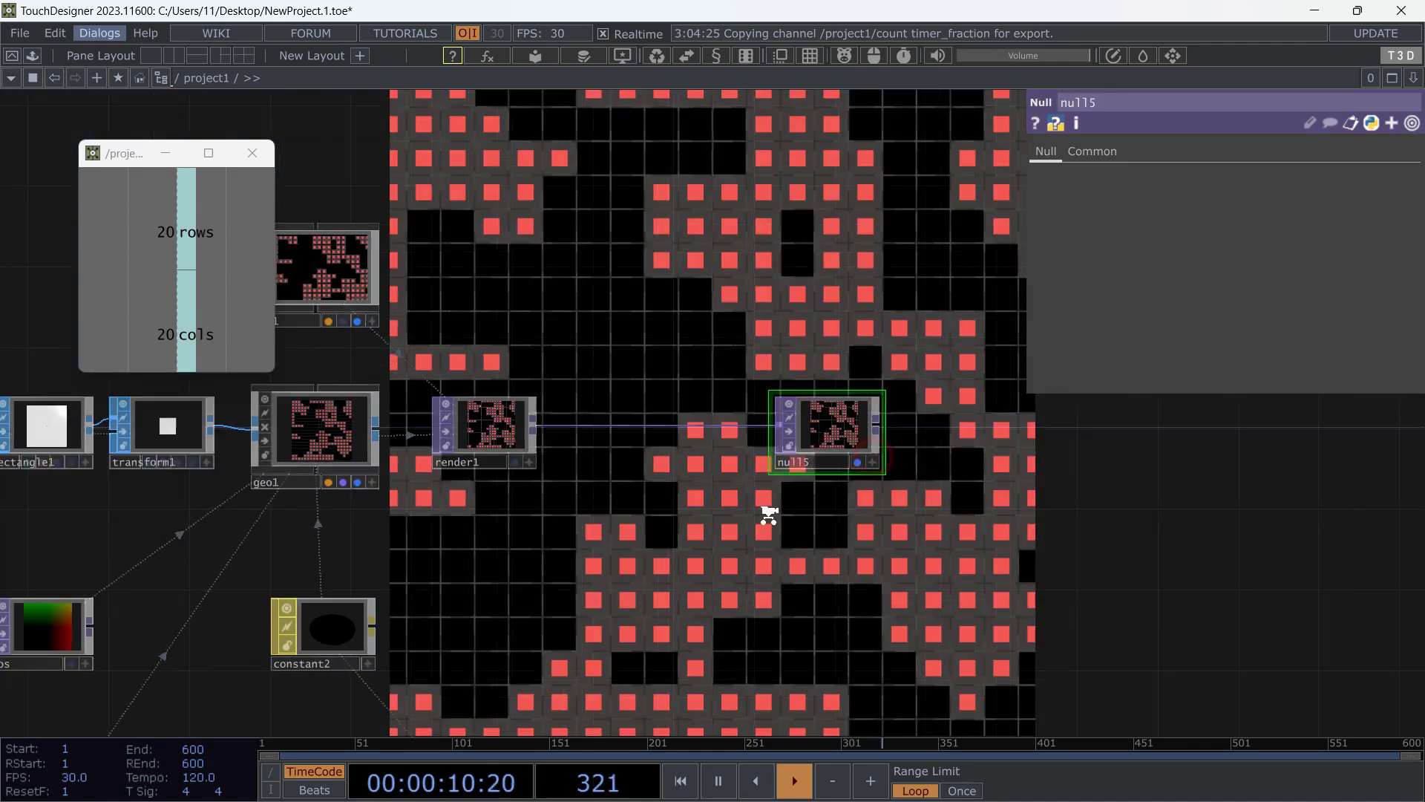
scroll(768, 515, "down", 1)
left_click_drag(725, 293, 819, 243)
left_click_drag(964, 385, 1060, 378)
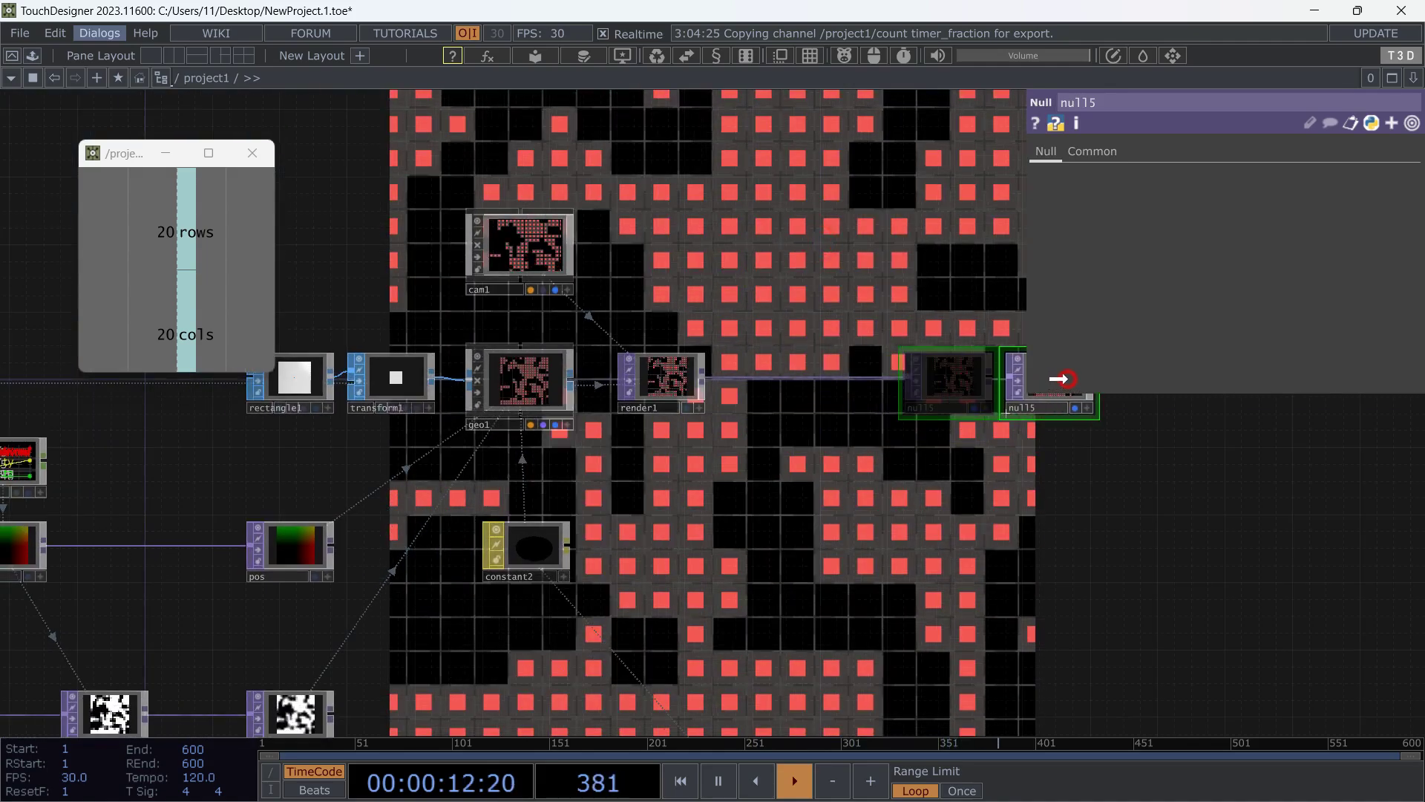
Set the Color of constant3 to a dark grey of 0.22, 0.22, 0.22.
left_click_drag(749, 450, 758, 324)
left_click_drag(420, 571, 838, 502)
scroll(557, 458, "down", 4)
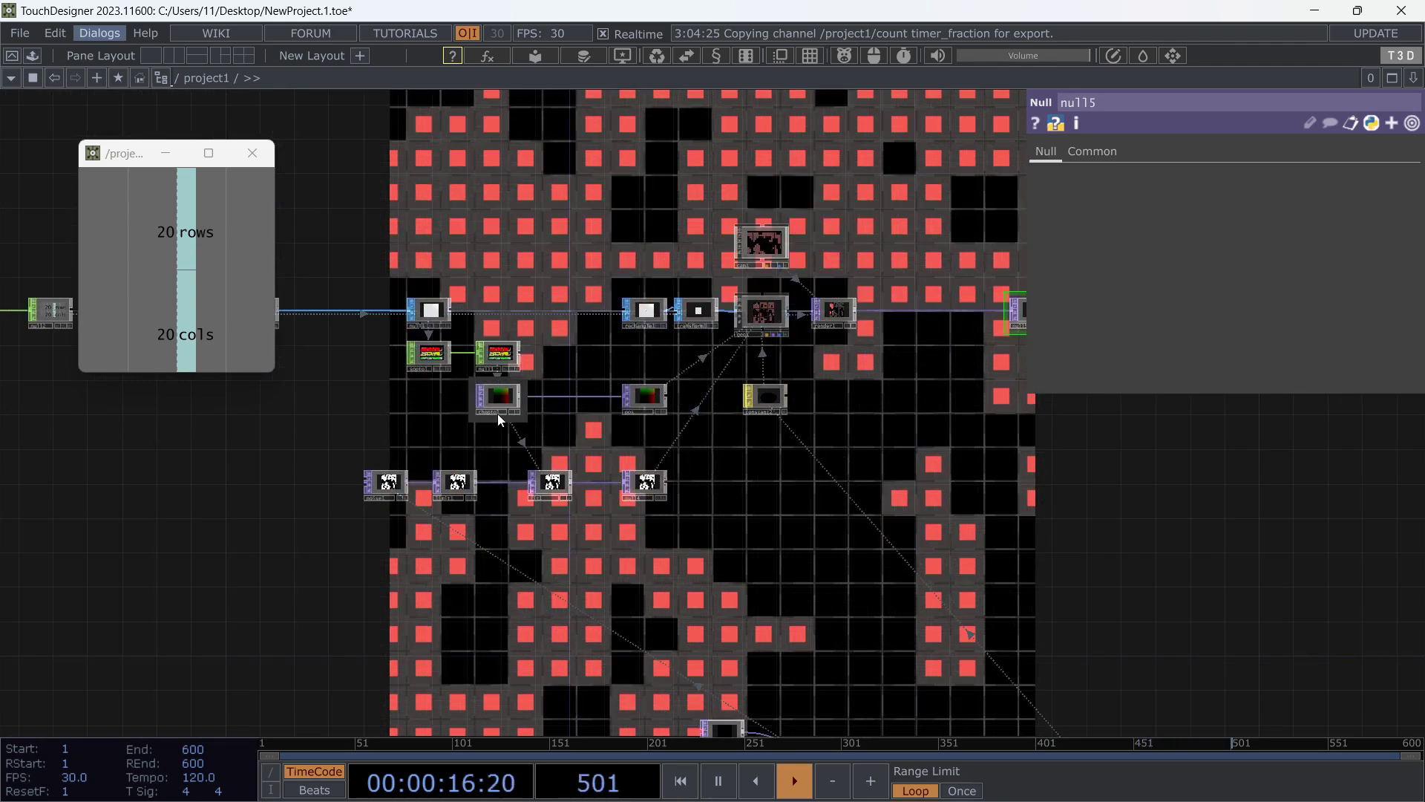
left_click_drag(880, 502, 800, 489)
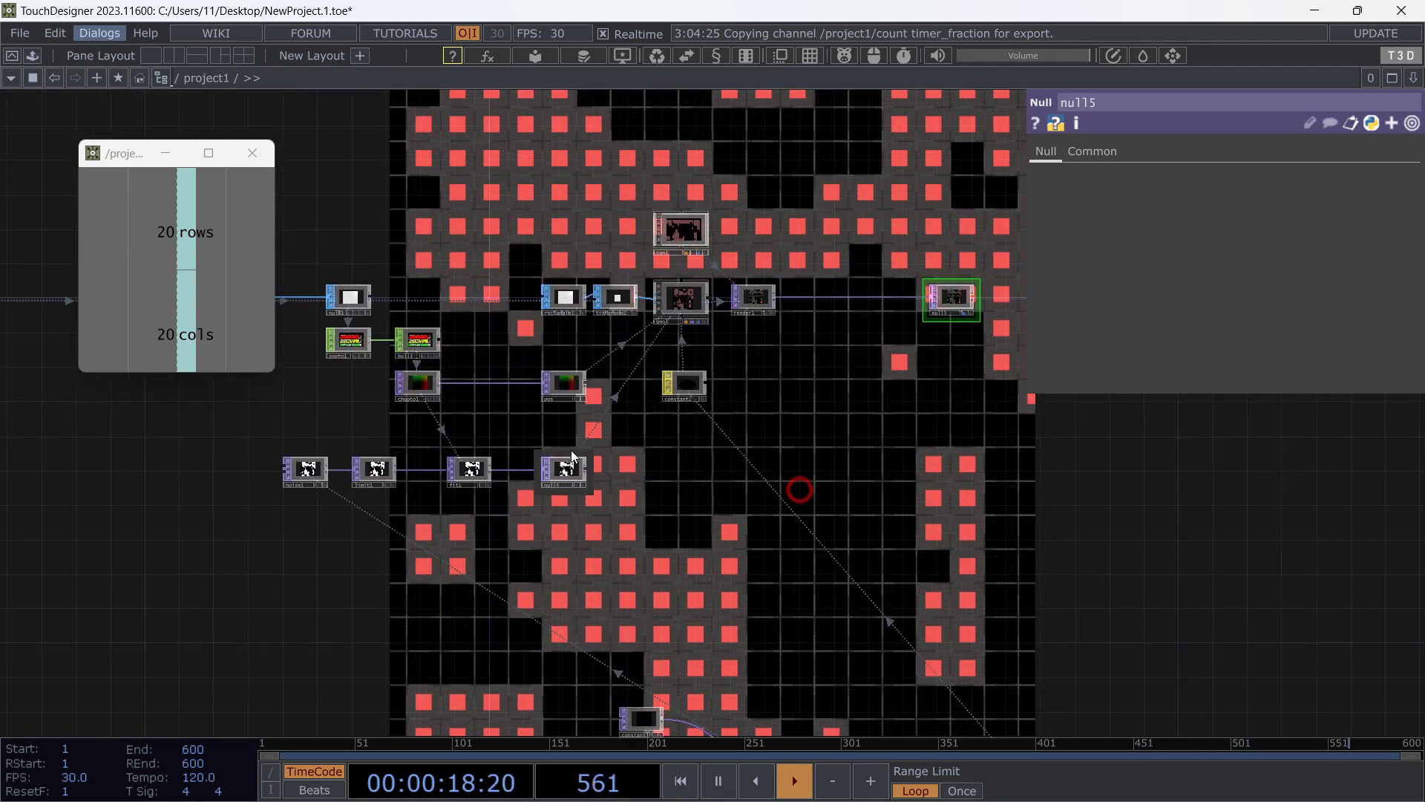
scroll(409, 465, "up", 2)
left_click_drag(660, 583, 324, 324)
scroll(620, 493, "down", 2)
left_click_drag(621, 493, 544, 404)
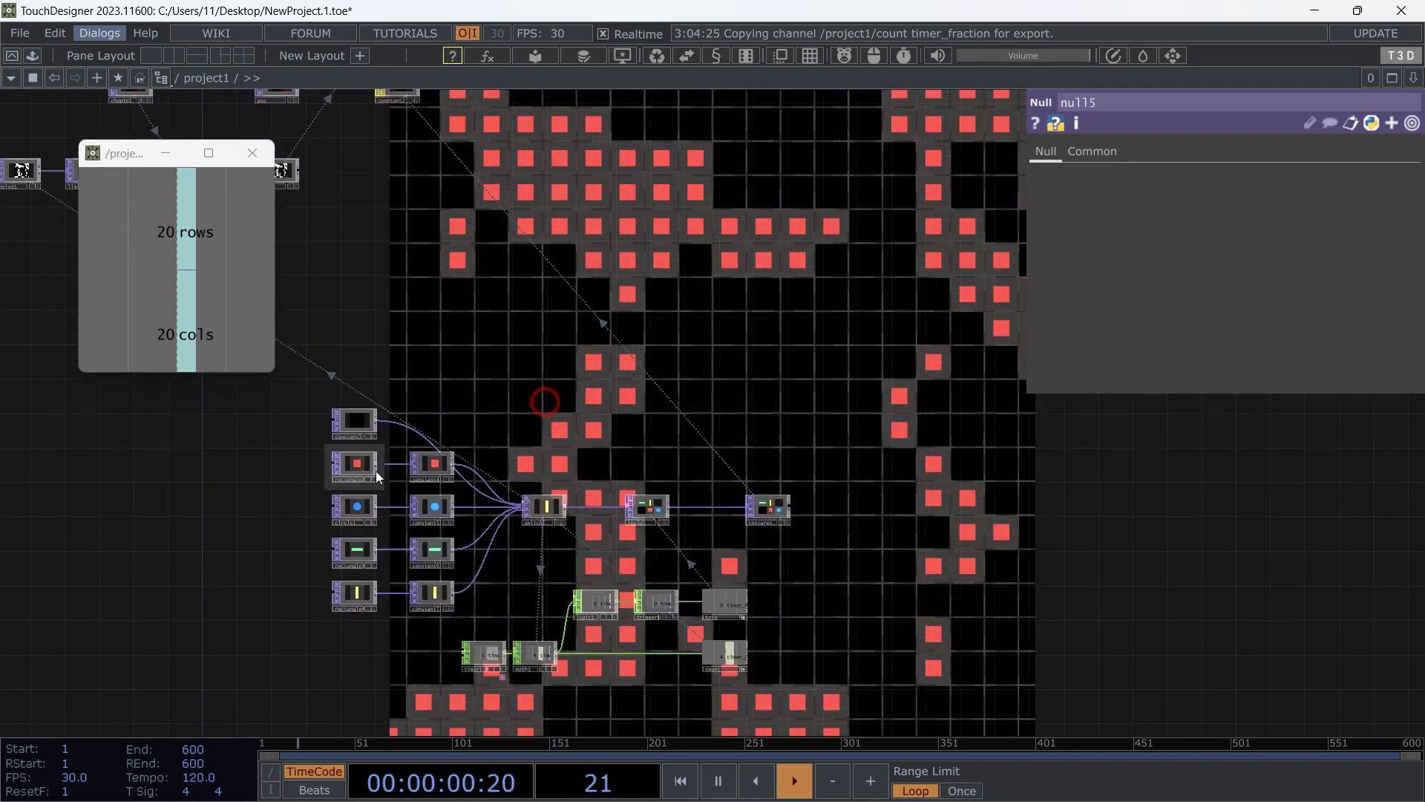
scroll(364, 466, "up", 4)
middle_click_drag(1173, 177, 1217, 188)
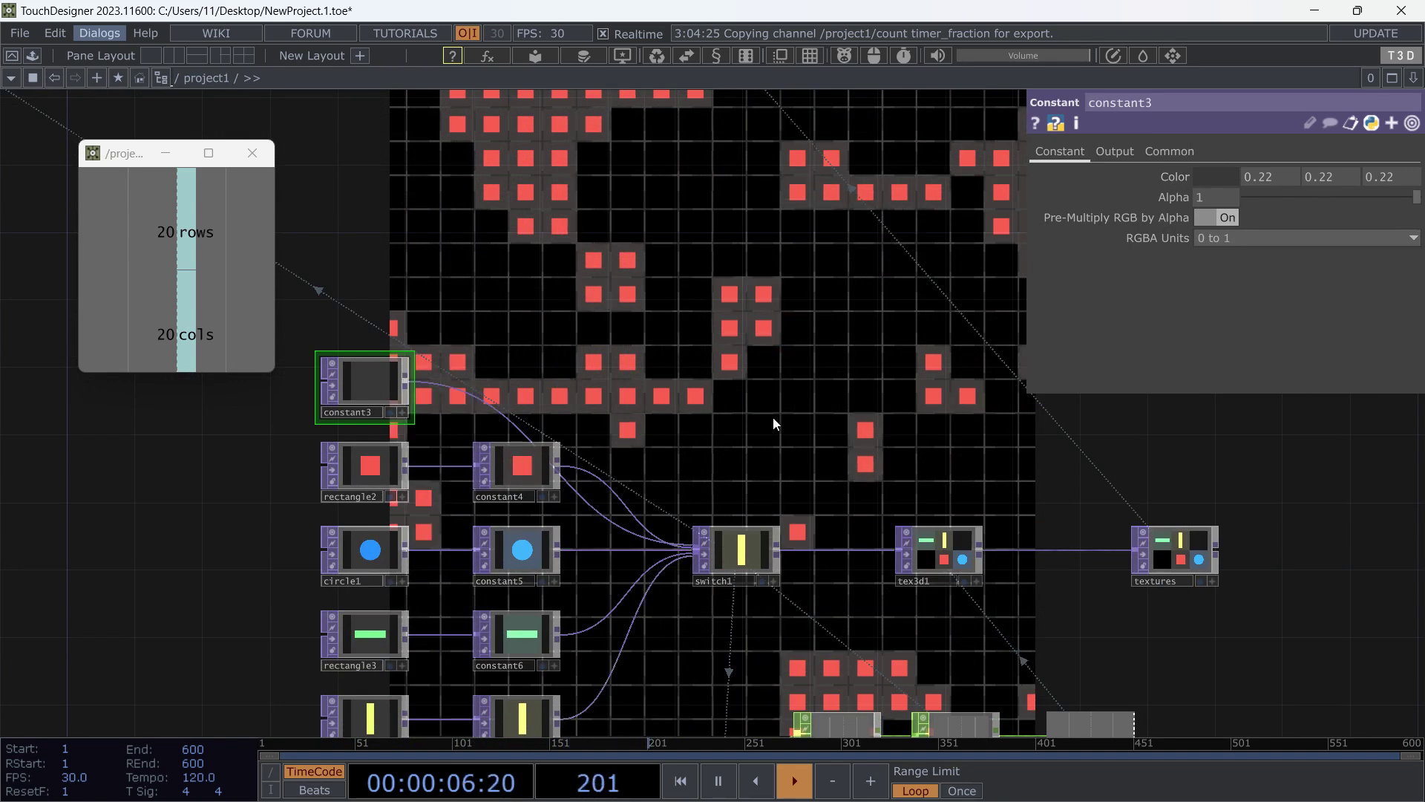
Initialize and start timer1 to cache the shape textures again.
scroll(705, 312, "down", 3)
left_click(628, 499)
left_click(1254, 248)
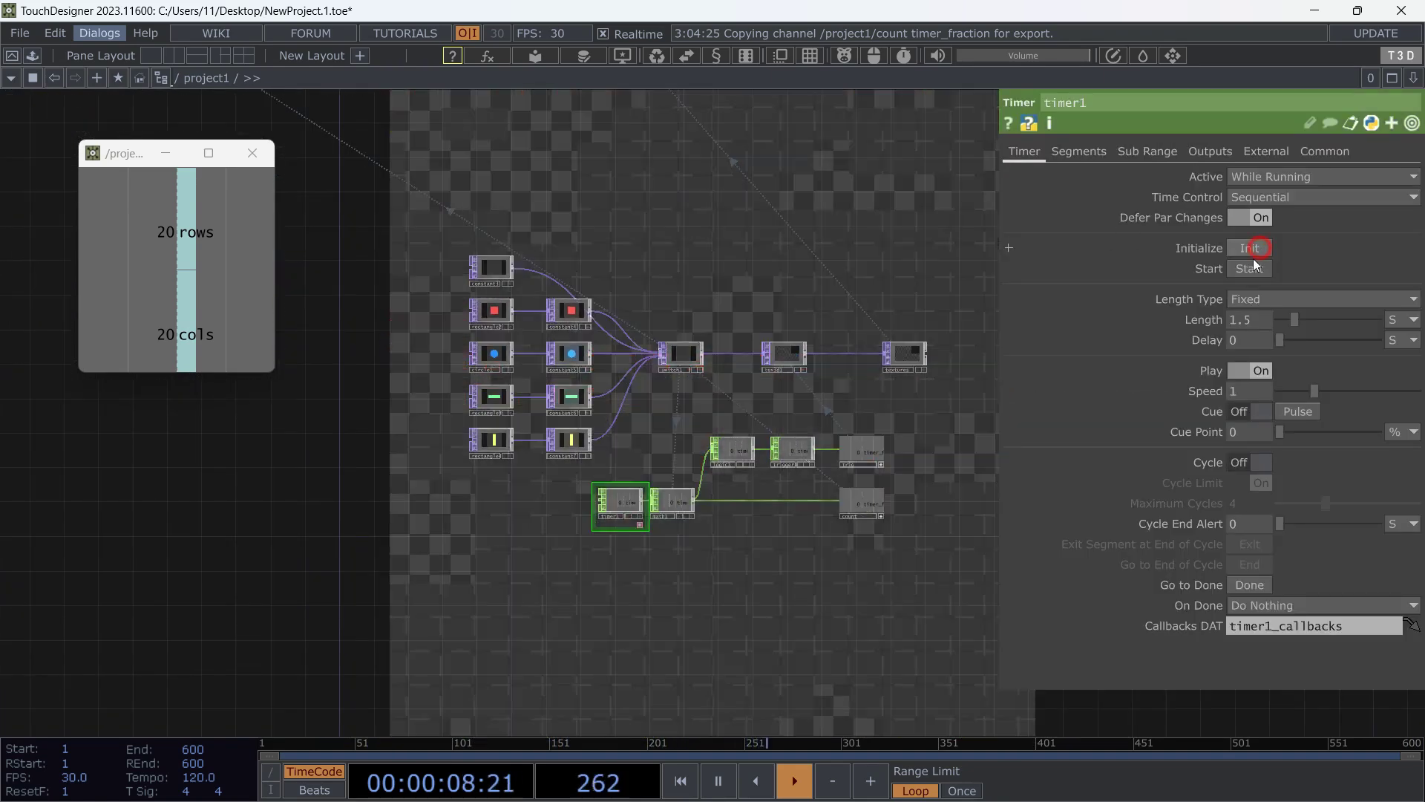
left_click(1254, 269)
left_click_drag(870, 187, 860, 398)
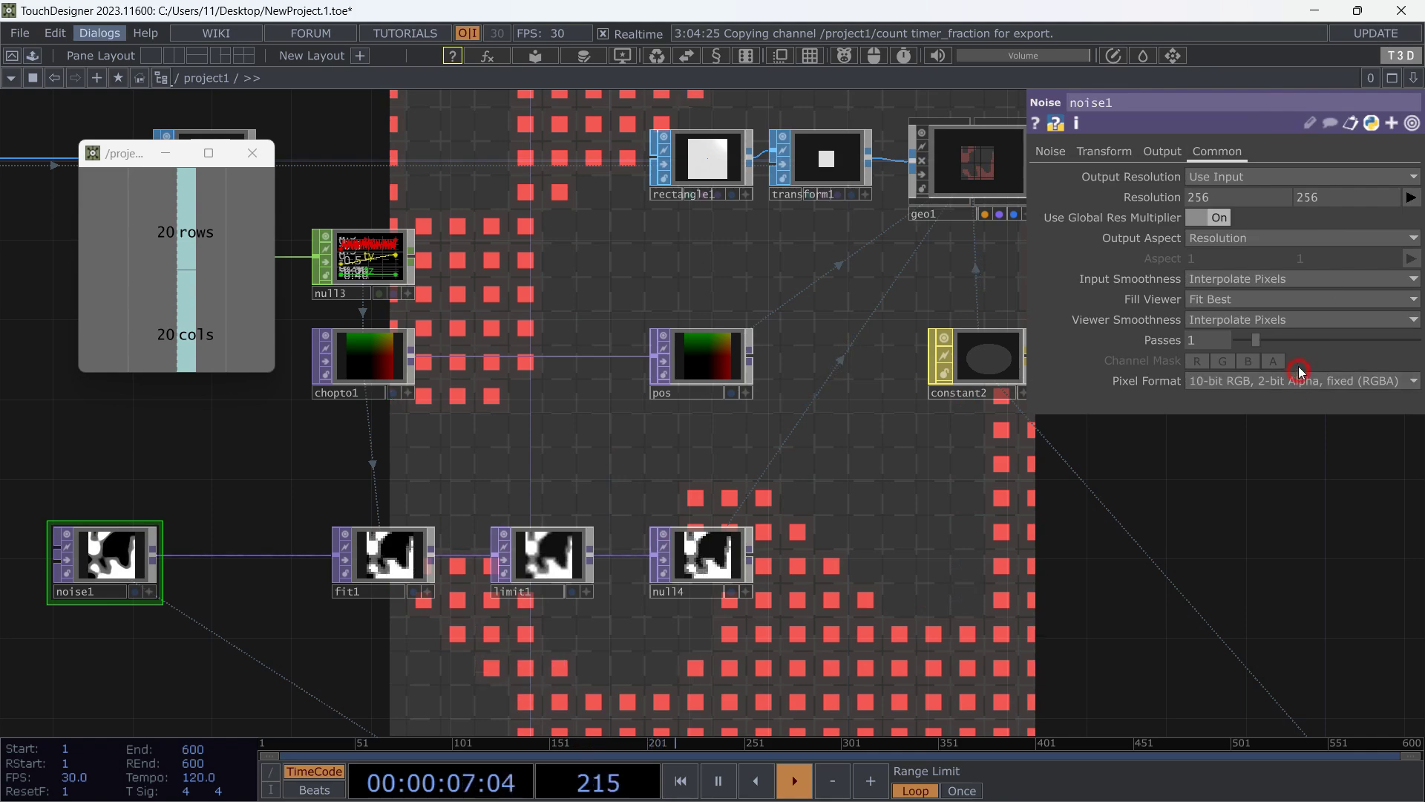
Set noise1's pixel format to 32-bit float (RGBA).
left_click(1312, 381)
left_click(1319, 388)
left_click(1300, 380)
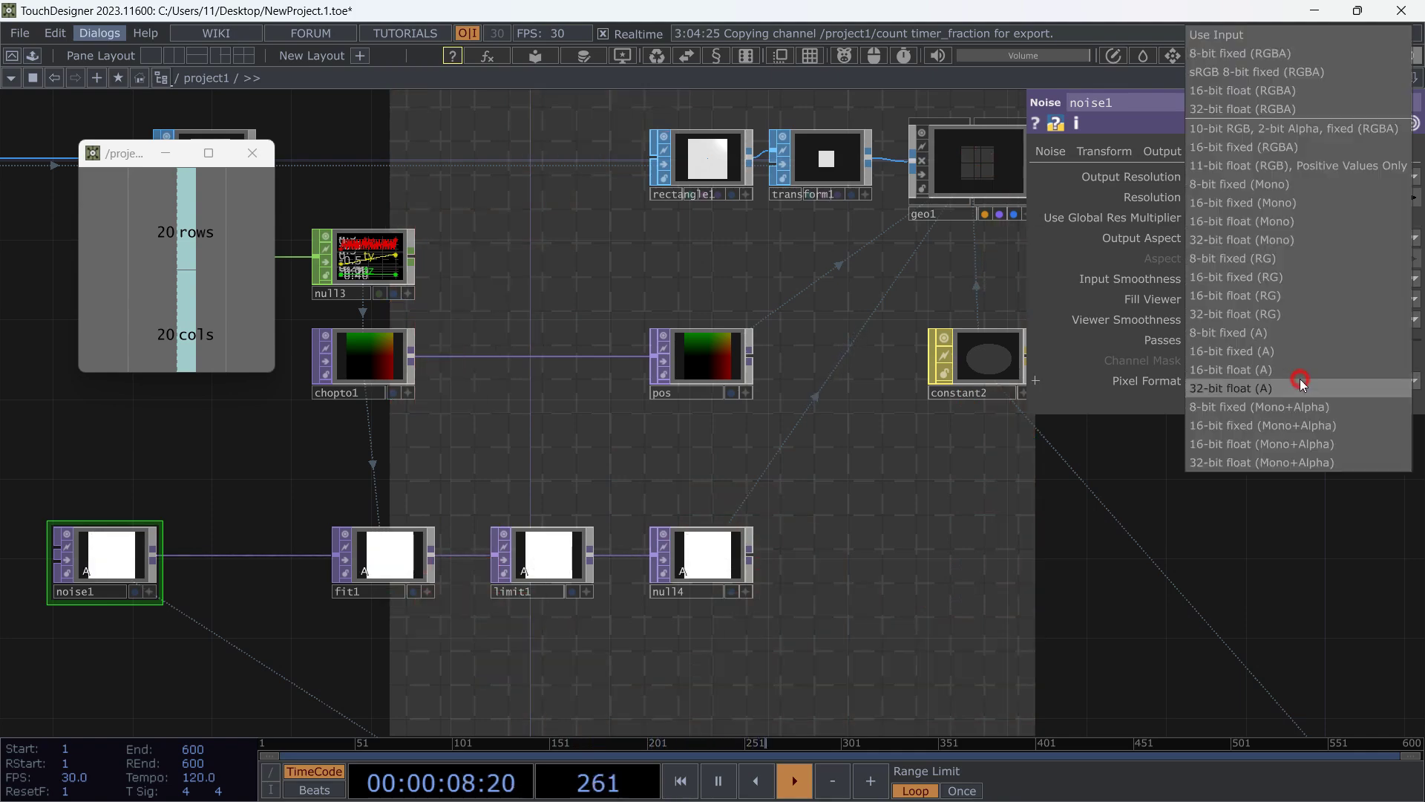
left_click(1240, 109)
Set noise1's Harmonics to 1, Harmonic Spread to 2.2 and Period to 0.85.
scroll(772, 416, "down", 10)
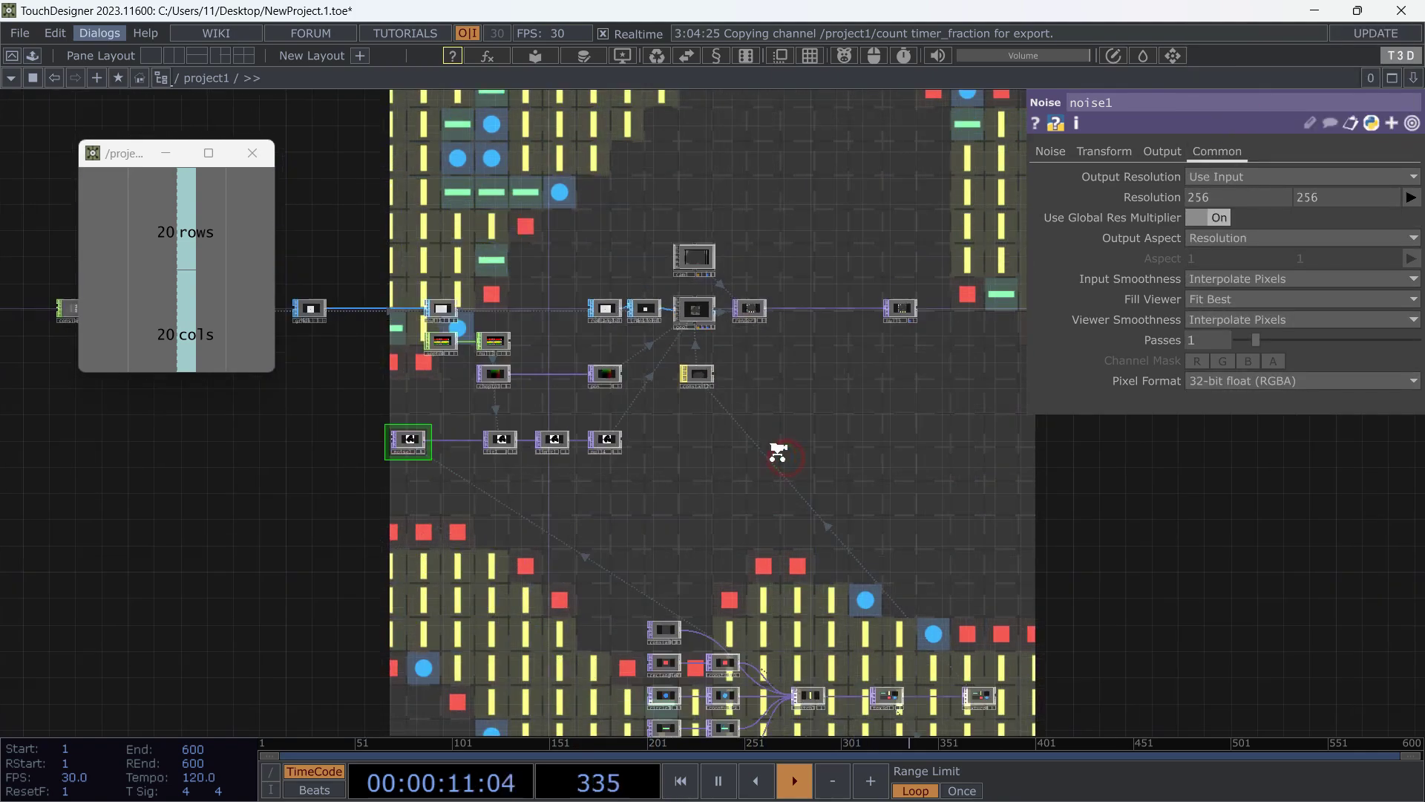
scroll(492, 451, "up", 5)
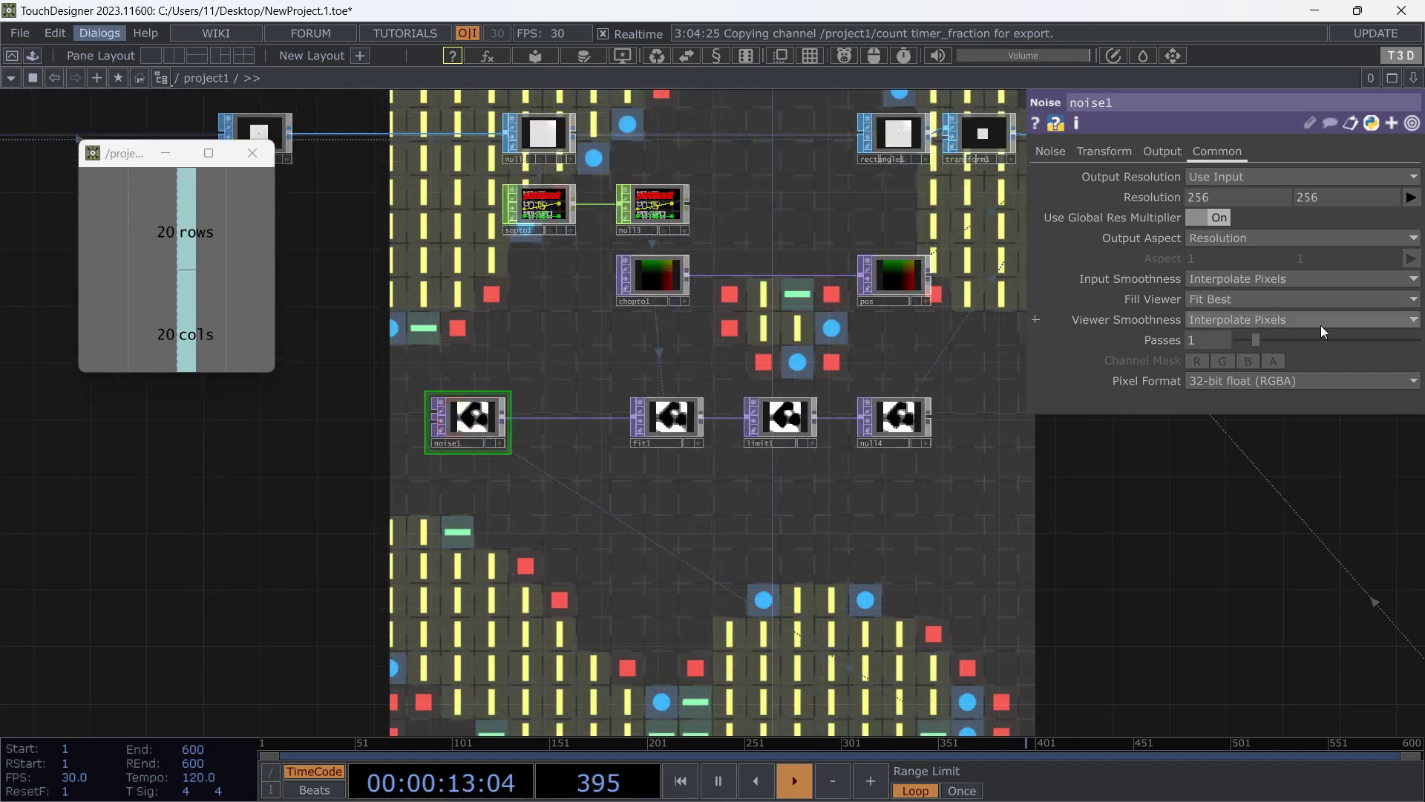
left_click(1048, 151)
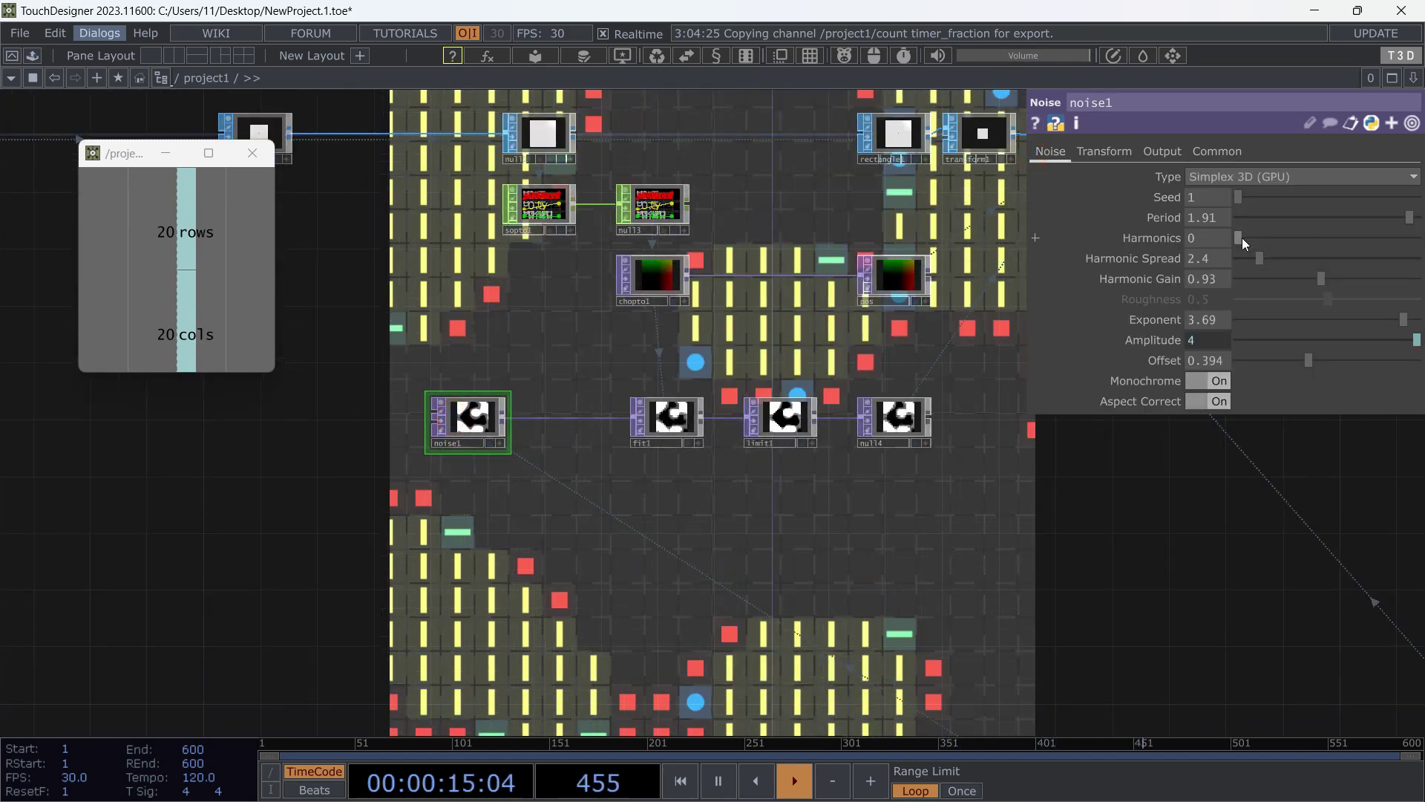
left_click_drag(1241, 238, 1258, 259)
left_click_drag(1405, 217, 1314, 219)
Increase constant1's grid counts to 28 rows and 24 cols.
scroll(470, 311, "down", 1)
left_click_drag(470, 311, 661, 500)
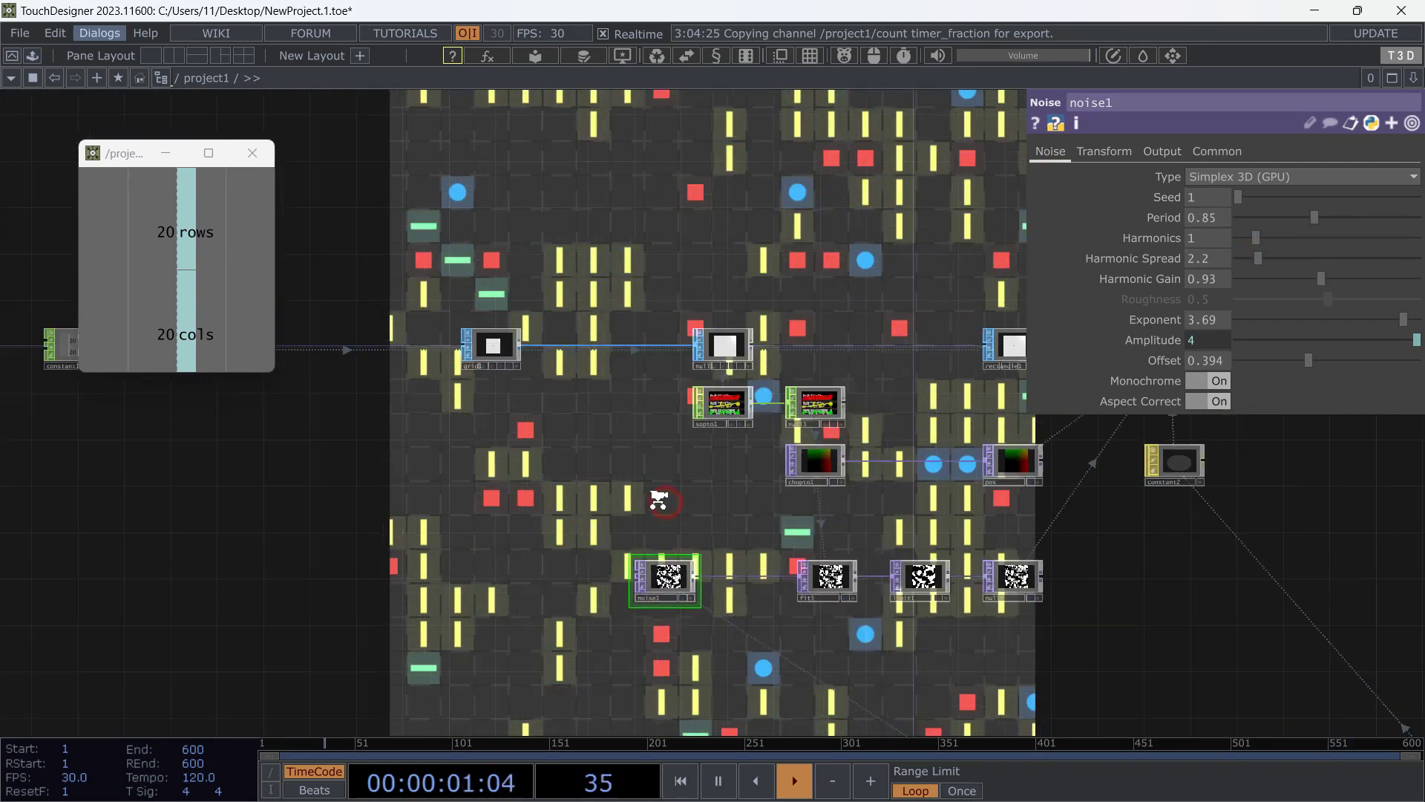
scroll(671, 504, "down", 2)
left_click_drag(500, 518, 617, 506)
left_click(431, 398)
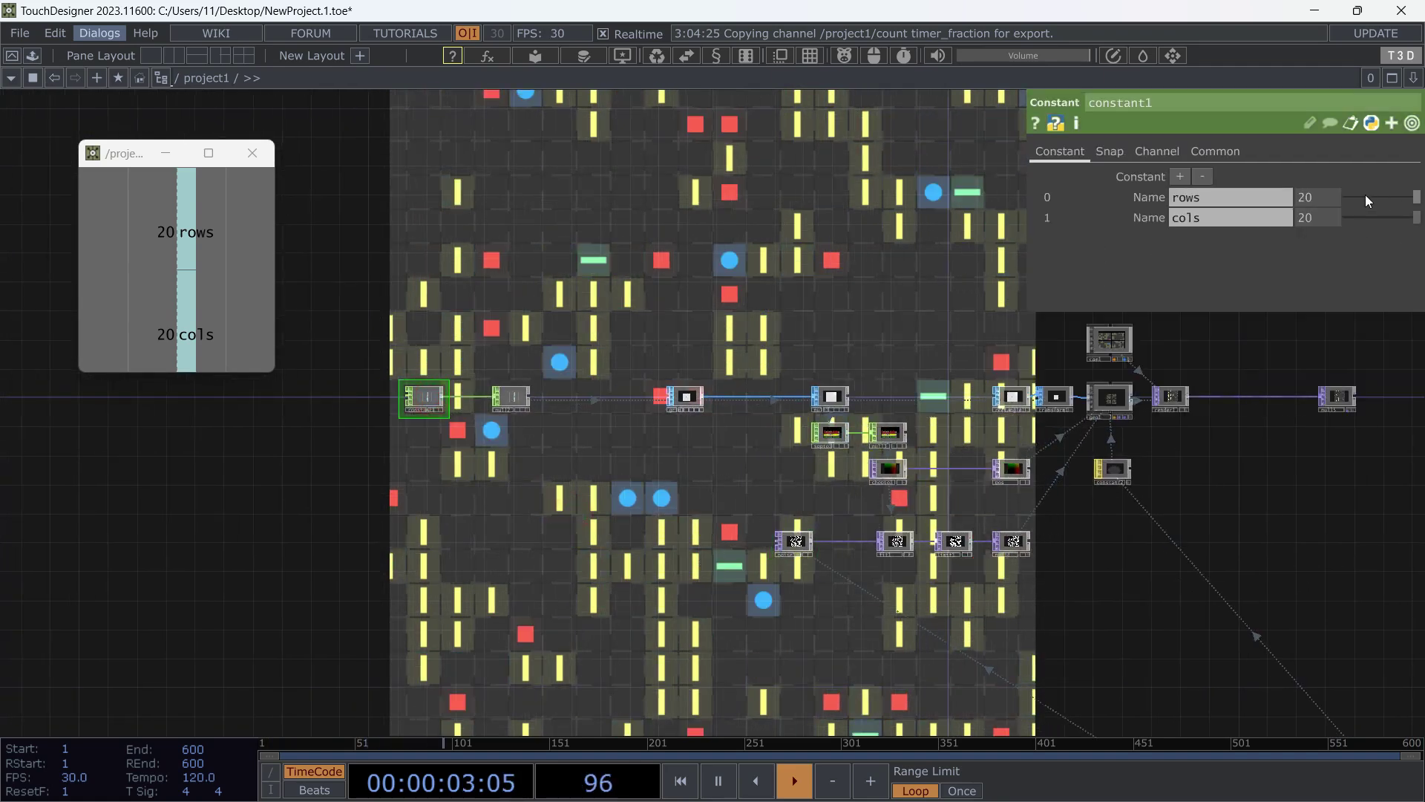
mouse_move(1314, 186)
middle_mouse_down()
mouse_move(1351, 186)
mouse_move(1318, 212)
mouse_move(1332, 194)
middle_mouse_up()
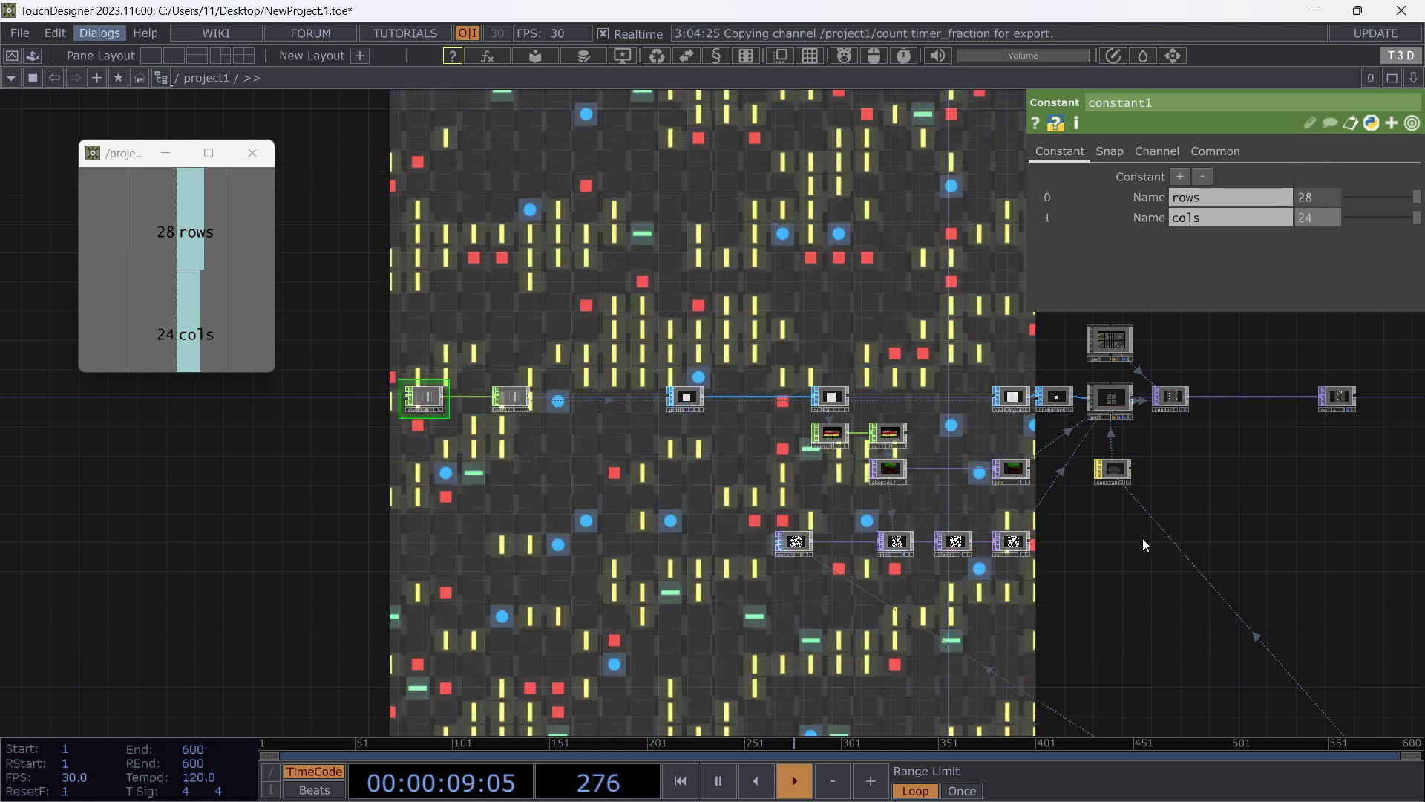
Insert a Transform TOP between render1 and null5, set its background alpha to 1 and enable Comp Over Background Color.
left_click_drag(986, 522, 573, 519)
scroll(868, 400, "up", 4)
right_click(897, 385)
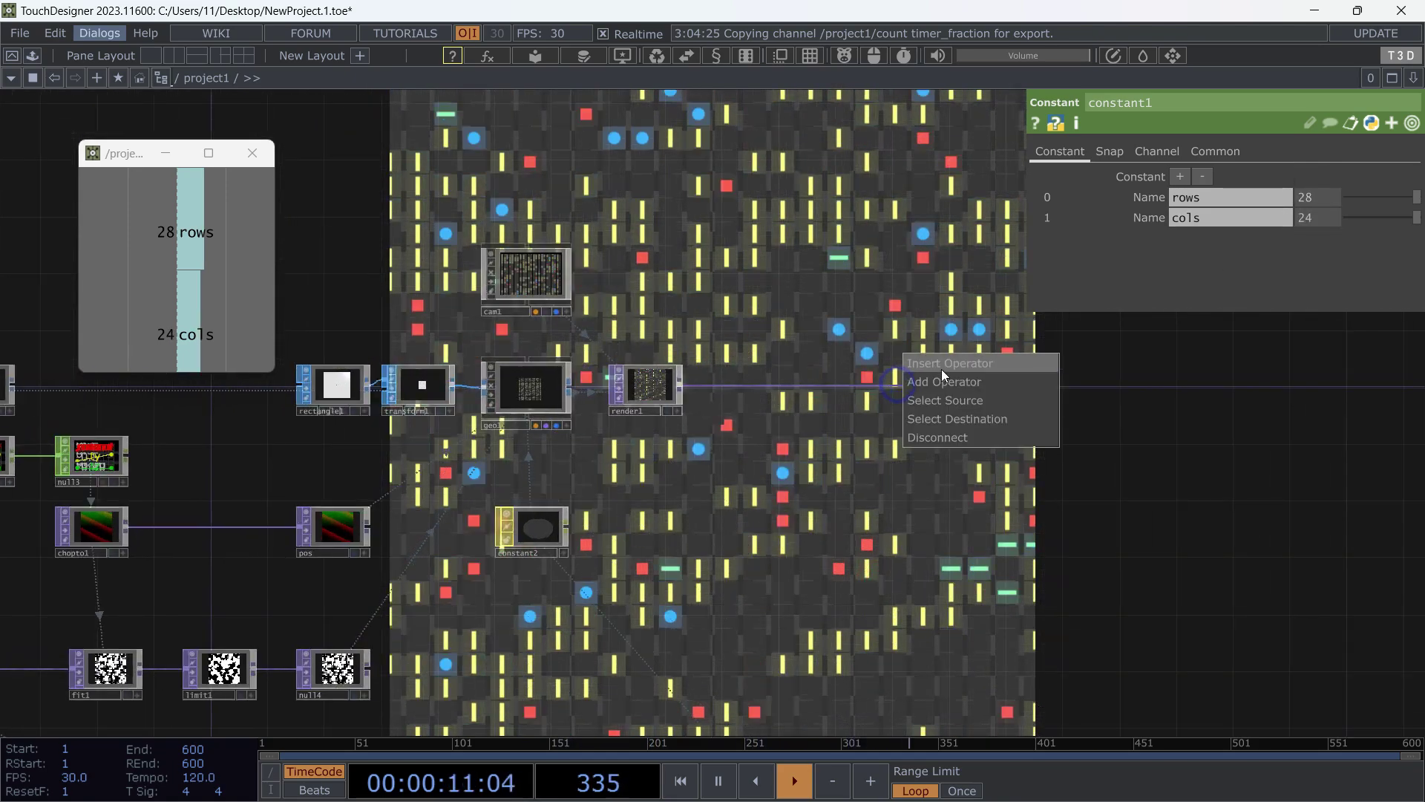
left_click(941, 365)
type("tr")
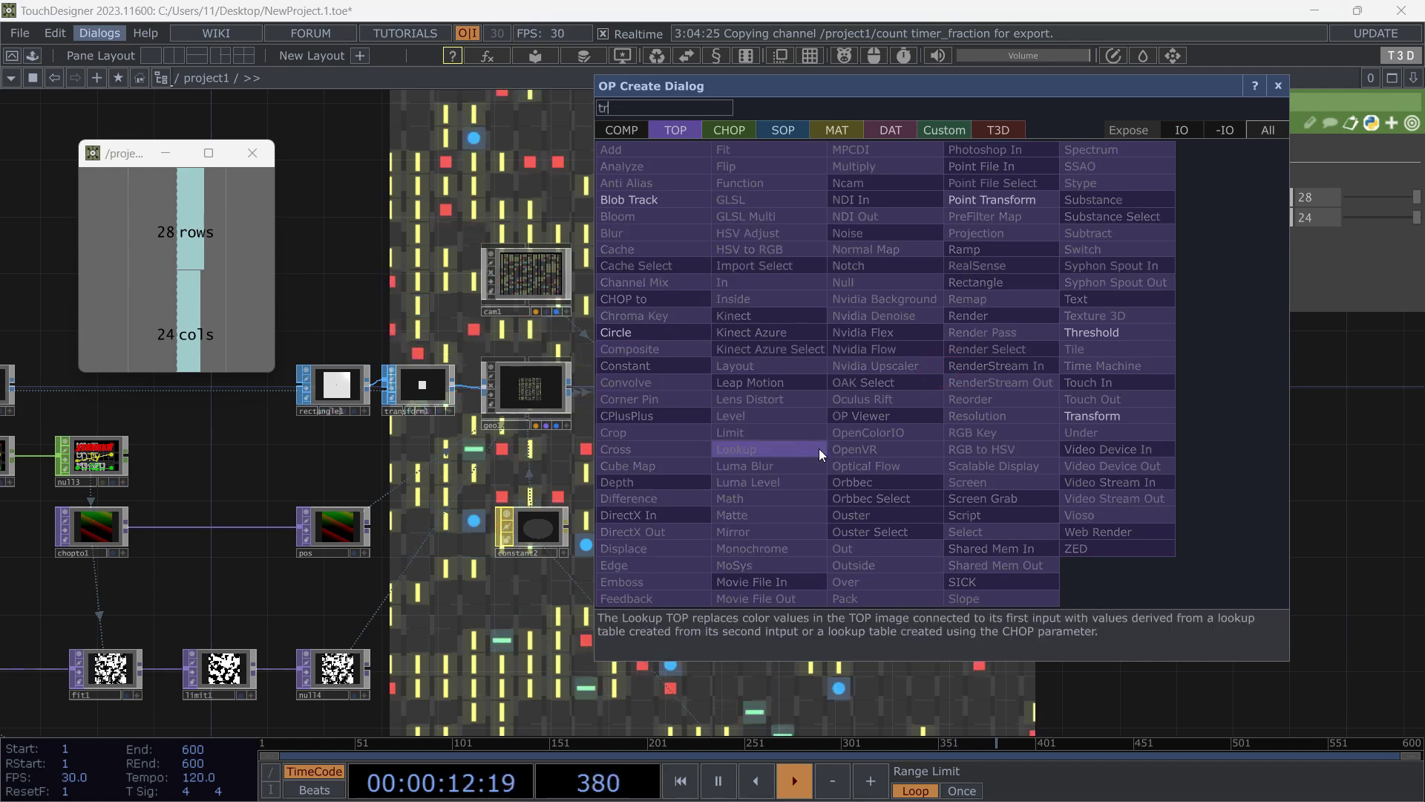
left_click(1084, 414)
left_click(885, 394)
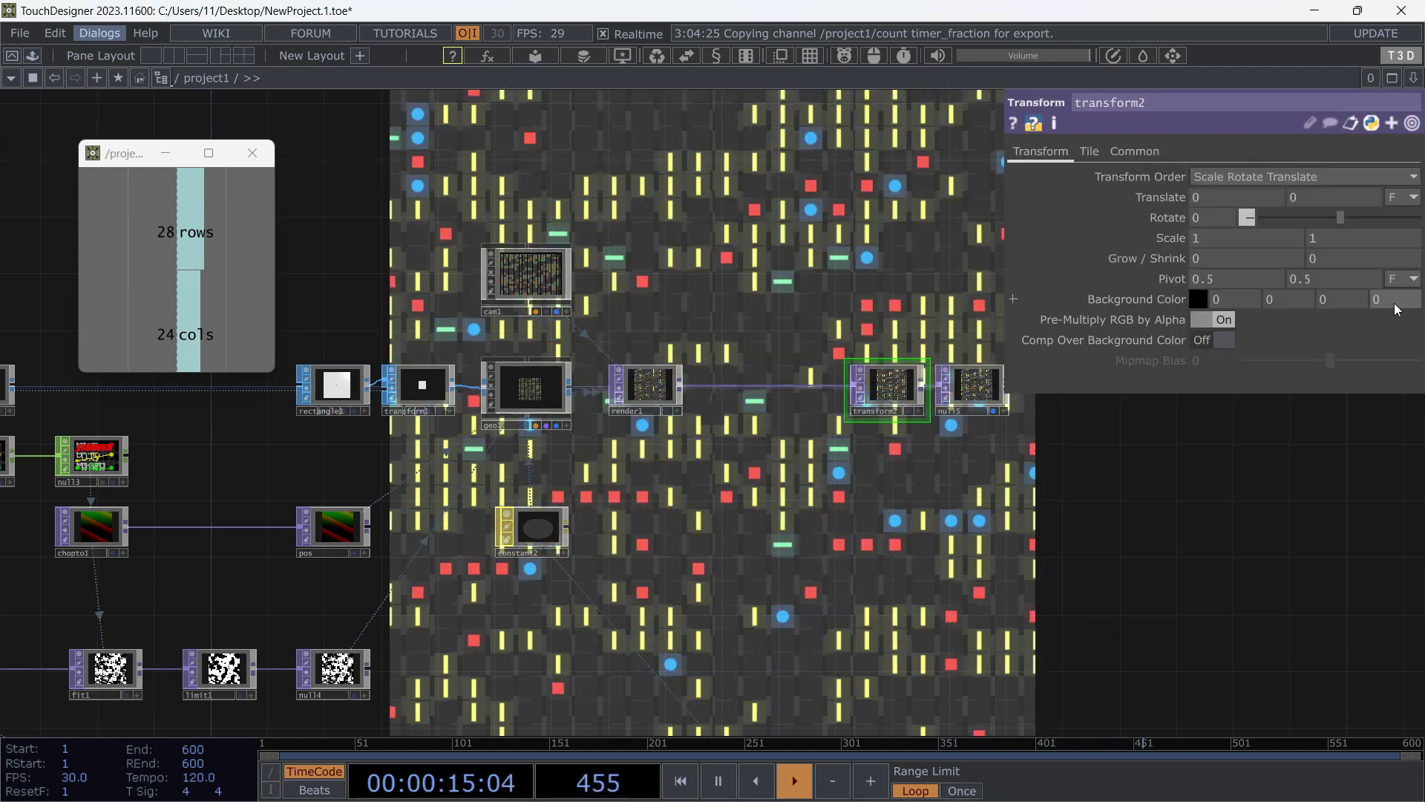
left_click(1222, 338)
Examine the render chain and the parameters of rectangle1 and transform1 to find the cause of the gaps between columns.
scroll(751, 534, "down", 3)
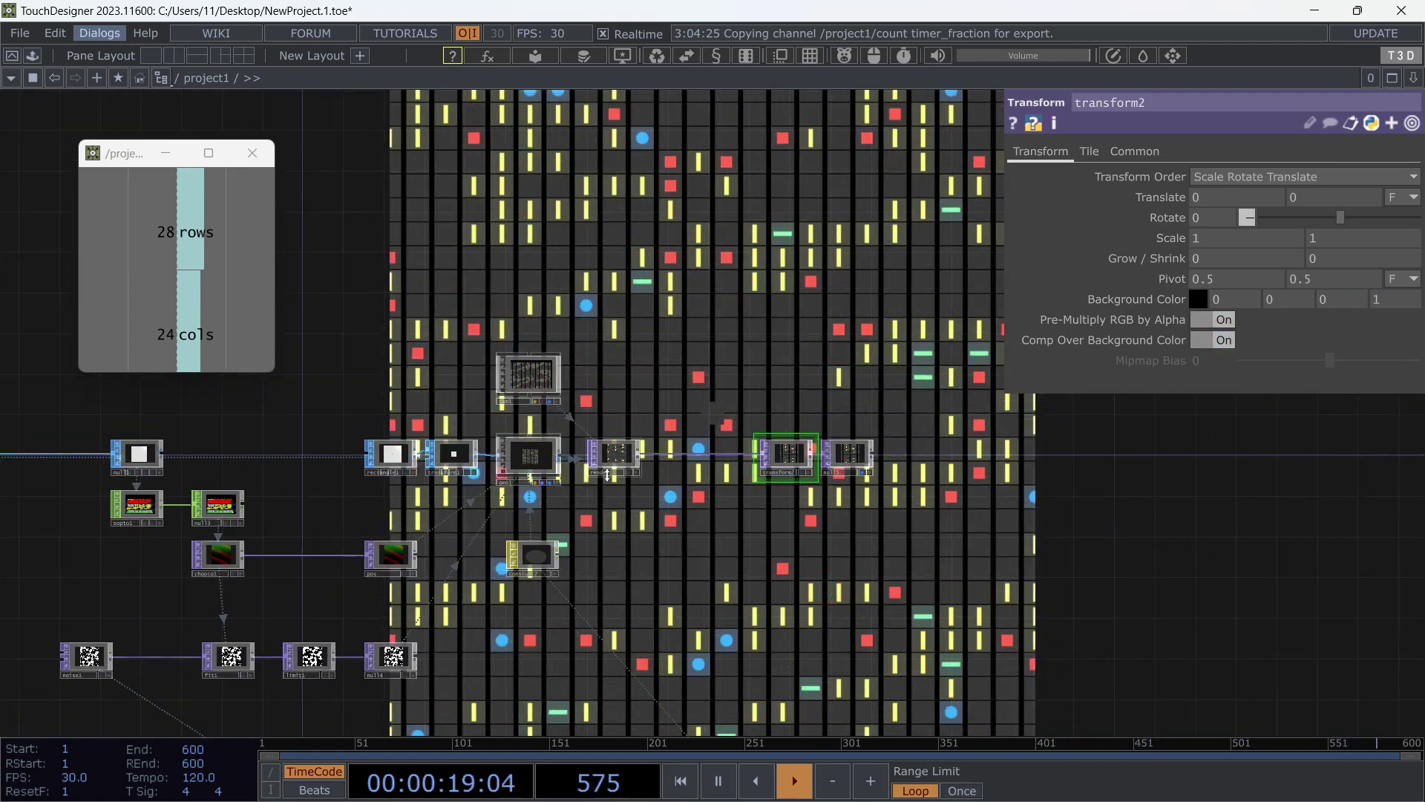
scroll(607, 475, "up", 4)
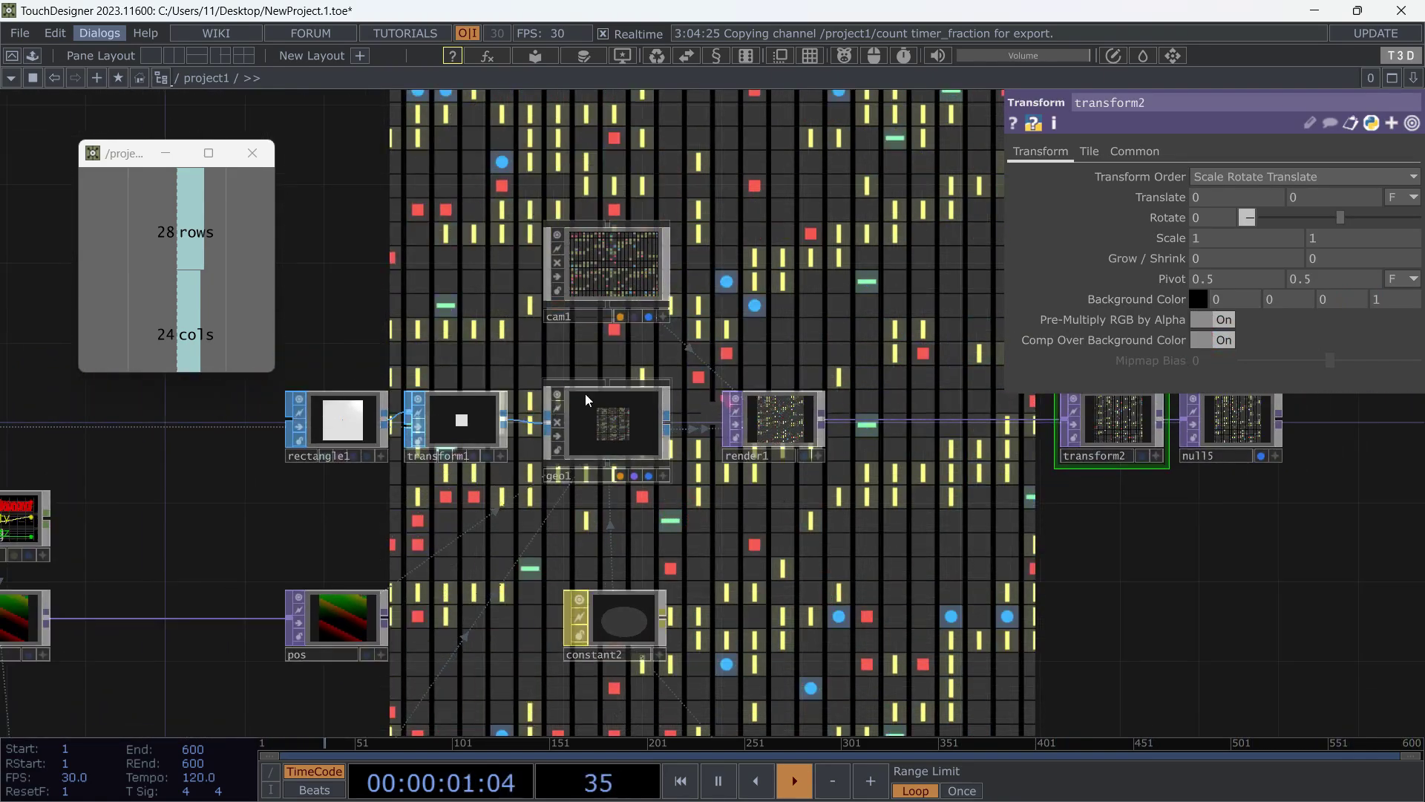
scroll(586, 395, "down", 6)
scroll(536, 344, "up", 9)
scroll(512, 332, "down", 6)
left_click_drag(418, 363, 770, 334)
scroll(470, 423, "up", 3)
left_click_drag(683, 285, 625, 296)
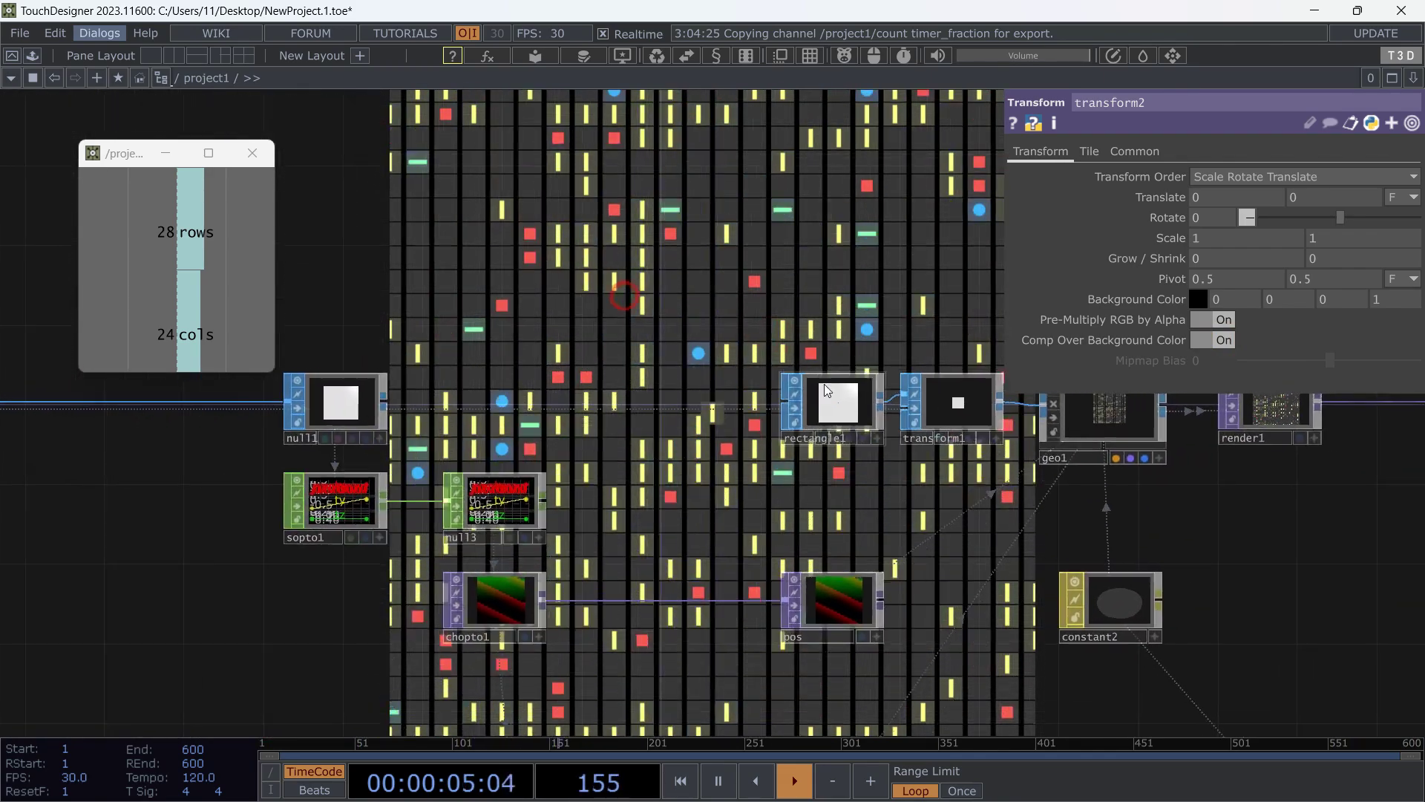
left_click(839, 398)
left_click_drag(723, 308, 394, 321)
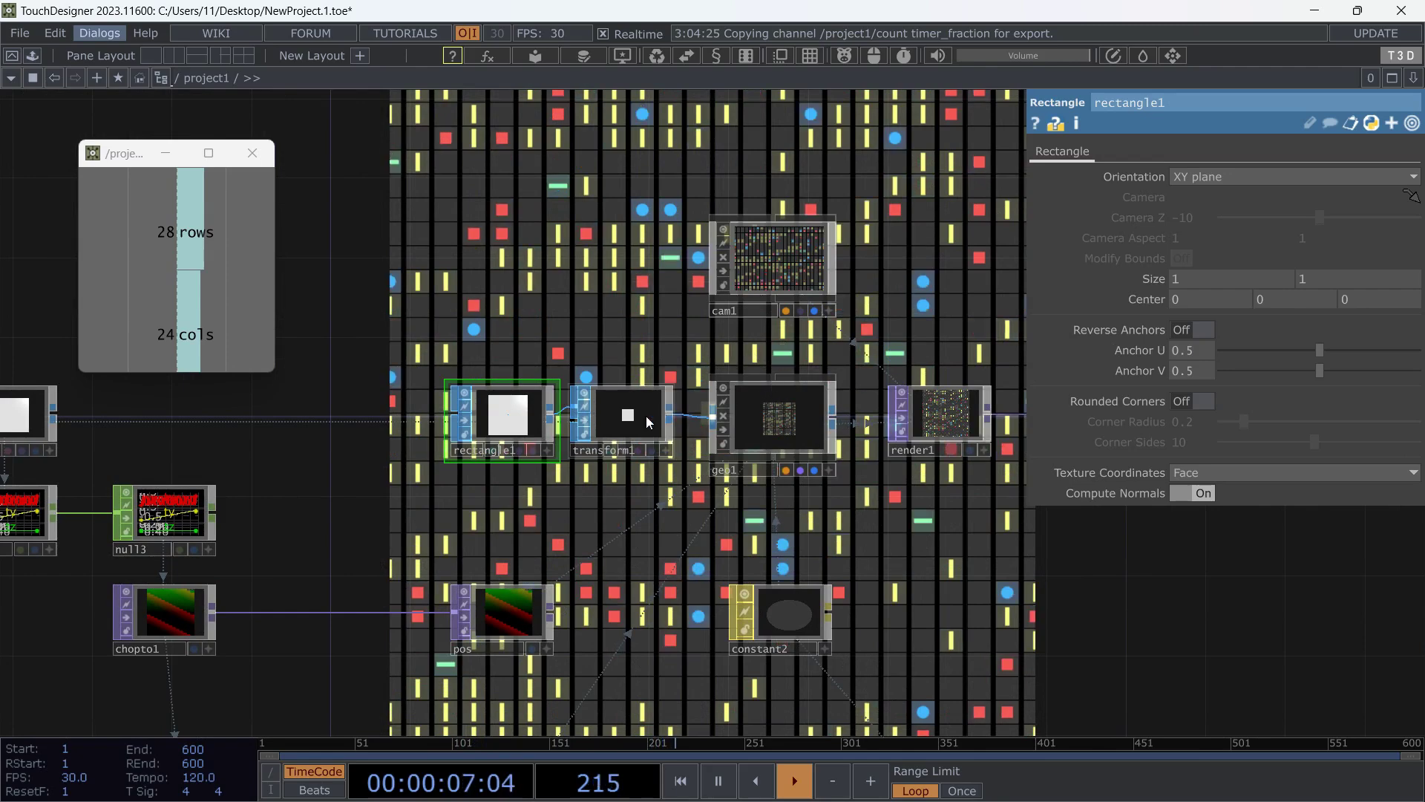
left_click(648, 422)
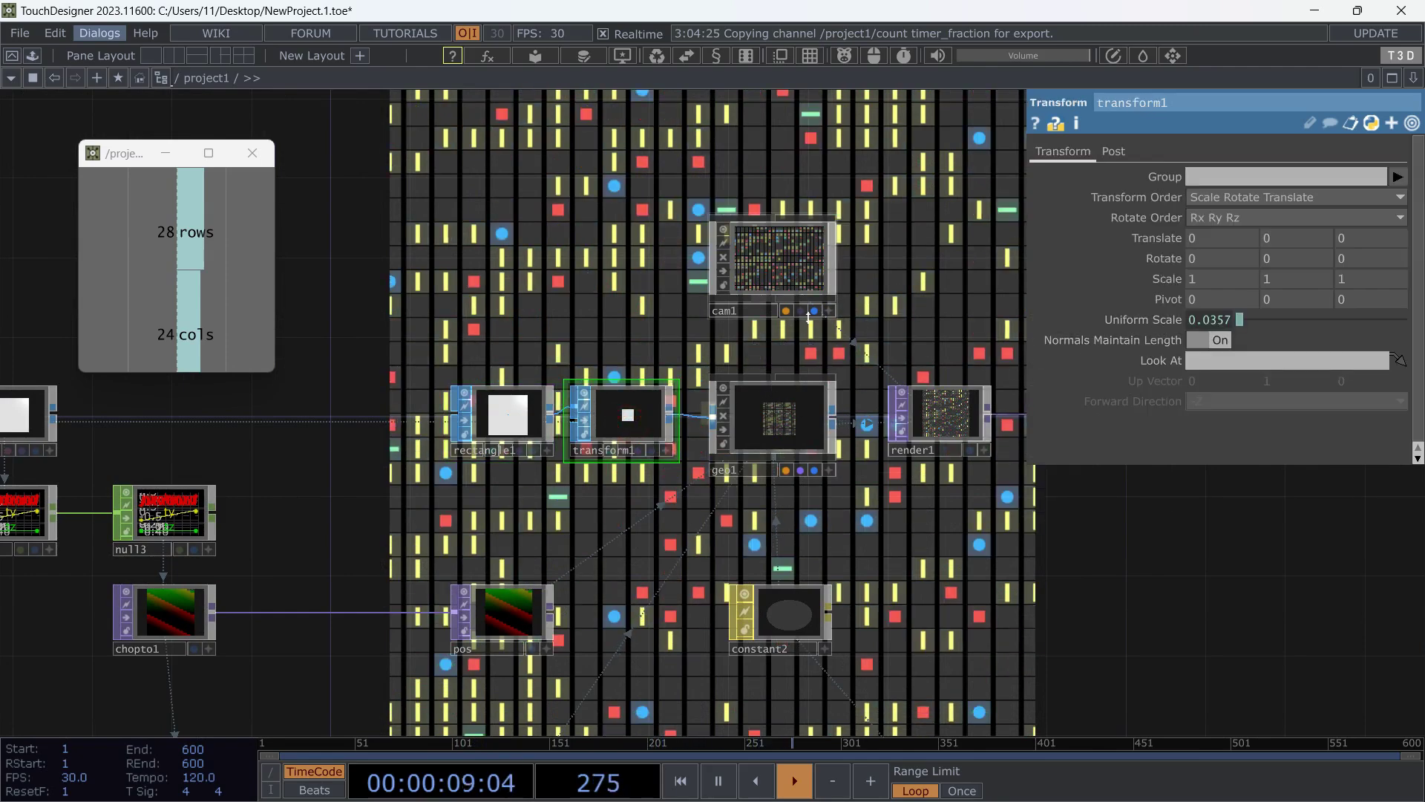
scroll(788, 422, "up", 10)
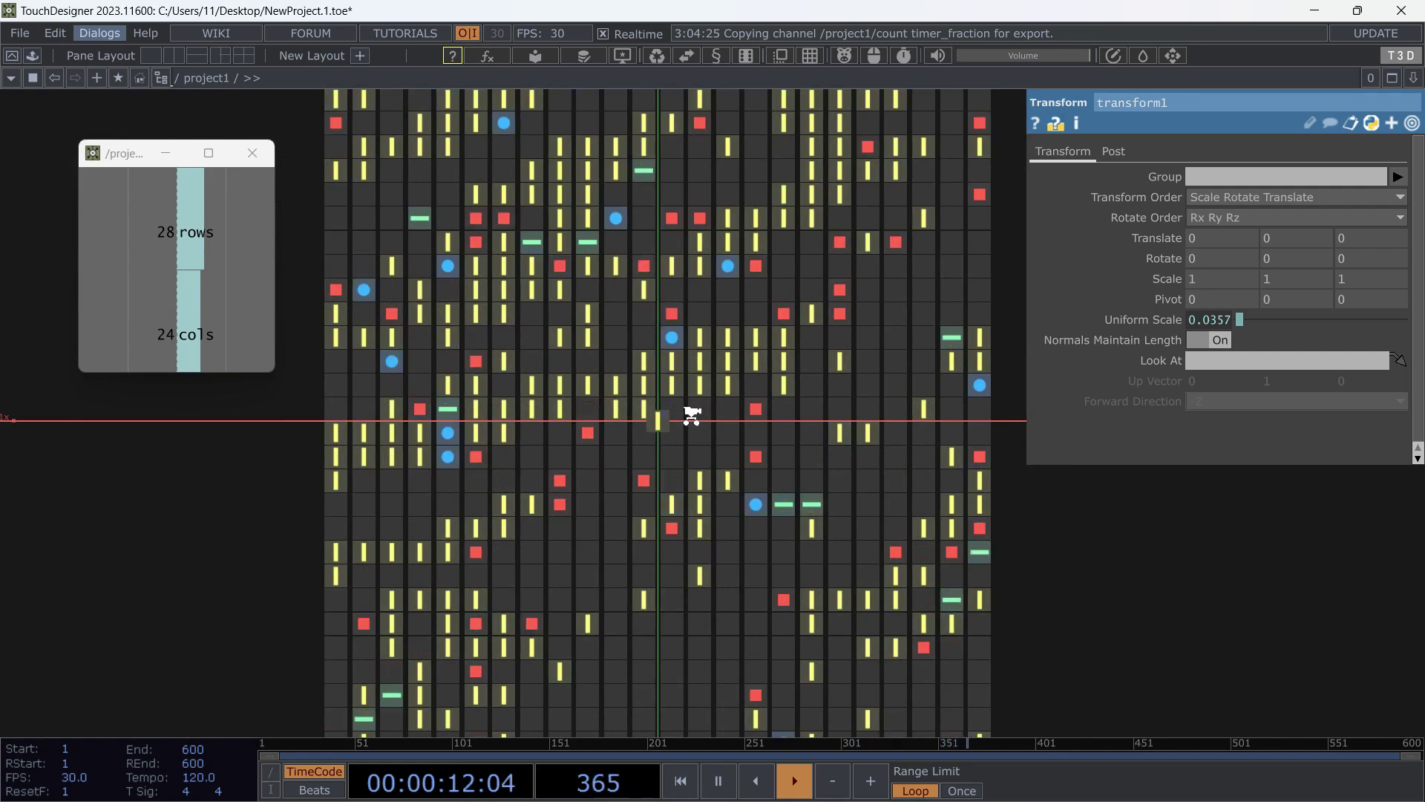
scroll(691, 415, "down", 10)
Check geo1's instancing parameters and grid1's row and column settings for the source of the uneven spacing.
left_click_drag(575, 254, 834, 307)
left_click(849, 416)
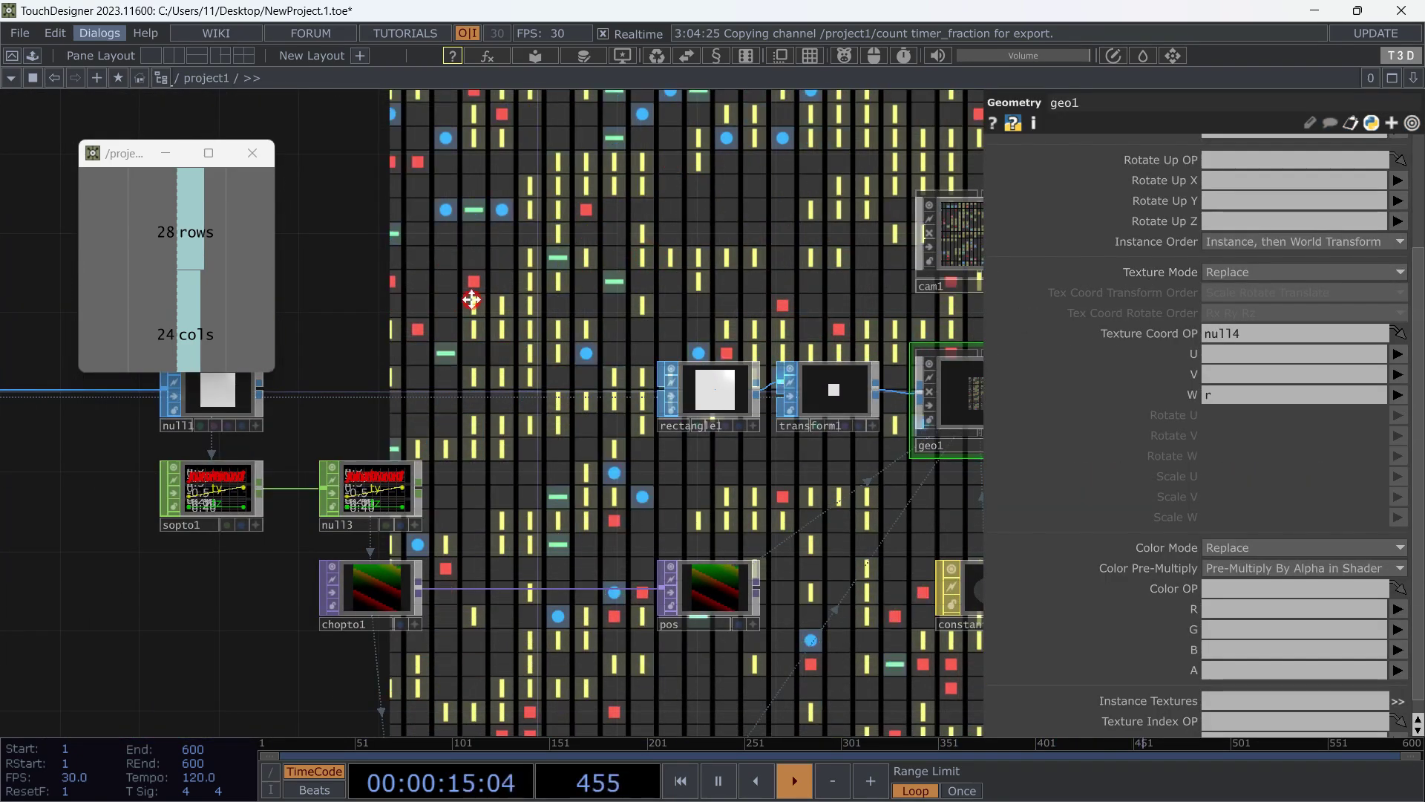
left_click_drag(472, 299, 639, 312)
left_click_drag(430, 315, 754, 331)
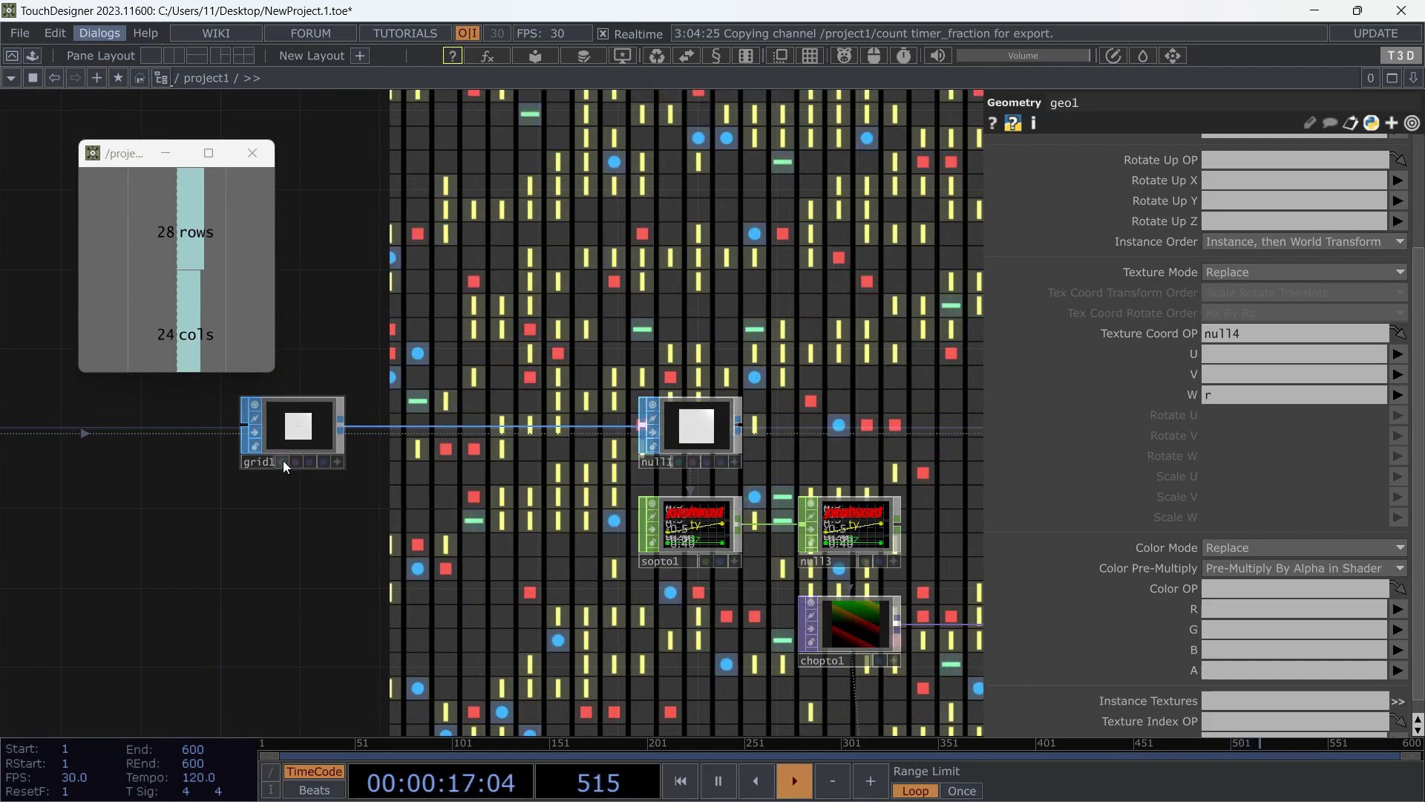
scroll(283, 460, "up", 2)
left_click(318, 424)
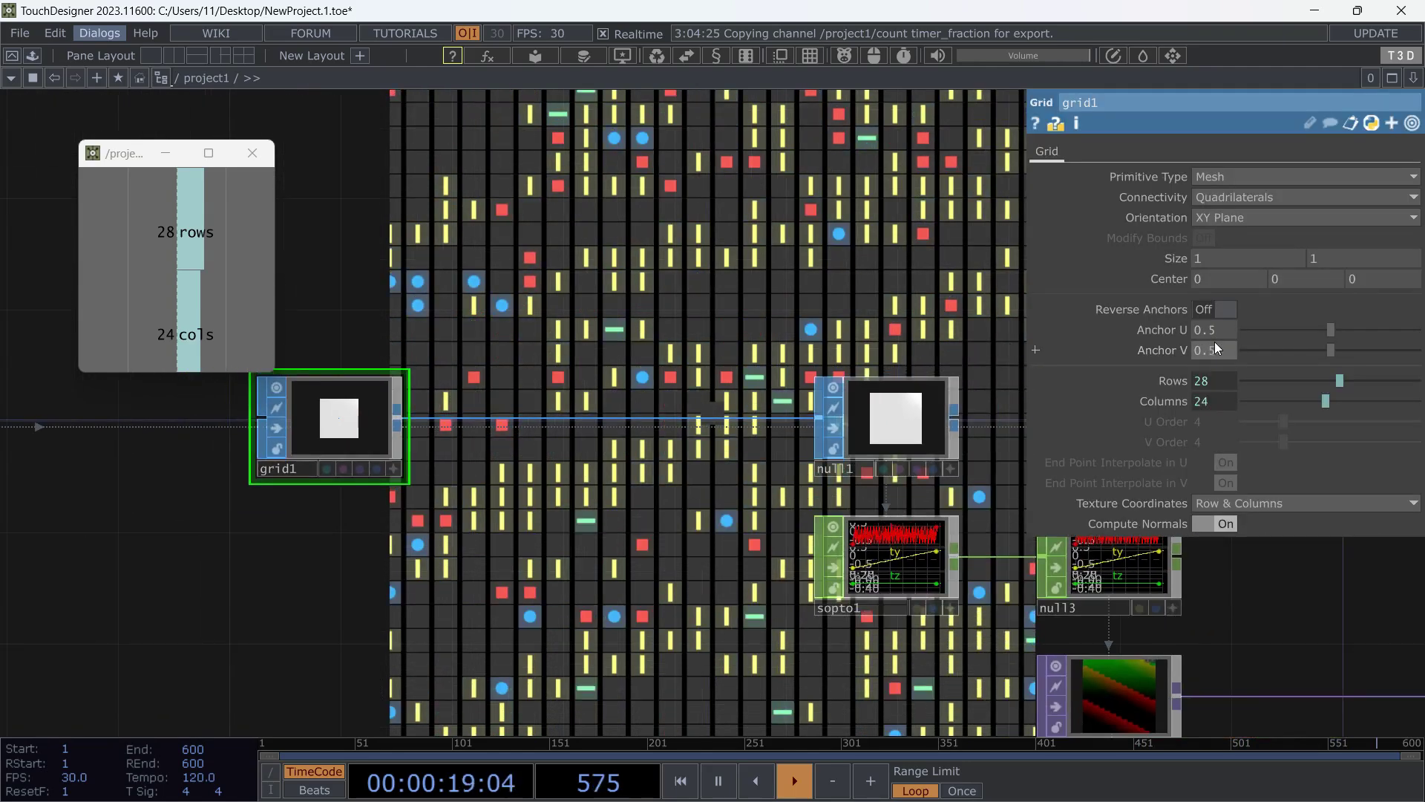
left_click_drag(334, 321, 605, 351)
left_click_drag(355, 420, 544, 429)
Set constant1's rows to 24 to match cols, and raise both rows and cols to 30.
left_click(188, 472)
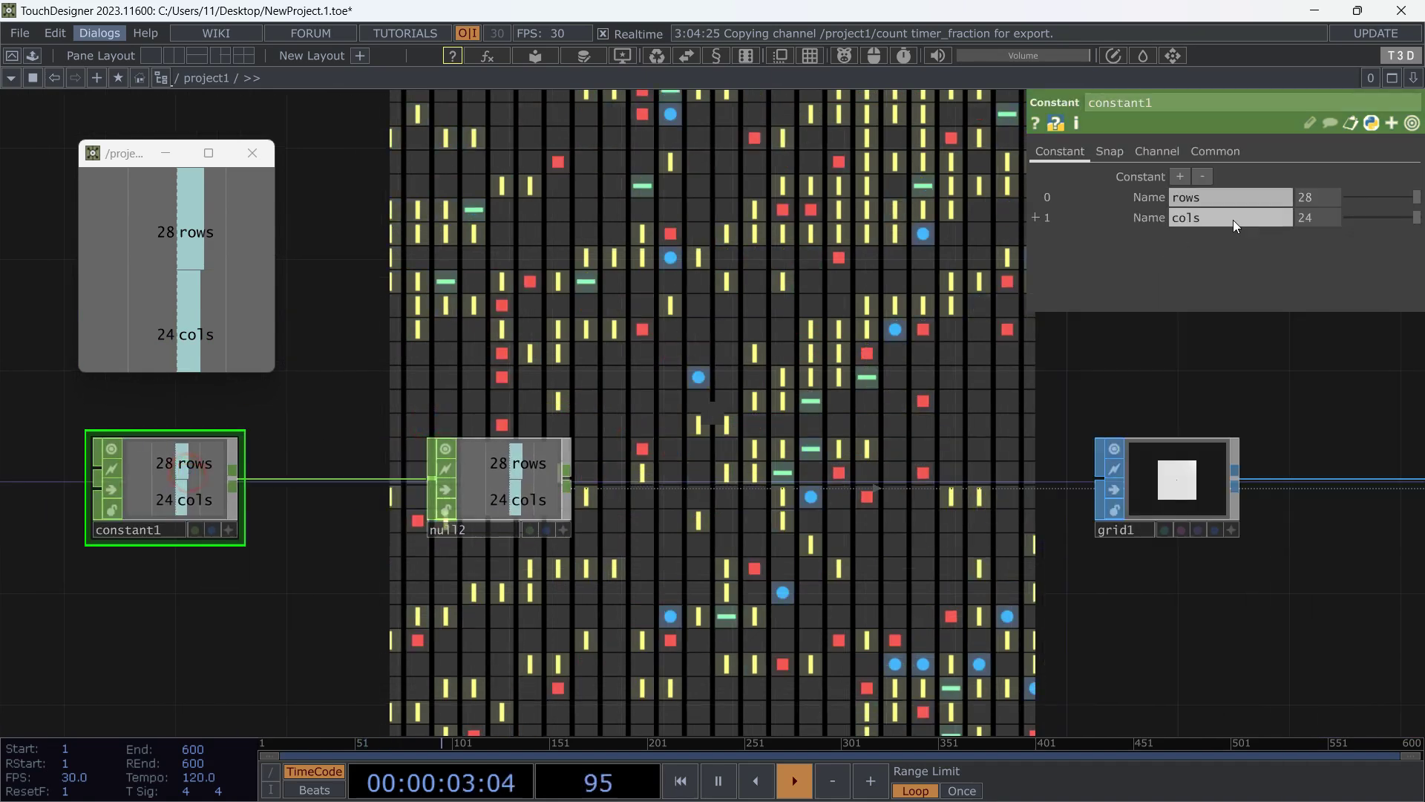
key("Return")
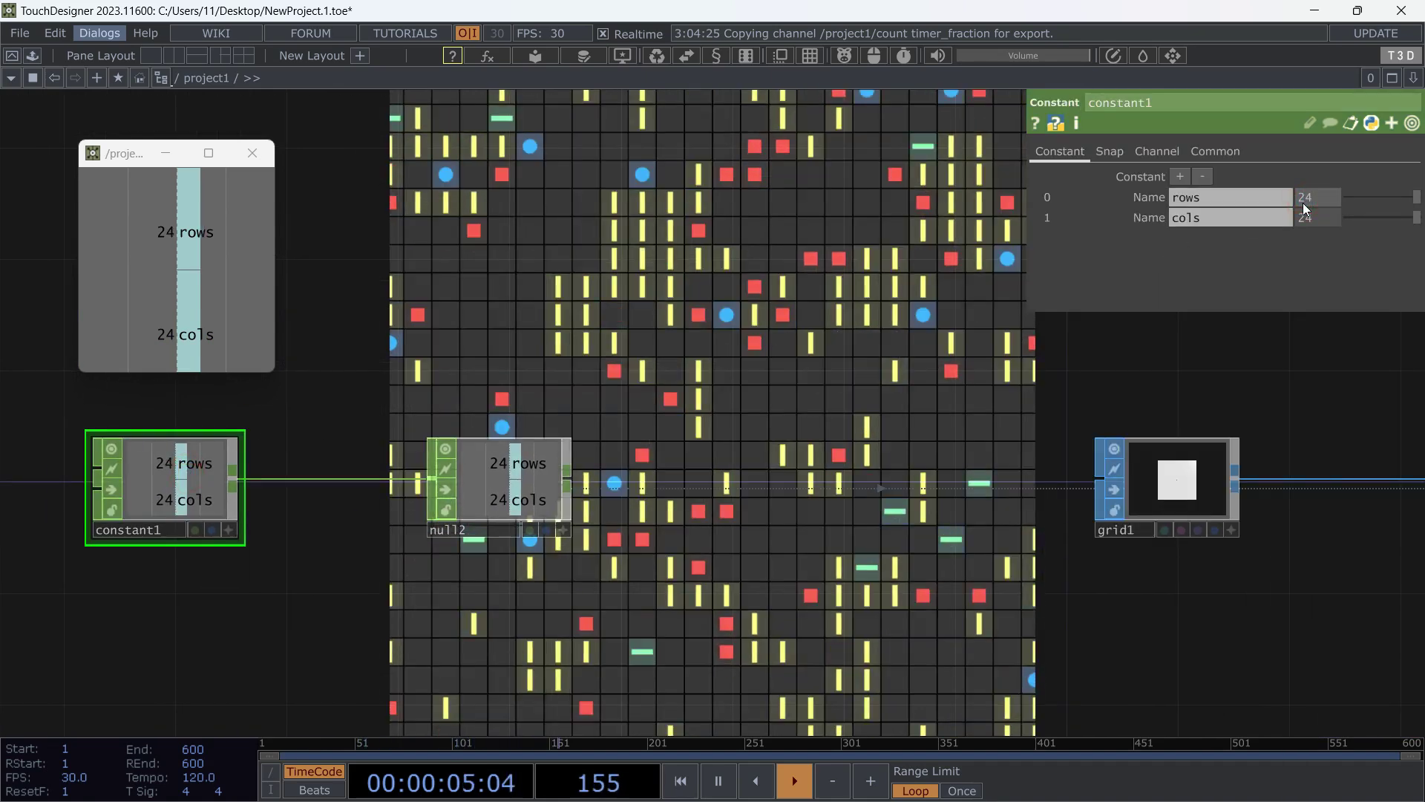
left_click(871, 295)
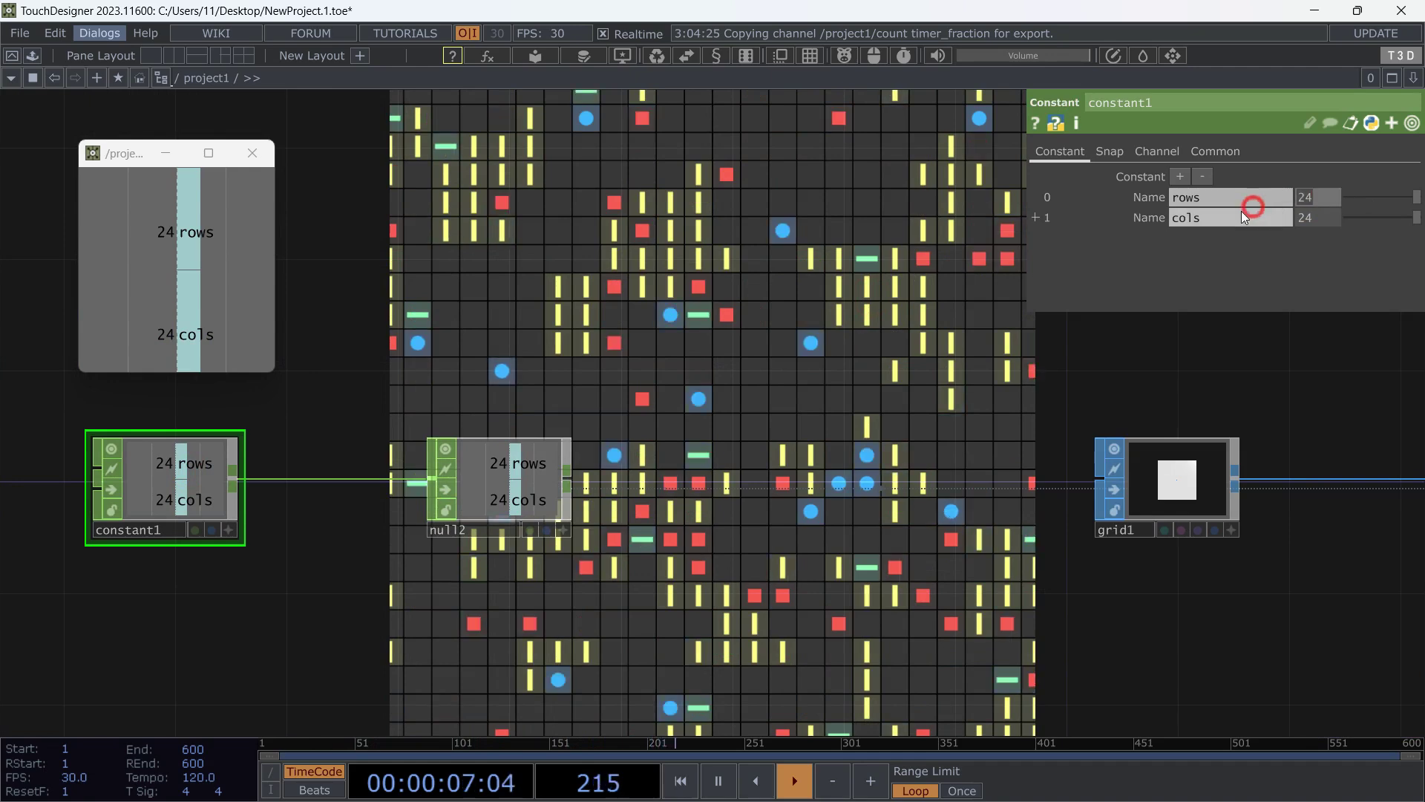
type("30")
key("Tab")
key("Tab")
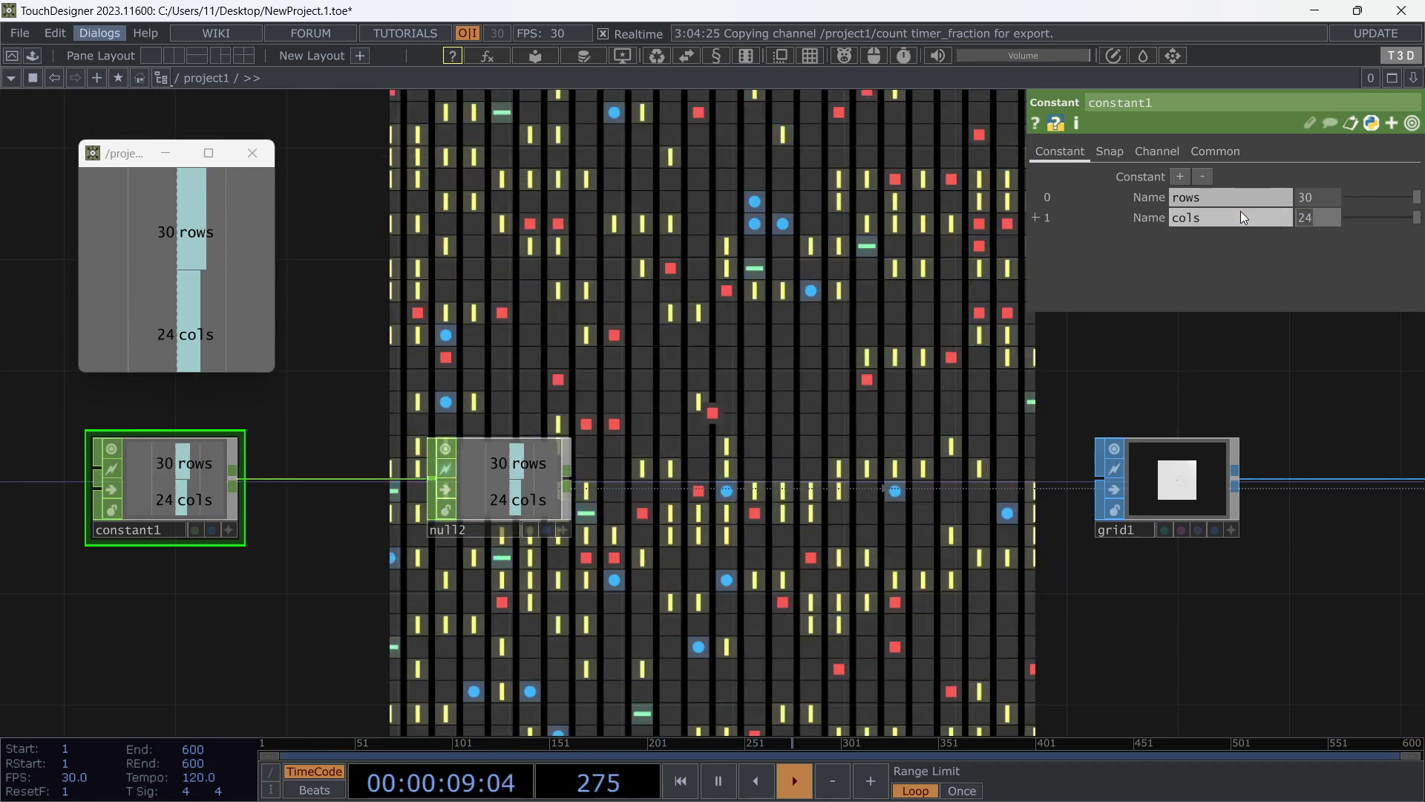
type("30")
key("Return")
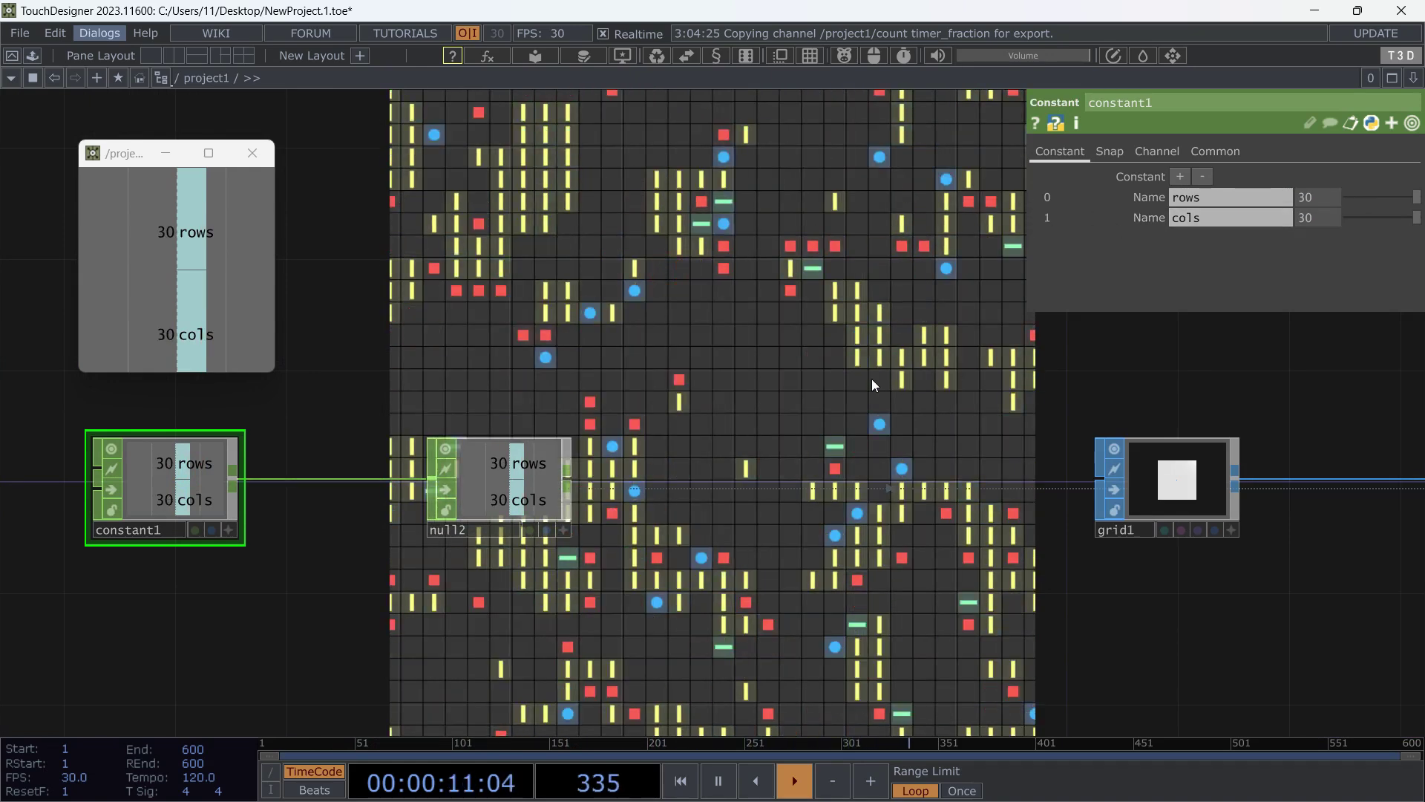
Widen cam1's view so the whole instance grid fits in the frame with a narrow margin.
left_click_drag(873, 386, 445, 327)
scroll(709, 359, "down", 5)
left_click_drag(901, 295, 411, 321)
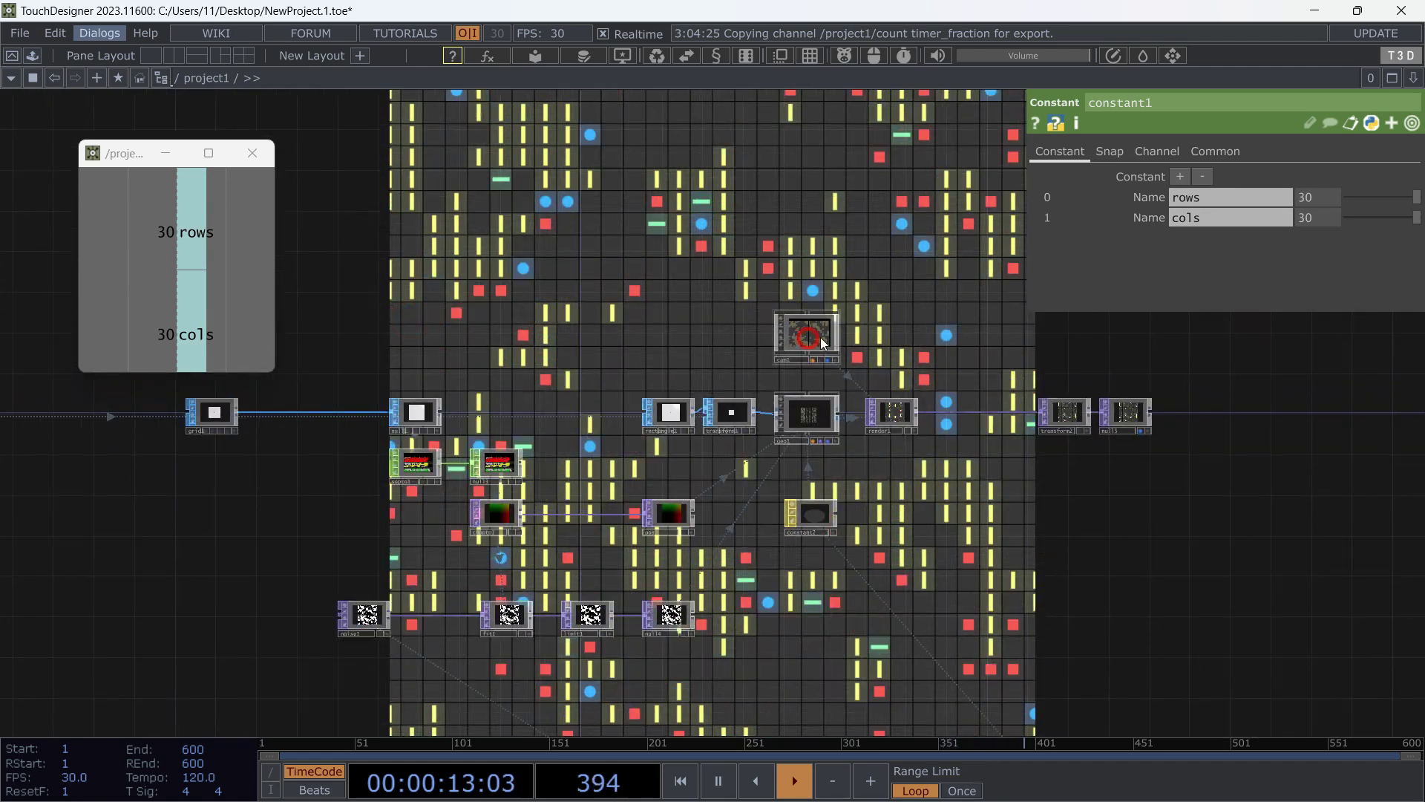
left_click(822, 343)
left_click_drag(1262, 239, 1264, 240)
Set transform2's background color to a dark grey of 0.1, 0.1, 0.1.
left_click_drag(742, 233, 508, 226)
scroll(671, 443, "up", 4)
left_click_drag(836, 463, 733, 458)
left_click(848, 363)
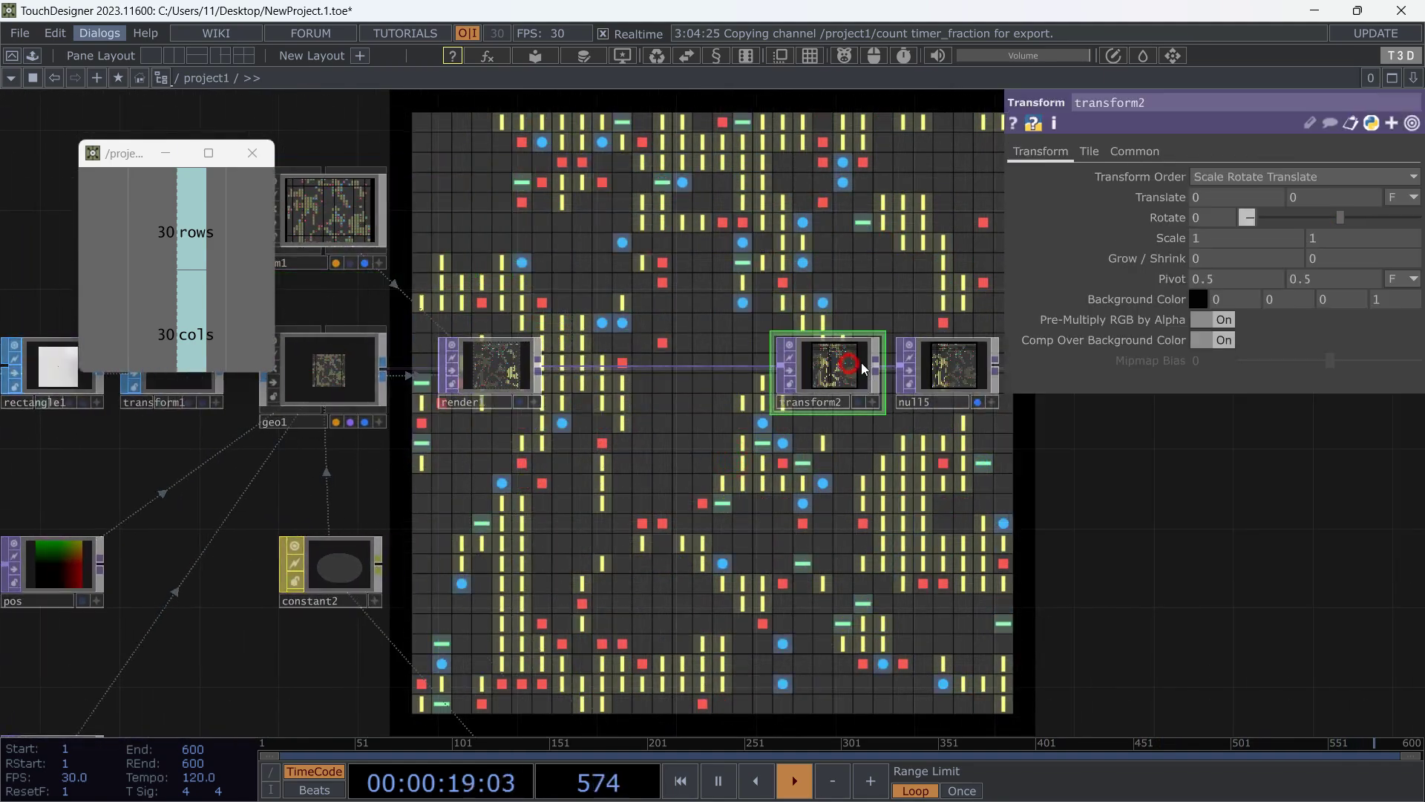
middle_click_drag(1165, 299, 1180, 300)
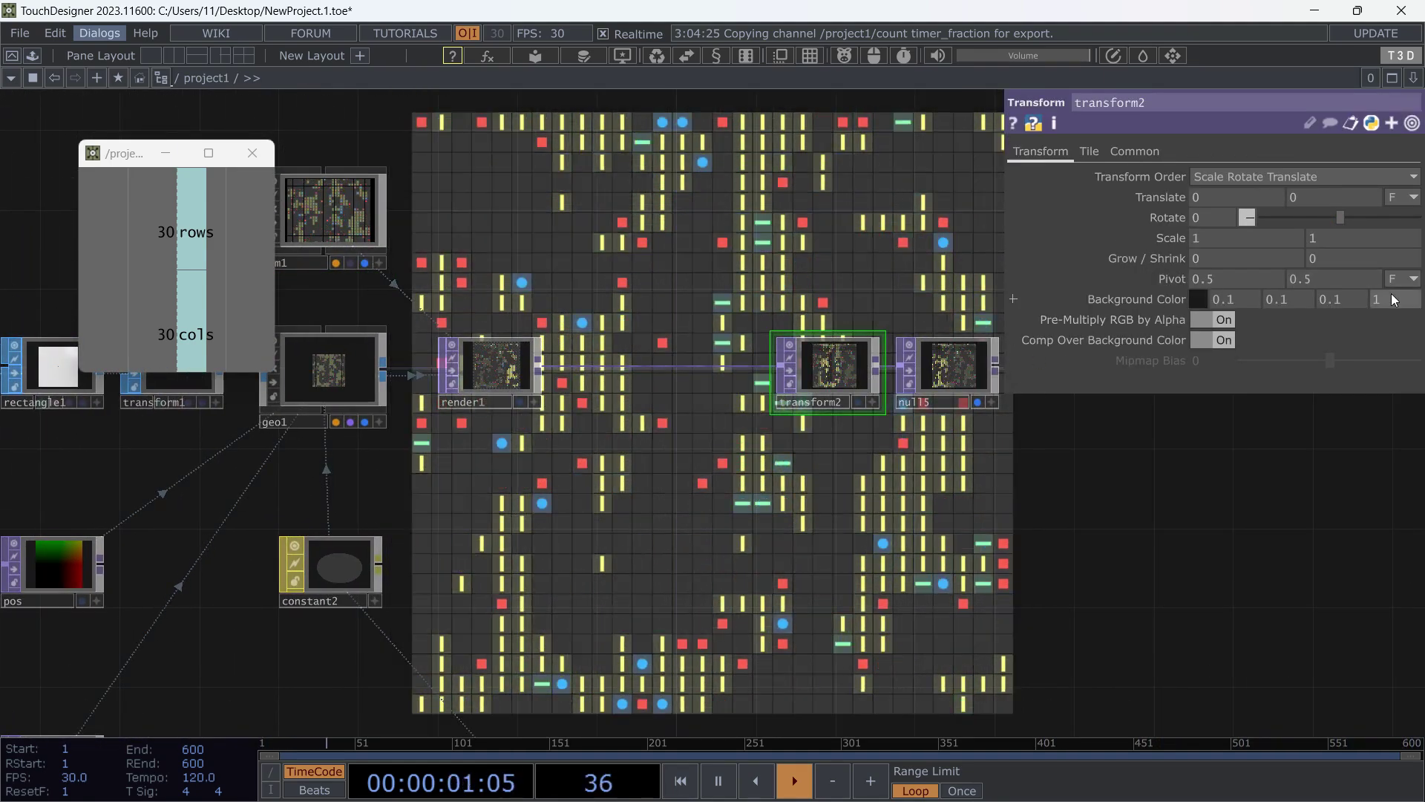
Set both rows and cols of constant1 to 100.
left_click_drag(693, 559, 427, 498)
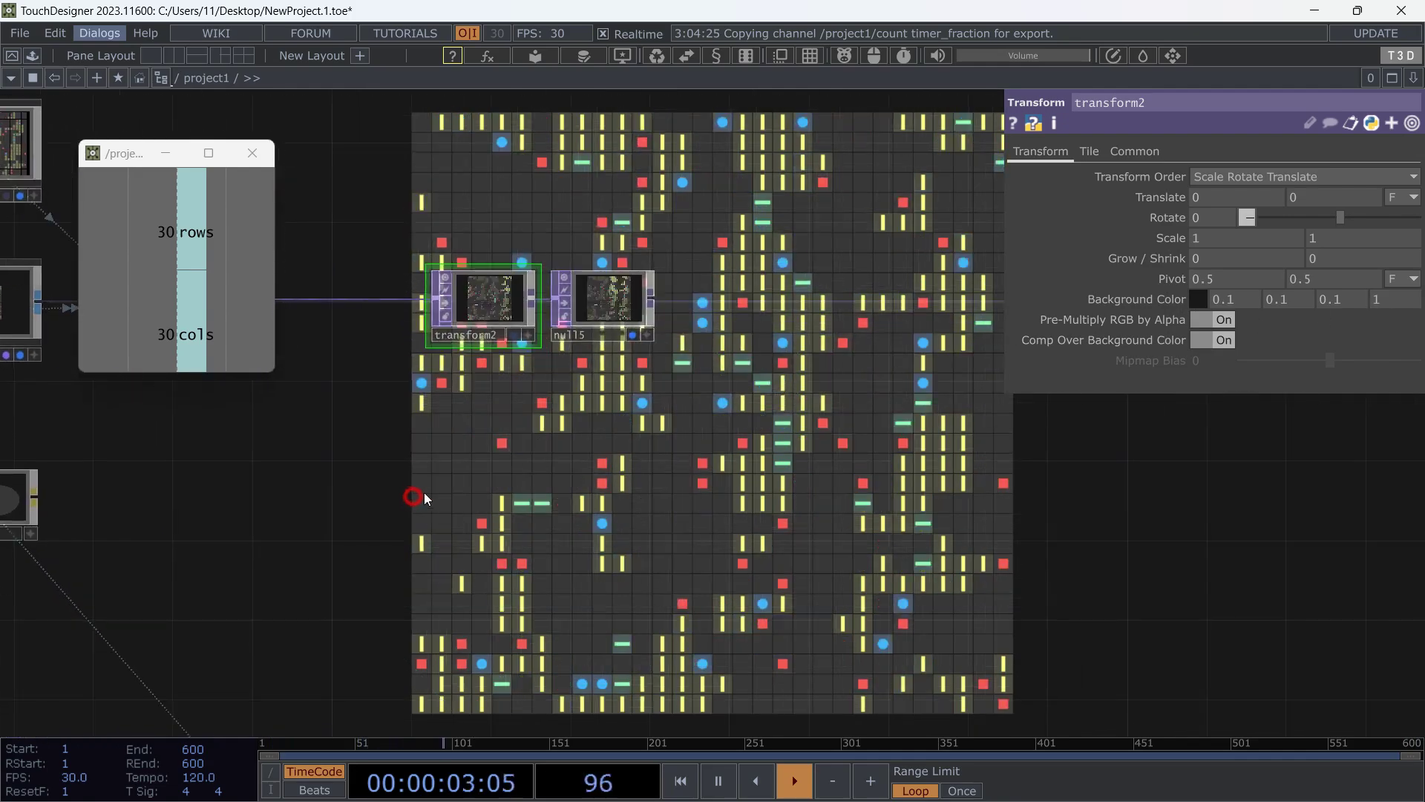
scroll(469, 491, "down", 3)
left_click_drag(426, 249, 772, 237)
scroll(541, 428, "down", 1)
scroll(541, 429, "down", 1)
left_click_drag(695, 557, 789, 562)
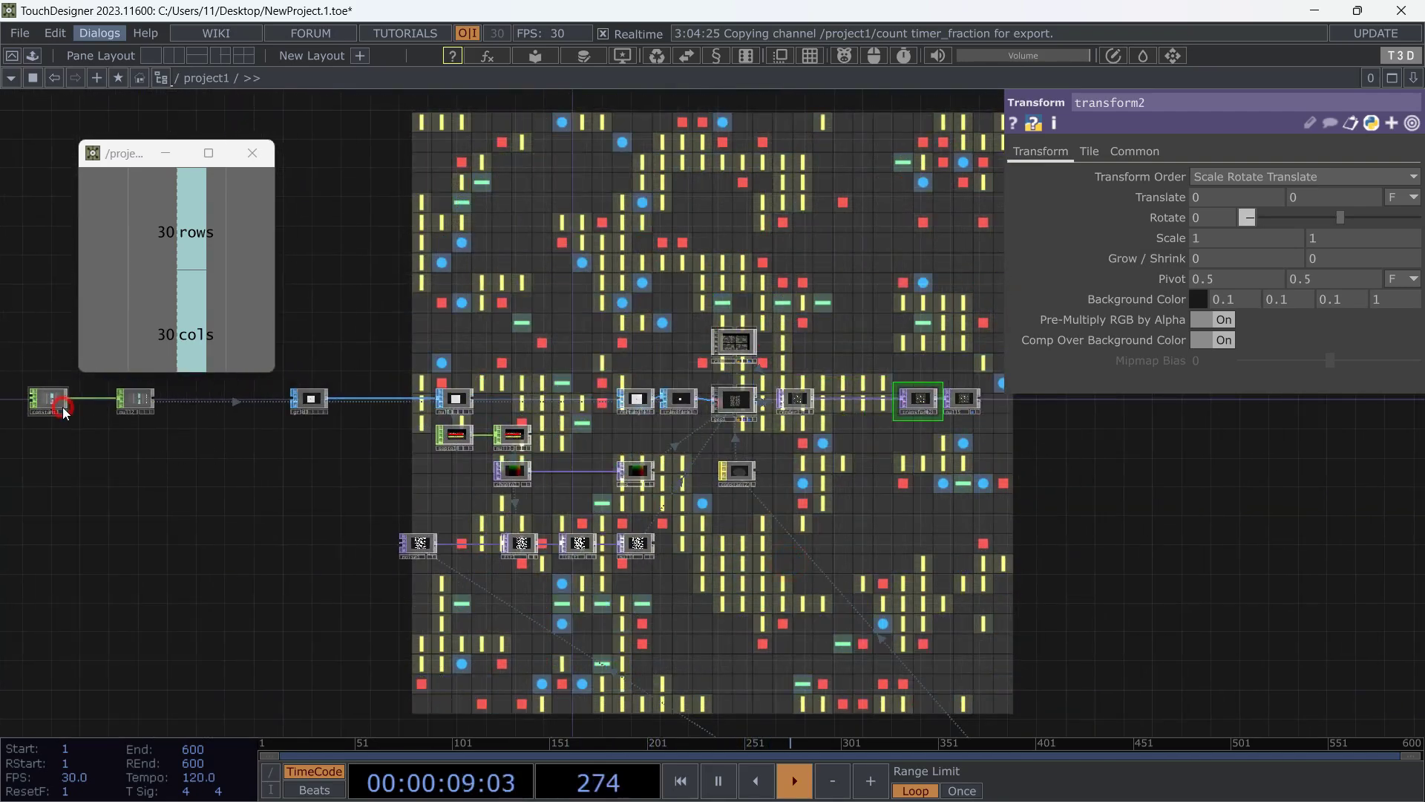
left_click(63, 407)
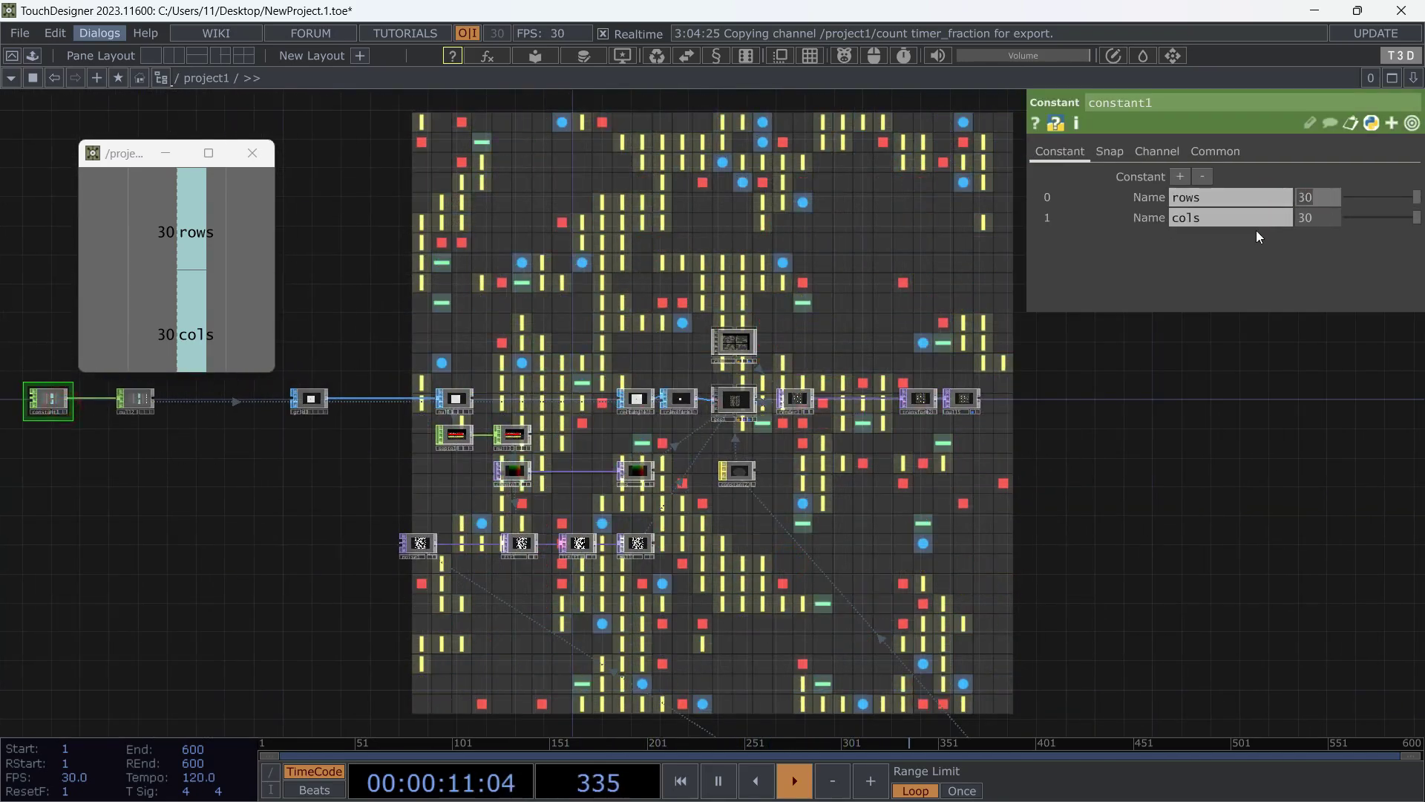
type("100")
left_click_drag(1324, 218, 1262, 221)
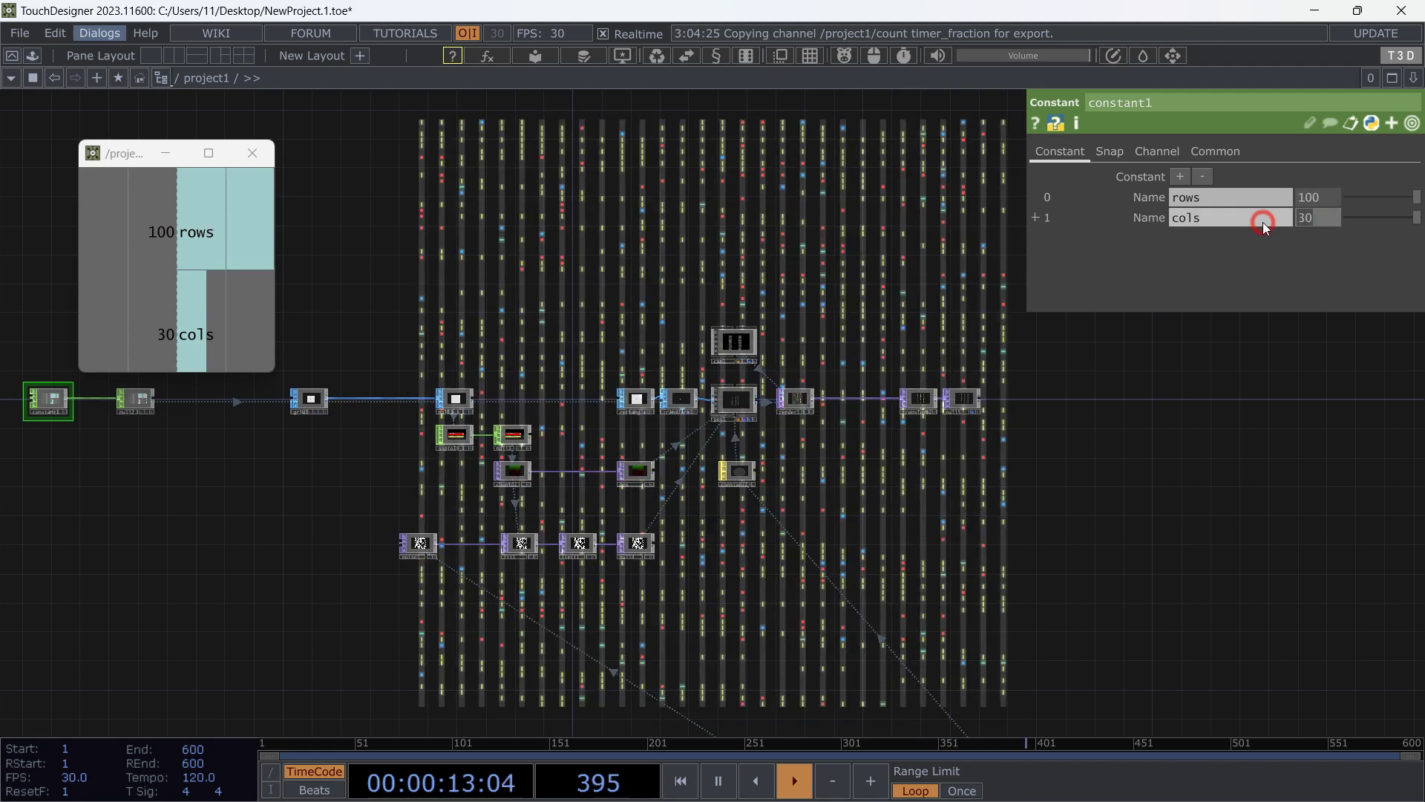
type("100")
left_click(1121, 452)
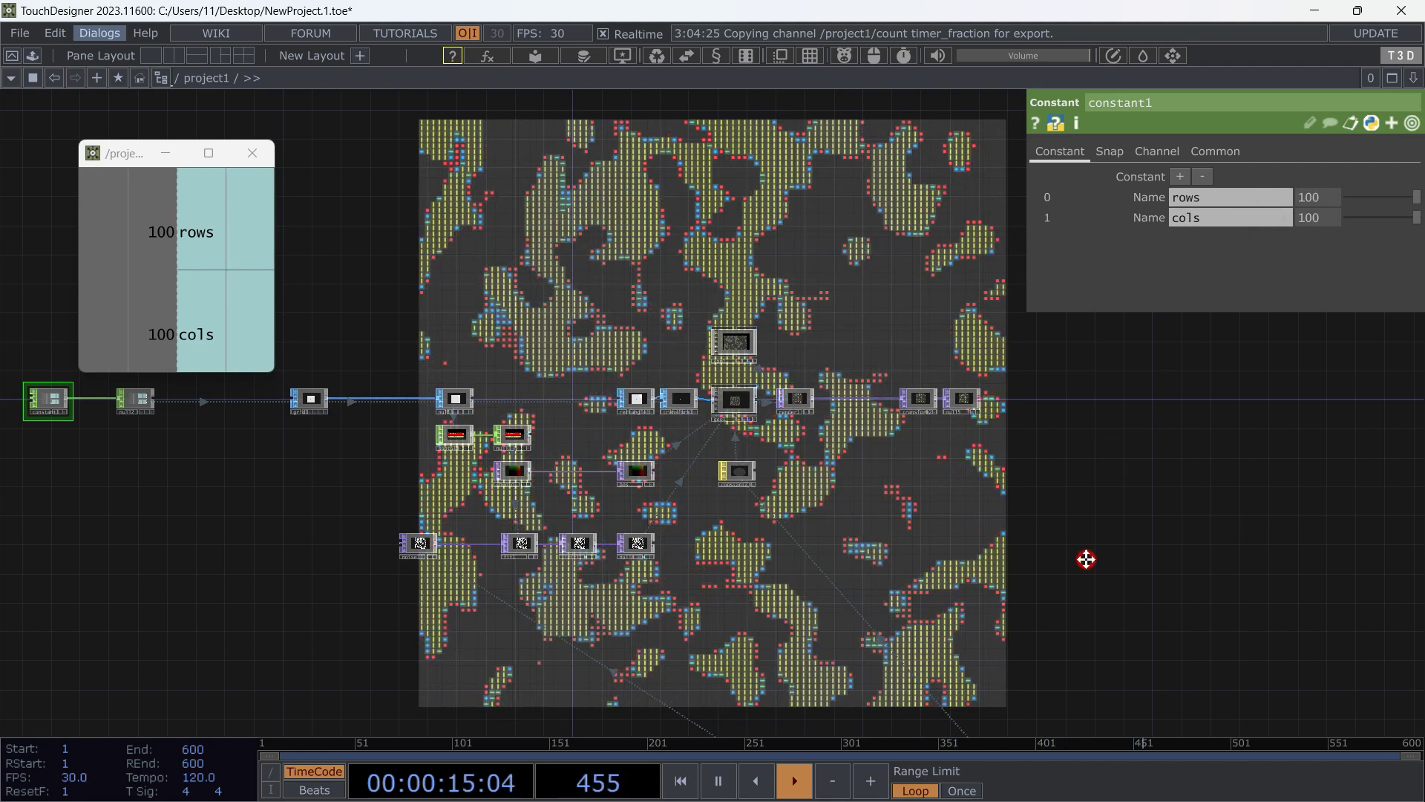
Set noise1's Period to 1.12 and Exponent to 0.95.
left_click_drag(1086, 558, 1135, 444)
left_click_drag(358, 535, 496, 577)
scroll(563, 370, "up", 1)
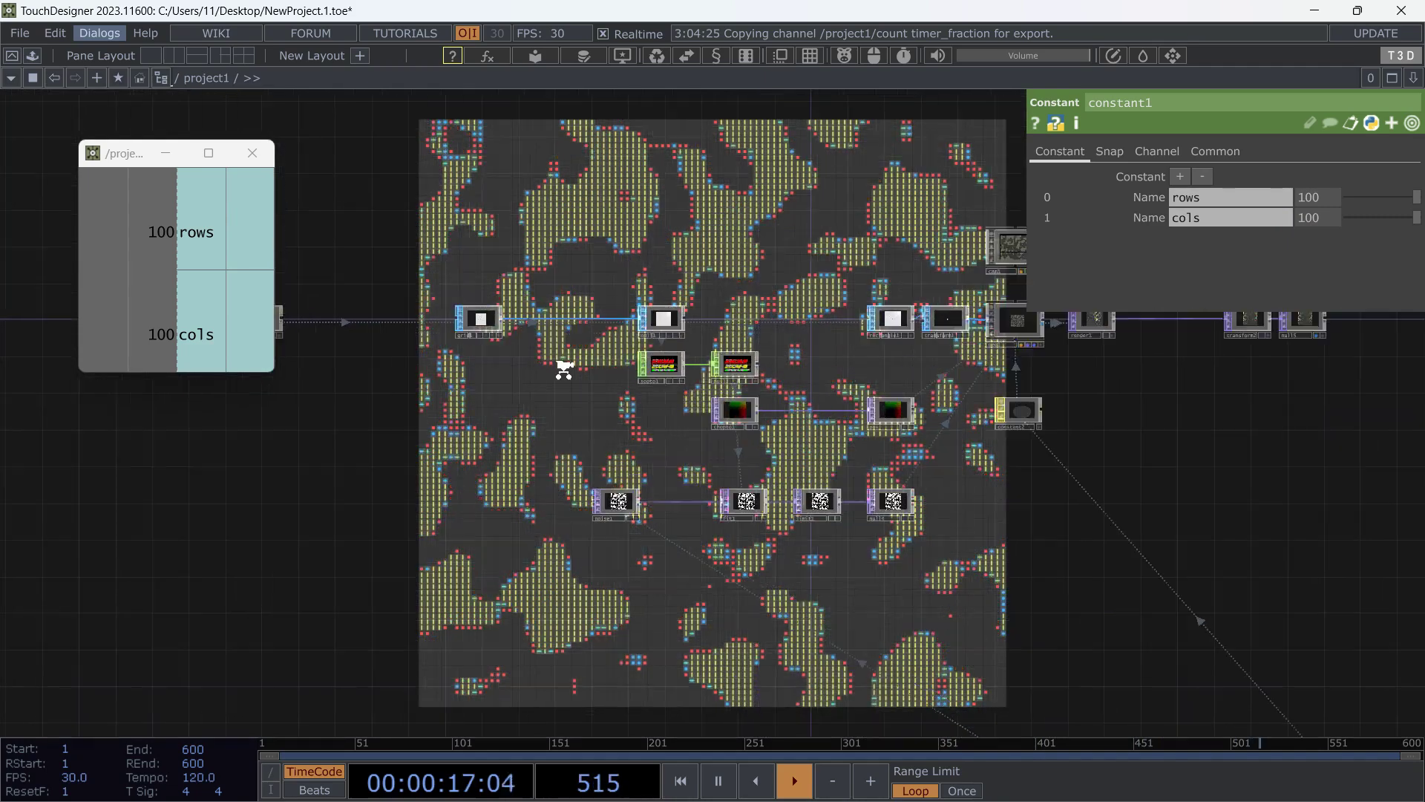
scroll(564, 370, "up", 3)
left_click_drag(645, 568, 532, 567)
left_click(531, 568)
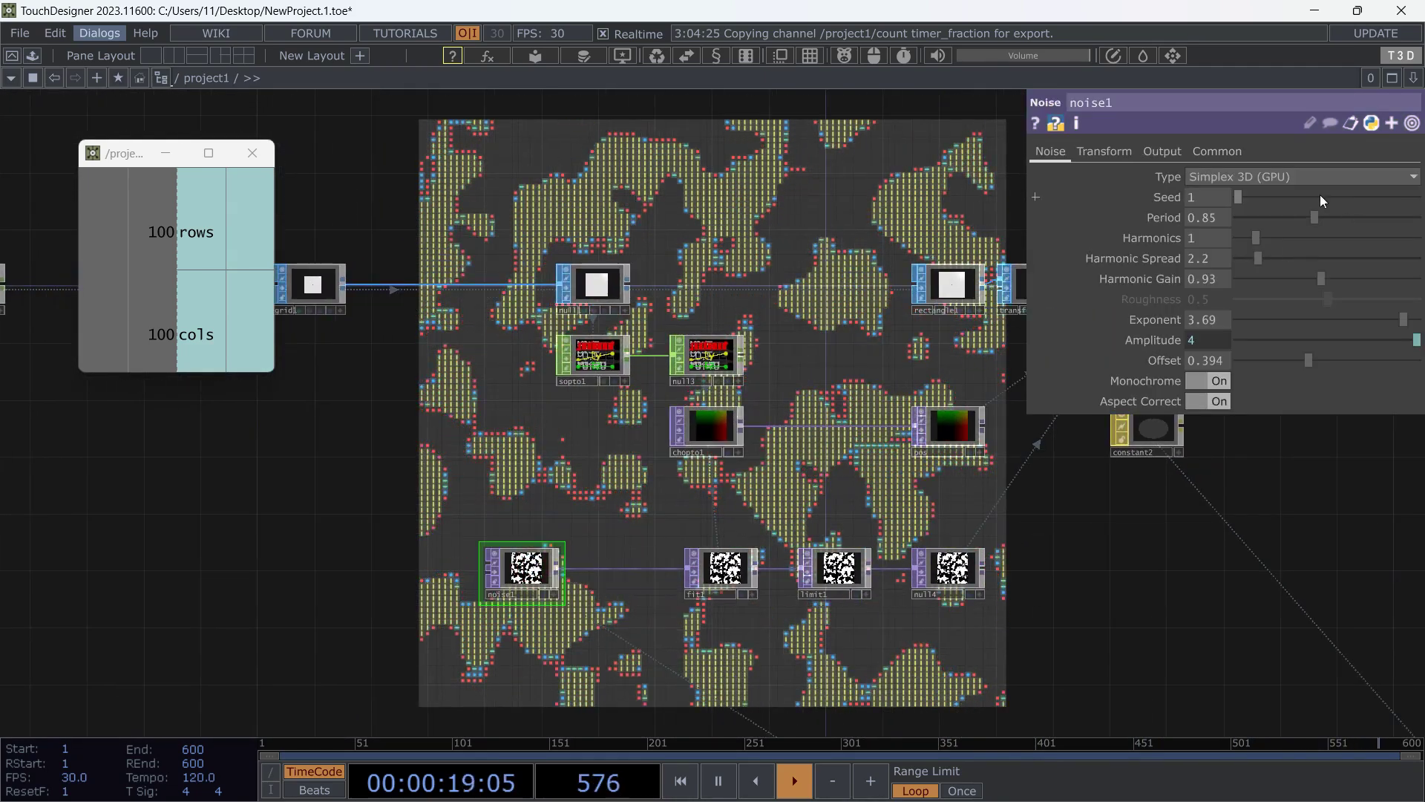
left_click_drag(1311, 220, 1336, 222)
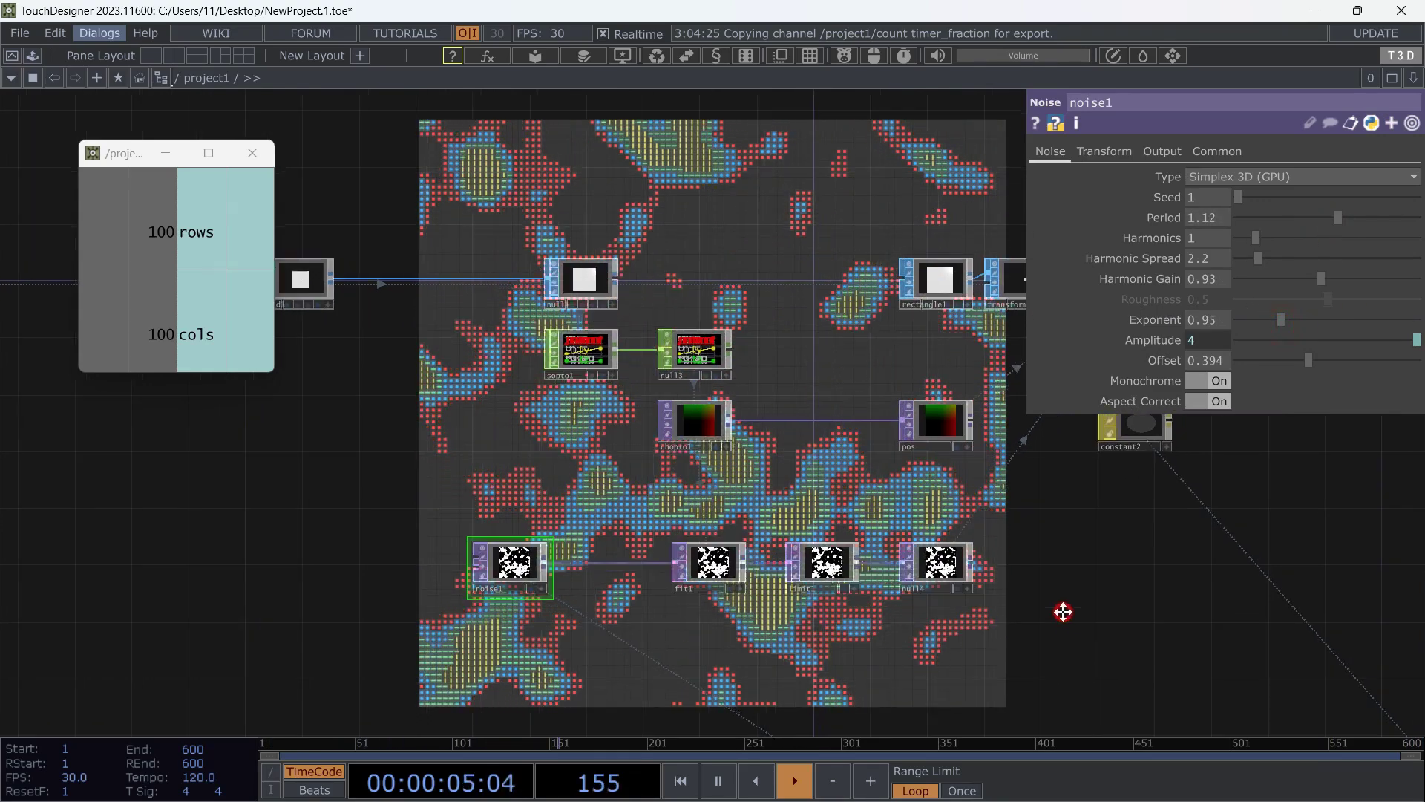
Move the whole group of rectangle texture and timer nodes closer, directly beneath the noise1 chain.
left_click_drag(1066, 611, 519, 514)
scroll(706, 523, "down", 3)
left_click_drag(880, 511, 467, 550)
scroll(853, 513, "up", 3)
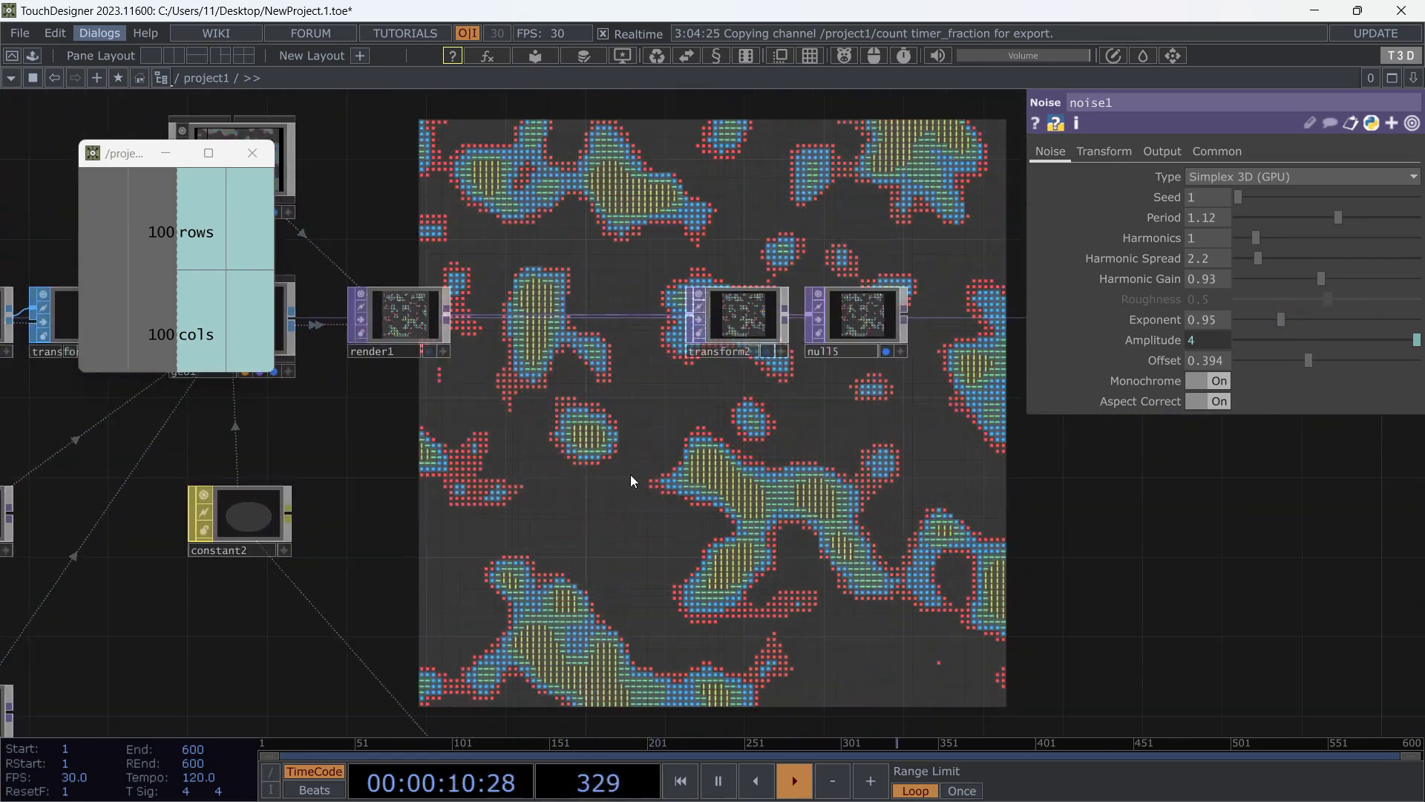
left_click_drag(623, 478, 778, 513)
scroll(492, 446, "down", 3)
scroll(778, 512, "down", 3)
left_click_drag(811, 662, 717, 426)
right_click_drag(838, 642, 542, 446)
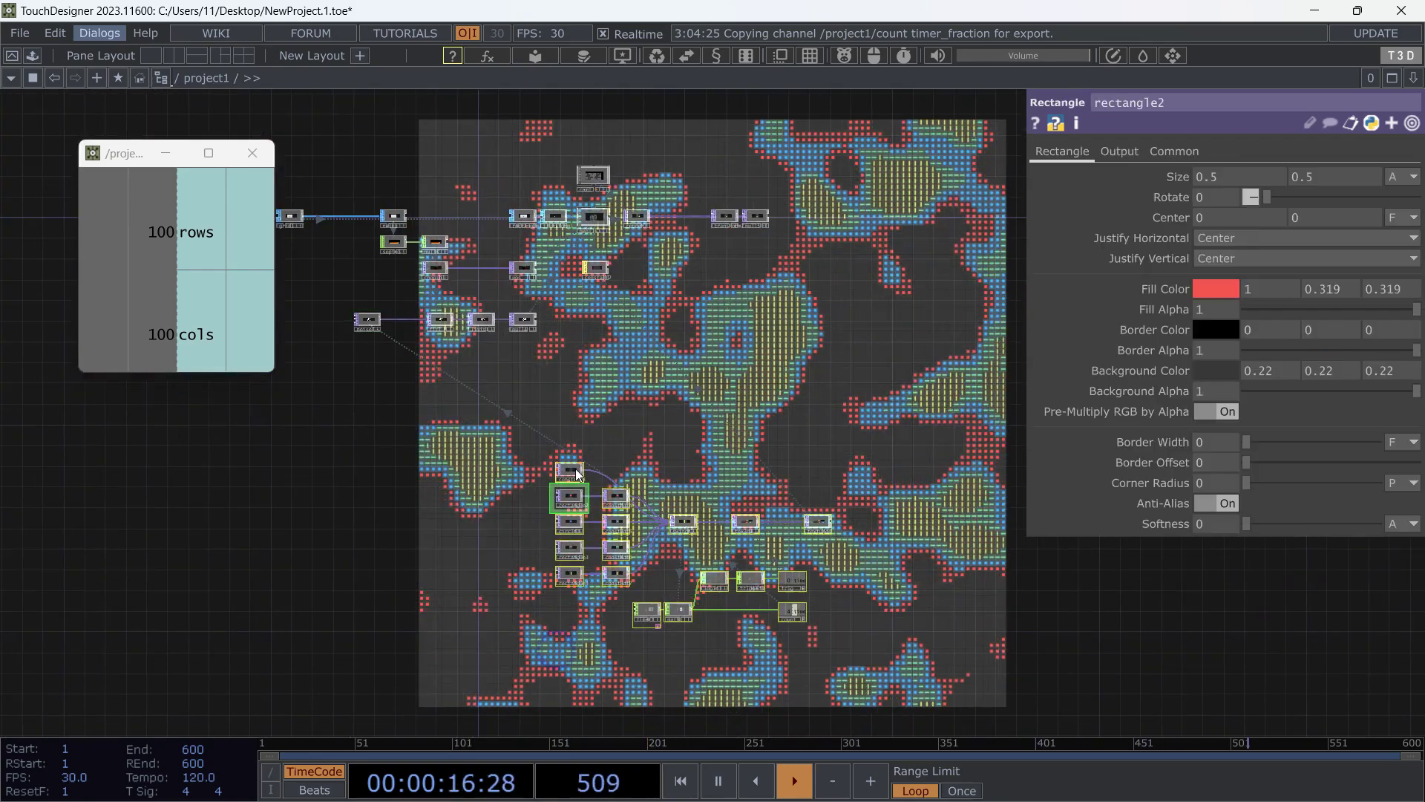
left_click_drag(569, 493, 366, 375)
Insert a Rectangle TOP between transform2 and null5, making room for it in the render output chain.
left_click_drag(703, 346, 904, 407)
scroll(941, 327, "up", 3)
left_click_drag(941, 326, 642, 376)
right_click_drag(716, 290, 585, 234)
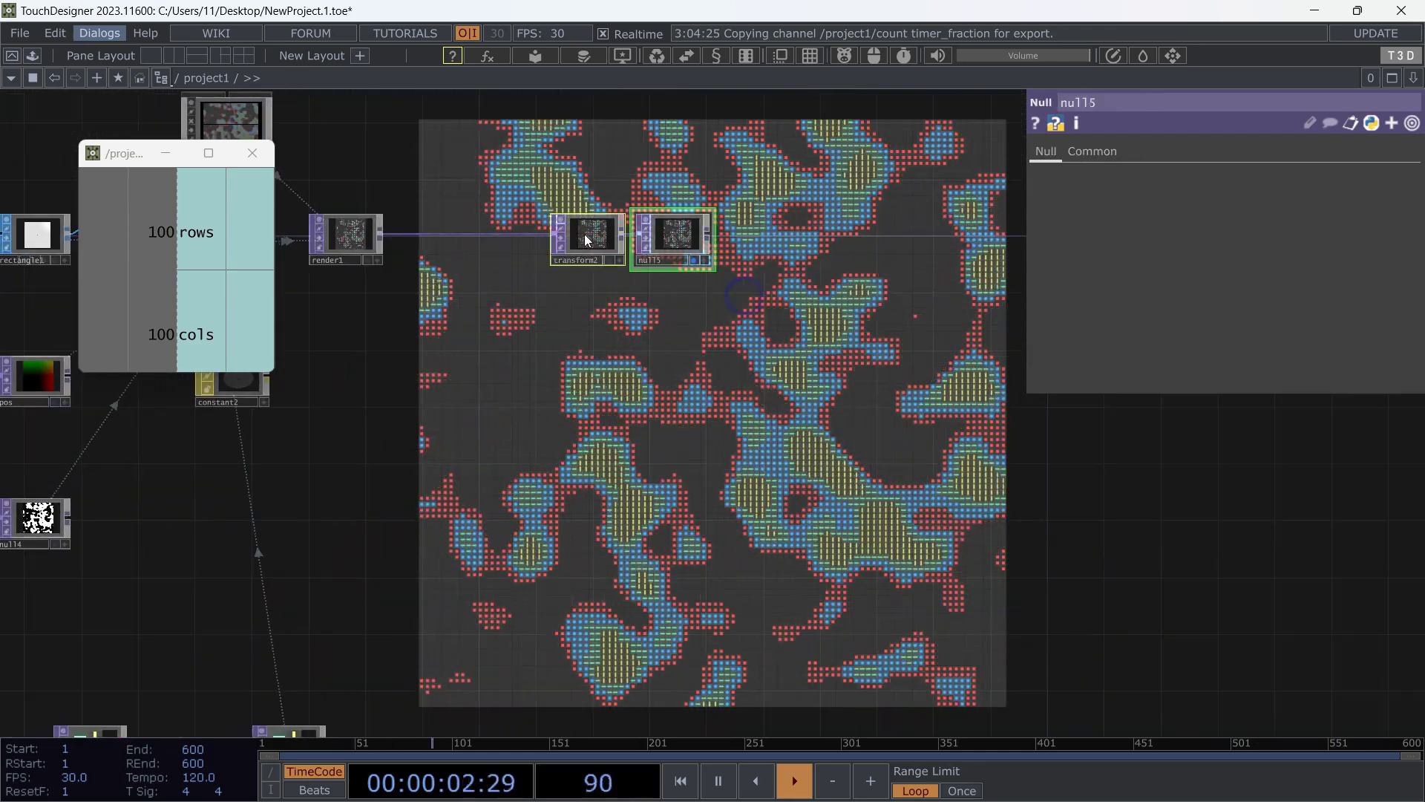
mouse_move(584, 235)
left_mouse_down()
mouse_move(715, 235)
mouse_move(587, 235)
left_mouse_up()
right_click(721, 234)
type("re")
left_click(761, 211)
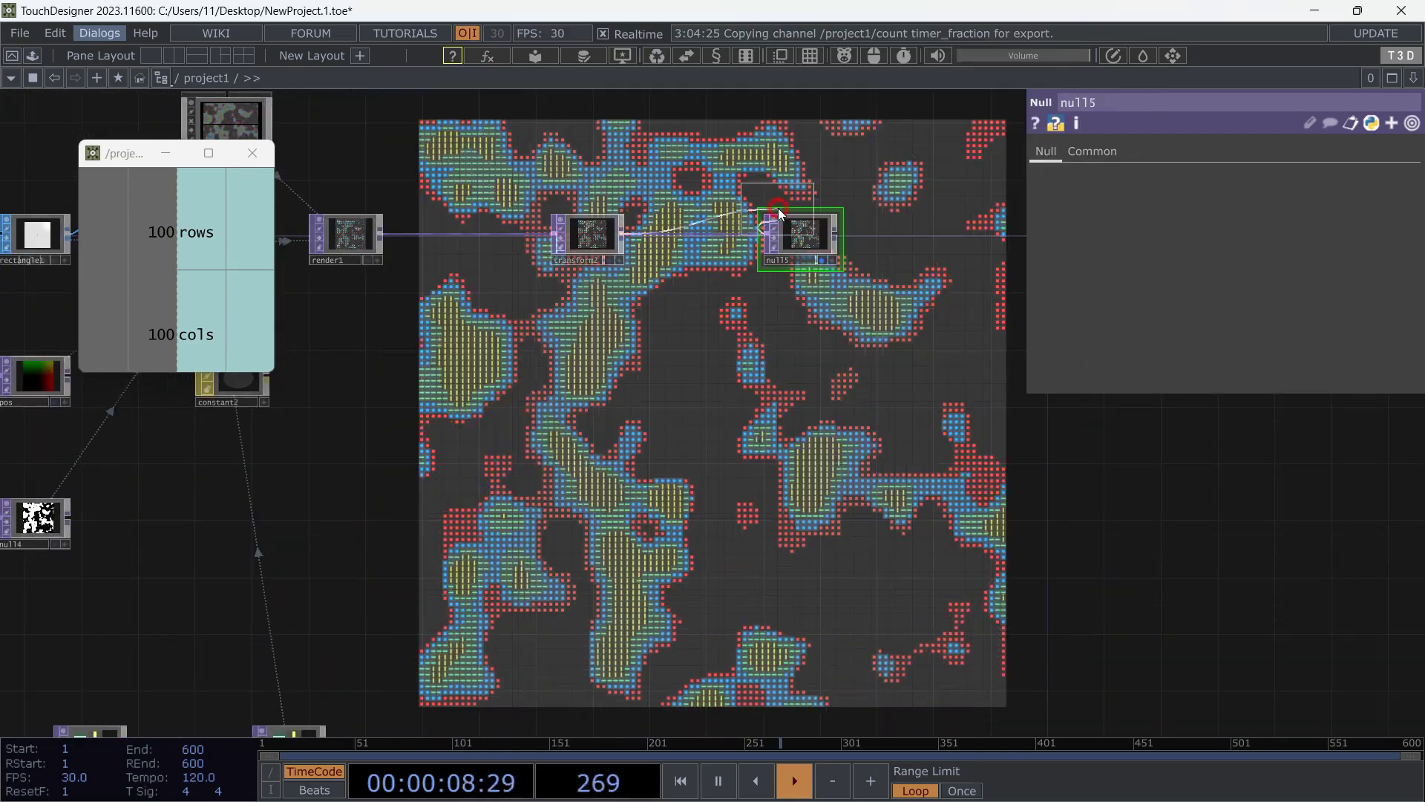
left_click(714, 235)
Set the new rectangle's Fill Alpha to 0 and its Border Color to white.
left_click(1244, 309)
left_click(1221, 332)
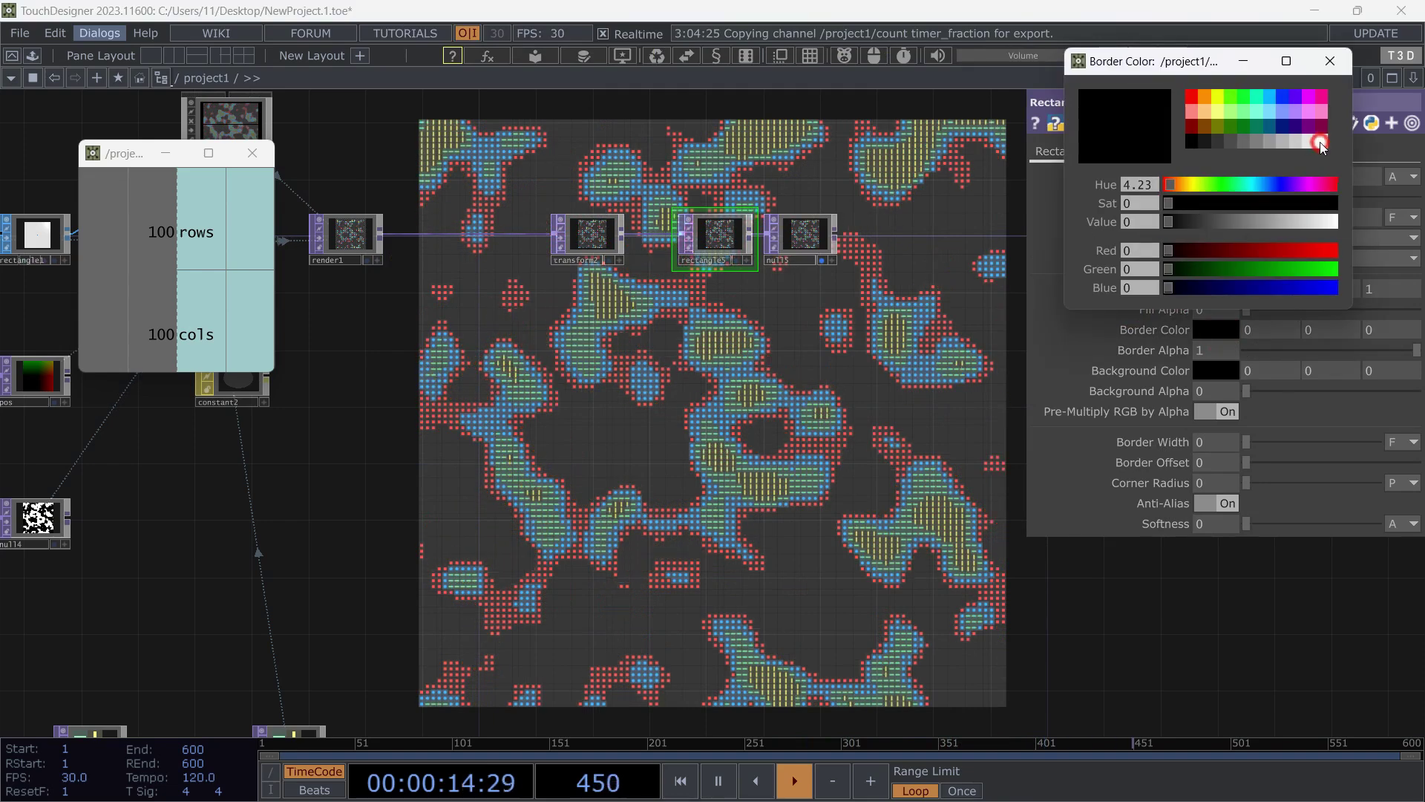
left_click(1320, 141)
left_click(1336, 61)
Frame the instance grid by setting rectangle5's Border Width to 0.0035 and its Size to 0.95 by 0.95.
middle_click_drag(1180, 177, 1239, 178)
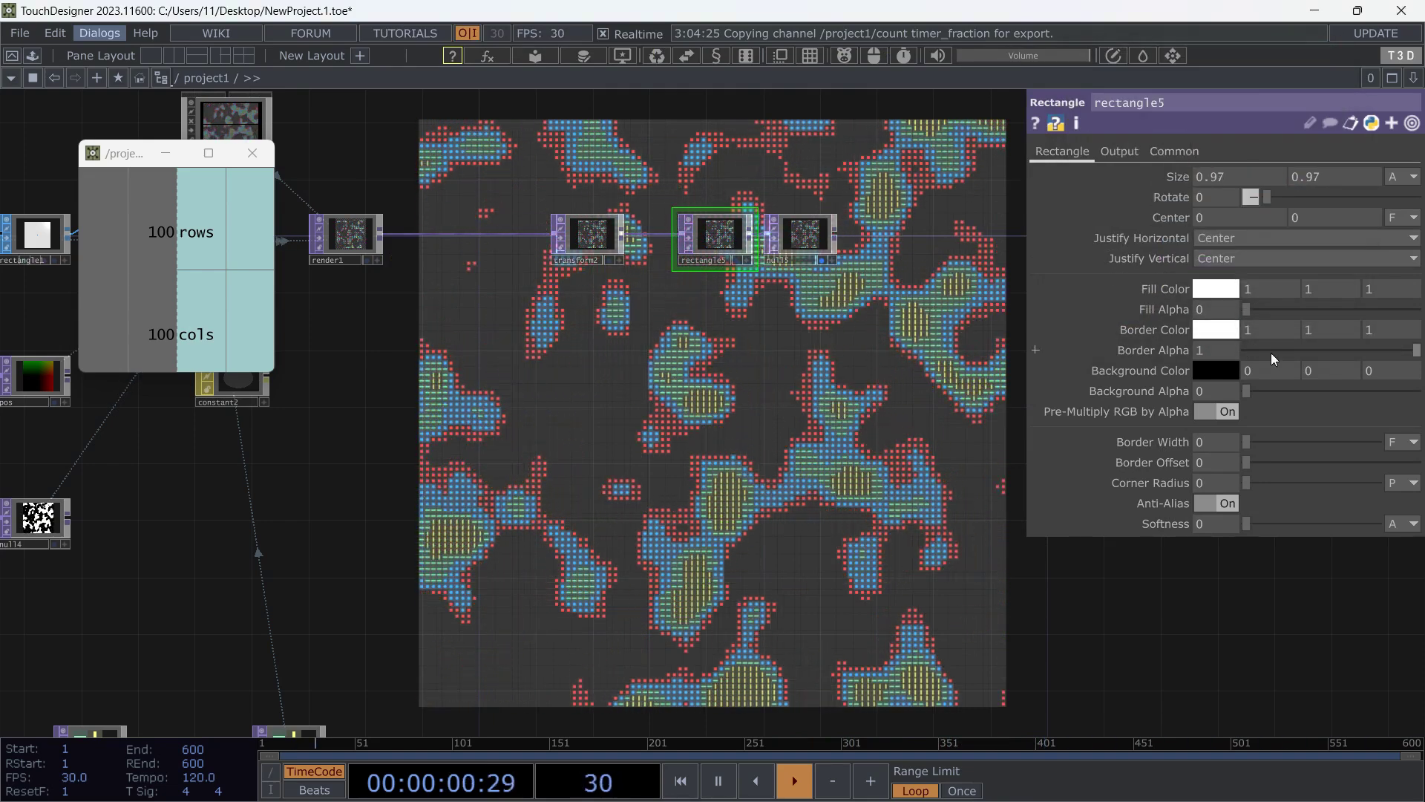
left_click_drag(1247, 442, 1250, 444)
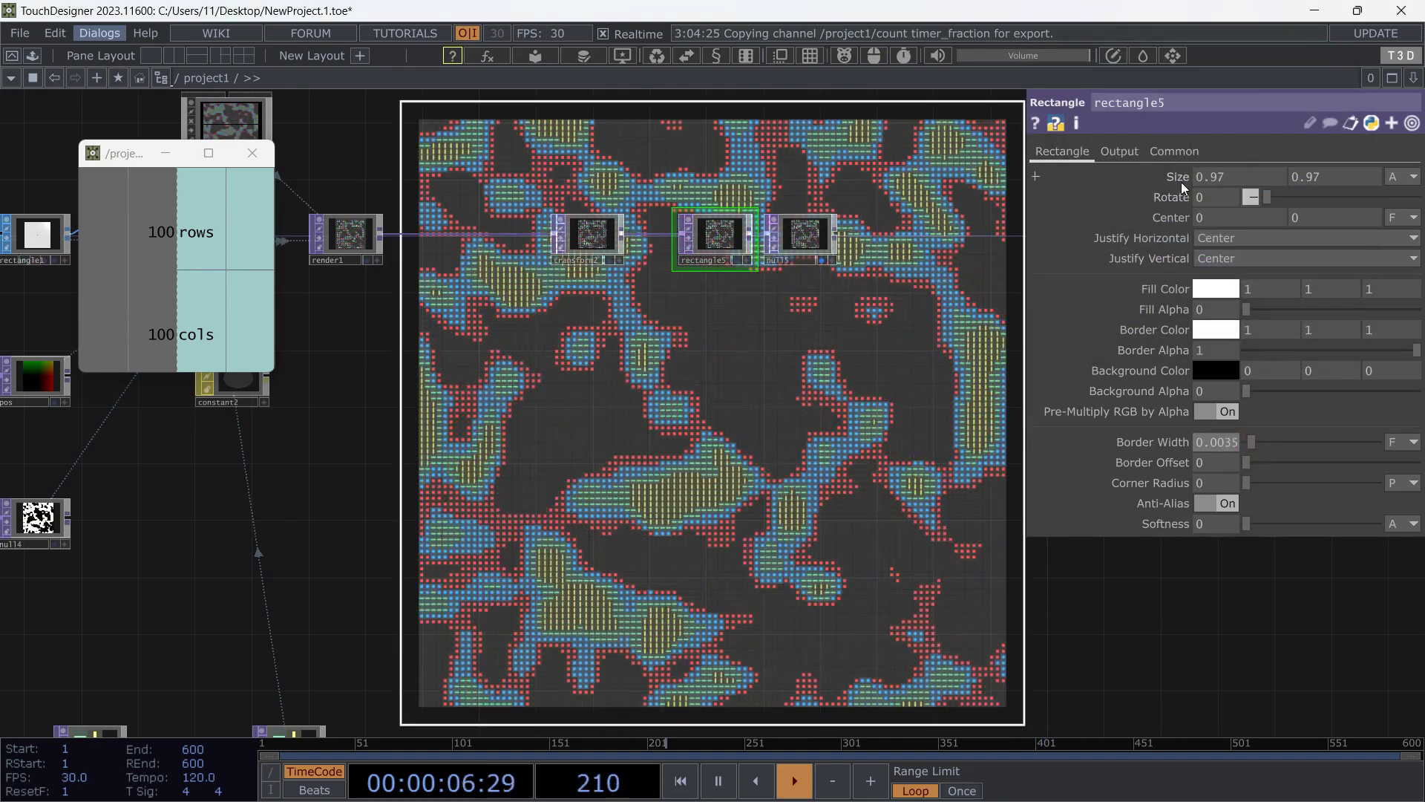
middle_click_drag(1182, 181, 1158, 175)
left_click(754, 556)
scroll(756, 560, "down", 3)
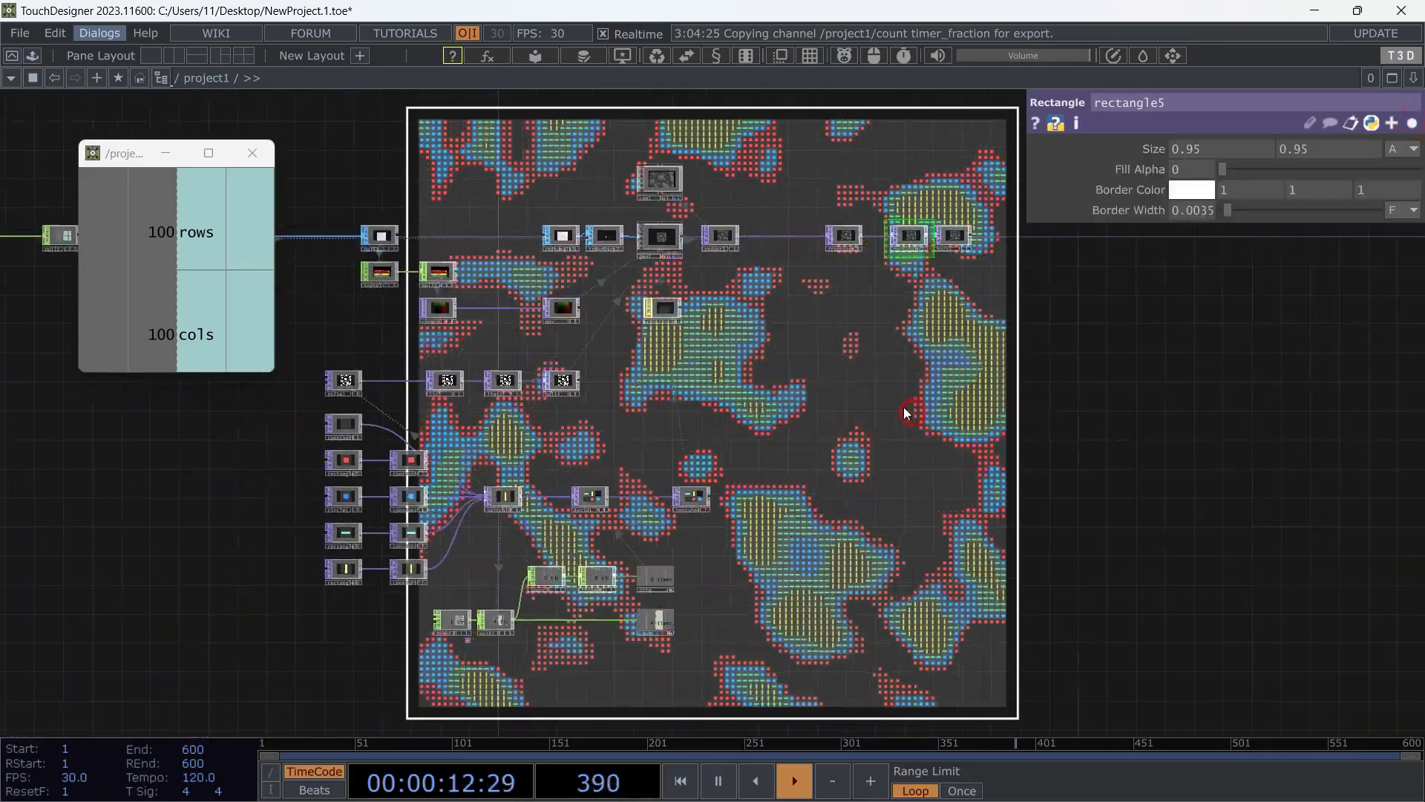